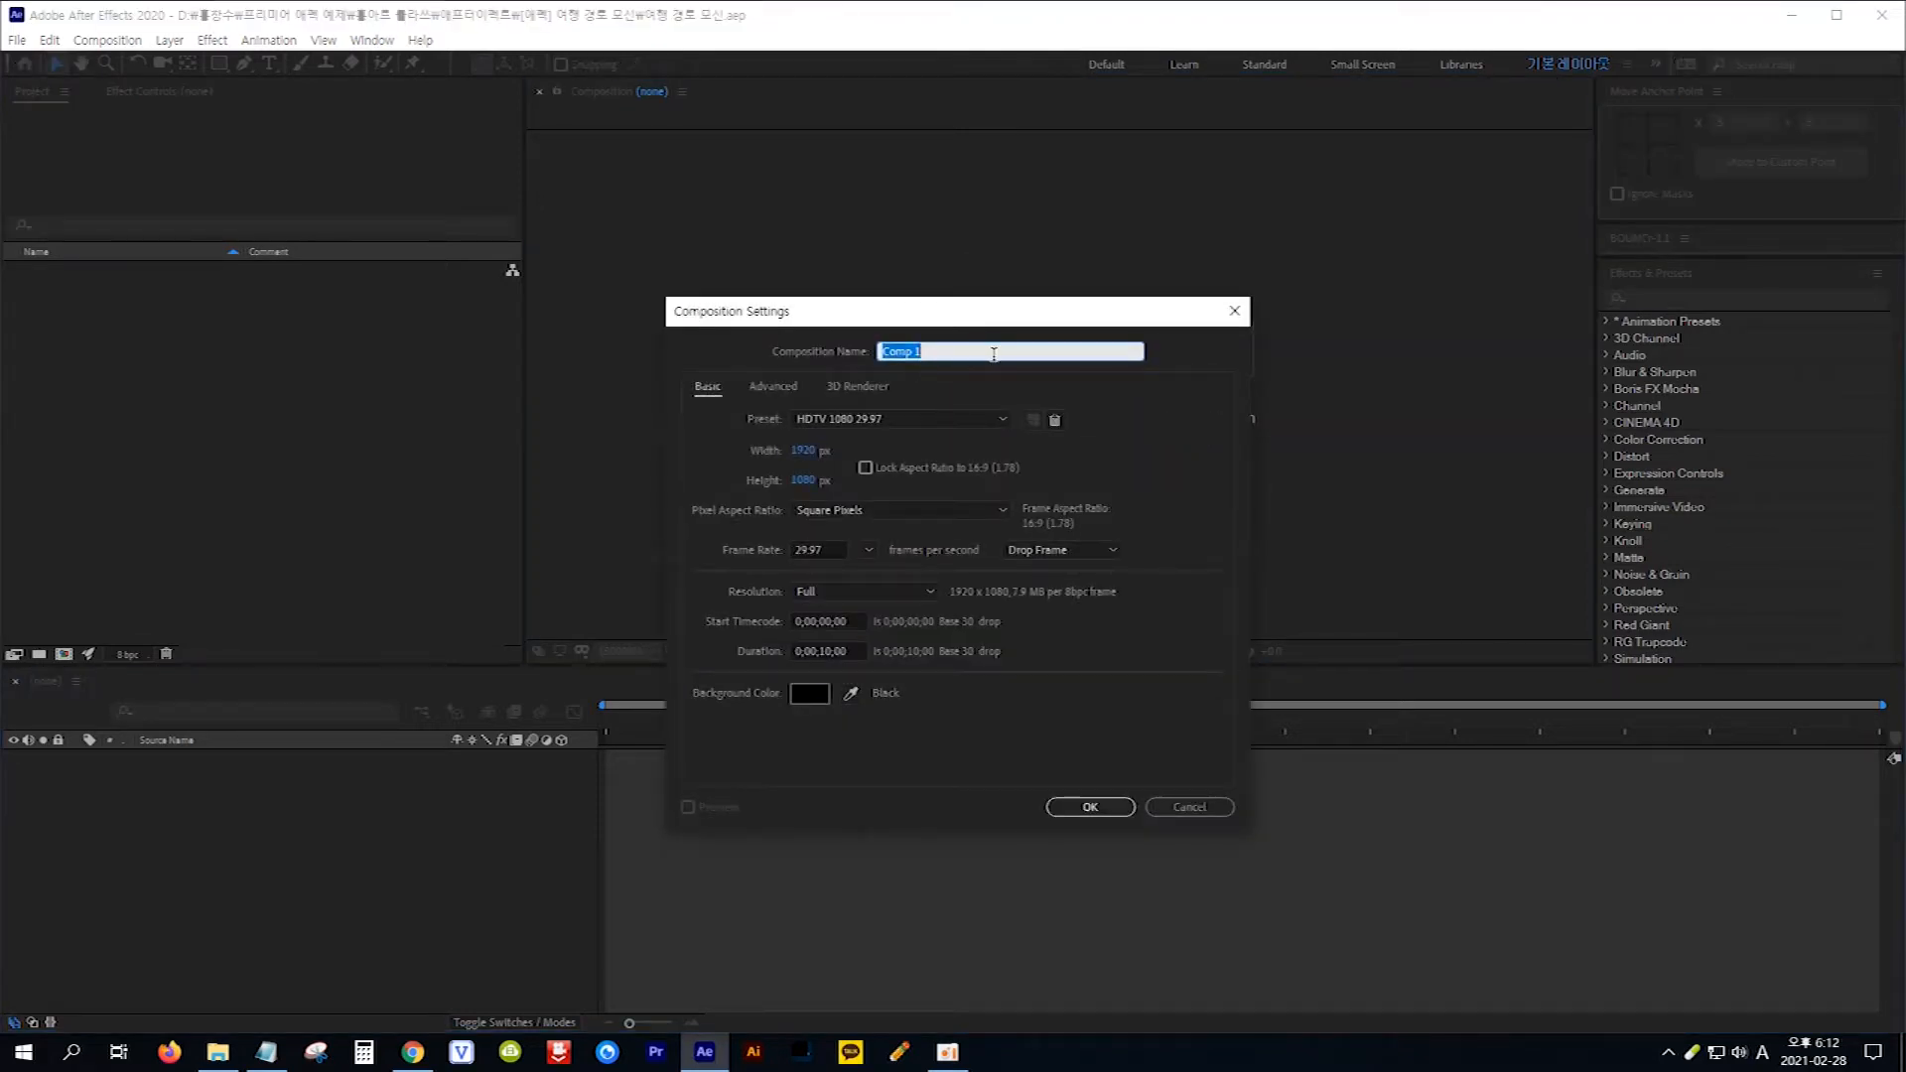
- Create the composition 여행 경로 모션 and import 비행기 1.ai, 비행기 2.ai and 세계지도.ai as footage
type("여행 경로 모션")
left_click(1091, 806)
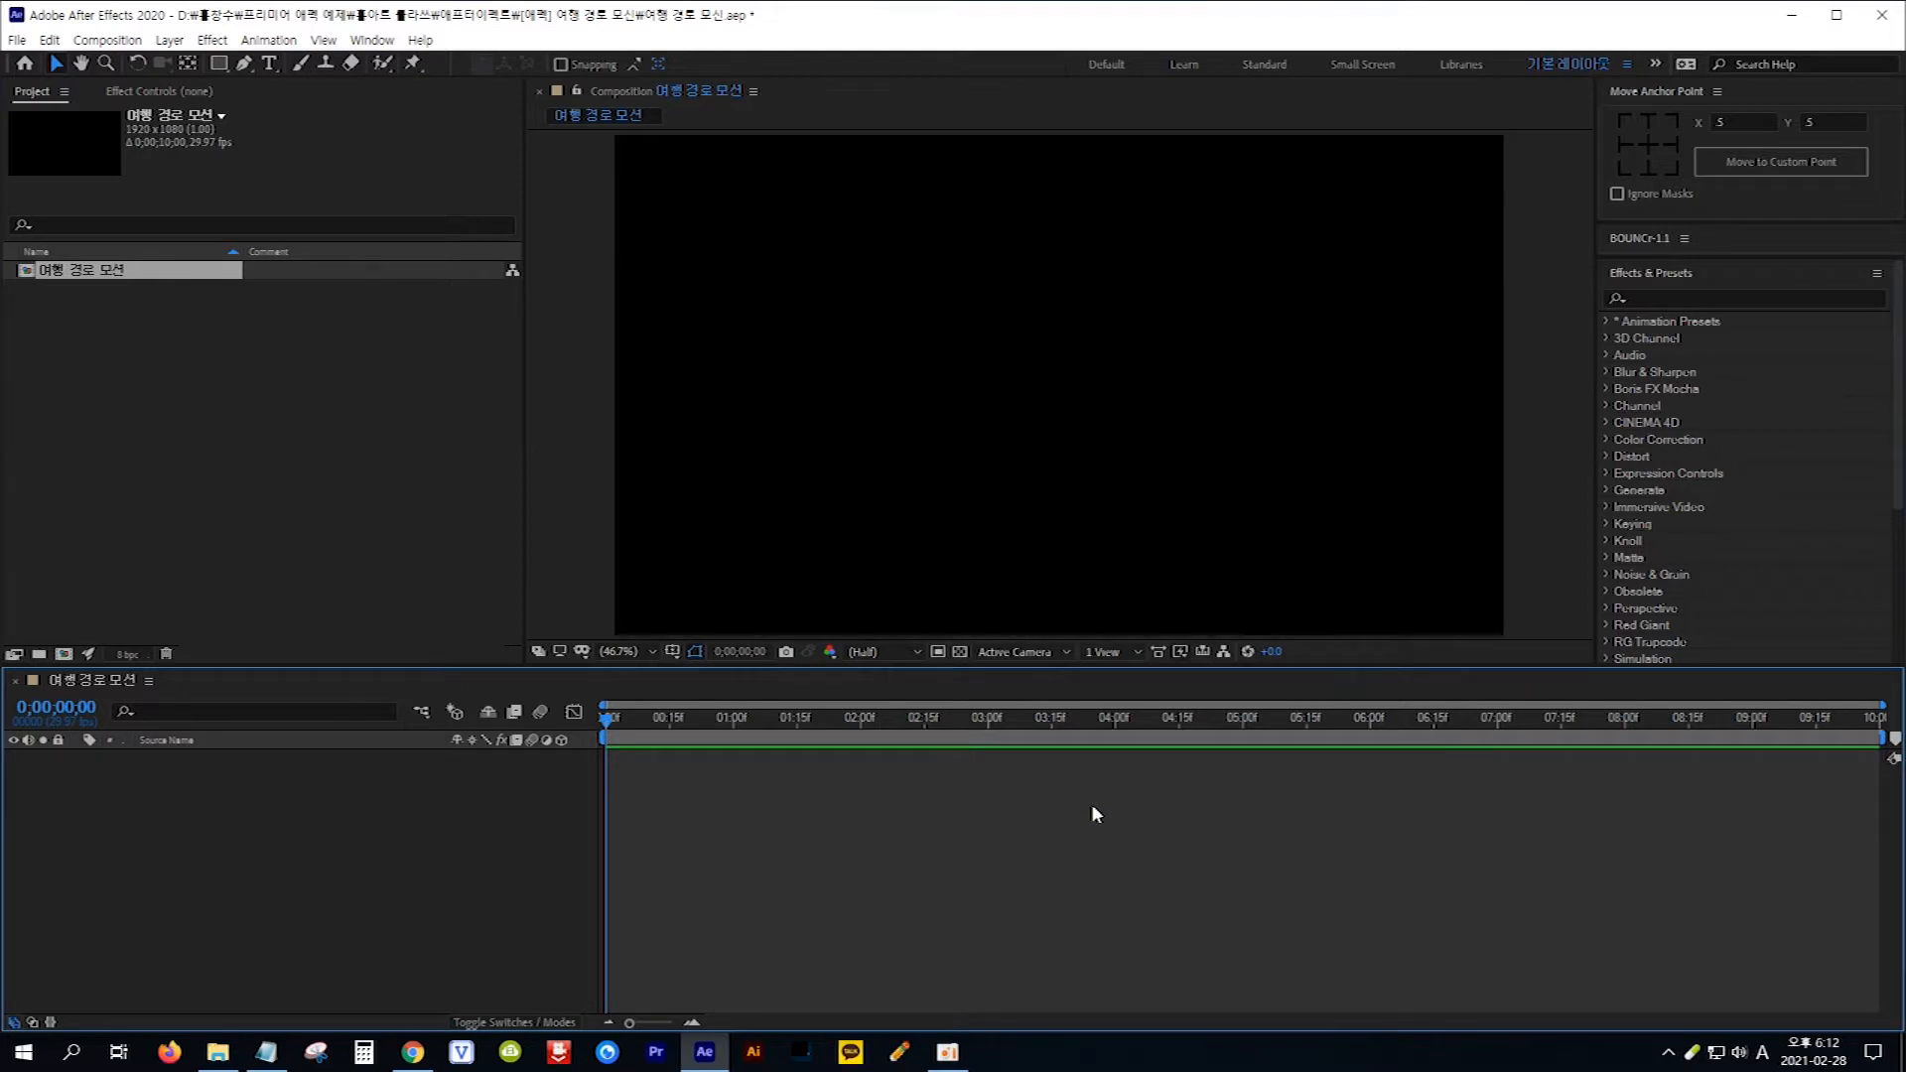
key("ctrl+i")
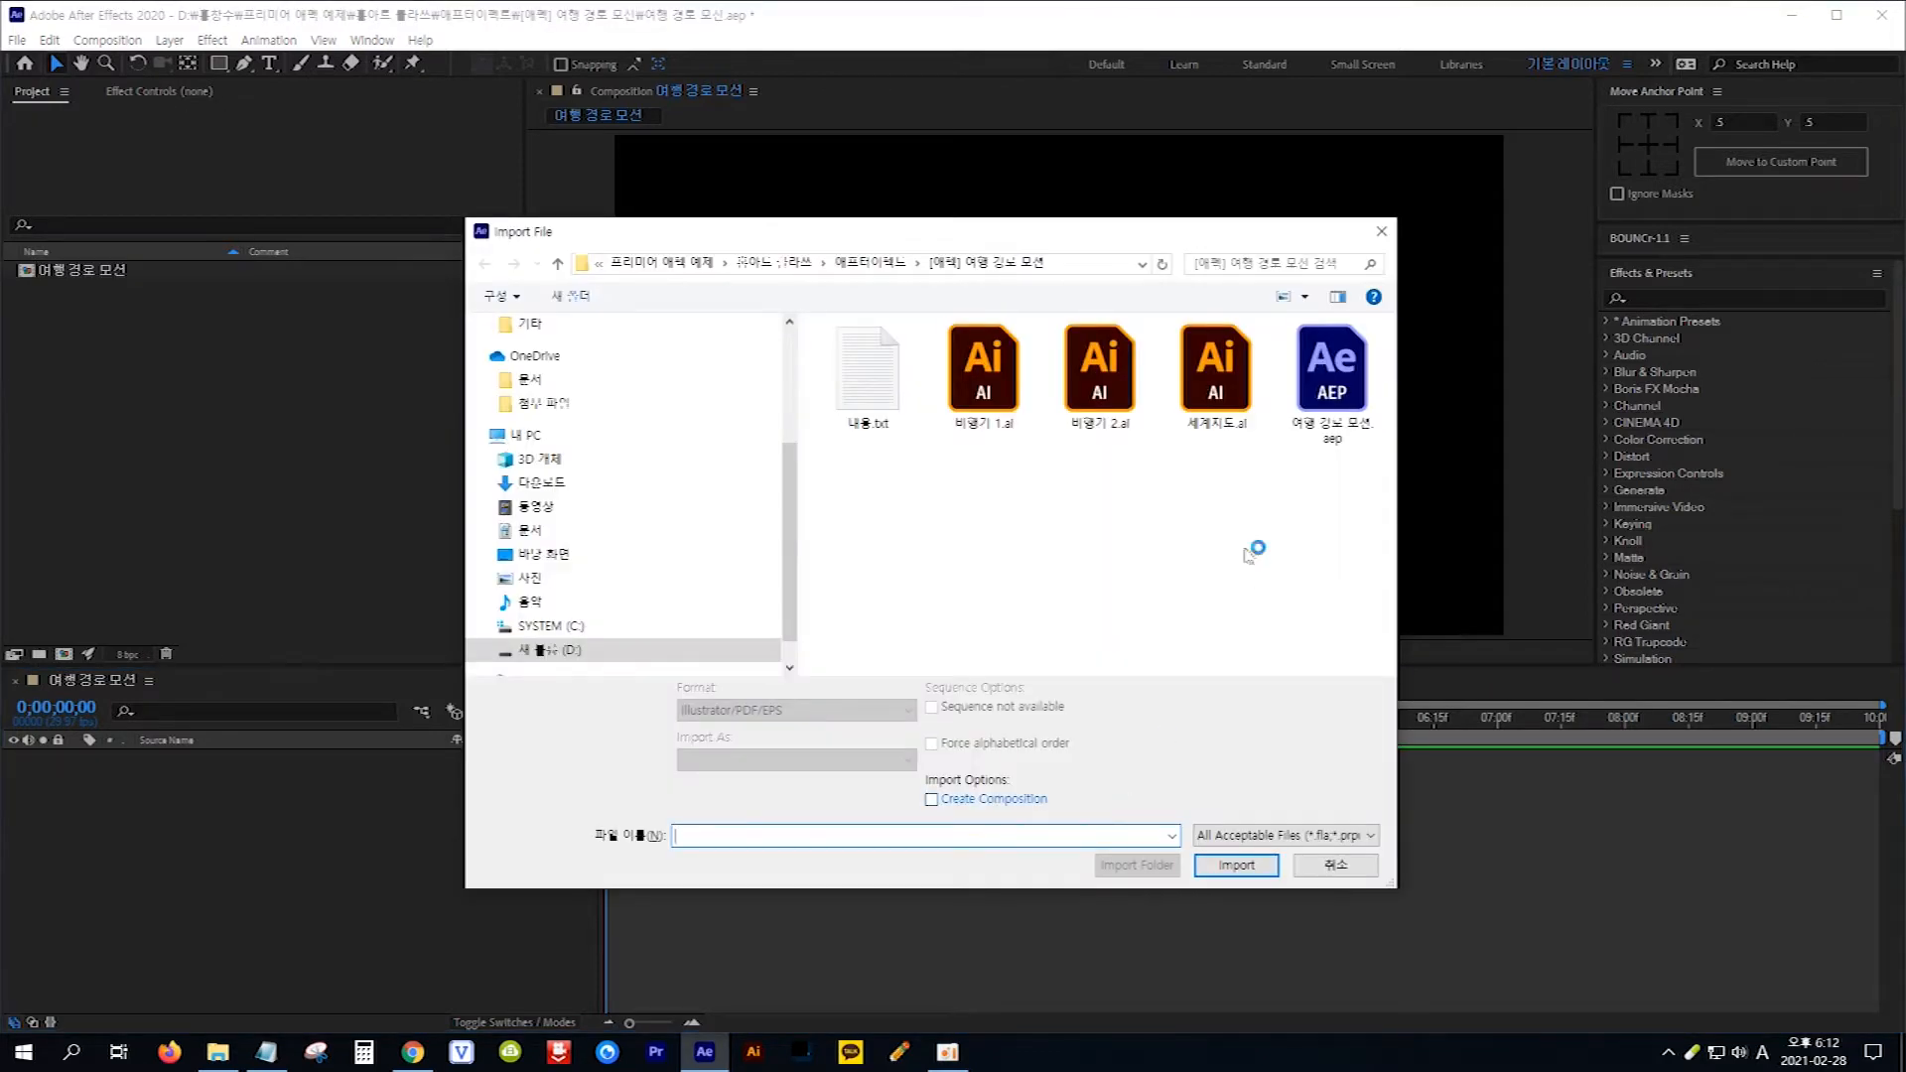
left_click_drag(1247, 484, 1024, 399)
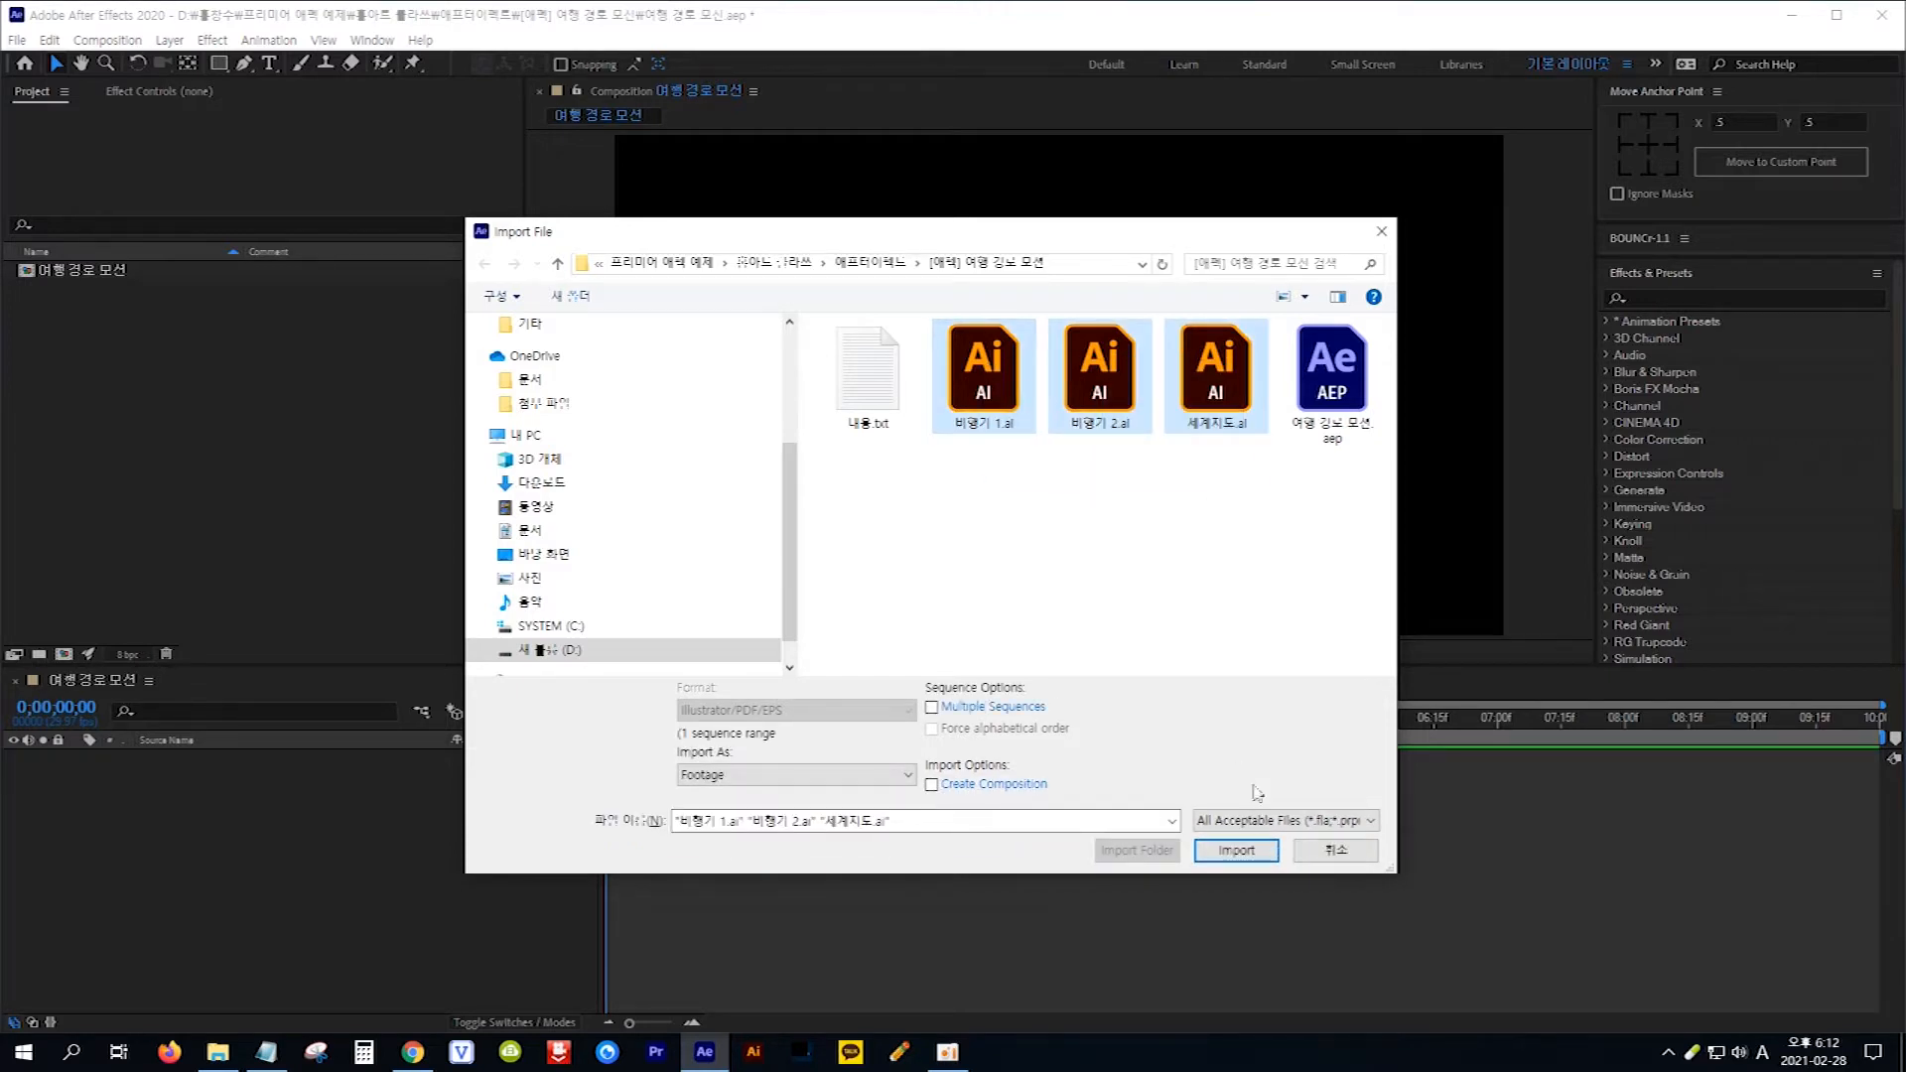
left_click(1237, 851)
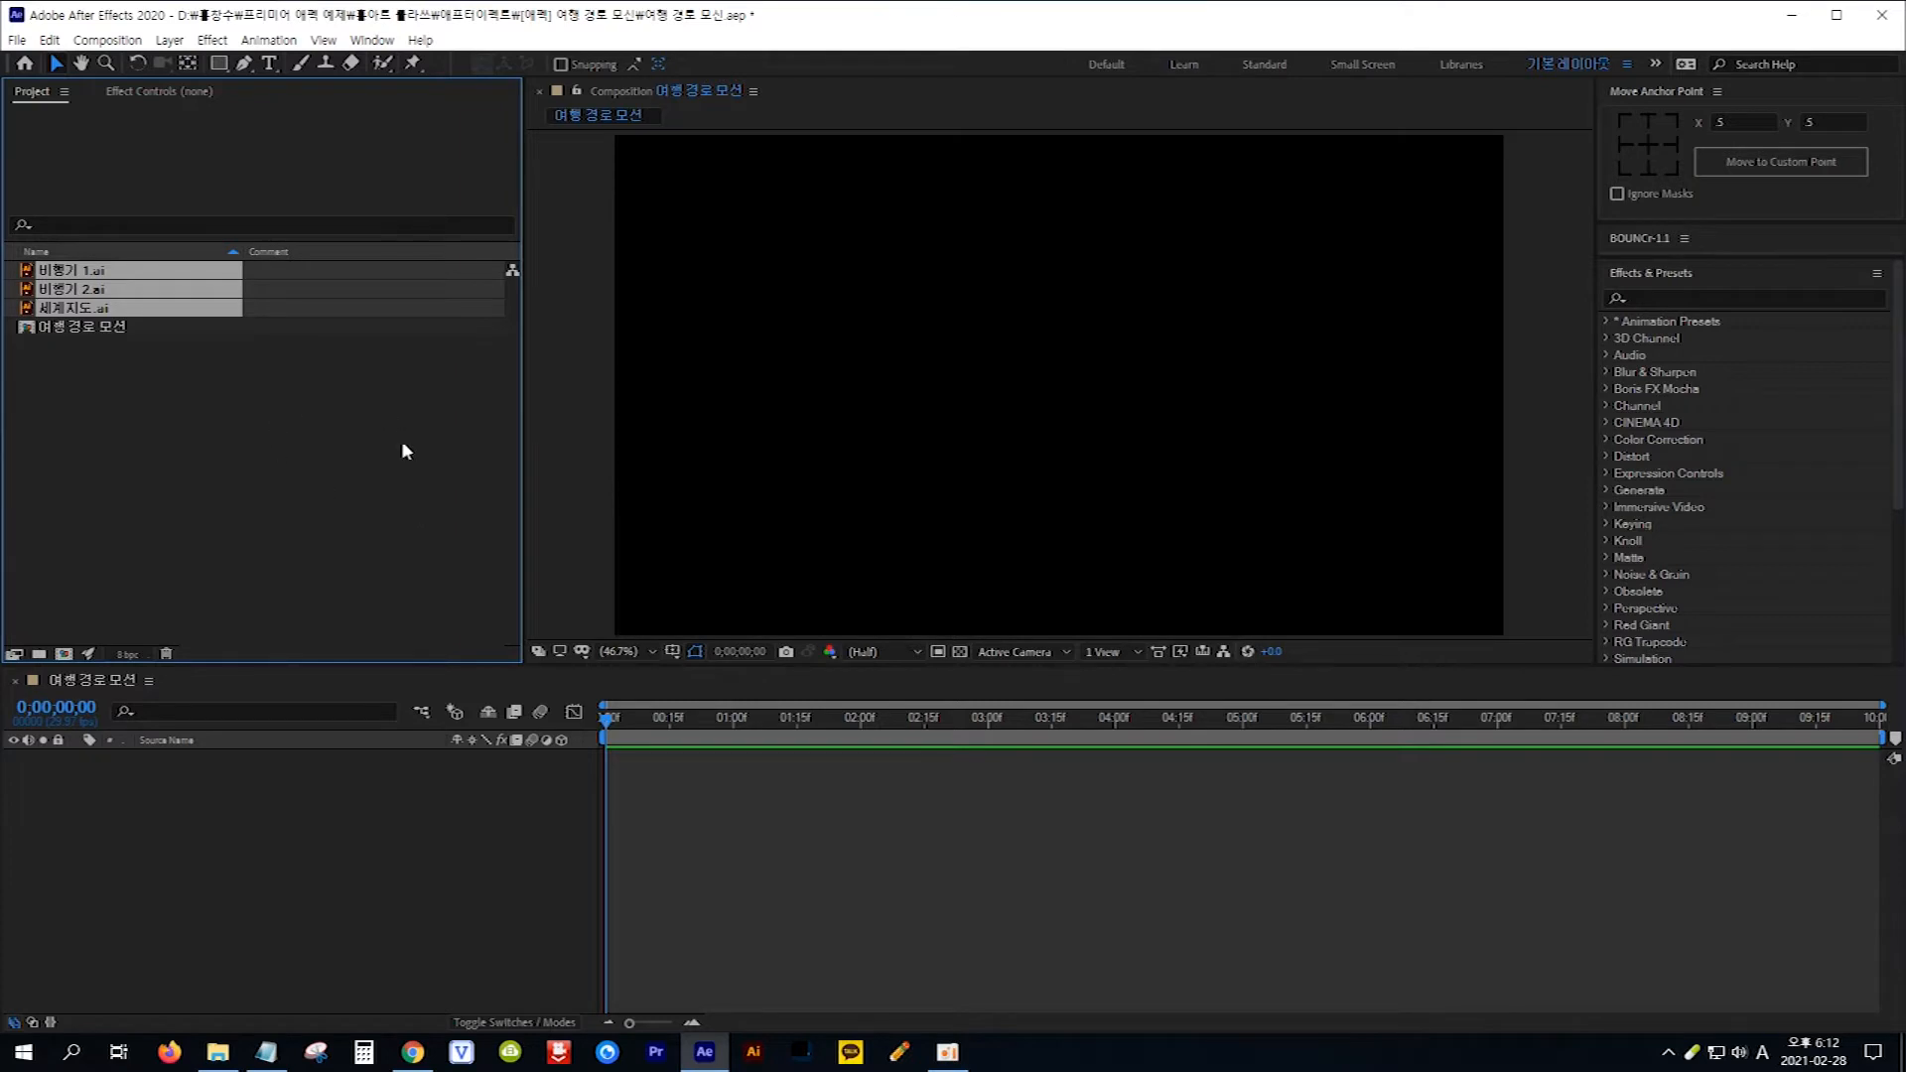
left_click(359, 462)
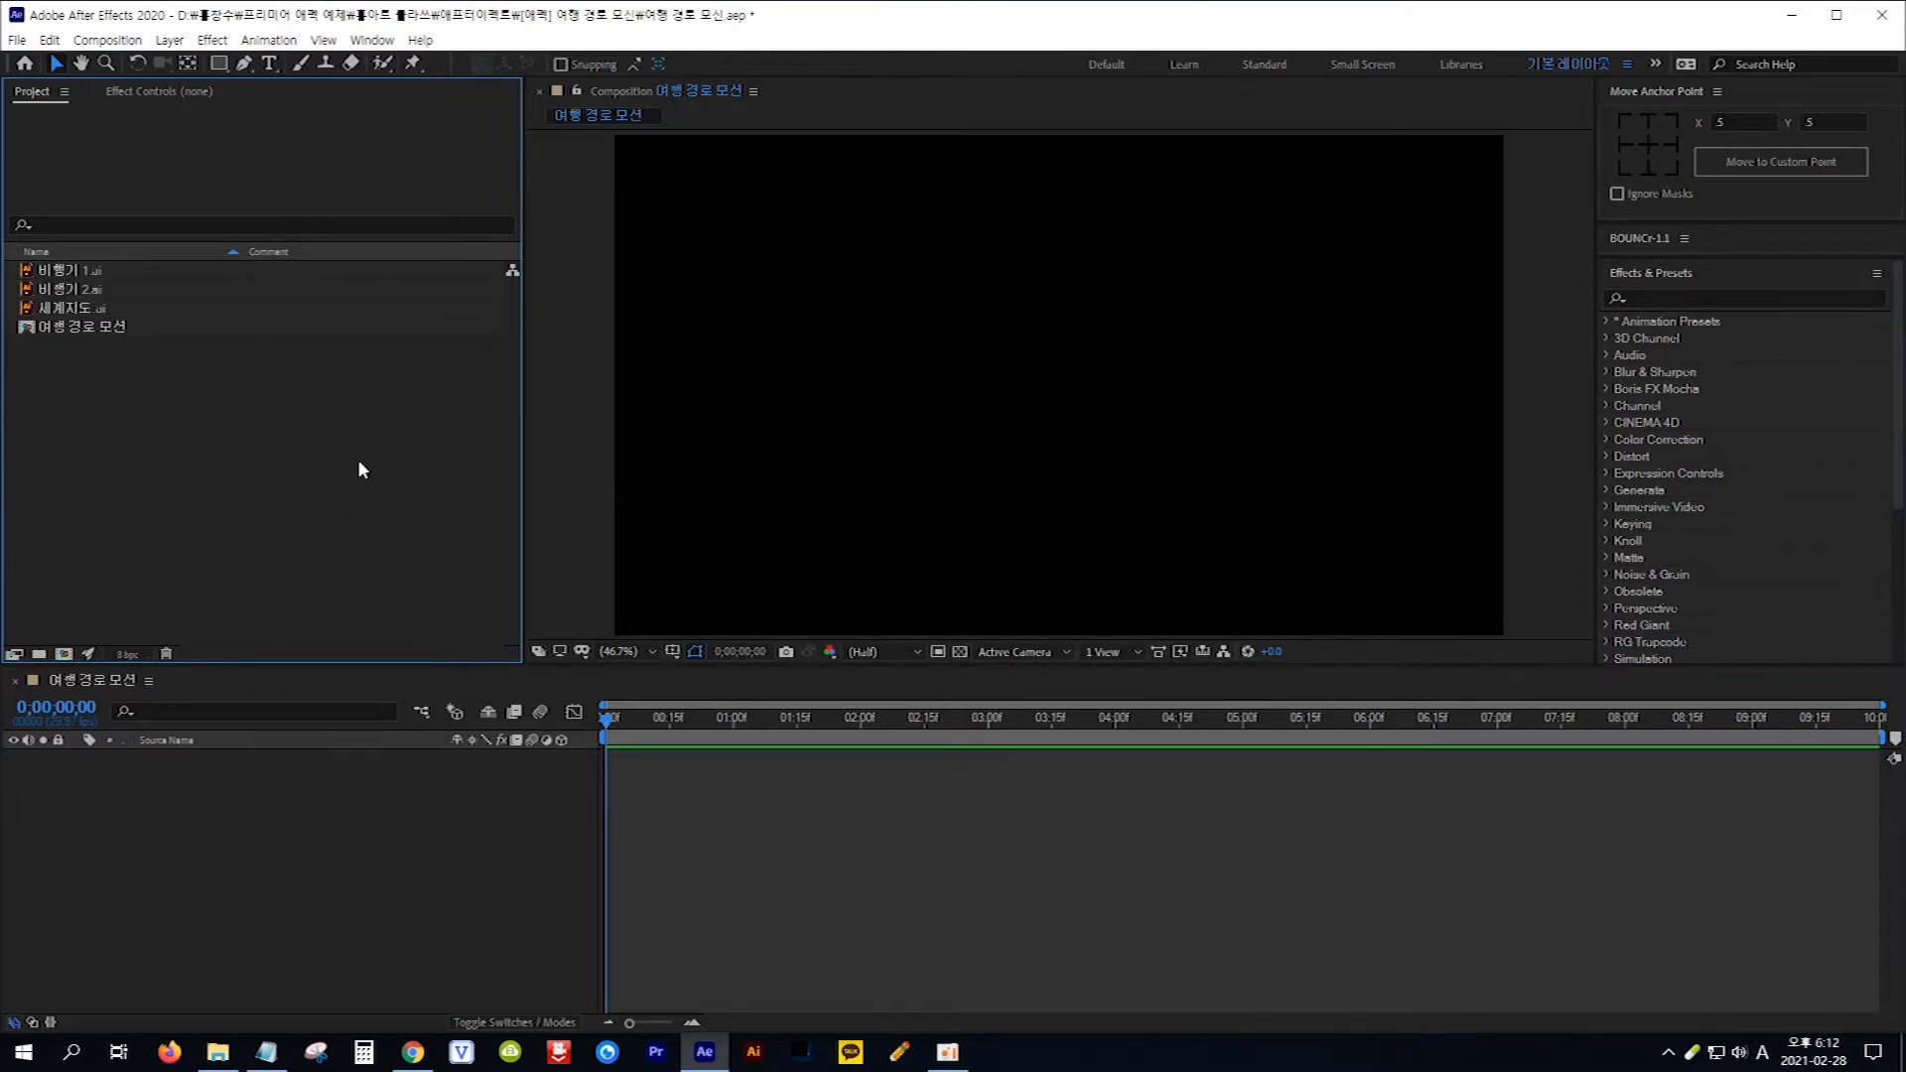
- Place the 세계지도.ai map in the timeline, fitted to the composition size and with continuous rasterization on
left_click_drag(135, 304, 381, 767)
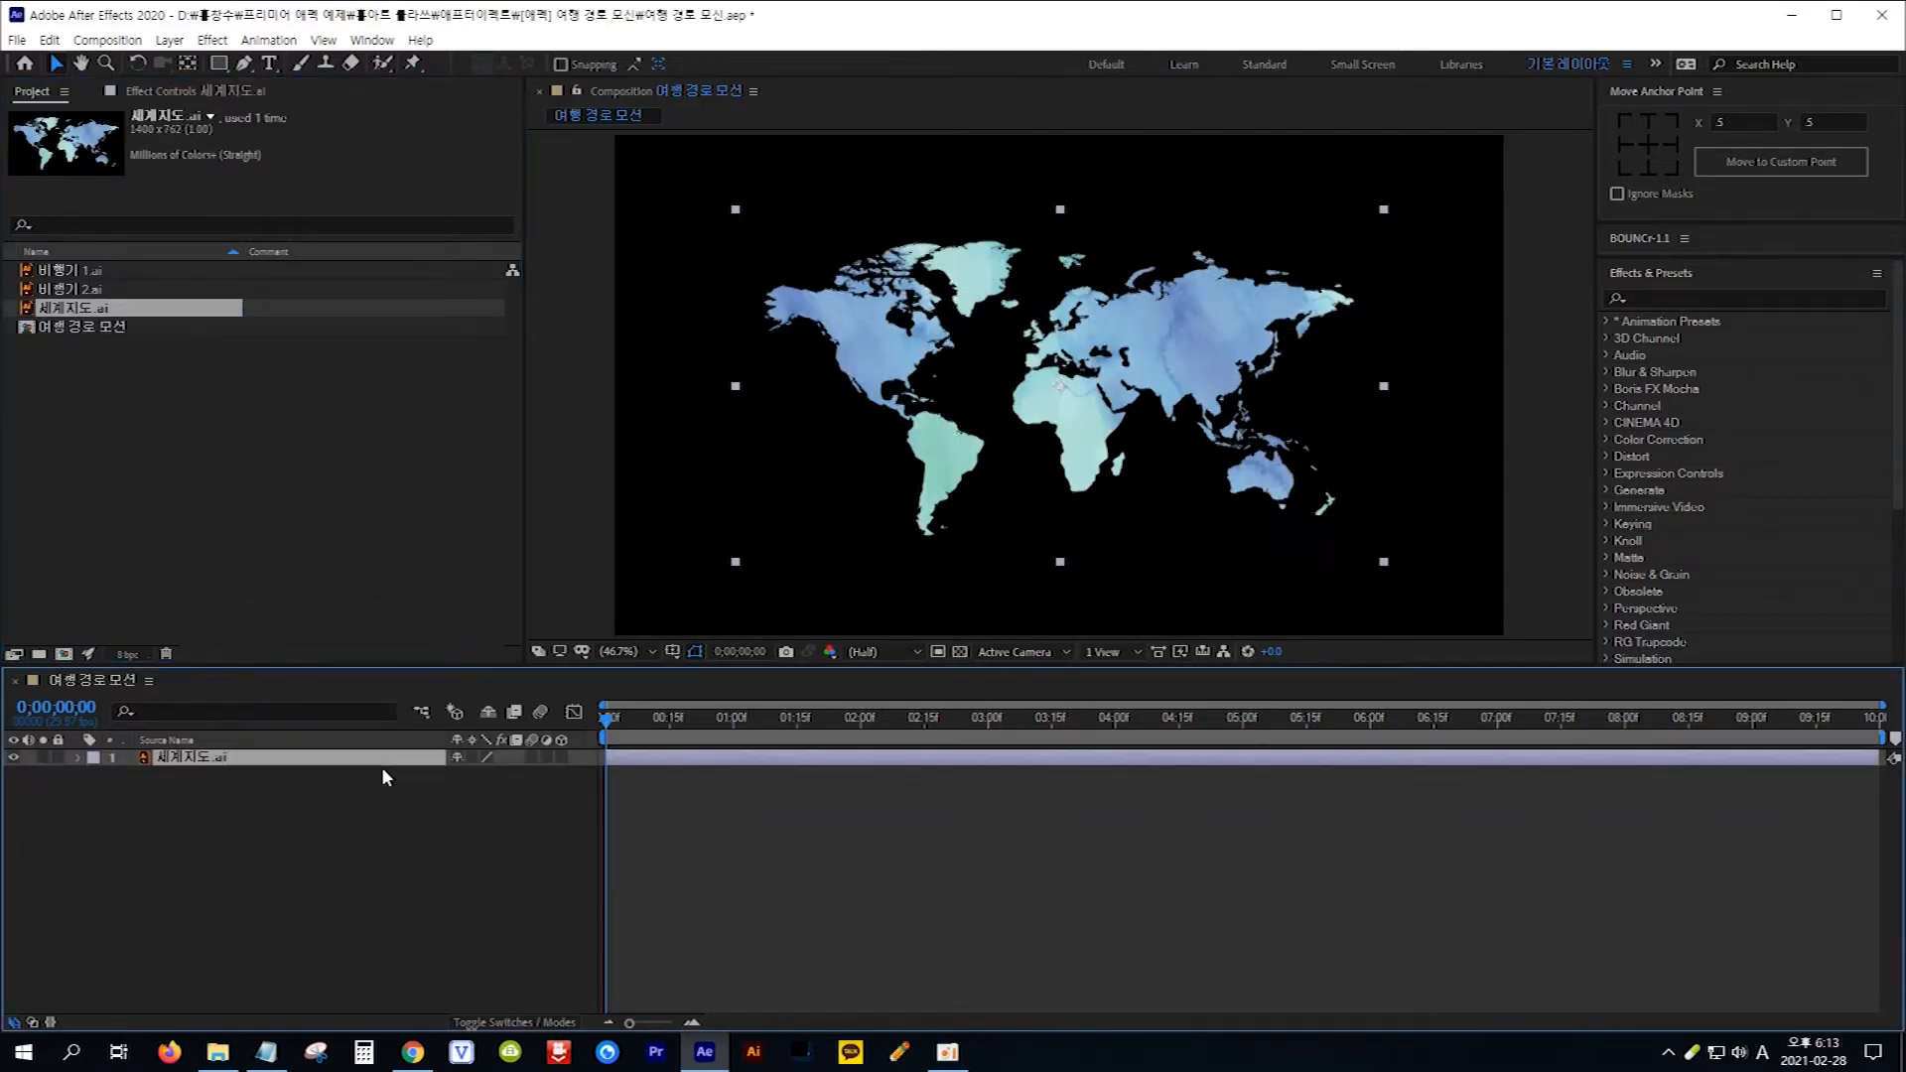
right_click(270, 763)
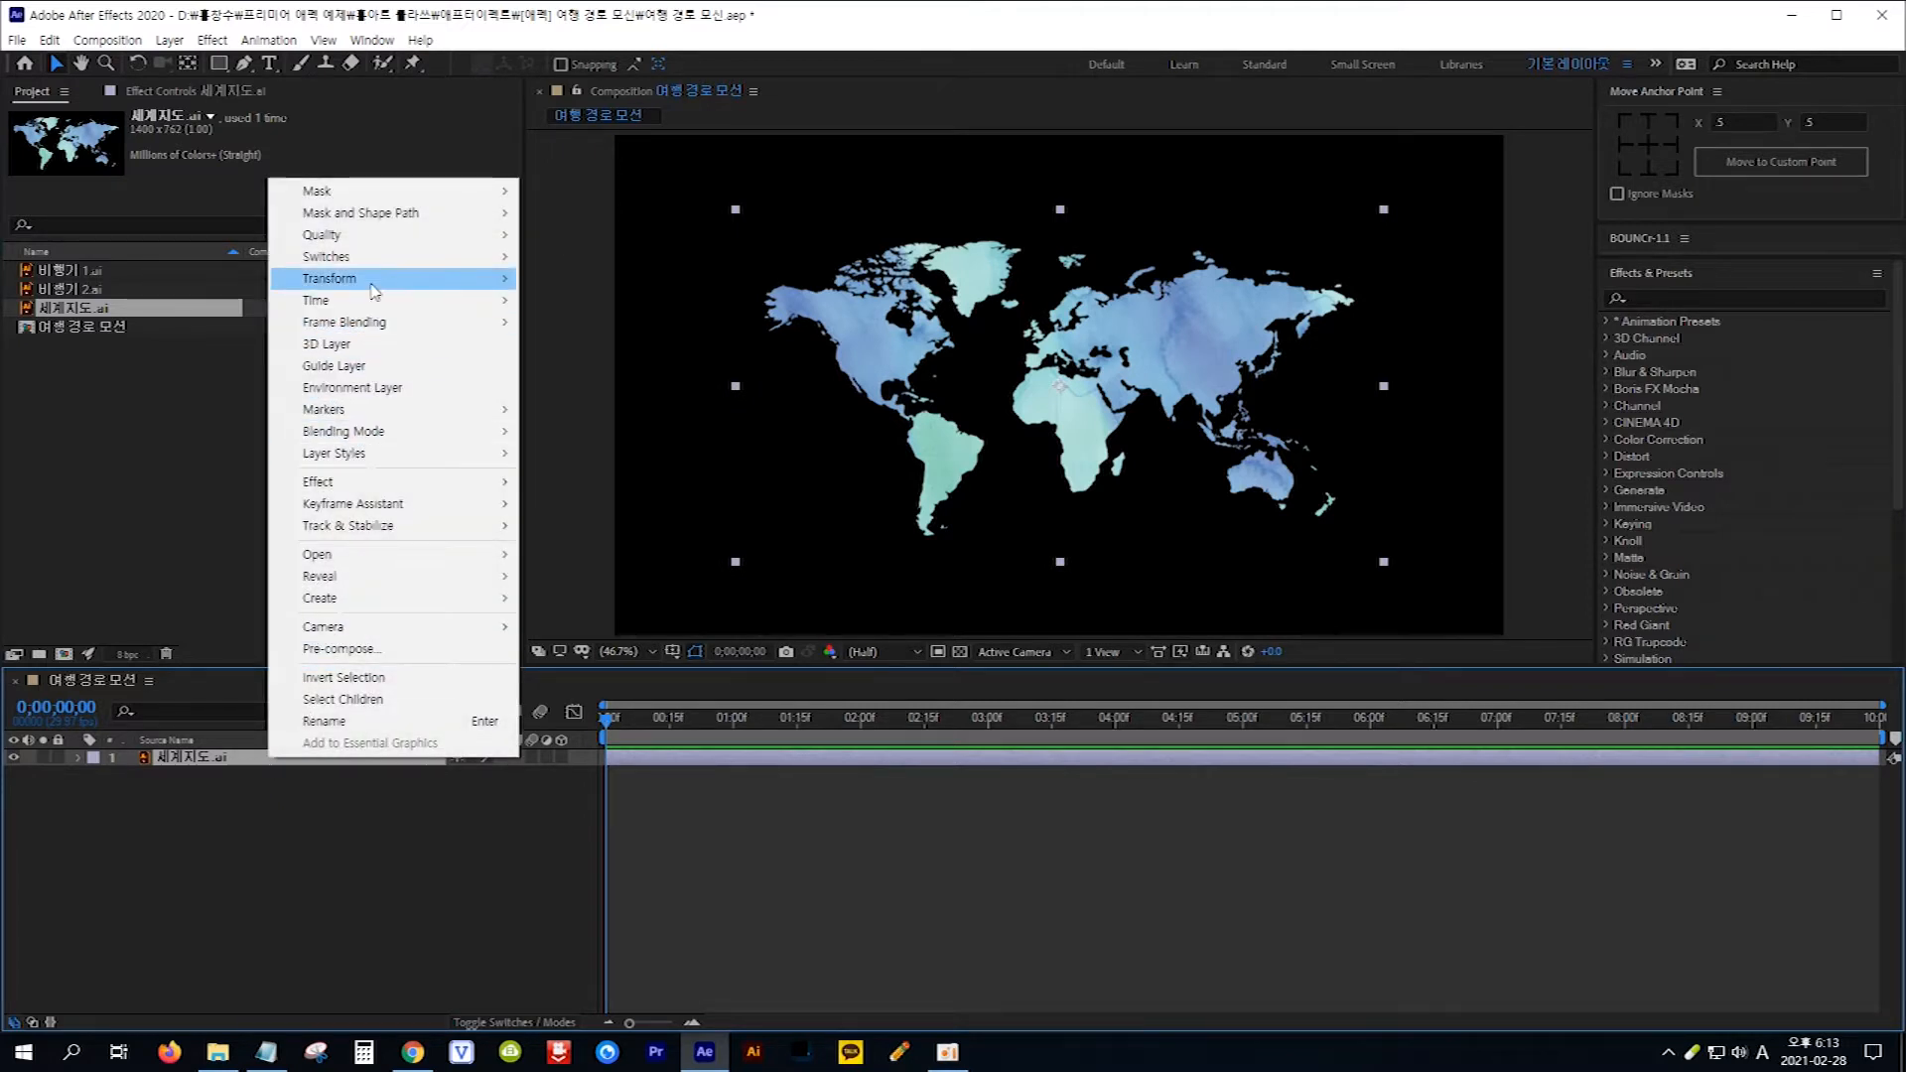
mouse_move(375, 286)
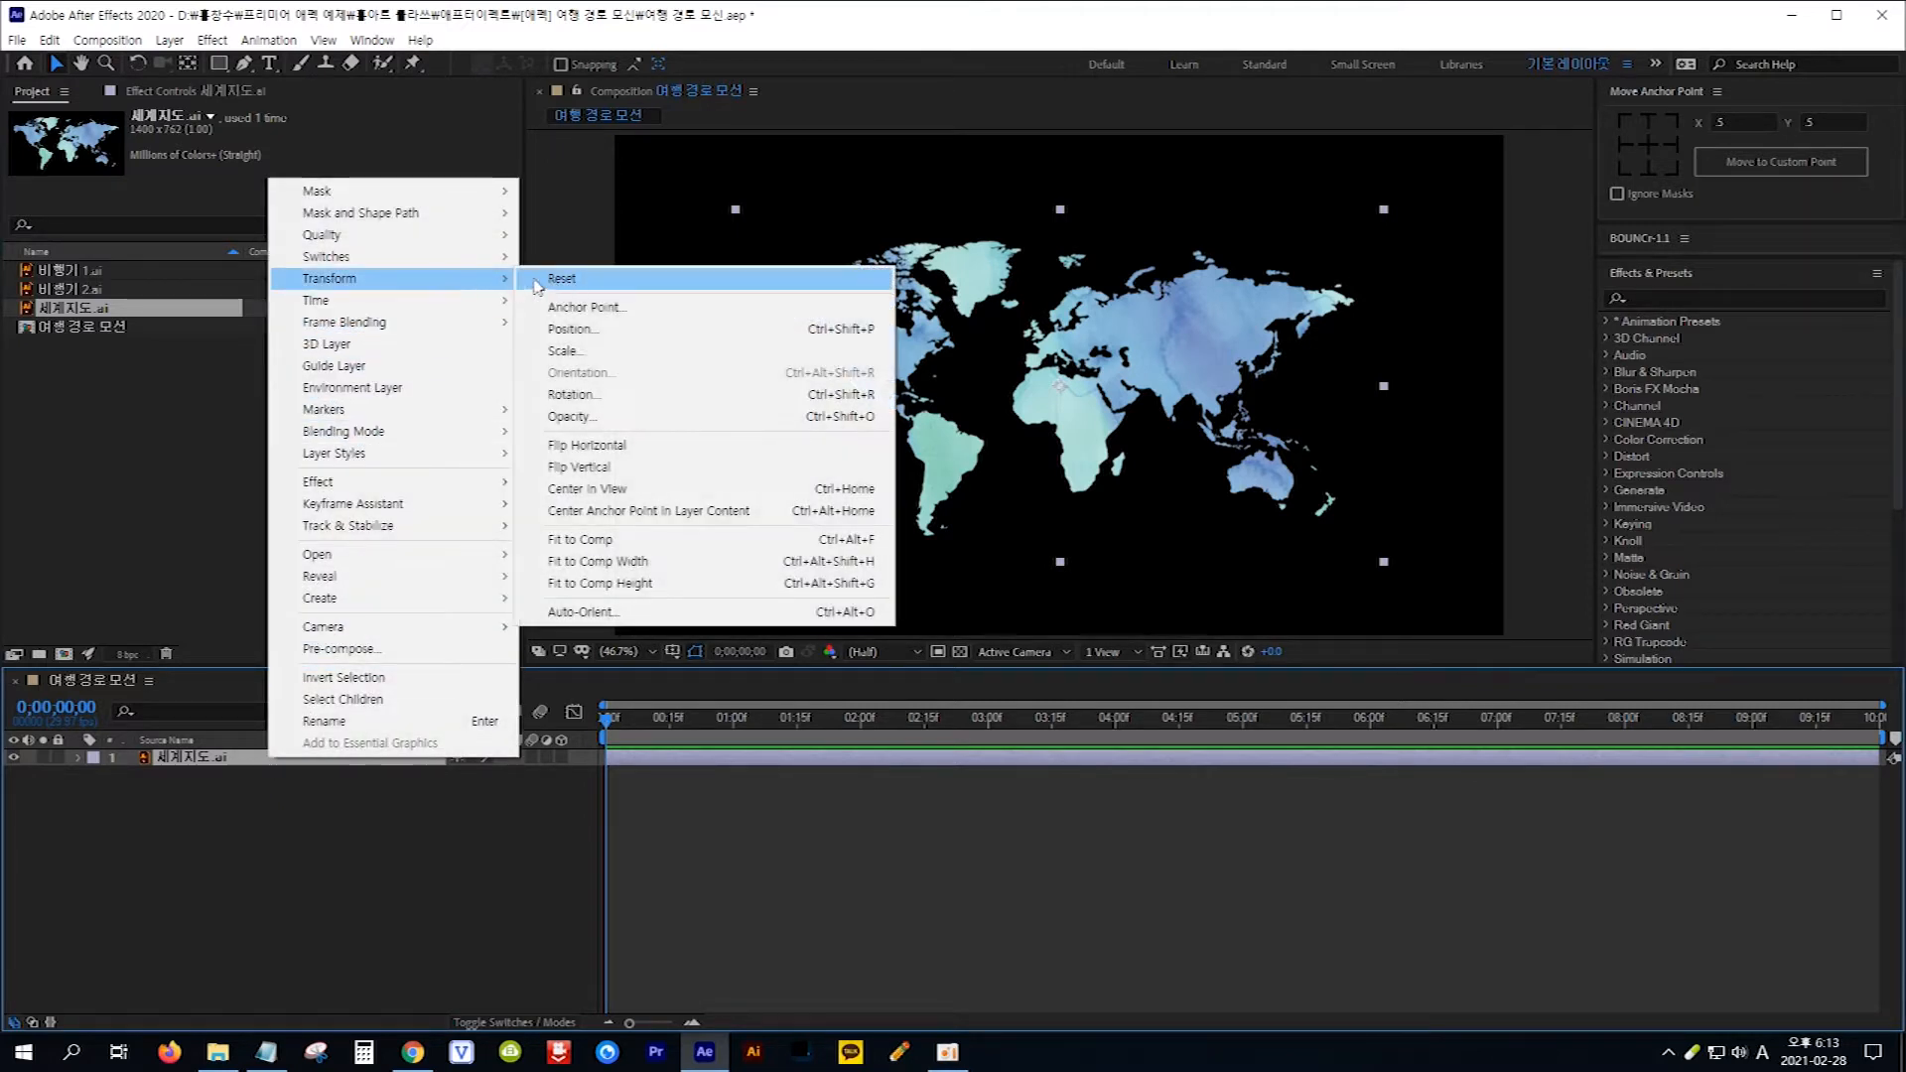
left_click(641, 541)
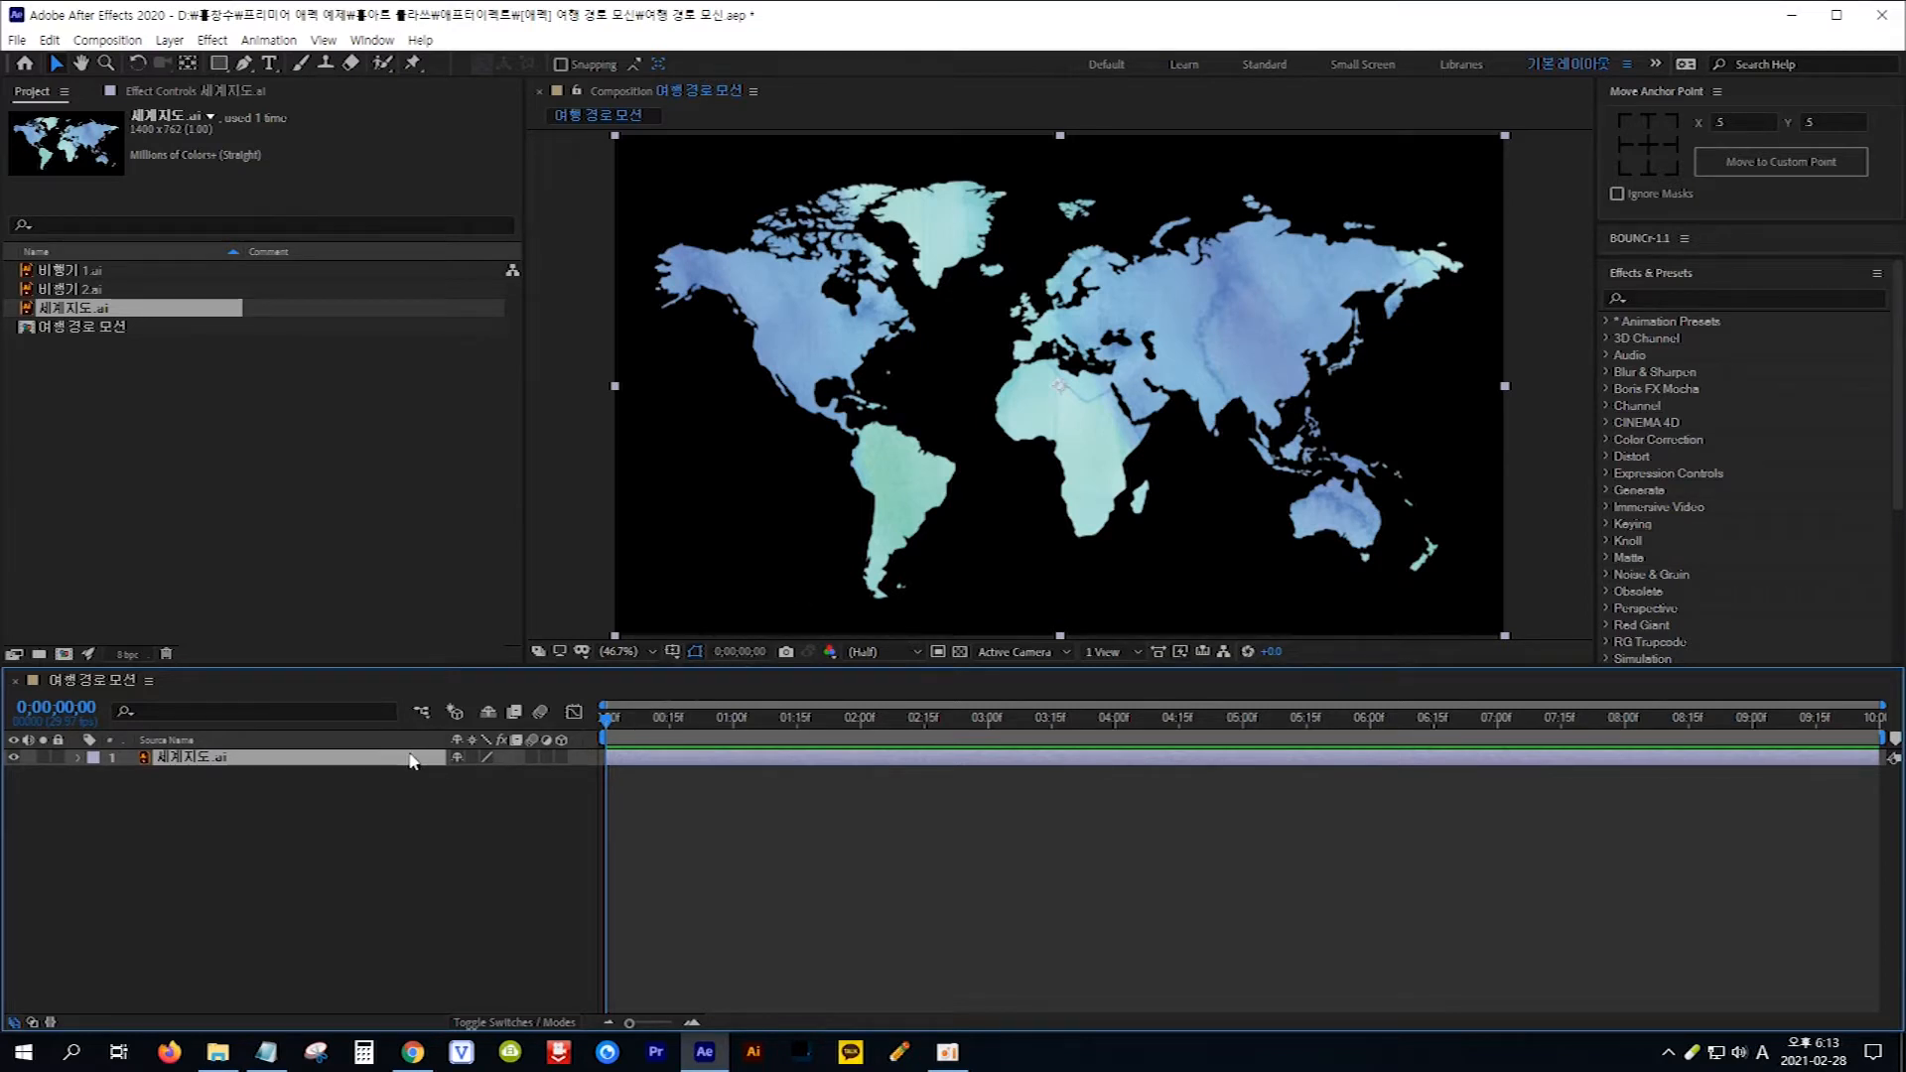
left_click(474, 757)
- Add 비행기 1.ai above the map layer and scale the airplane down to a small icon over North Africa
left_click_drag(121, 268, 273, 759)
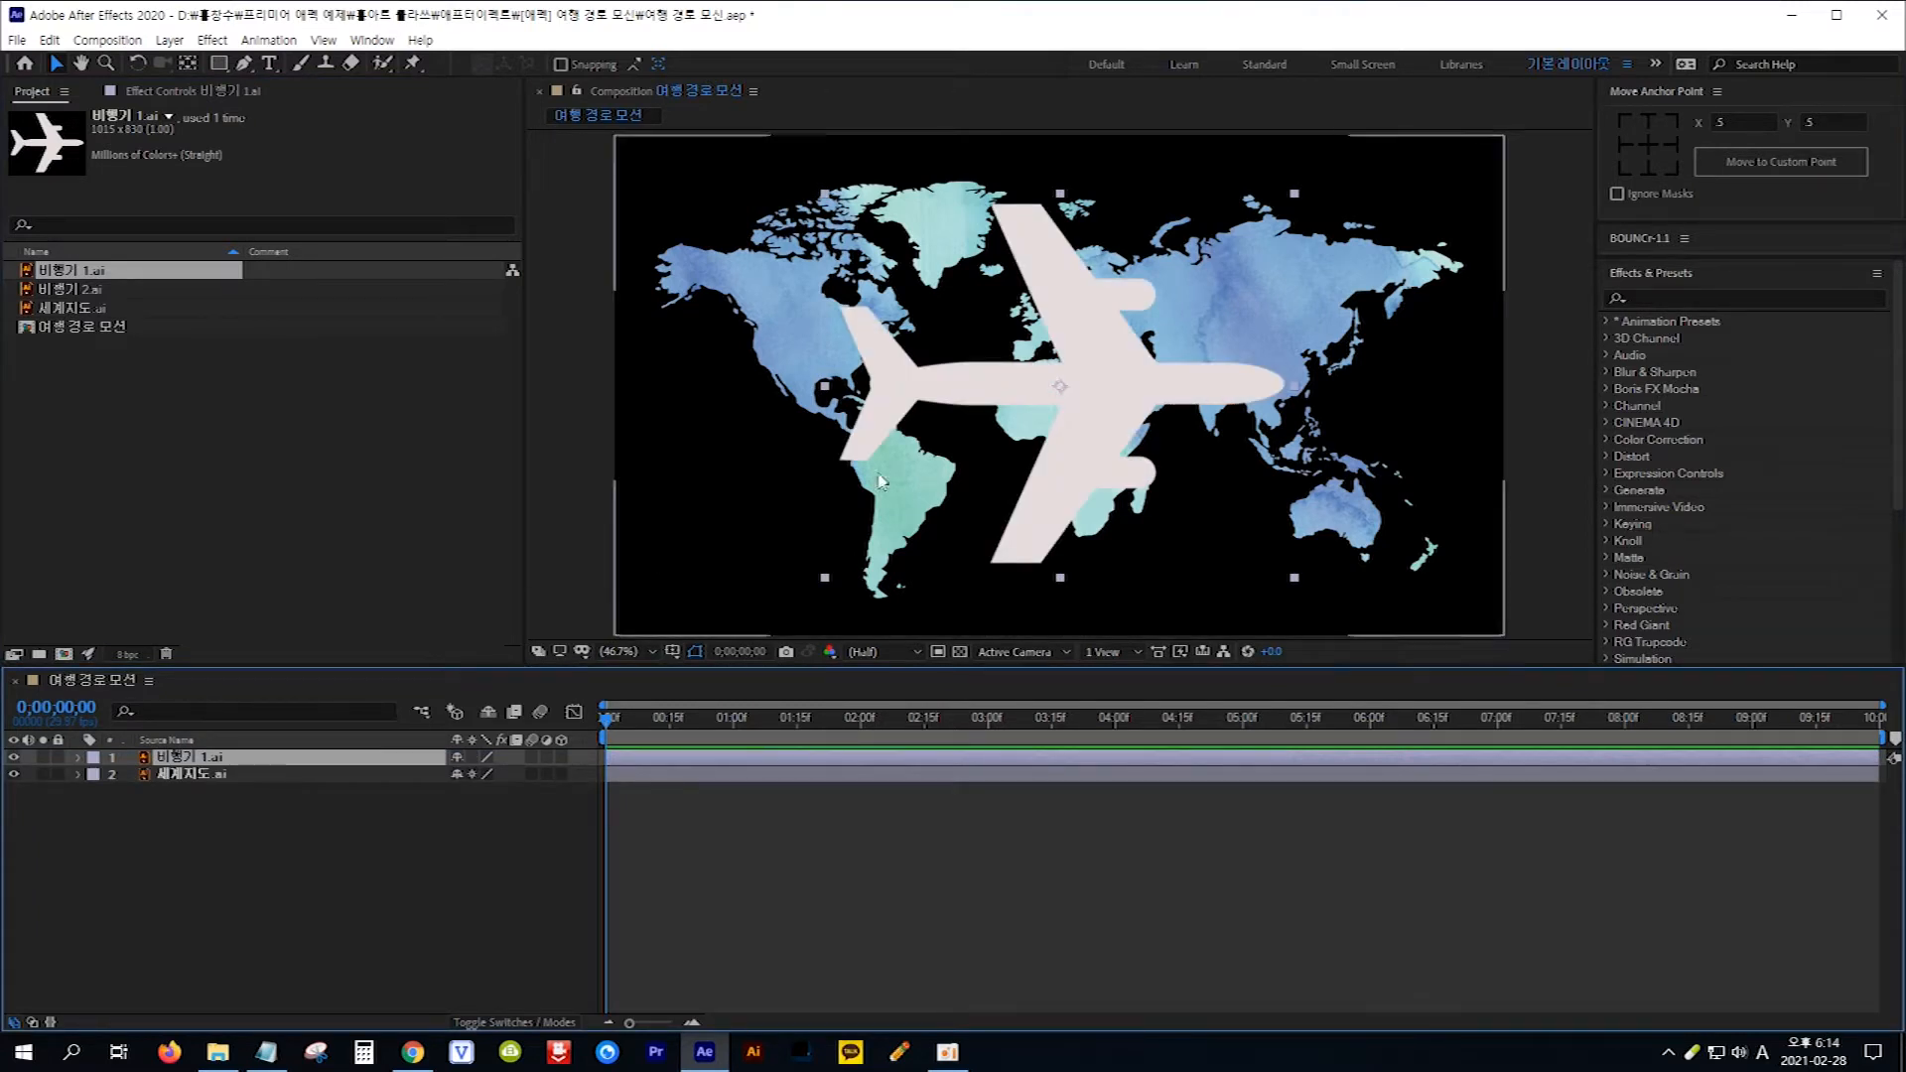
left_click_drag(1283, 198, 1104, 332)
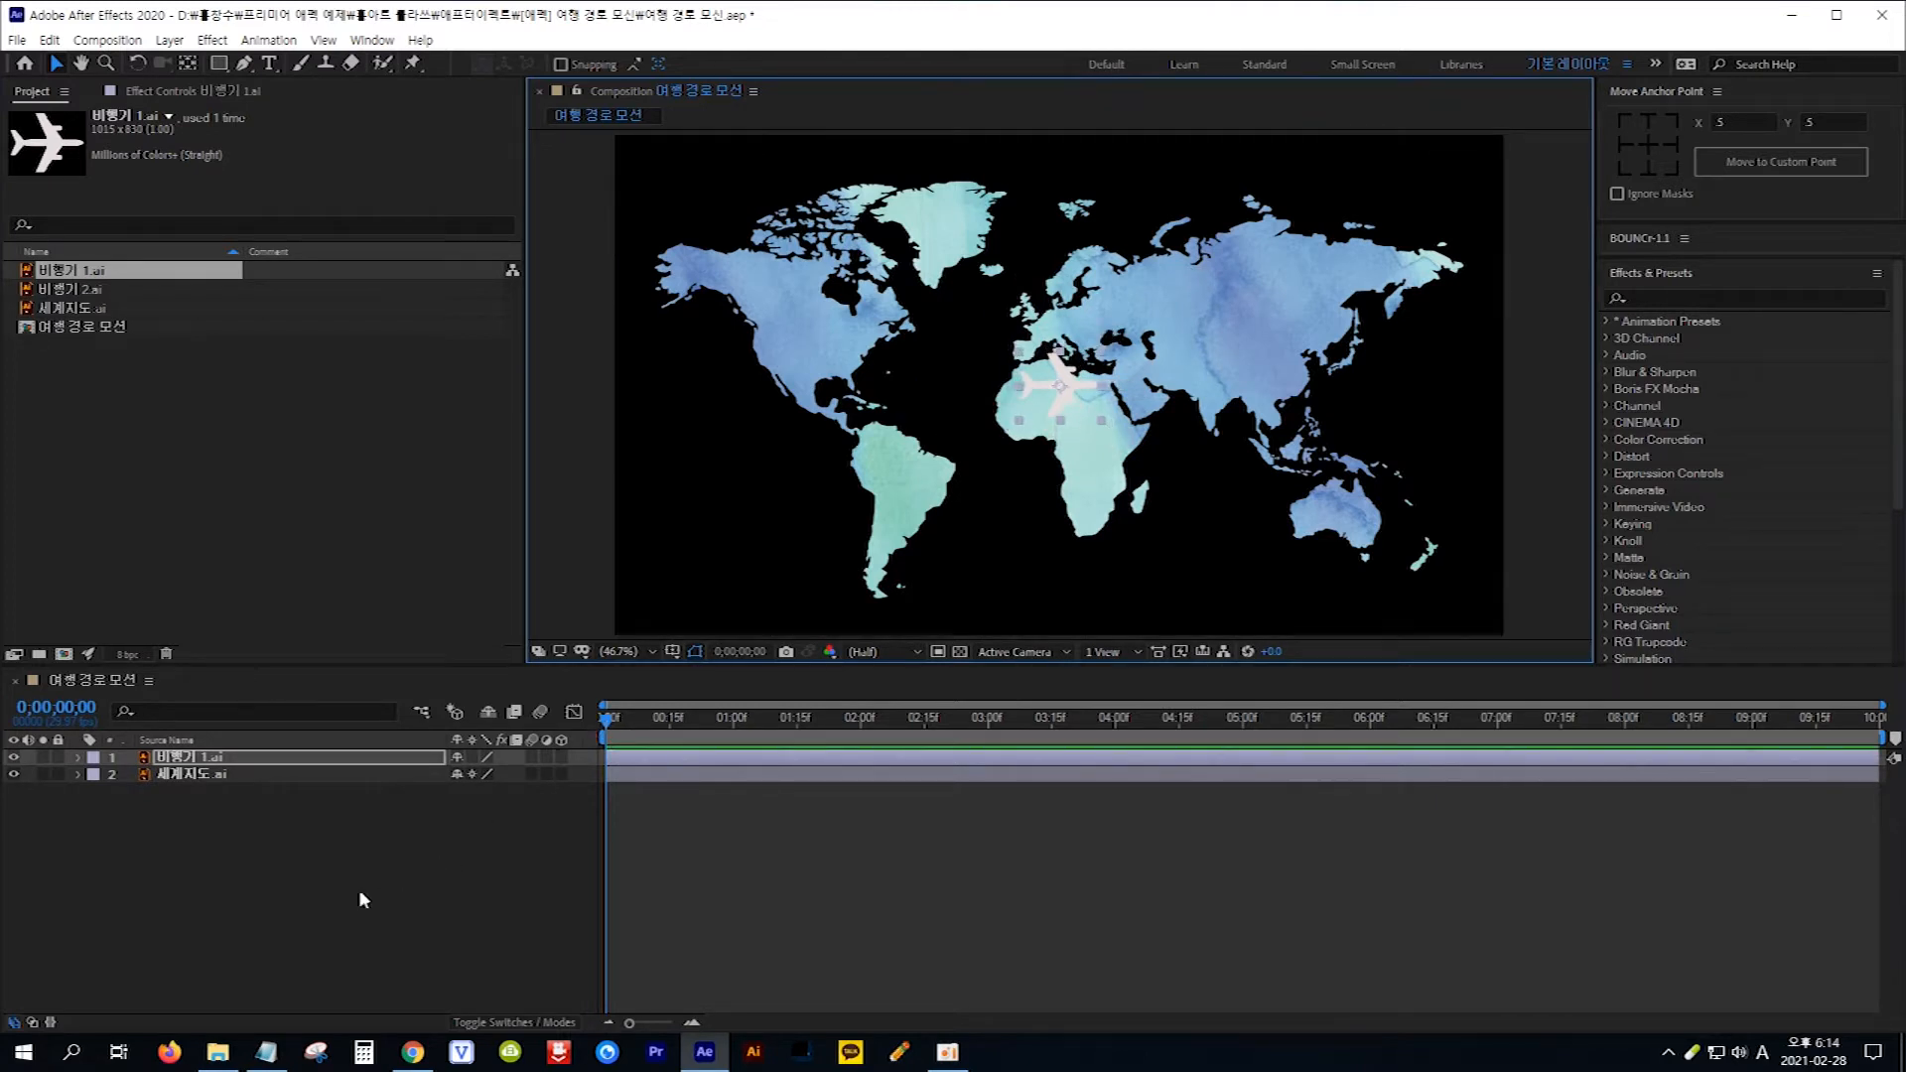
left_click(381, 866)
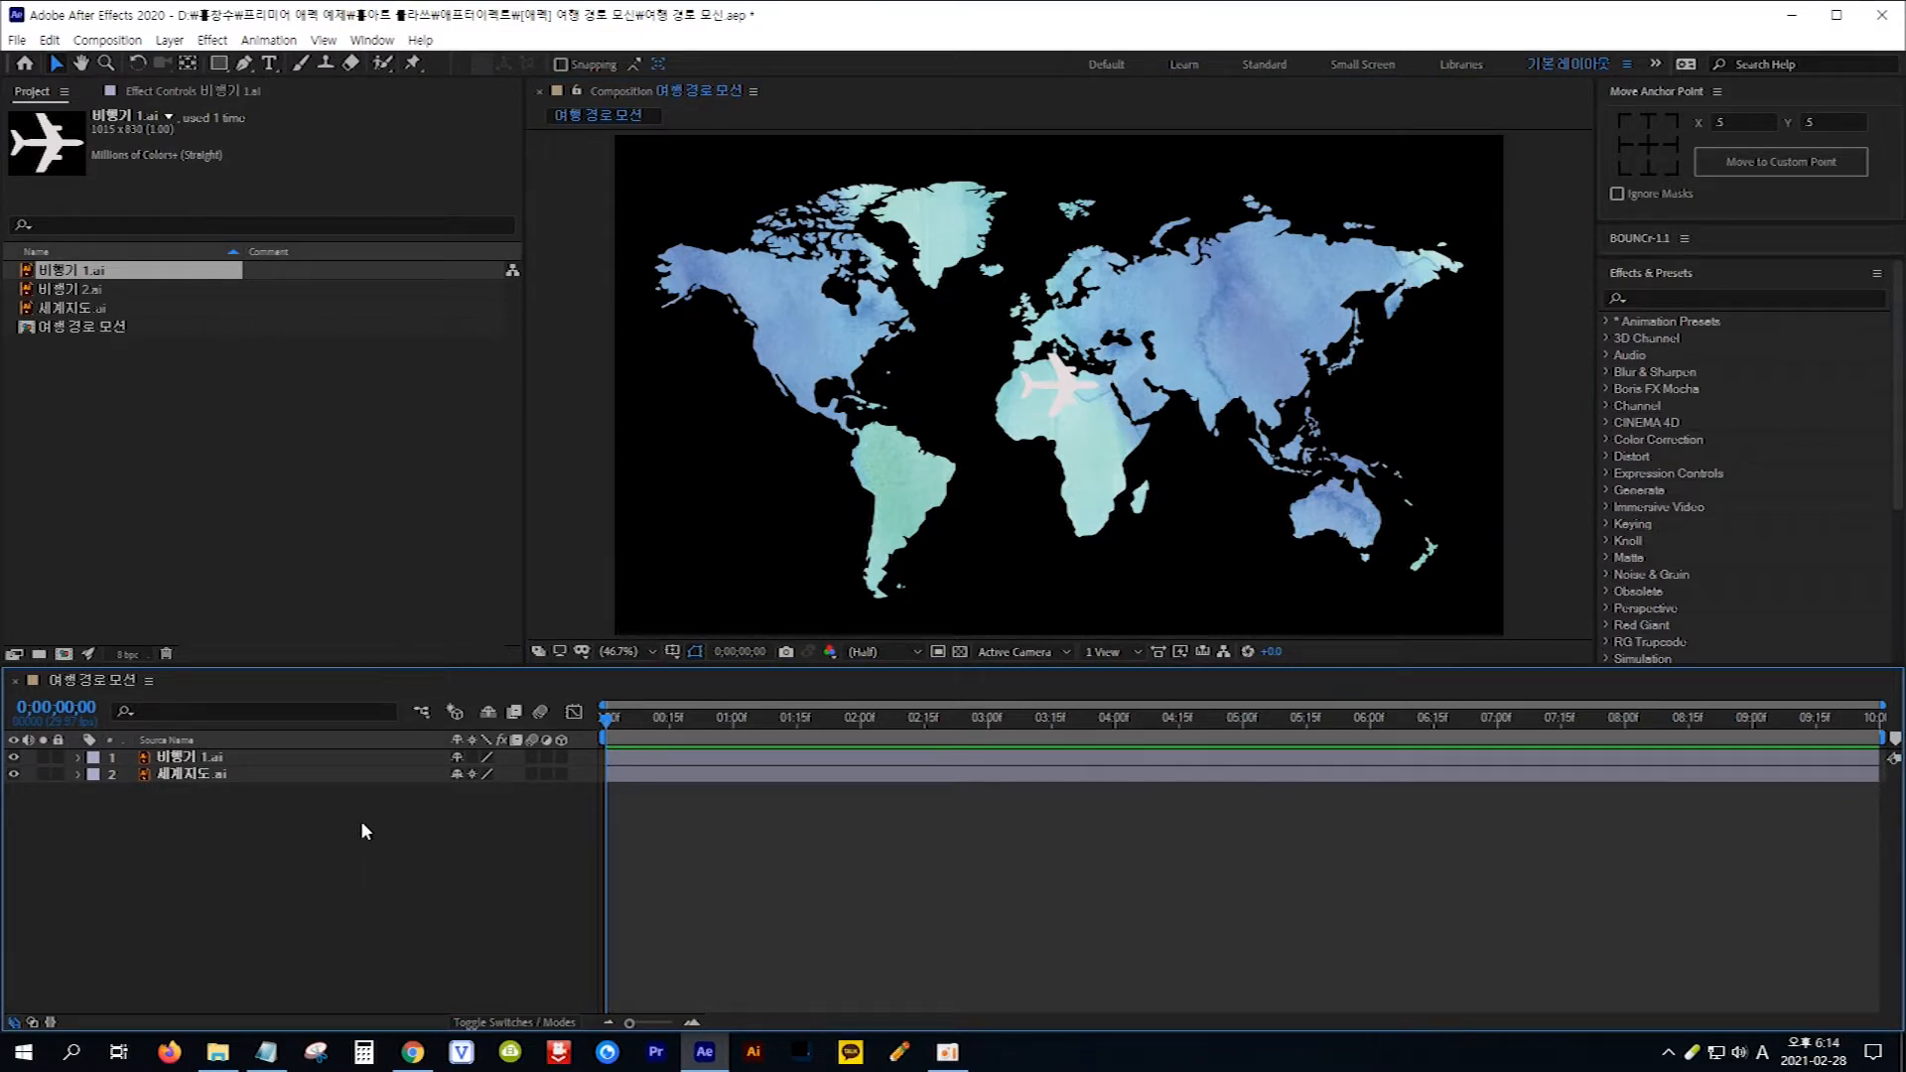
- Draw a curved flight path with the Pen tool from North America, looping around Africa and the Atlantic, to East Asia
left_click_drag(244, 63, 299, 68)
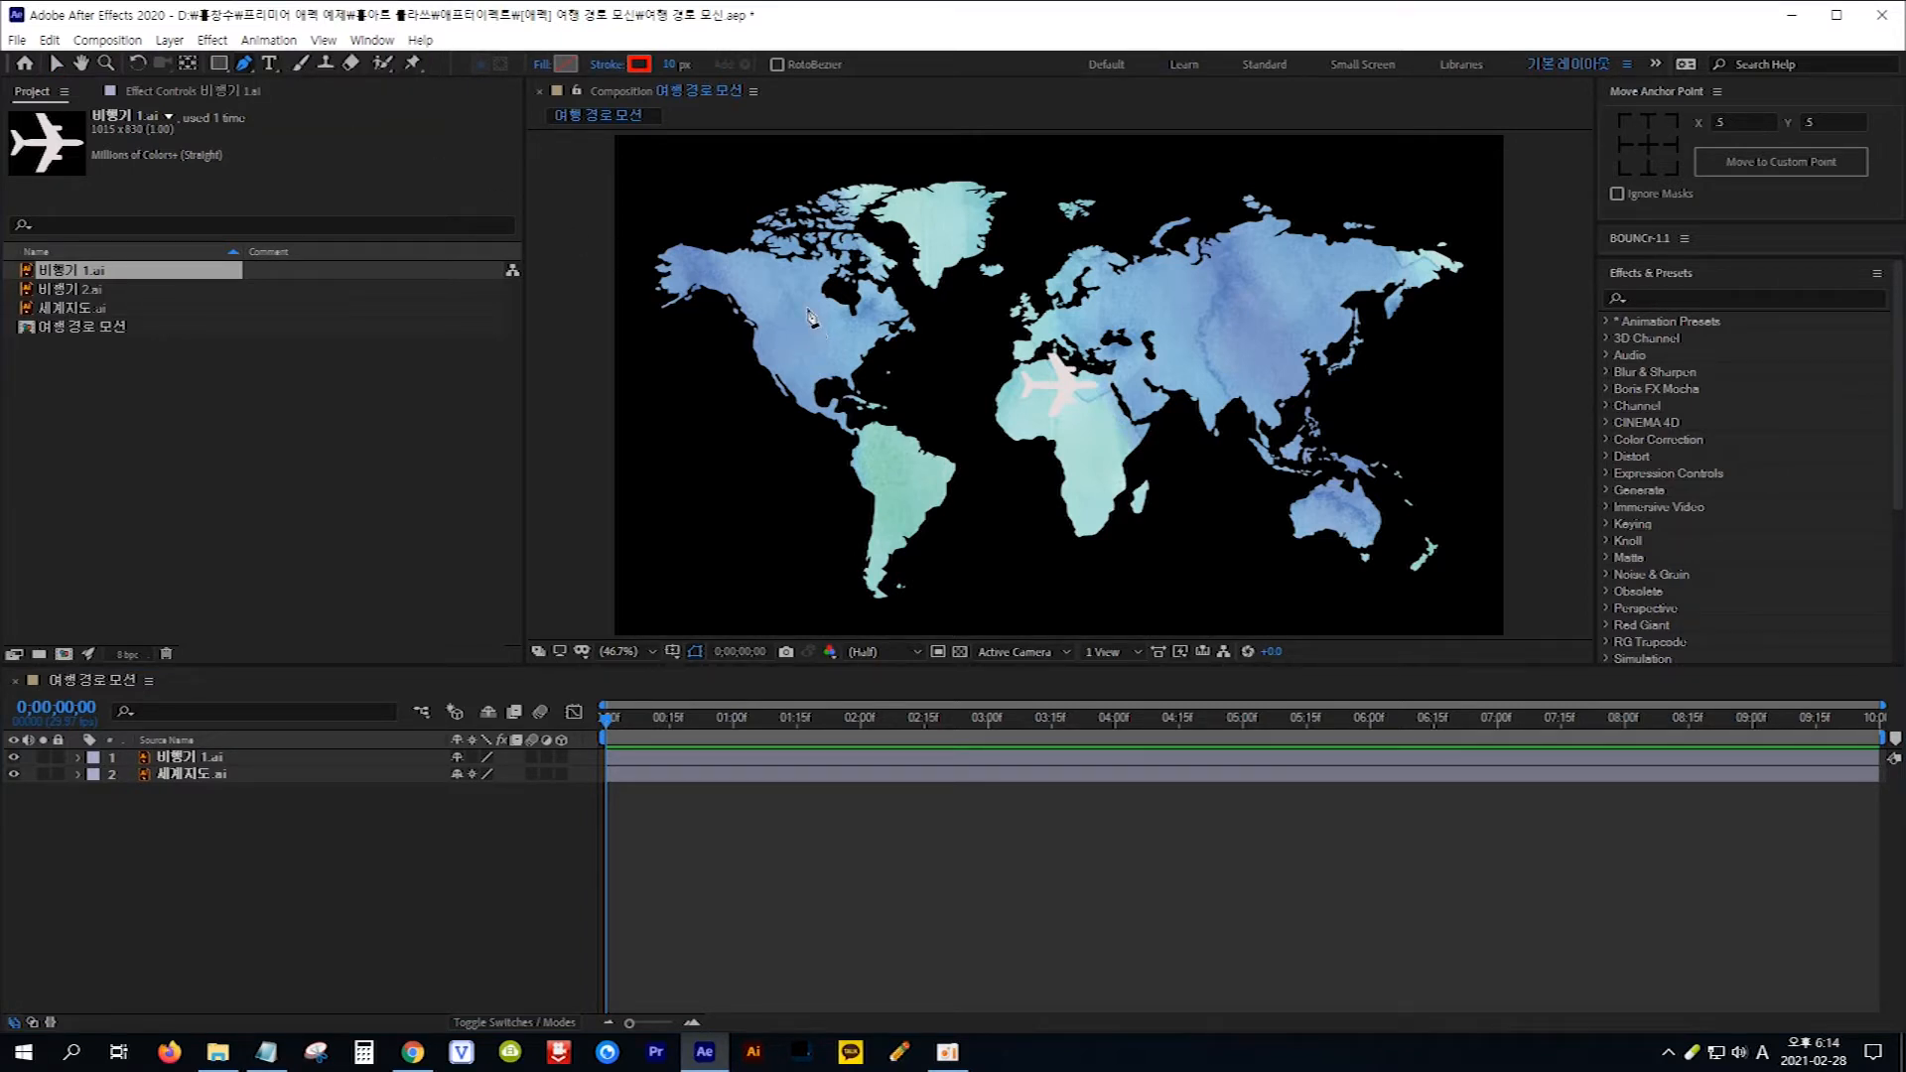
left_click(804, 309)
left_click_drag(1063, 320, 1175, 471)
left_click_drag(994, 509, 915, 501)
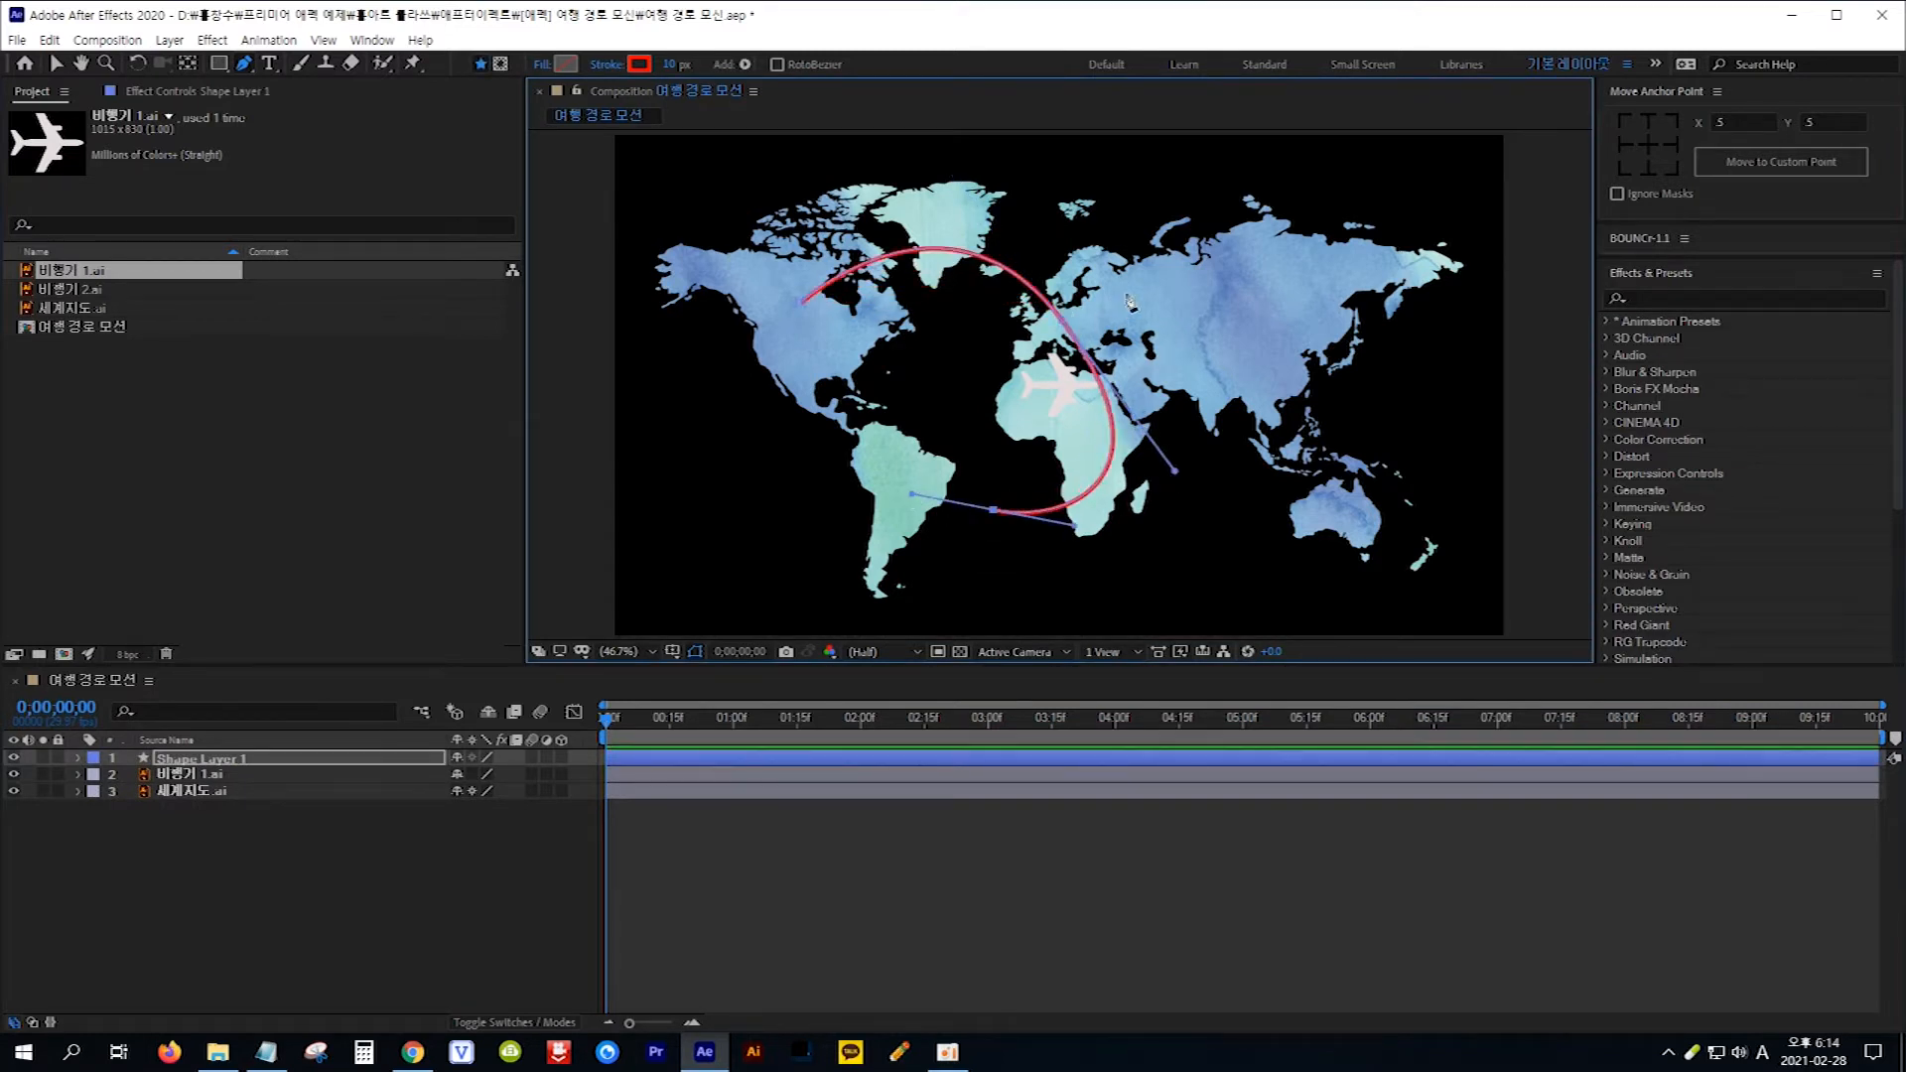
left_click(1154, 226)
left_click_drag(1180, 239, 1418, 221)
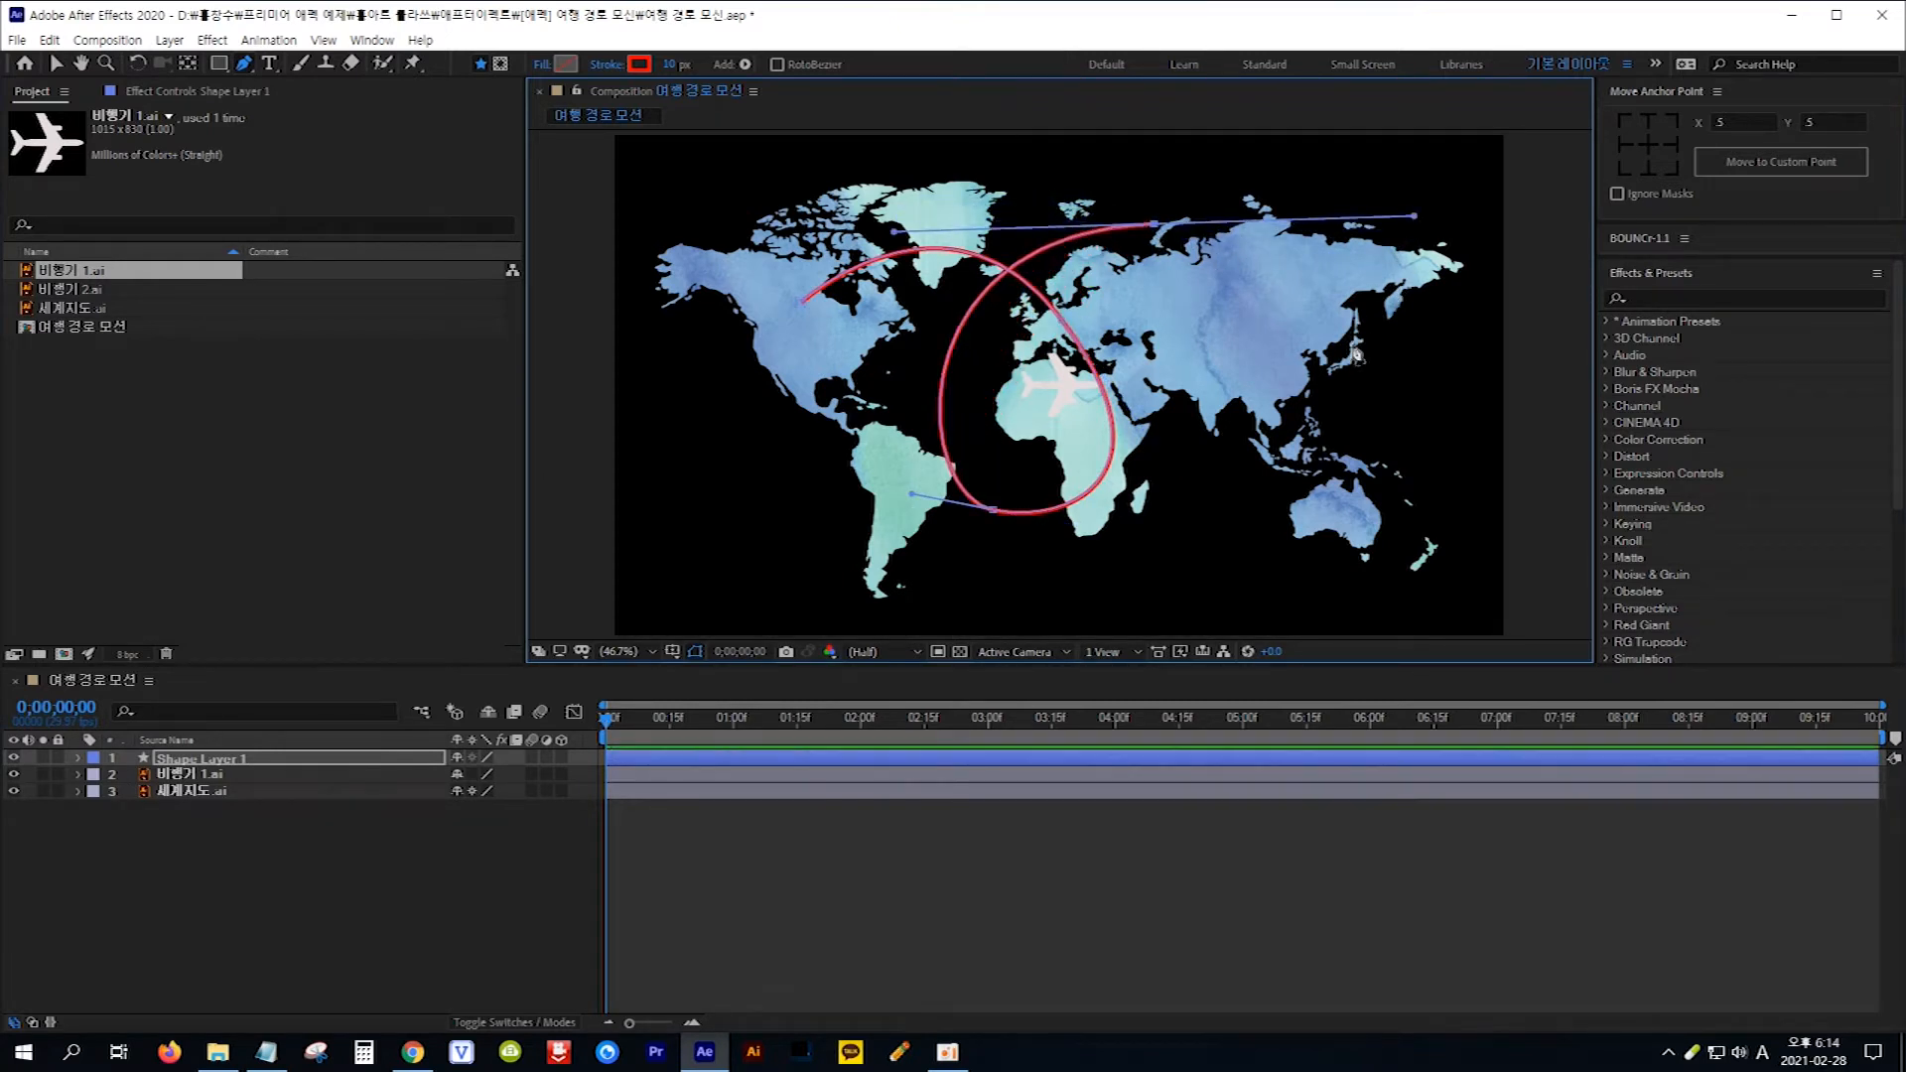
left_click(1324, 351)
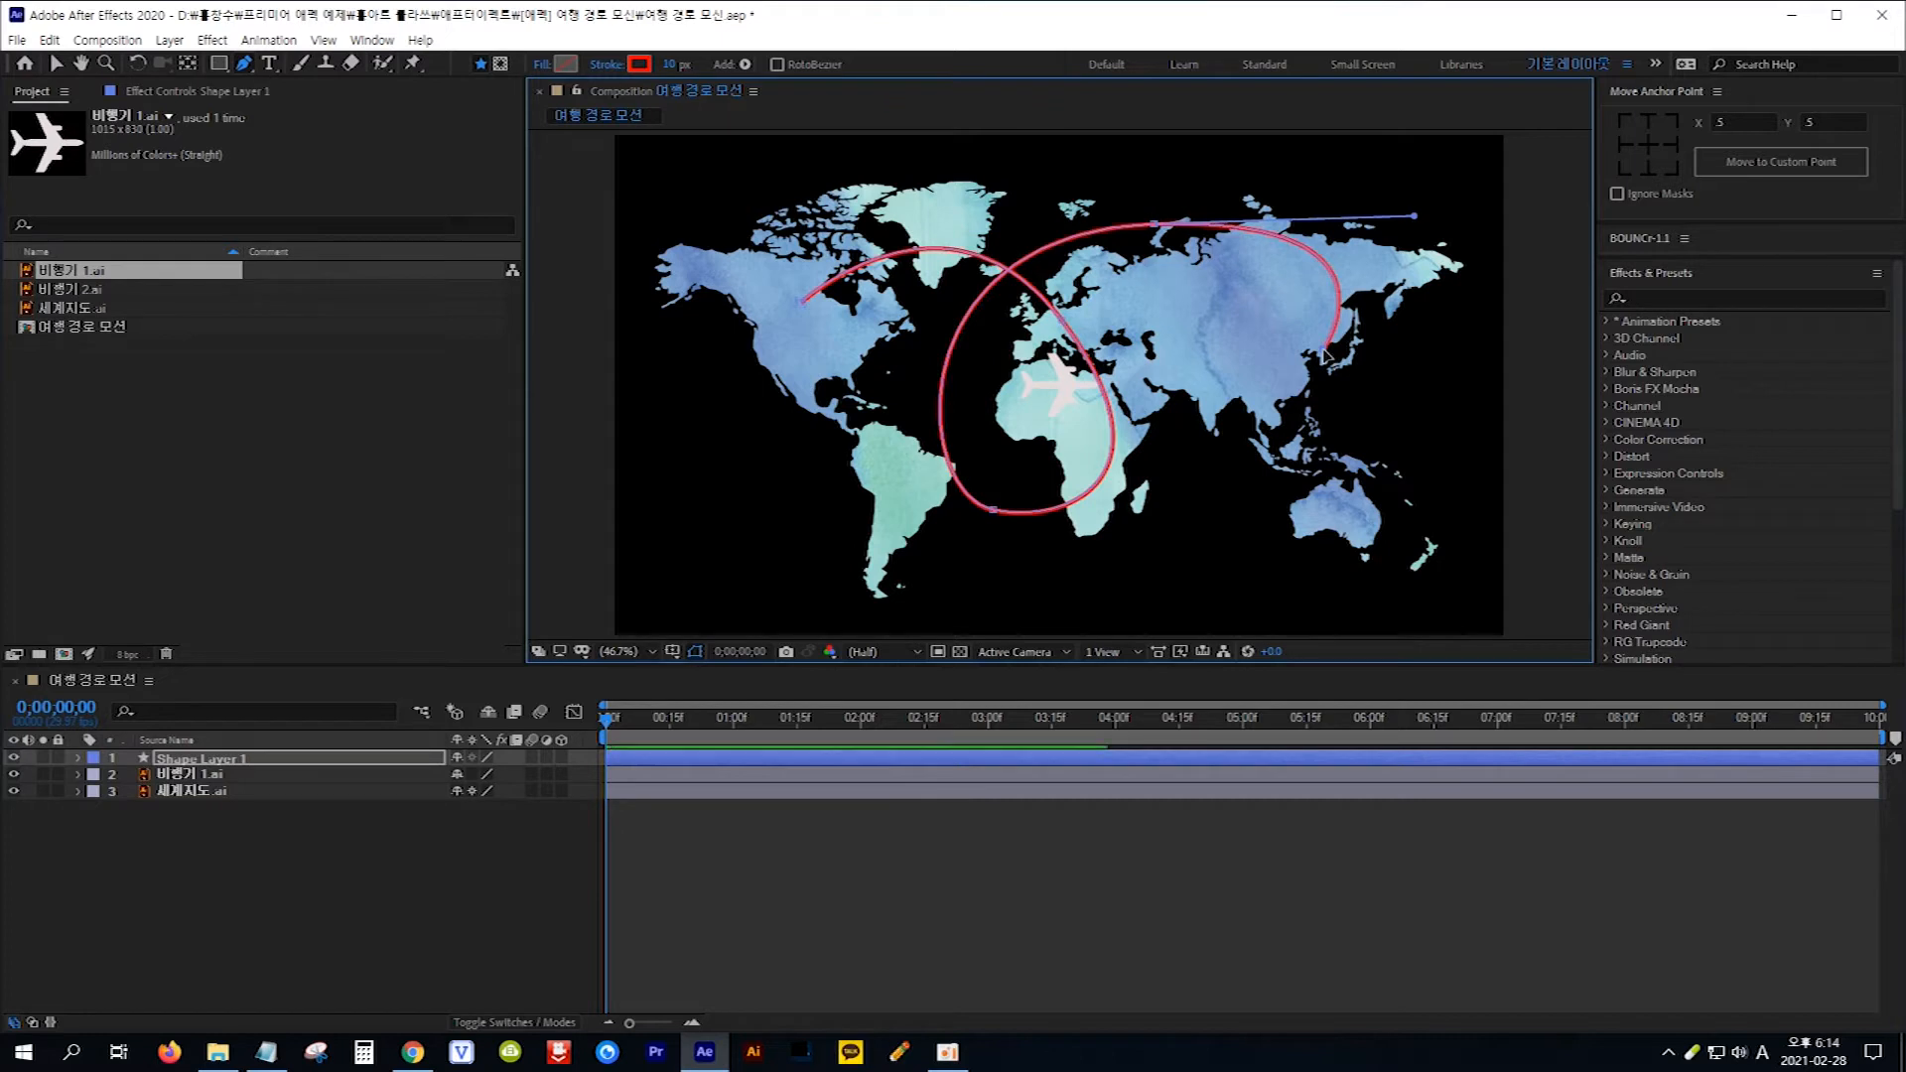
- Smooth the flight path by repositioning its northern and Middle East points and adjusting their curve handles into a rounder loop
left_click(1152, 227)
left_click_drag(1149, 231, 1112, 253)
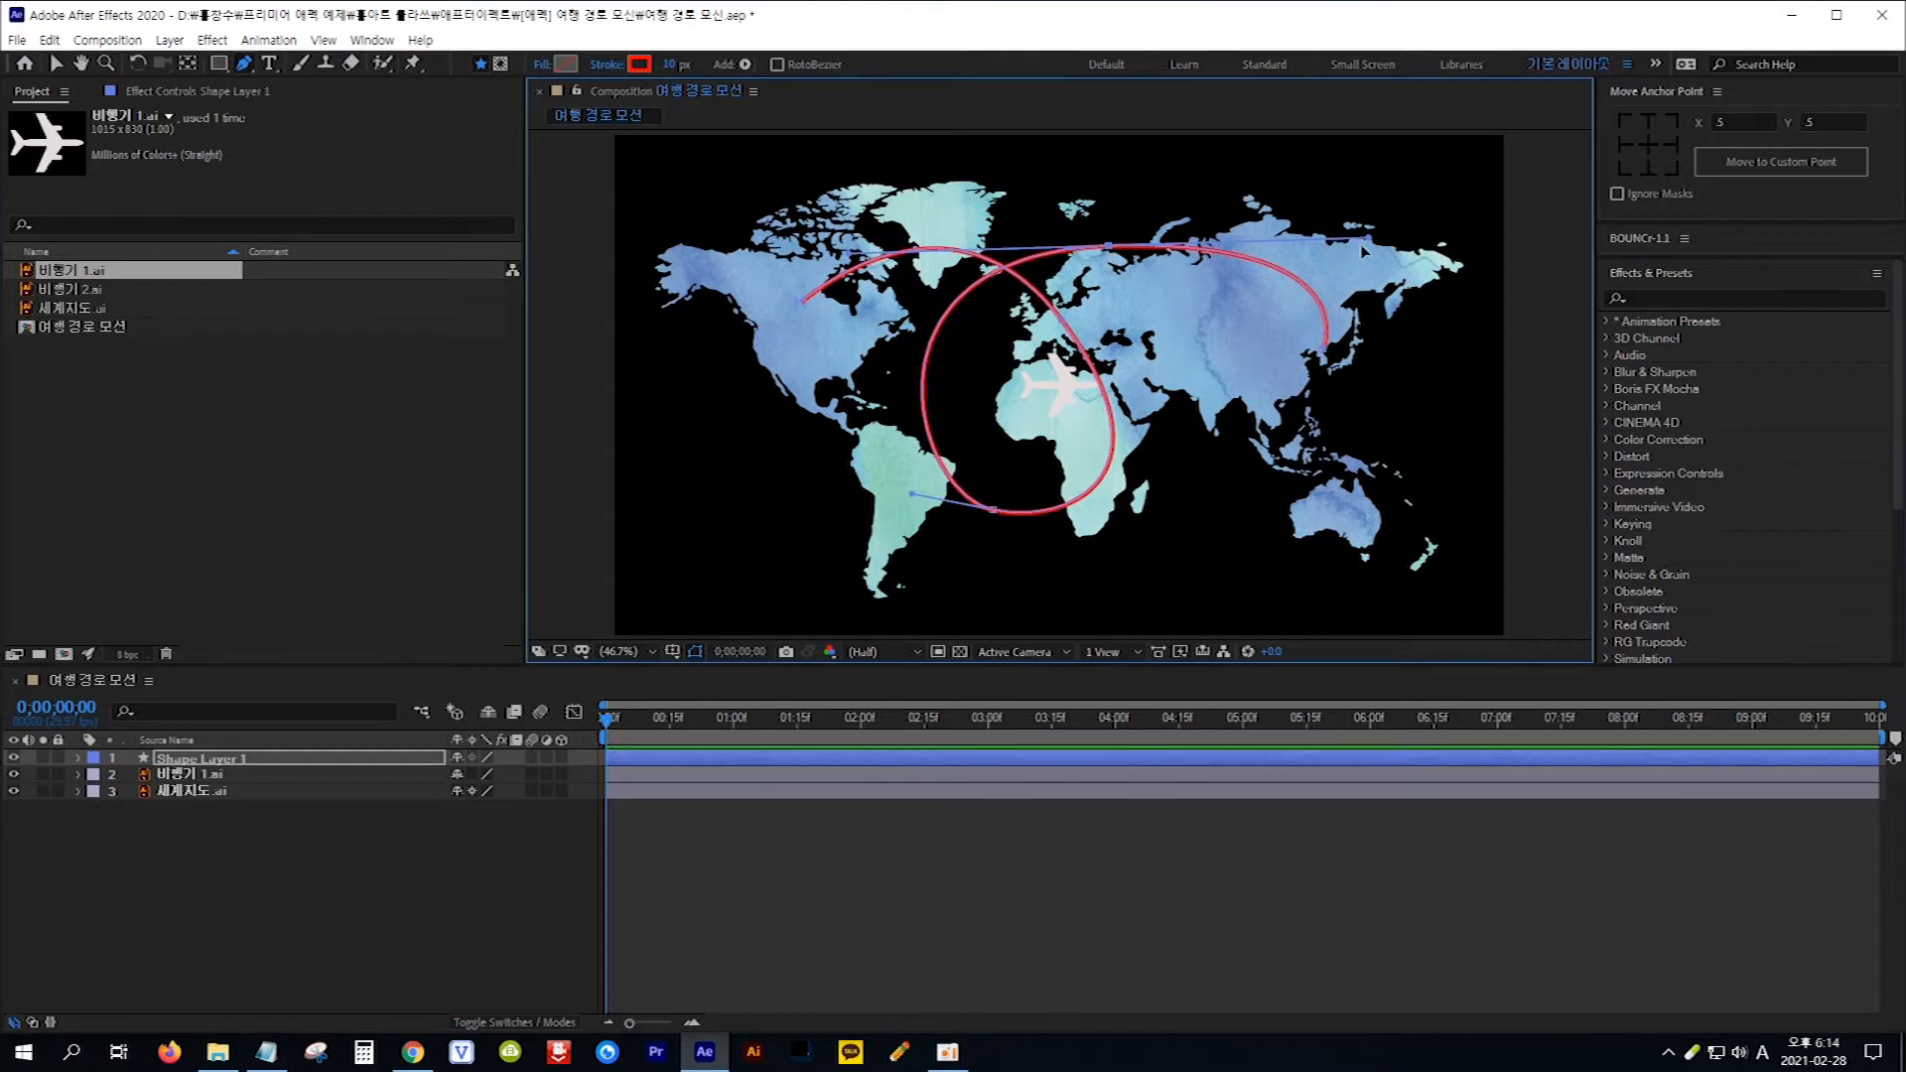
left_click_drag(1373, 241, 1278, 250)
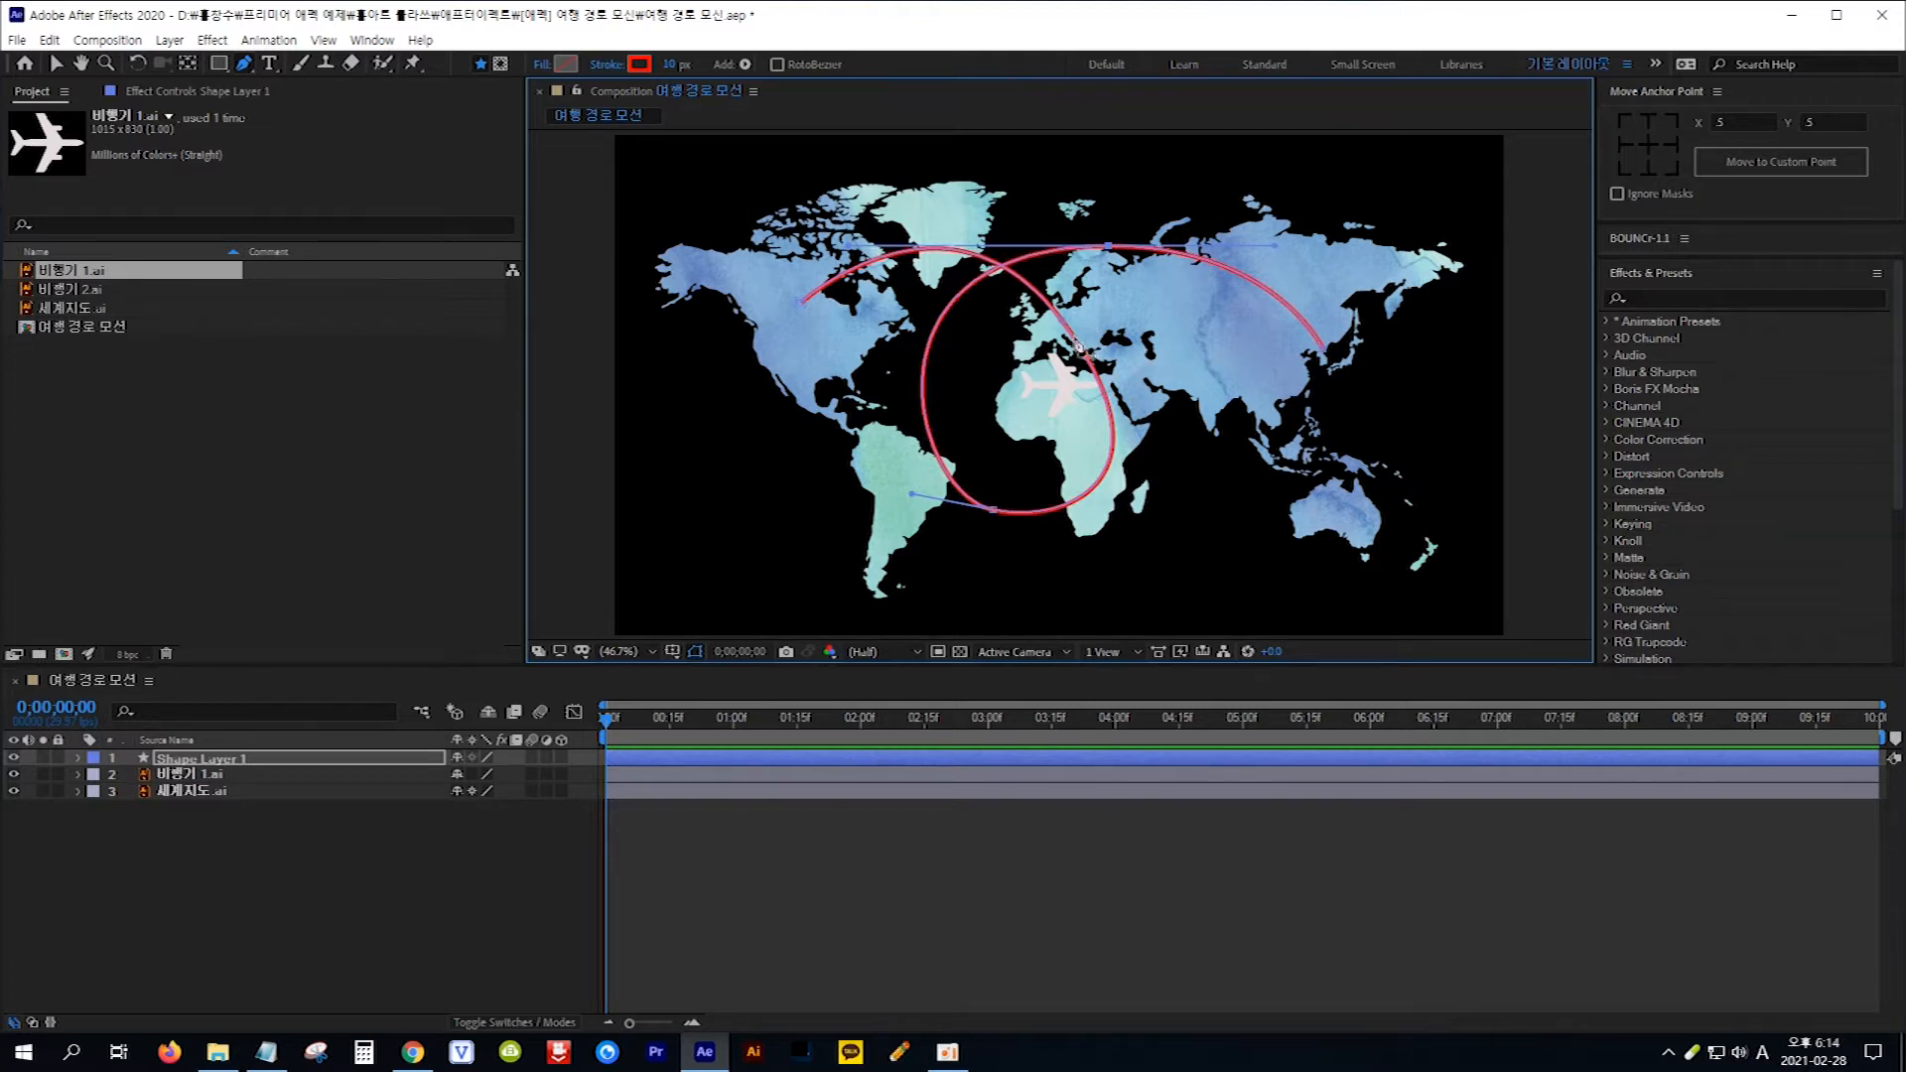
left_click_drag(1066, 328, 1141, 340)
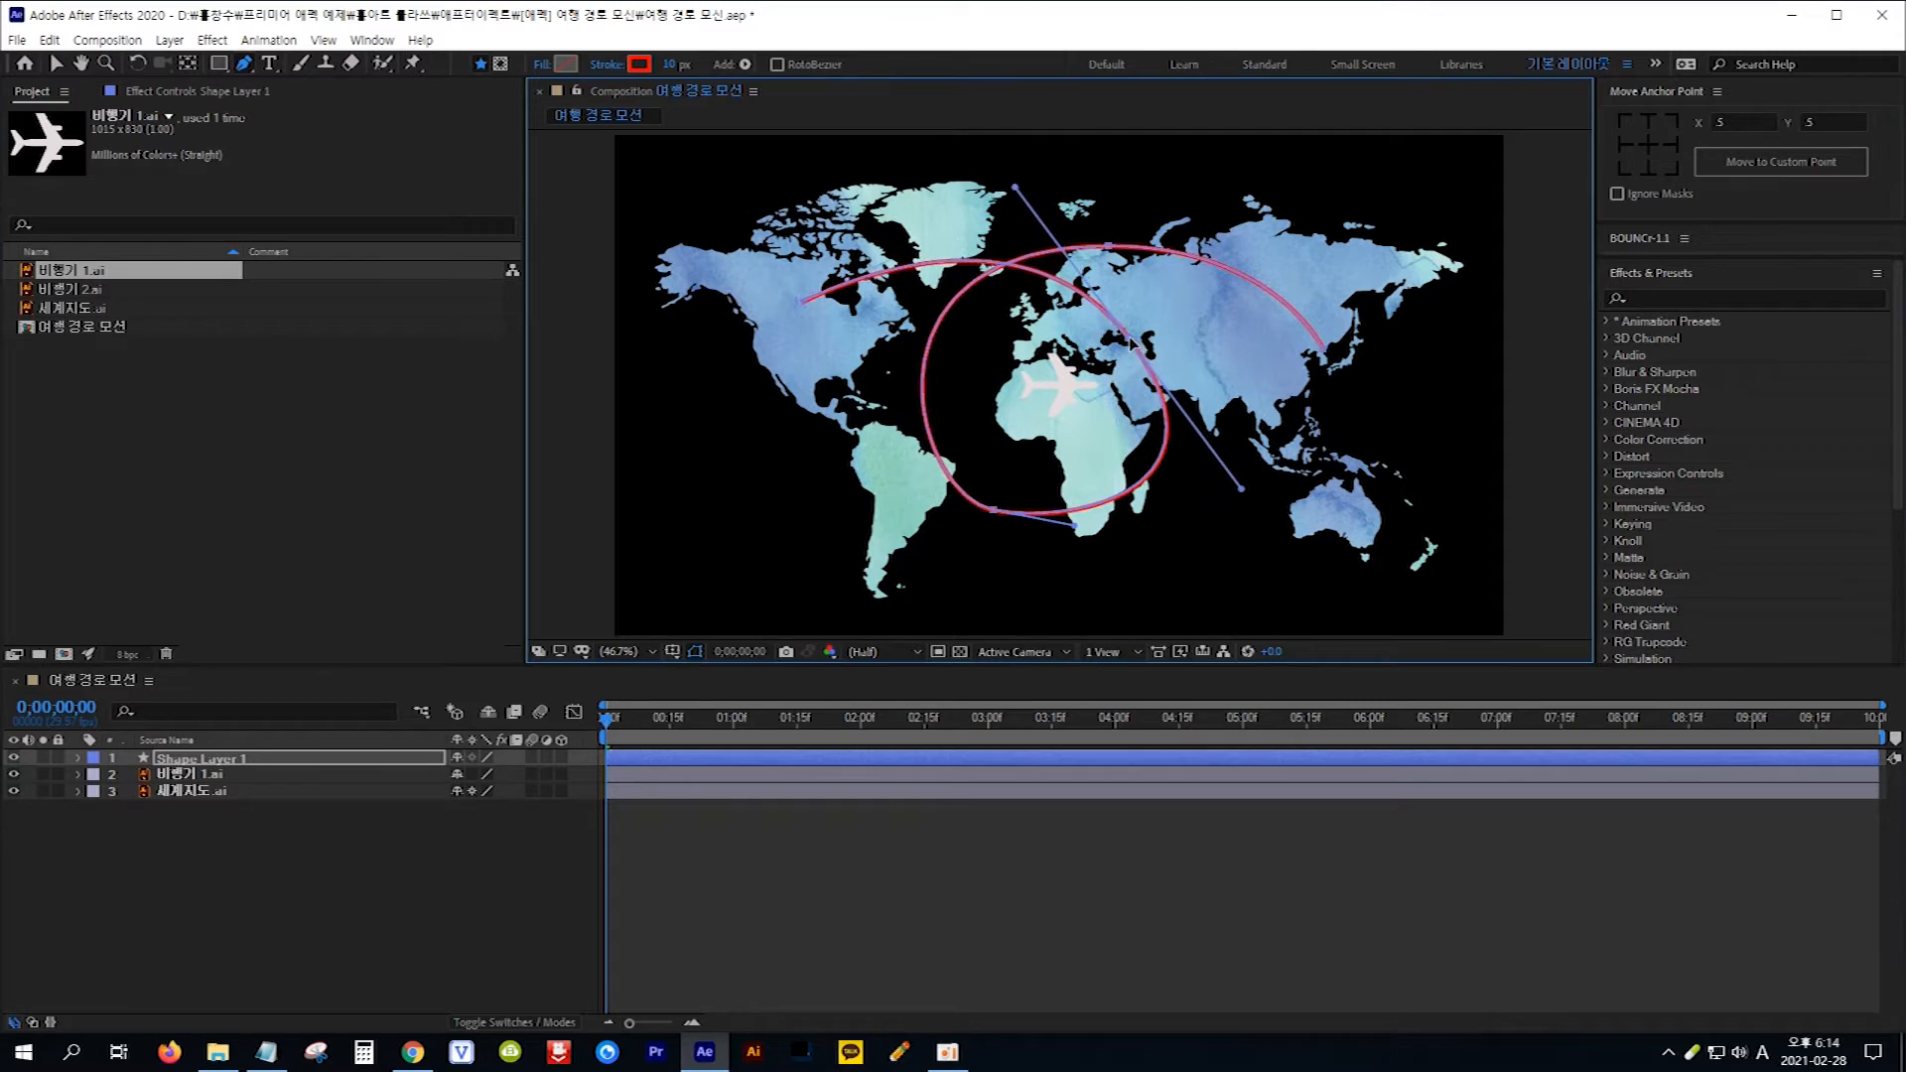
left_click_drag(1076, 533, 1100, 558)
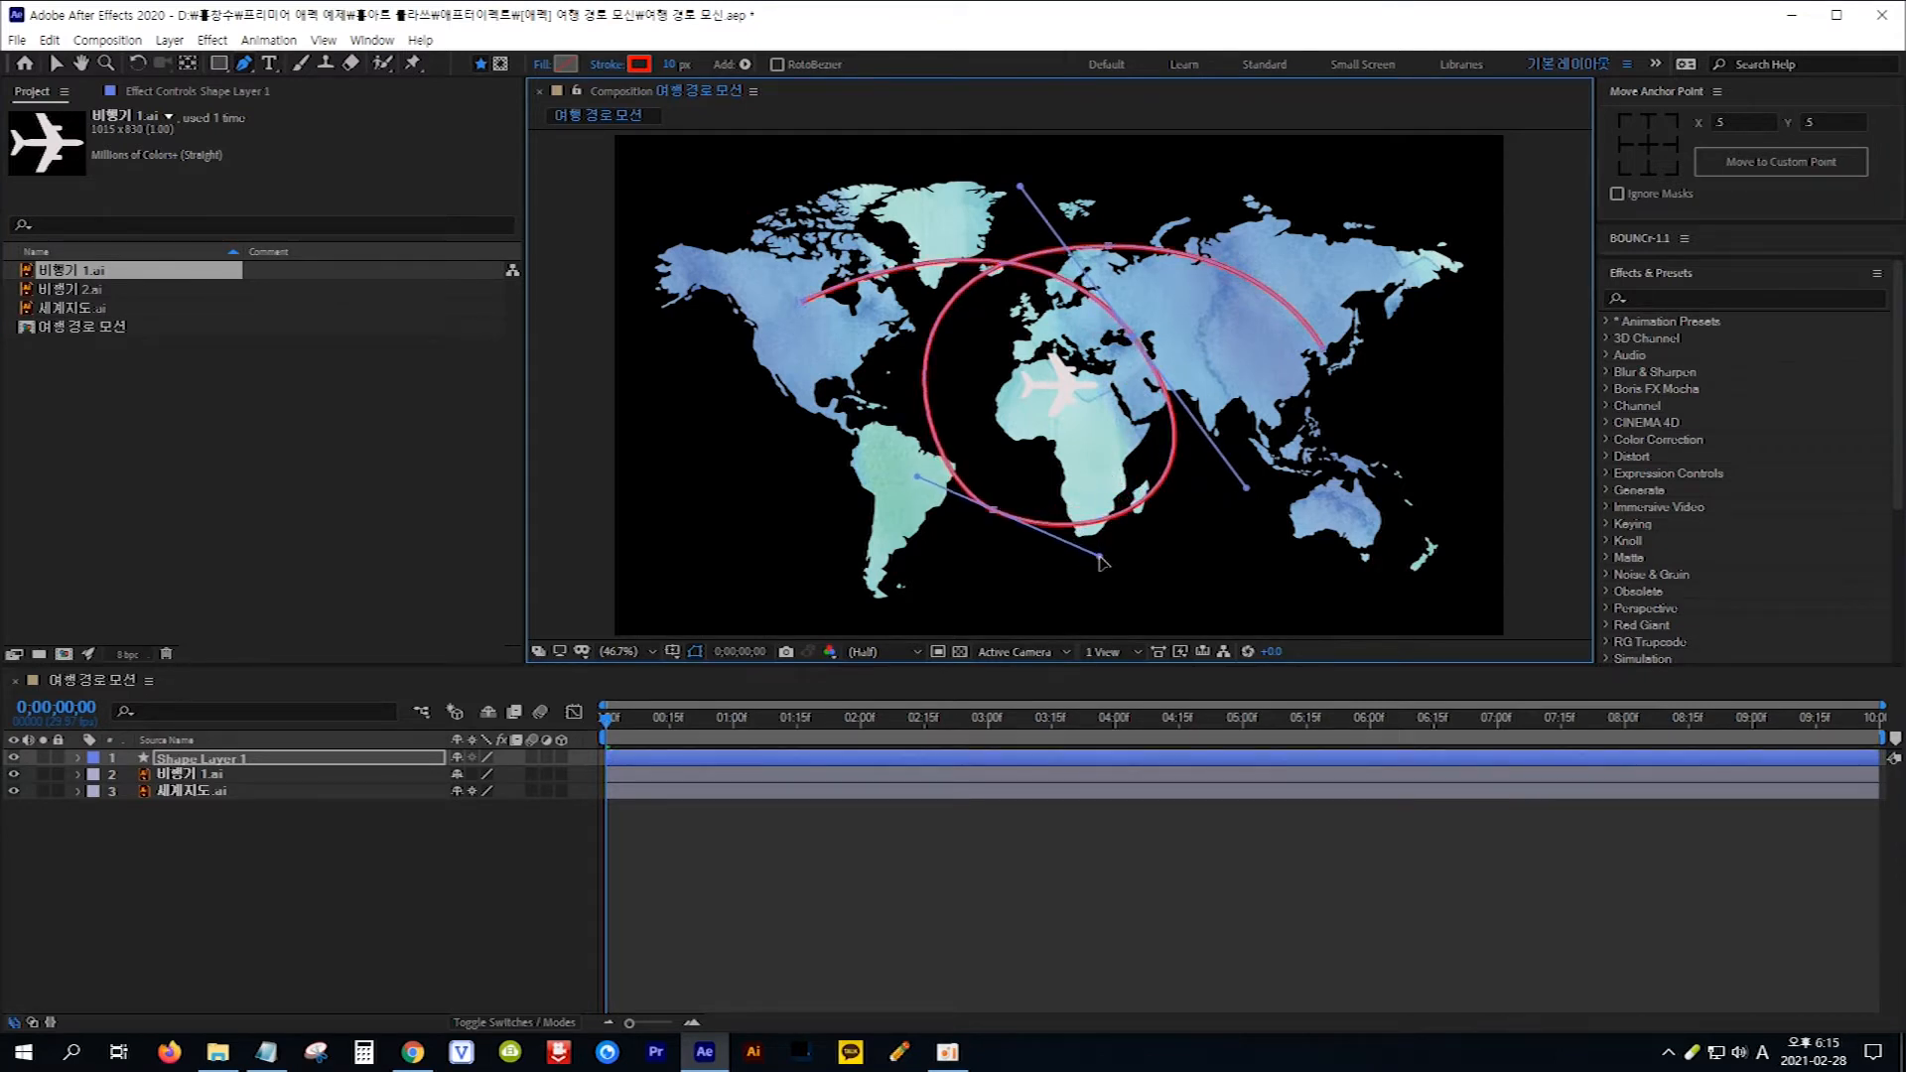
- Set the flight path's fill to None and give it a white (FFFFFF) stroke 6 px wide
left_click(542, 64)
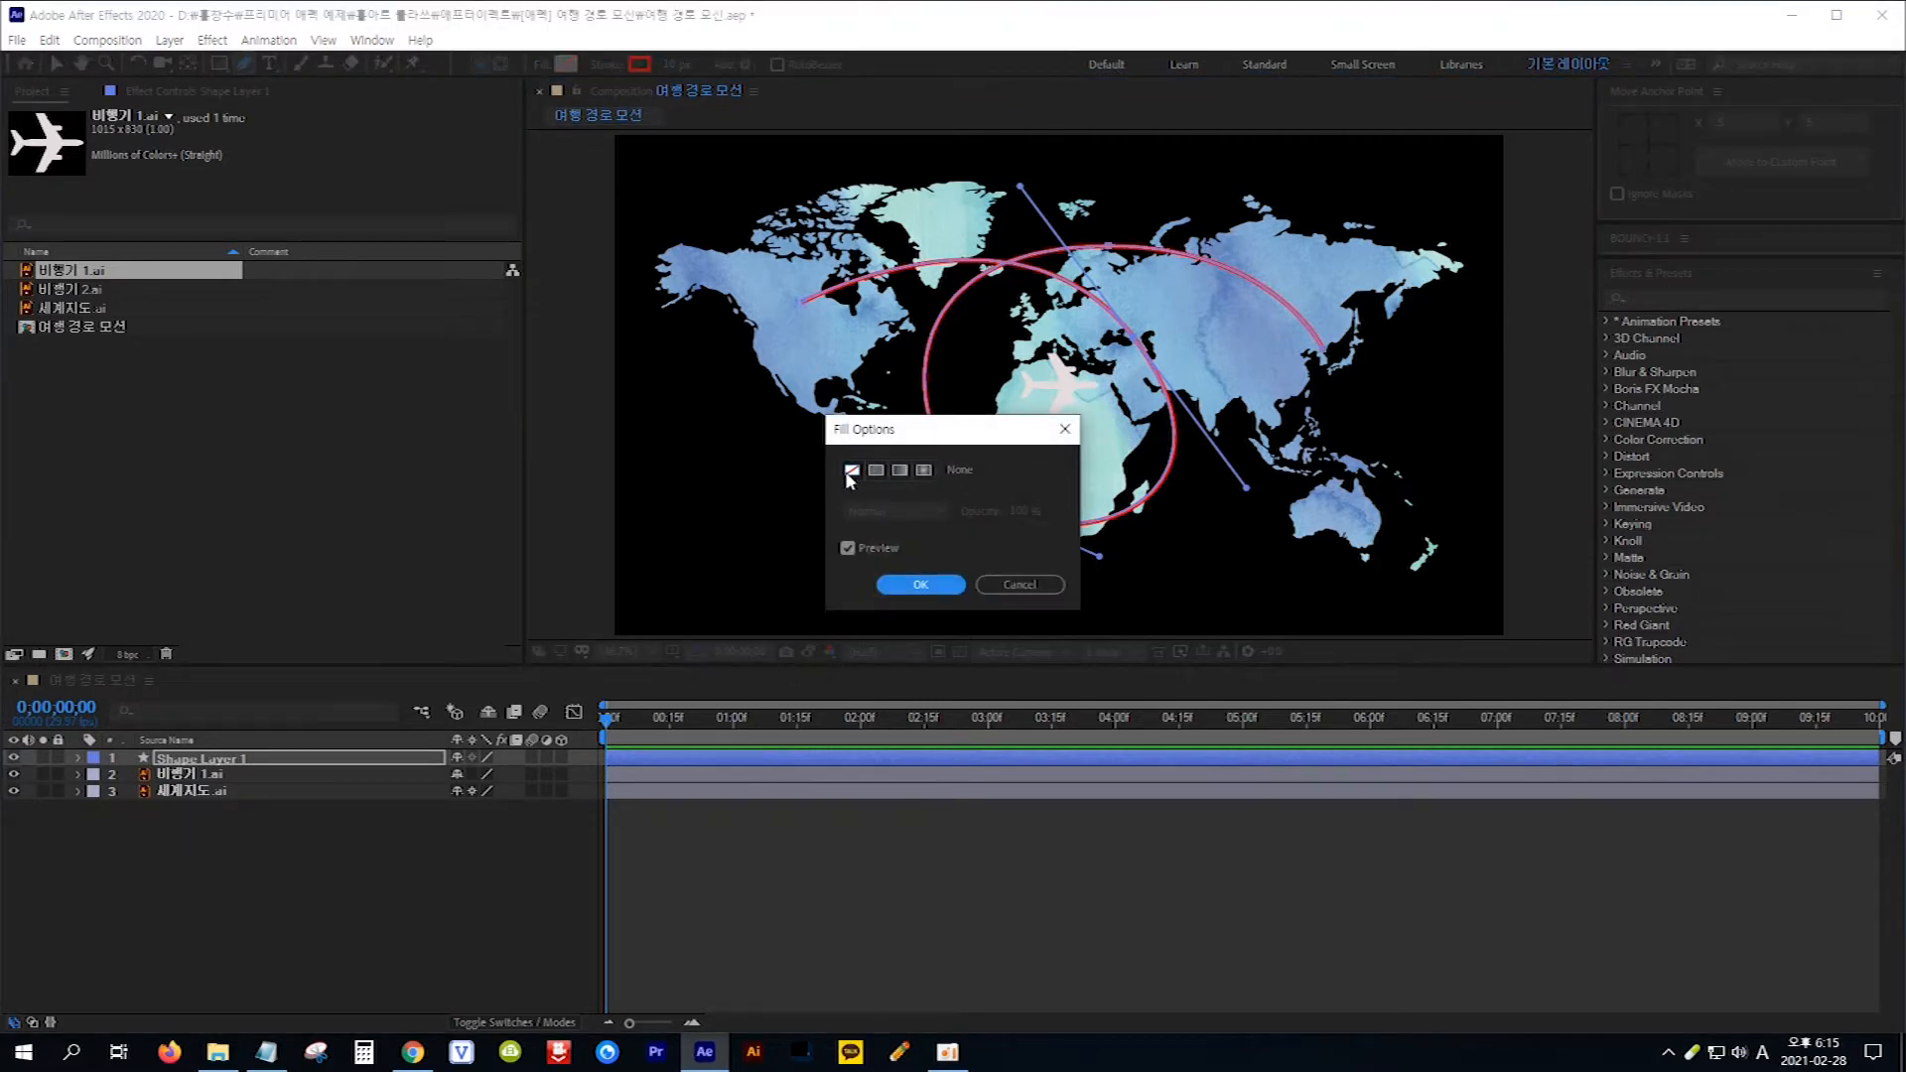
left_click(915, 585)
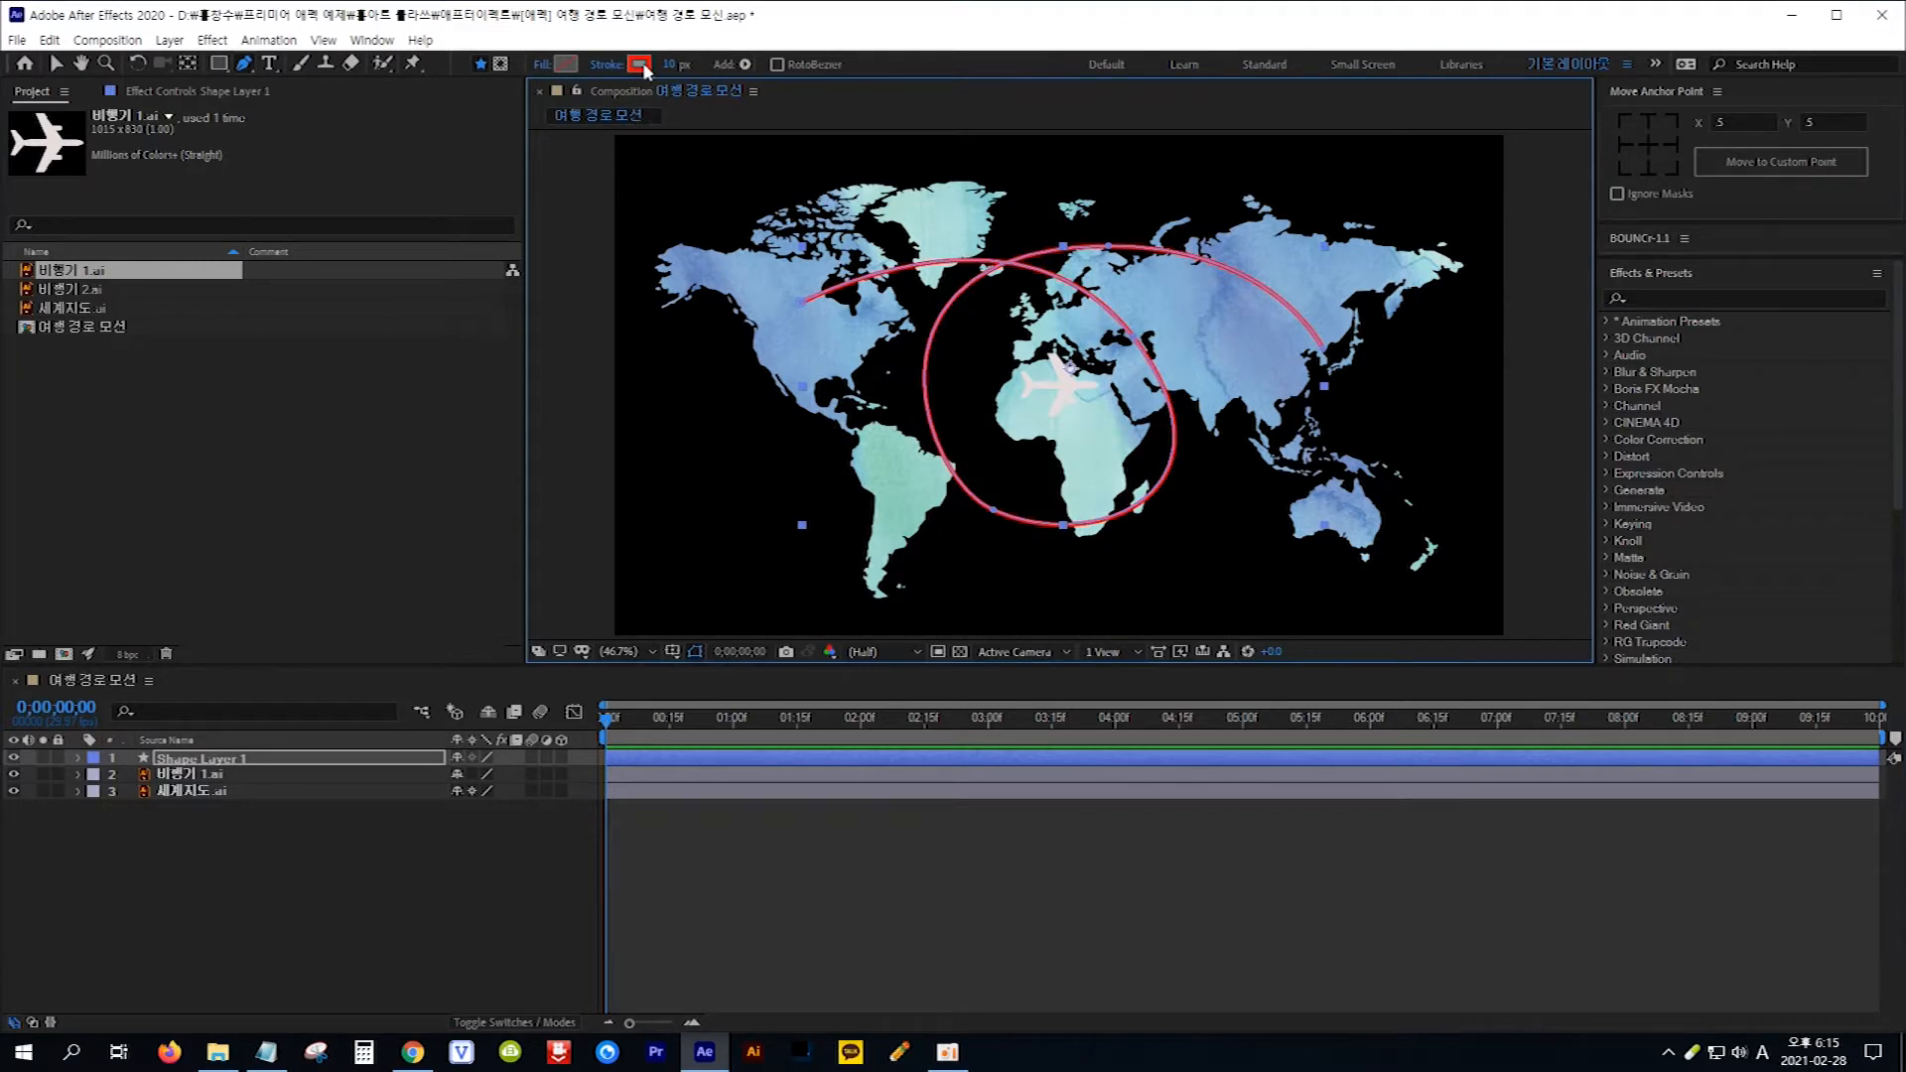
left_click(640, 64)
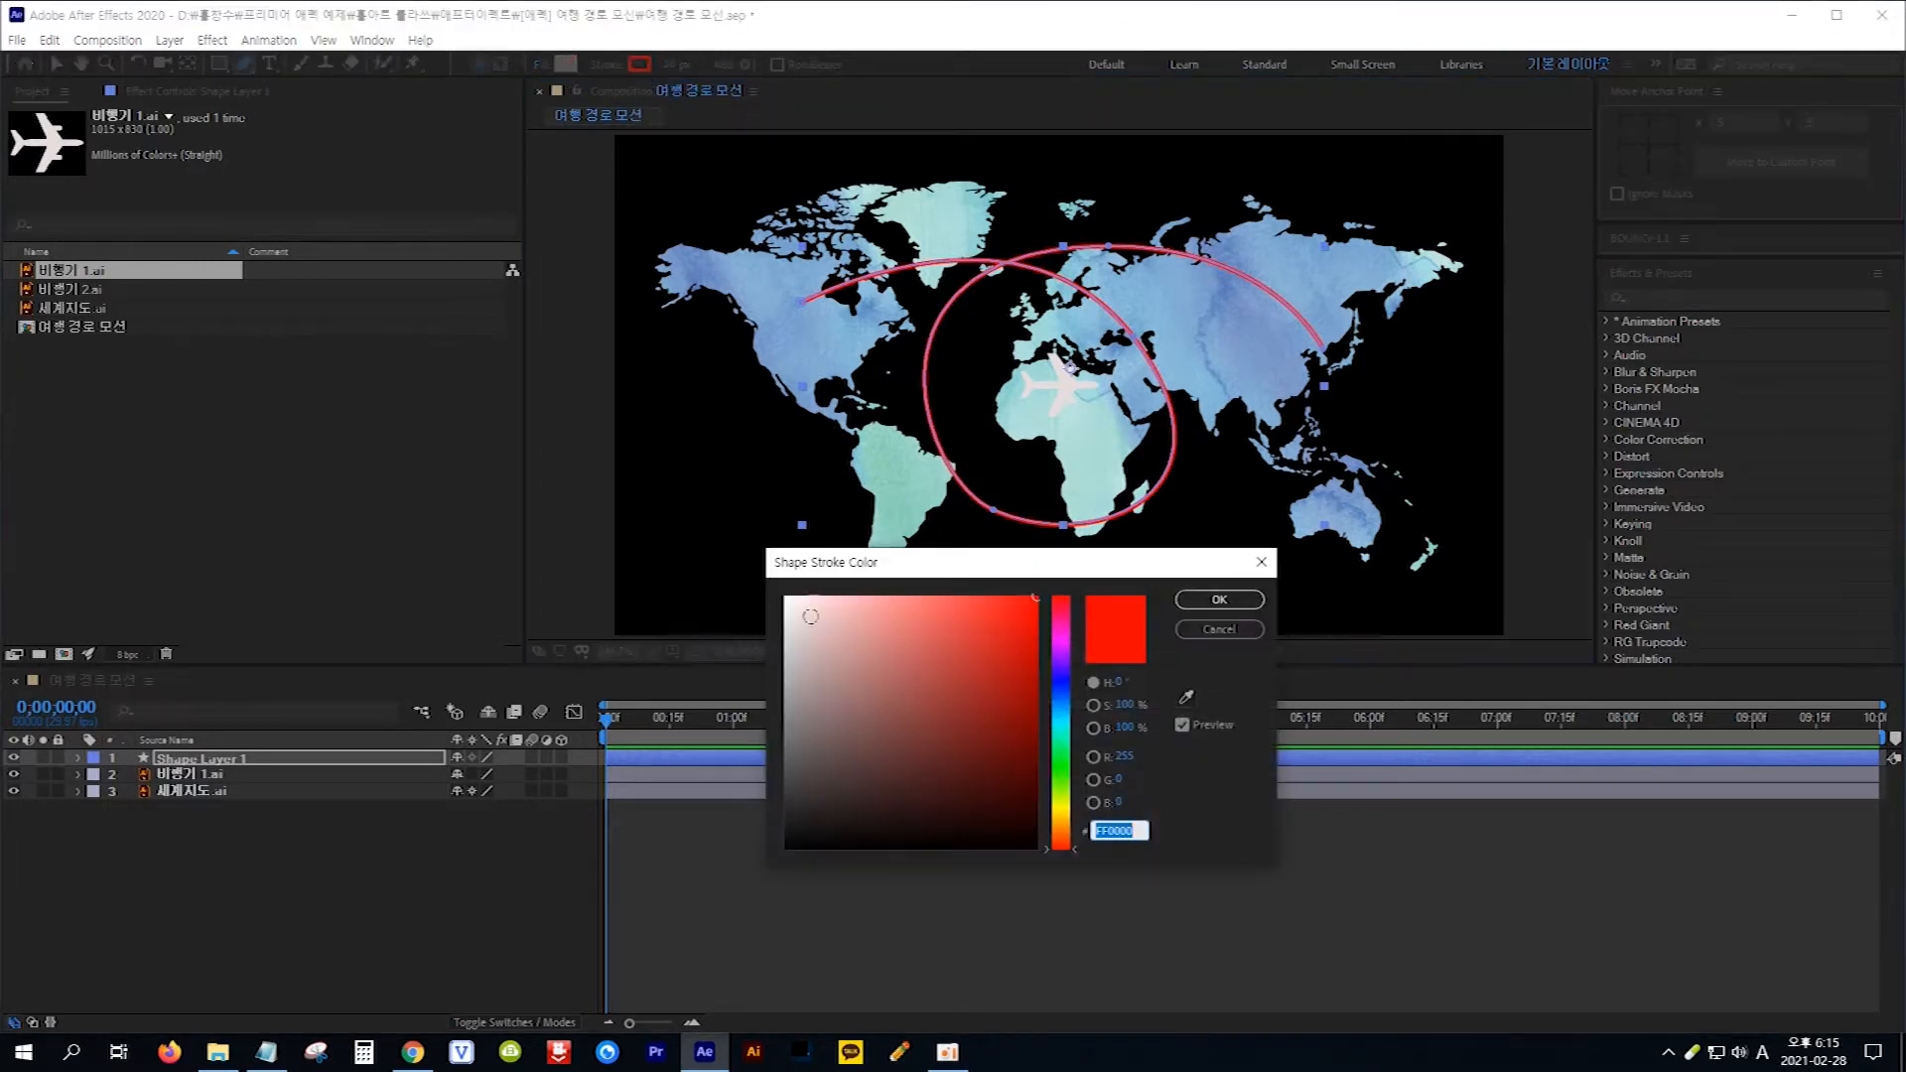
left_click_drag(812, 625, 780, 590)
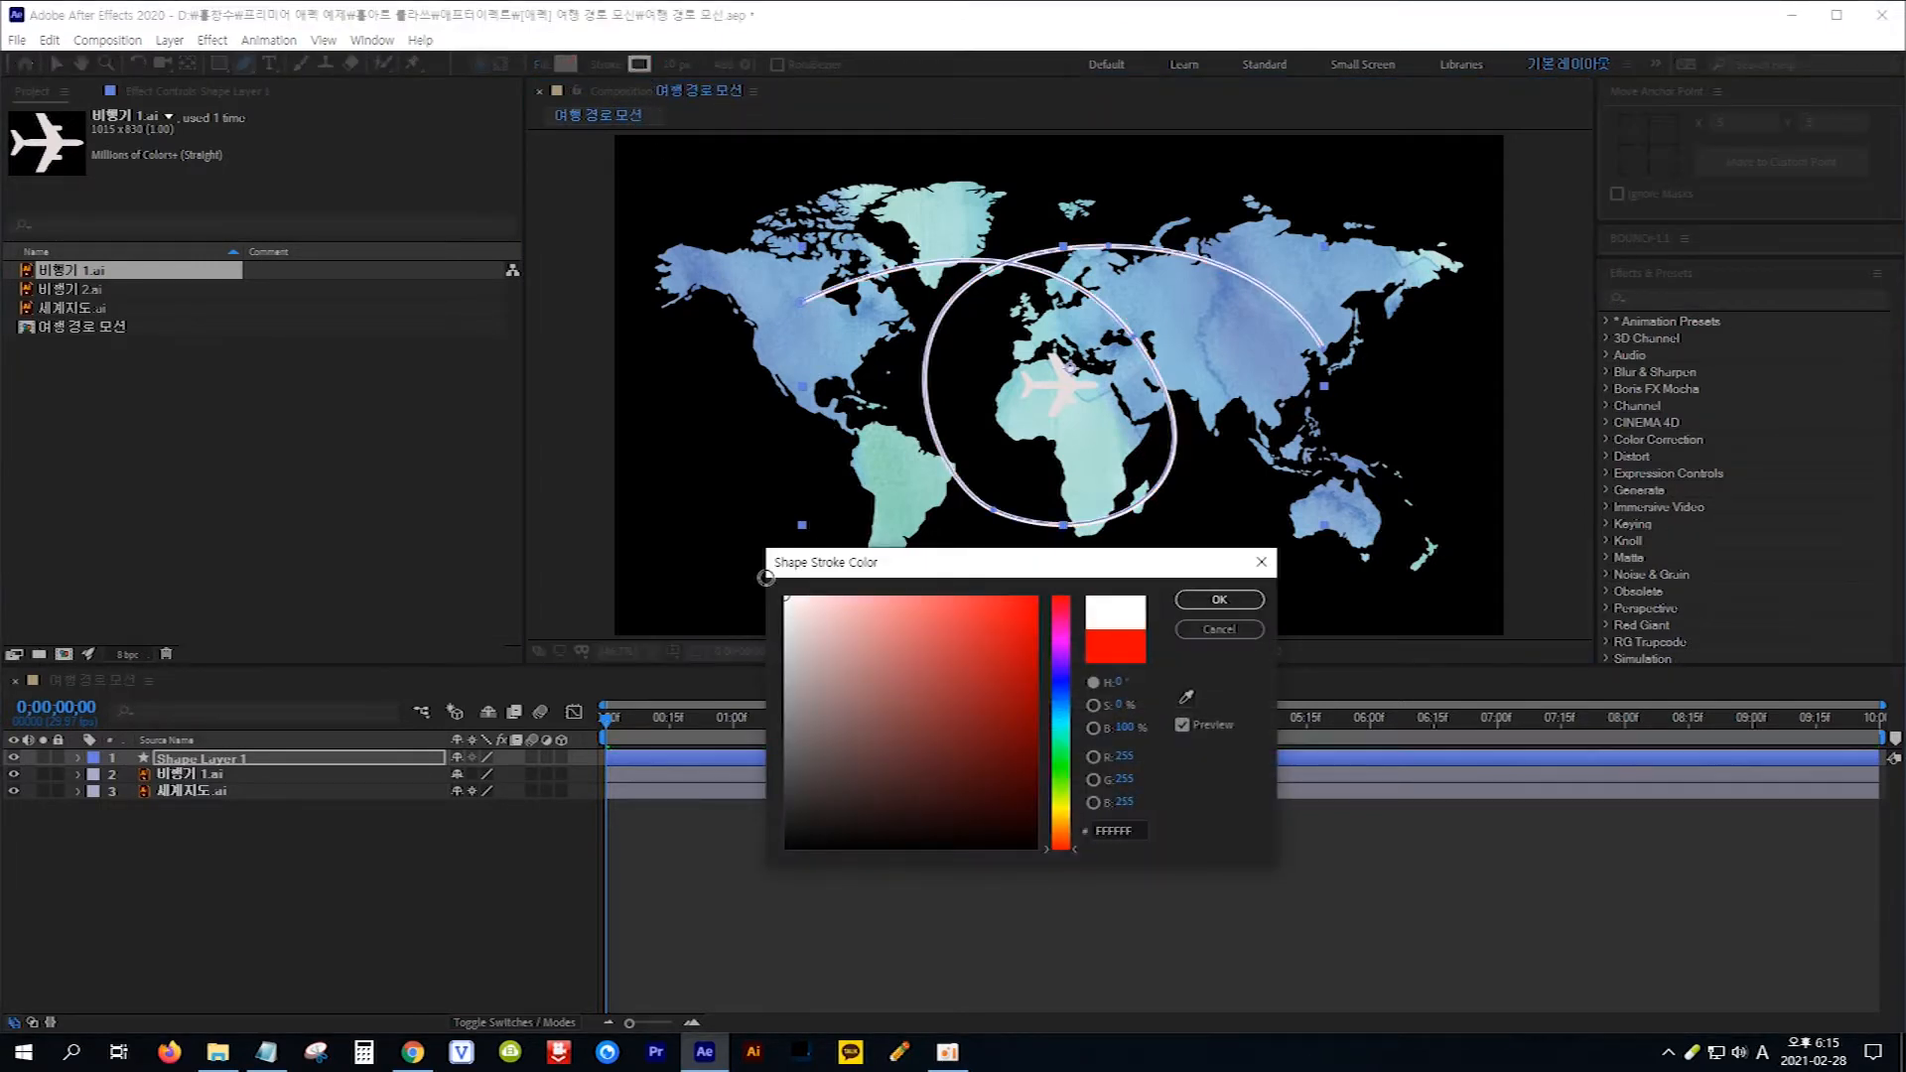
left_click(1202, 603)
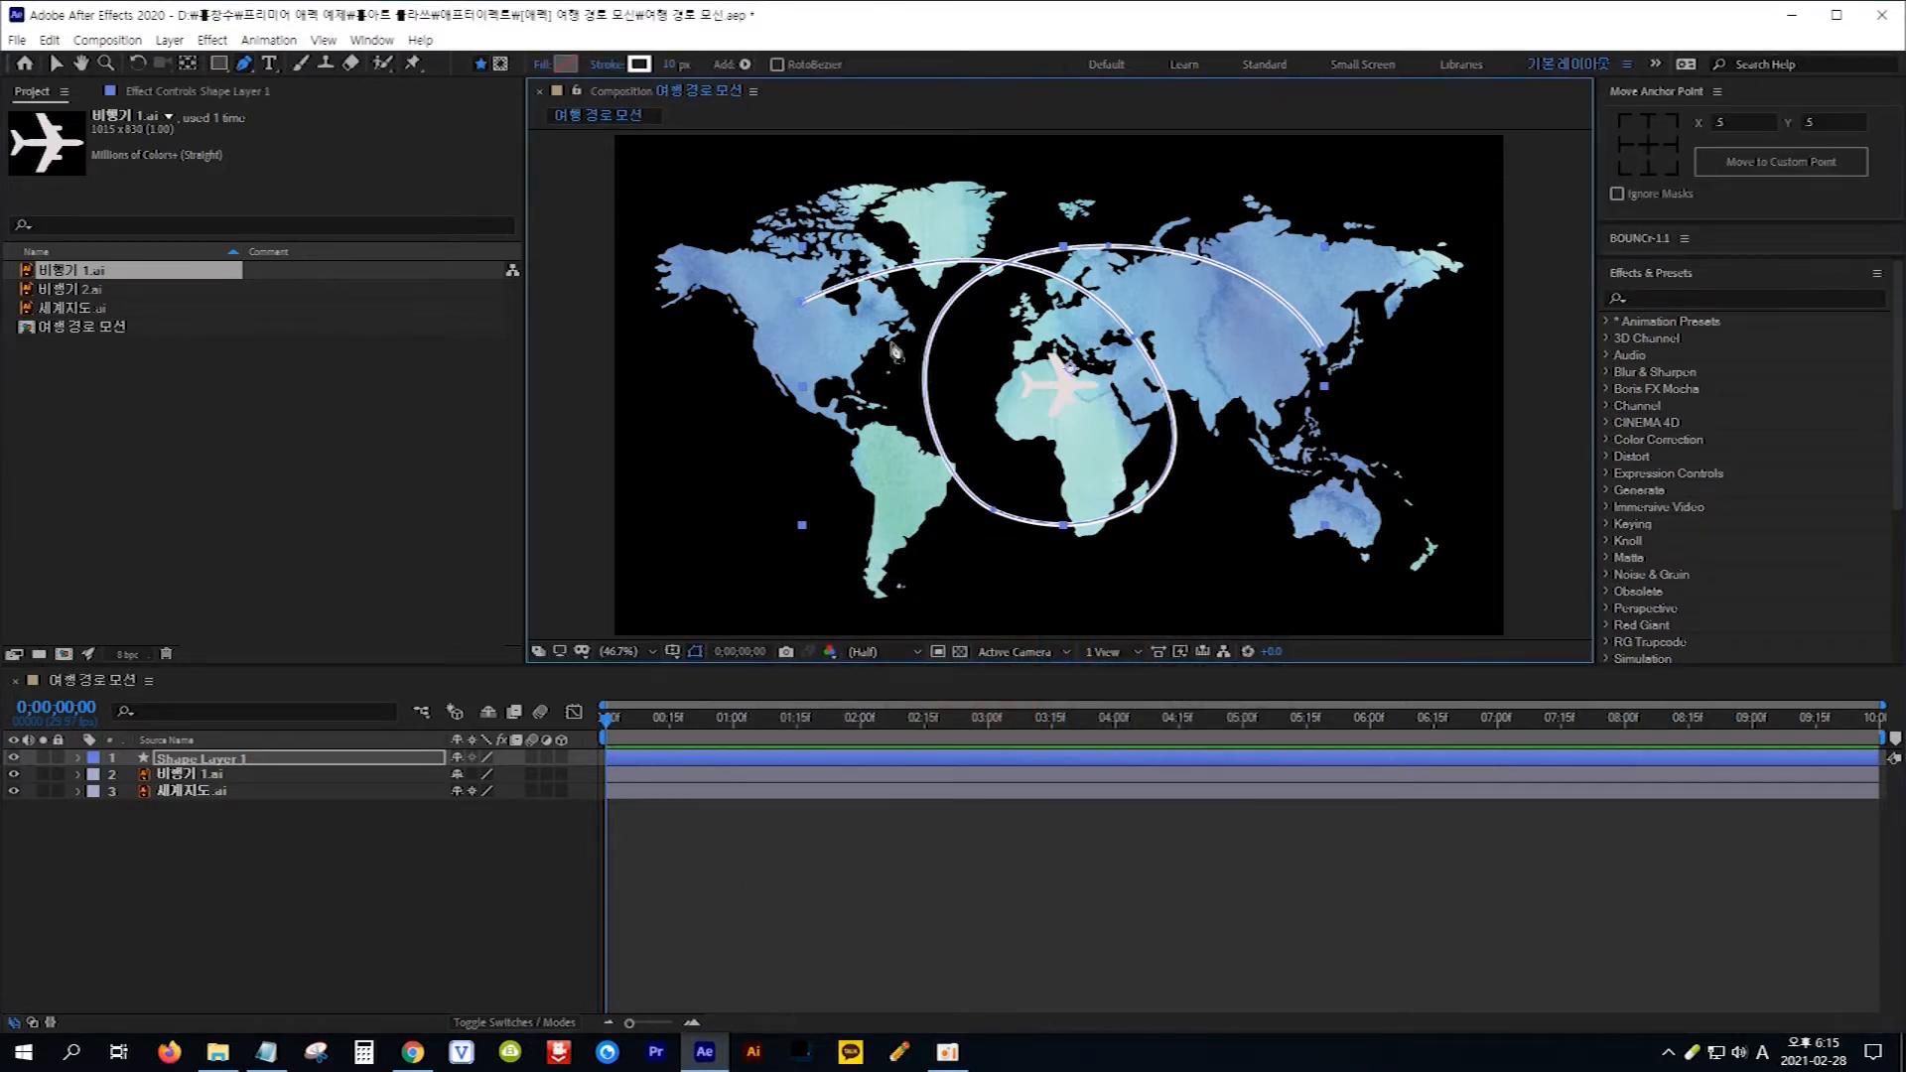
left_click(672, 63)
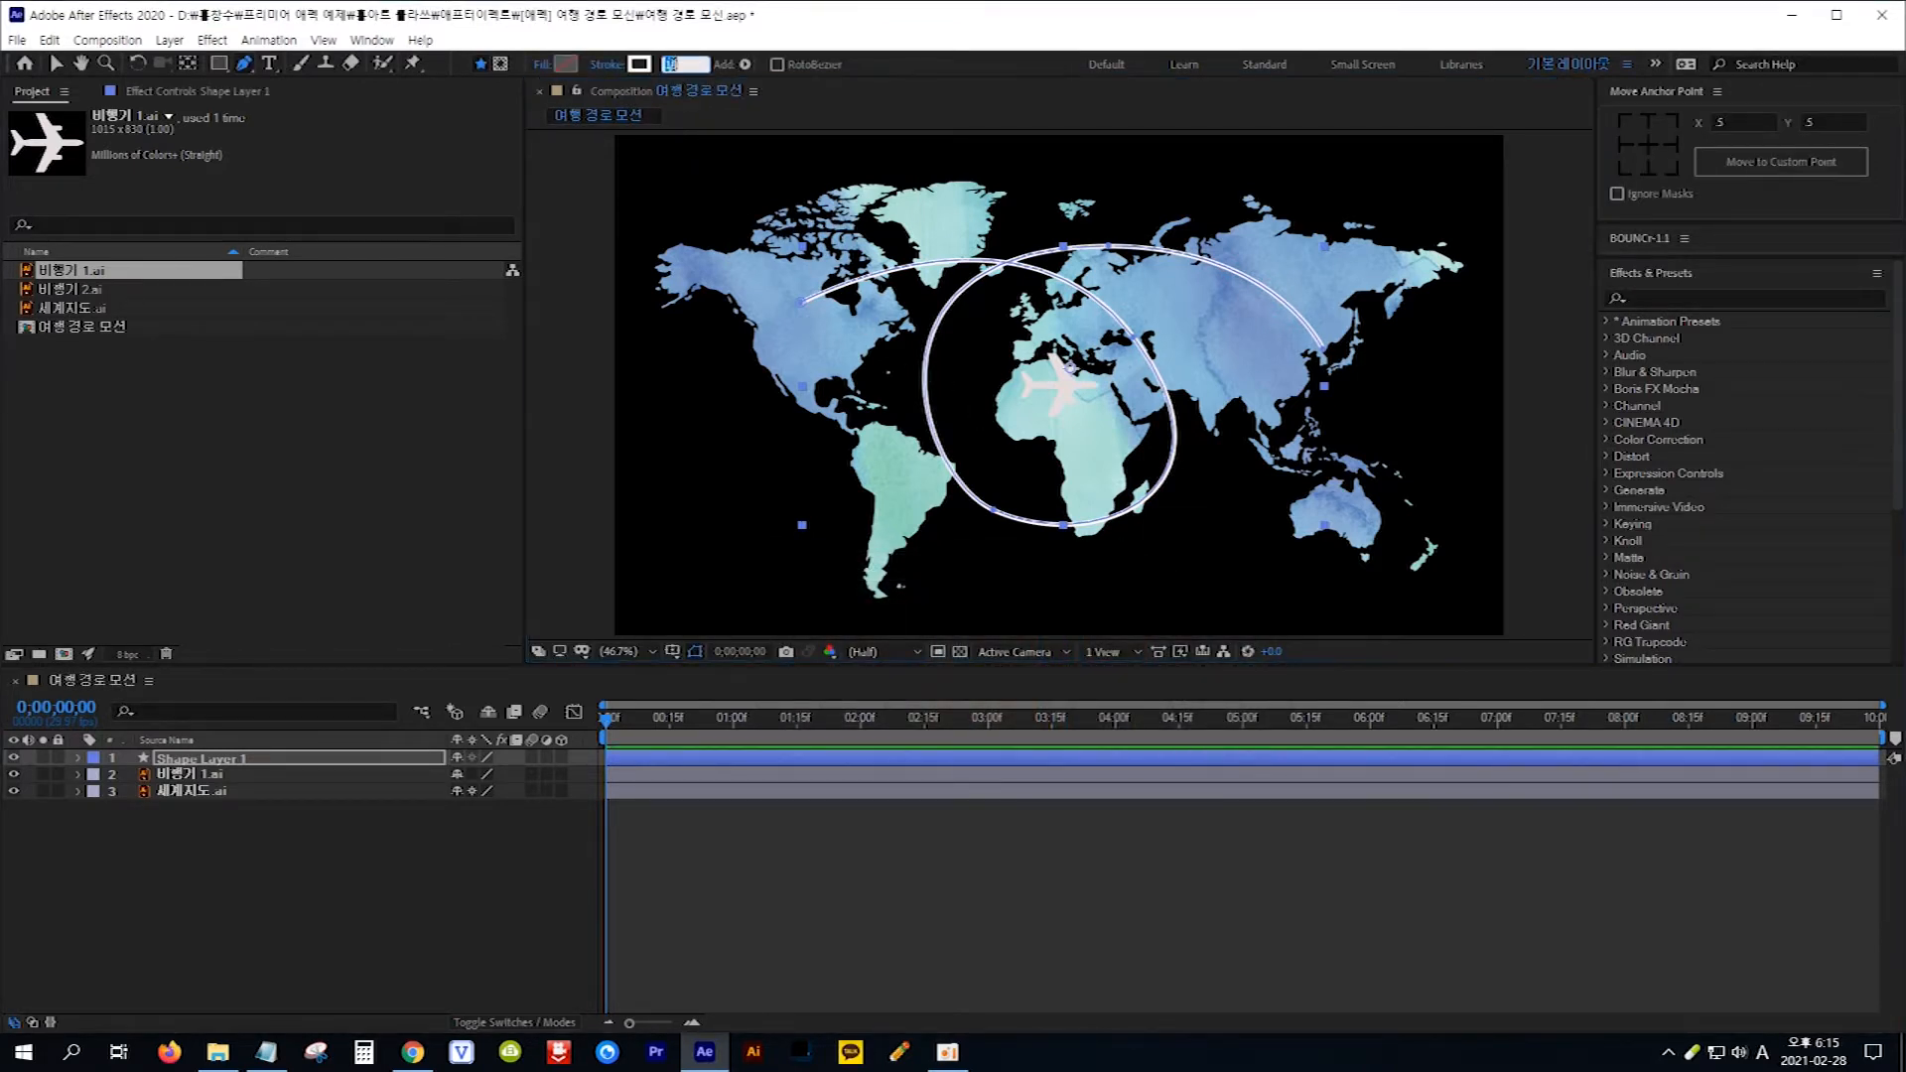
type("6")
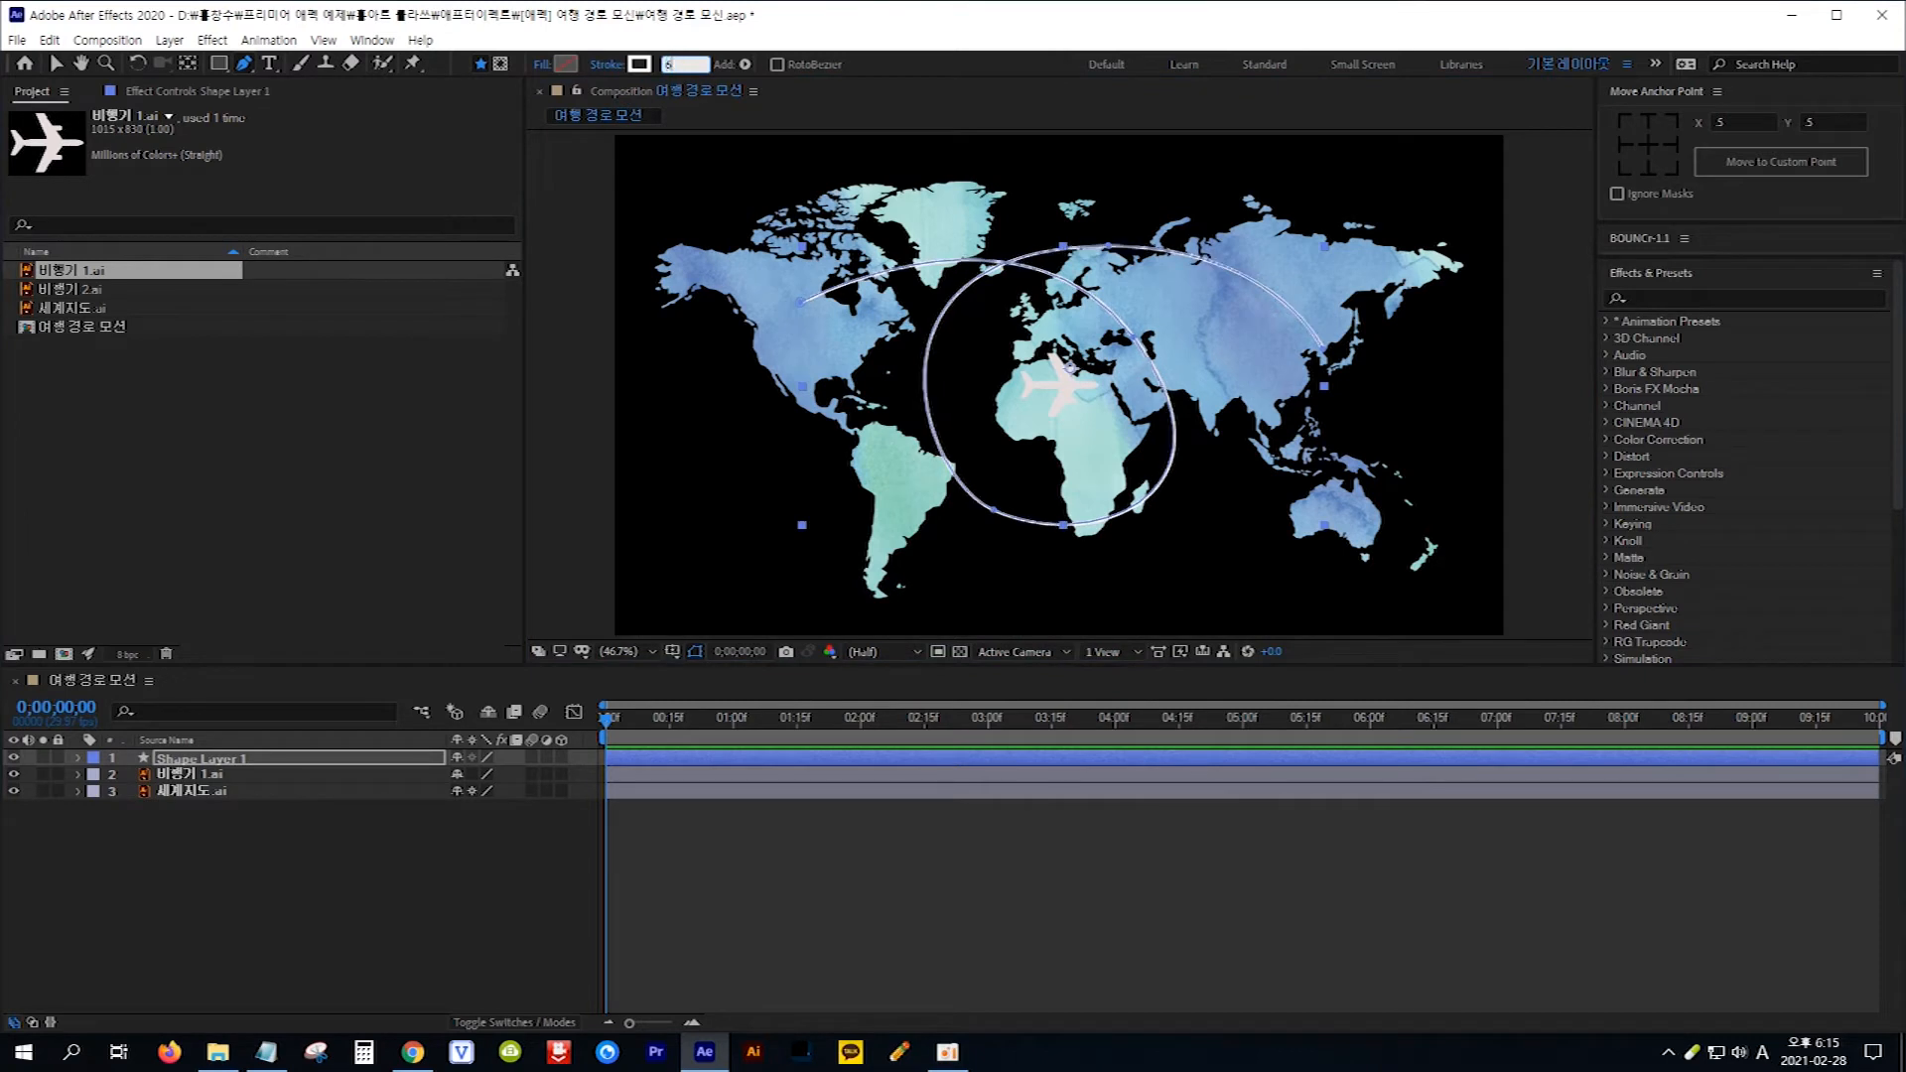
key("Return")
left_click(55, 65)
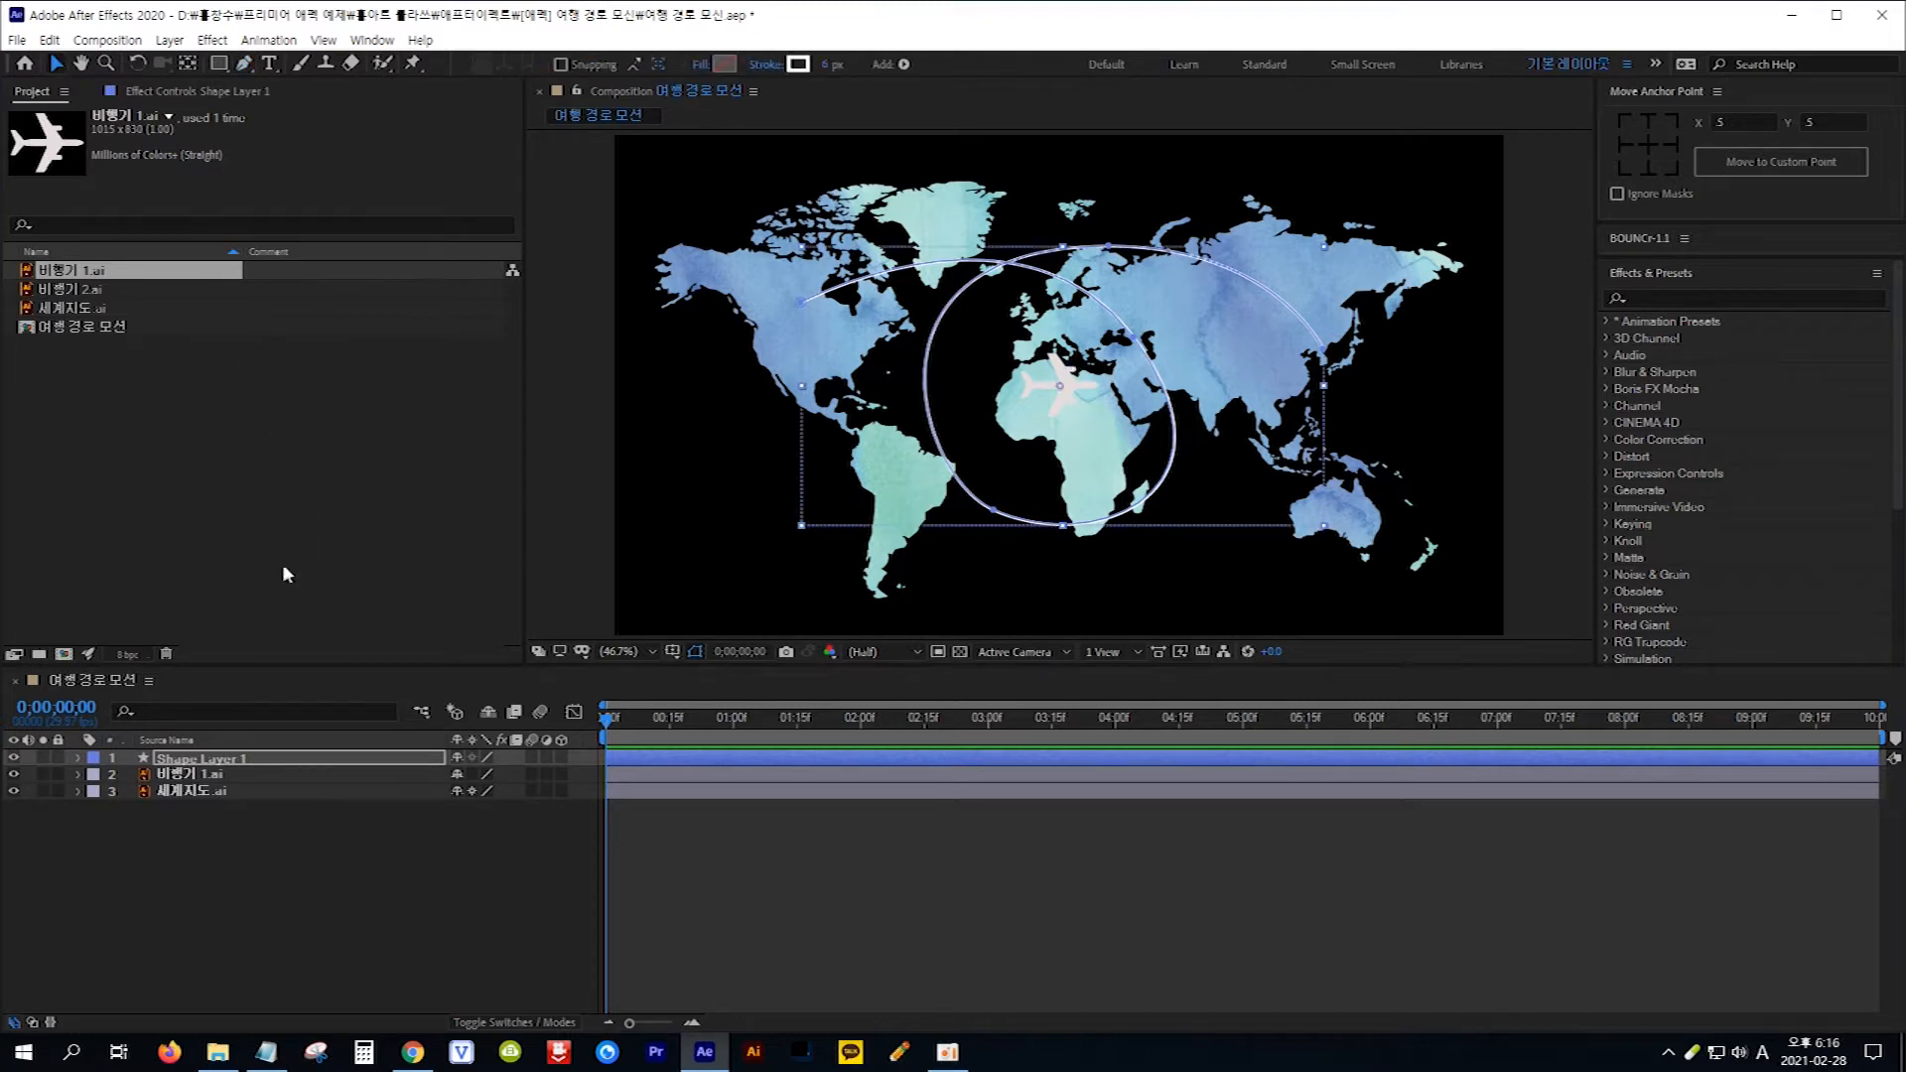
- Add a Trim Paths operation to the contents of the flight path's shape layer
left_click(80, 761)
left_click(80, 761)
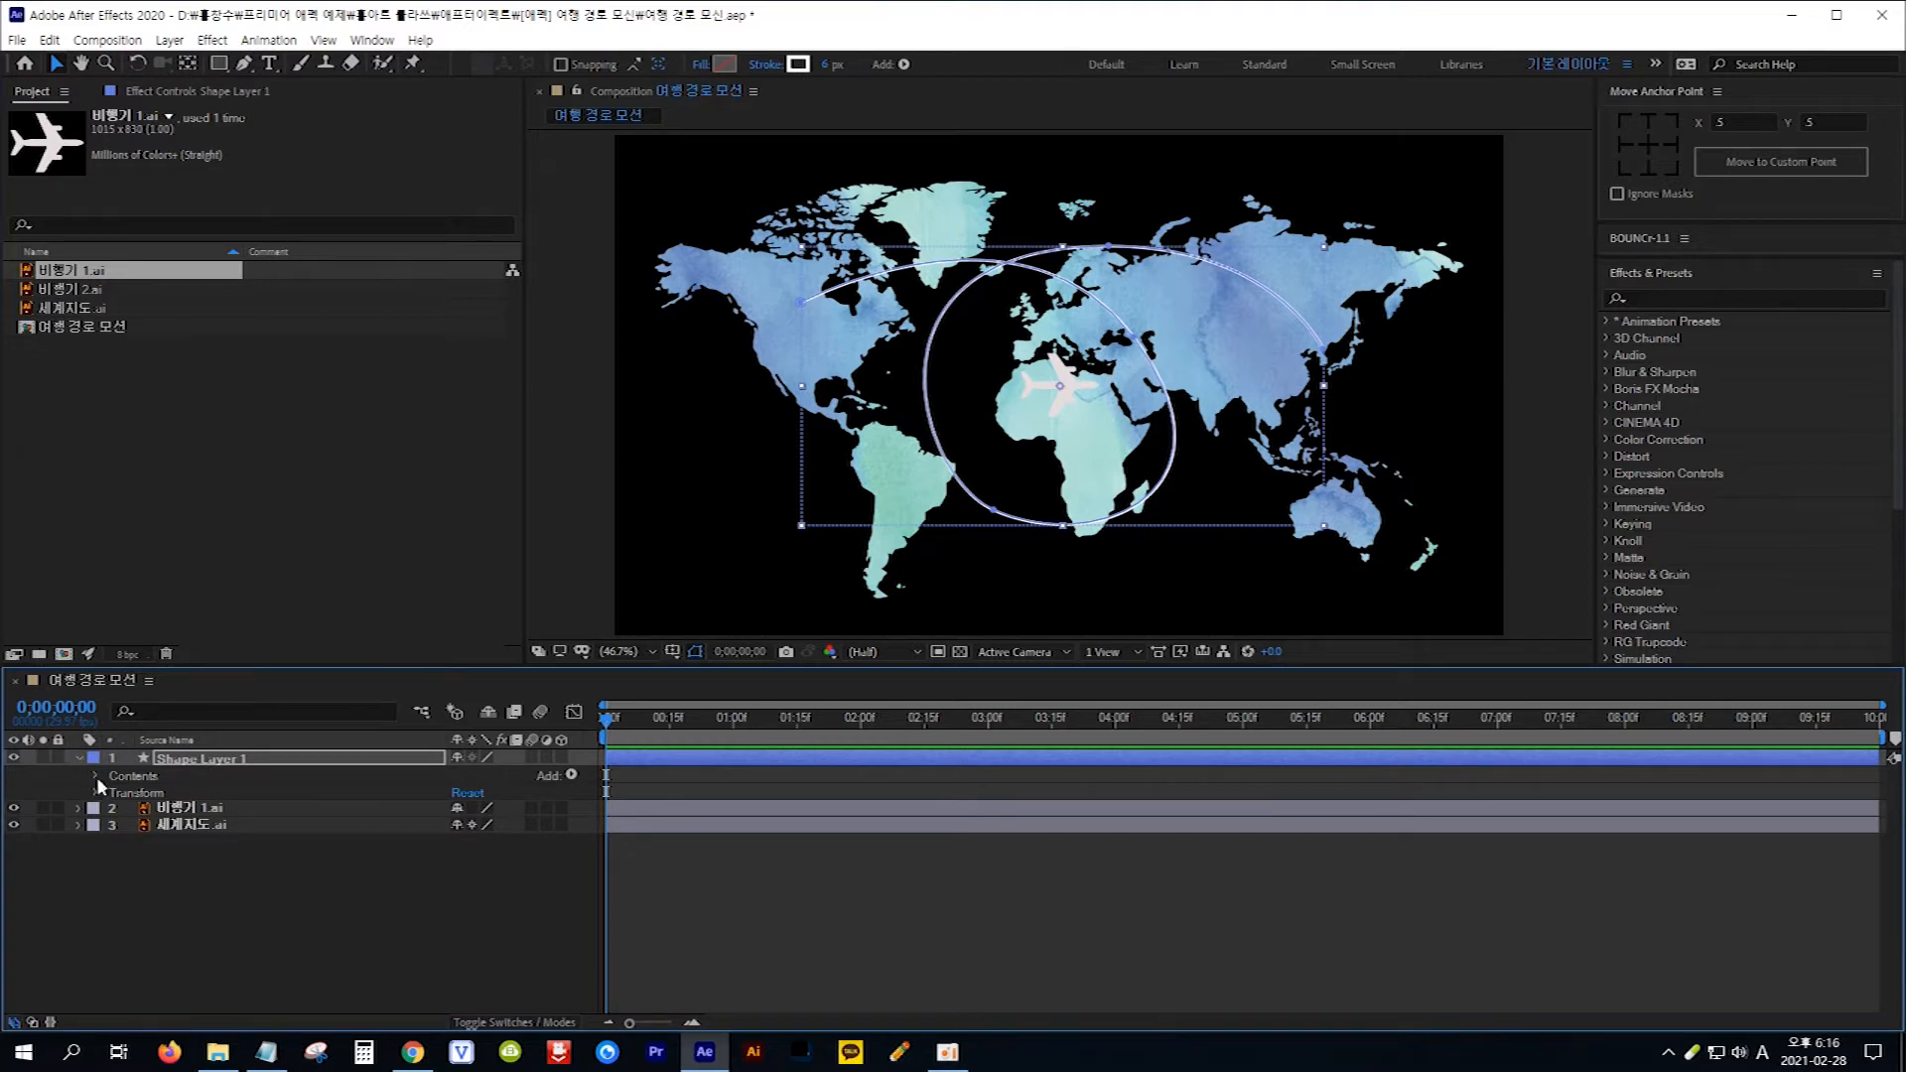
left_click(572, 775)
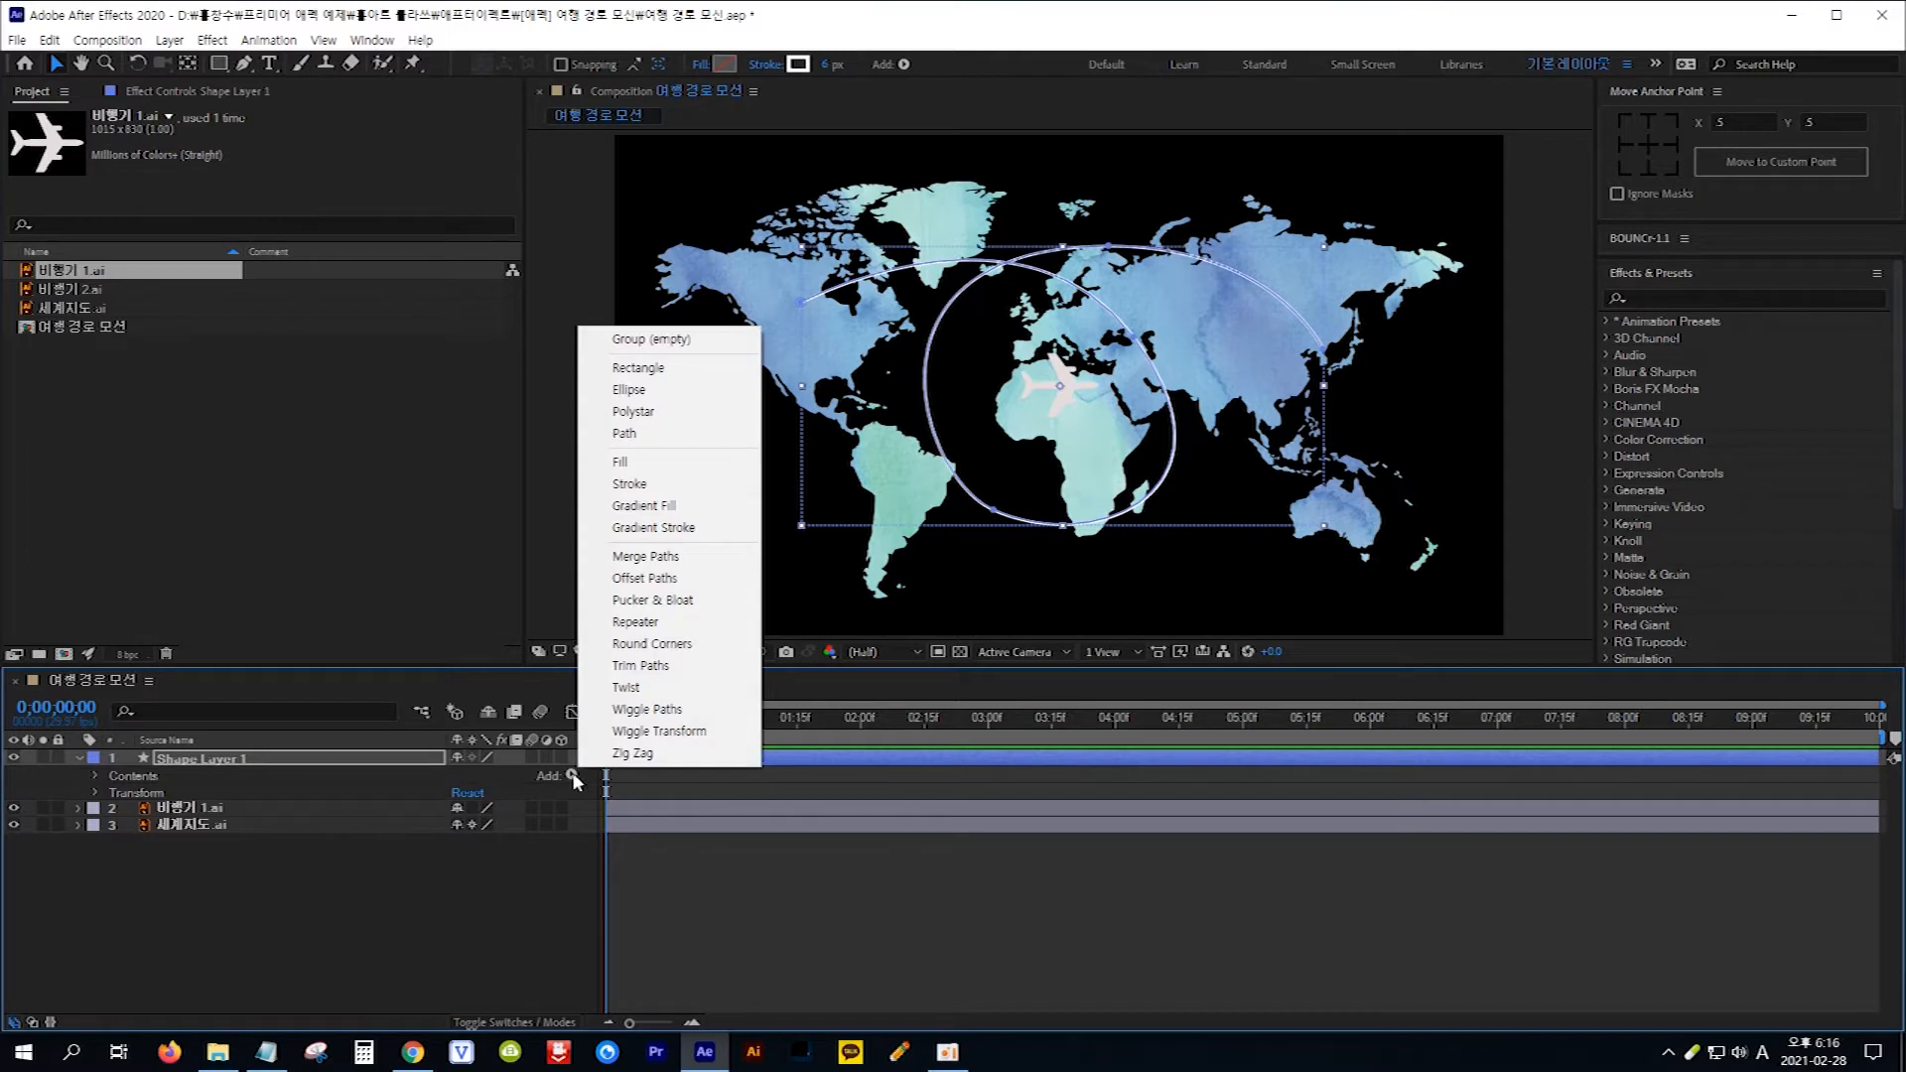
left_click(692, 670)
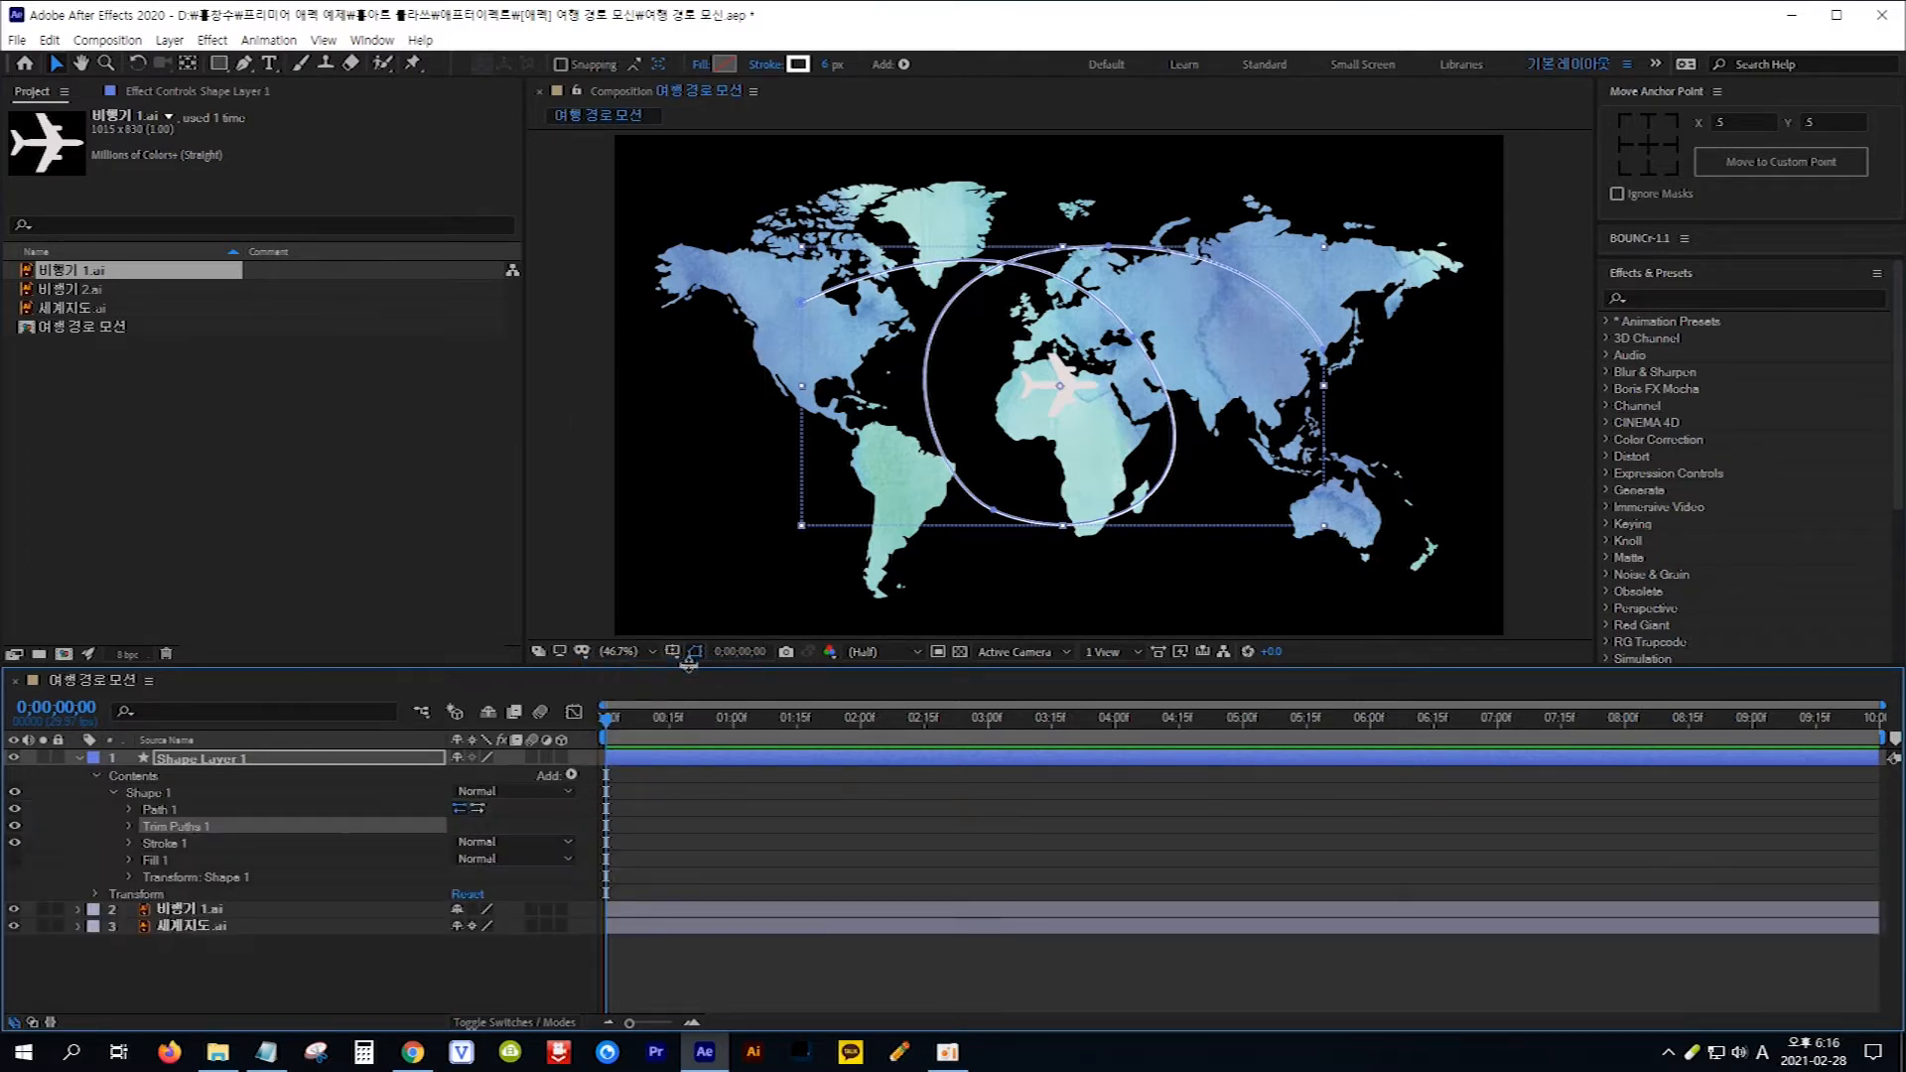
- Set the Trim Paths End value to 0% and keyframe it at 0;00;00;00
left_click(130, 826)
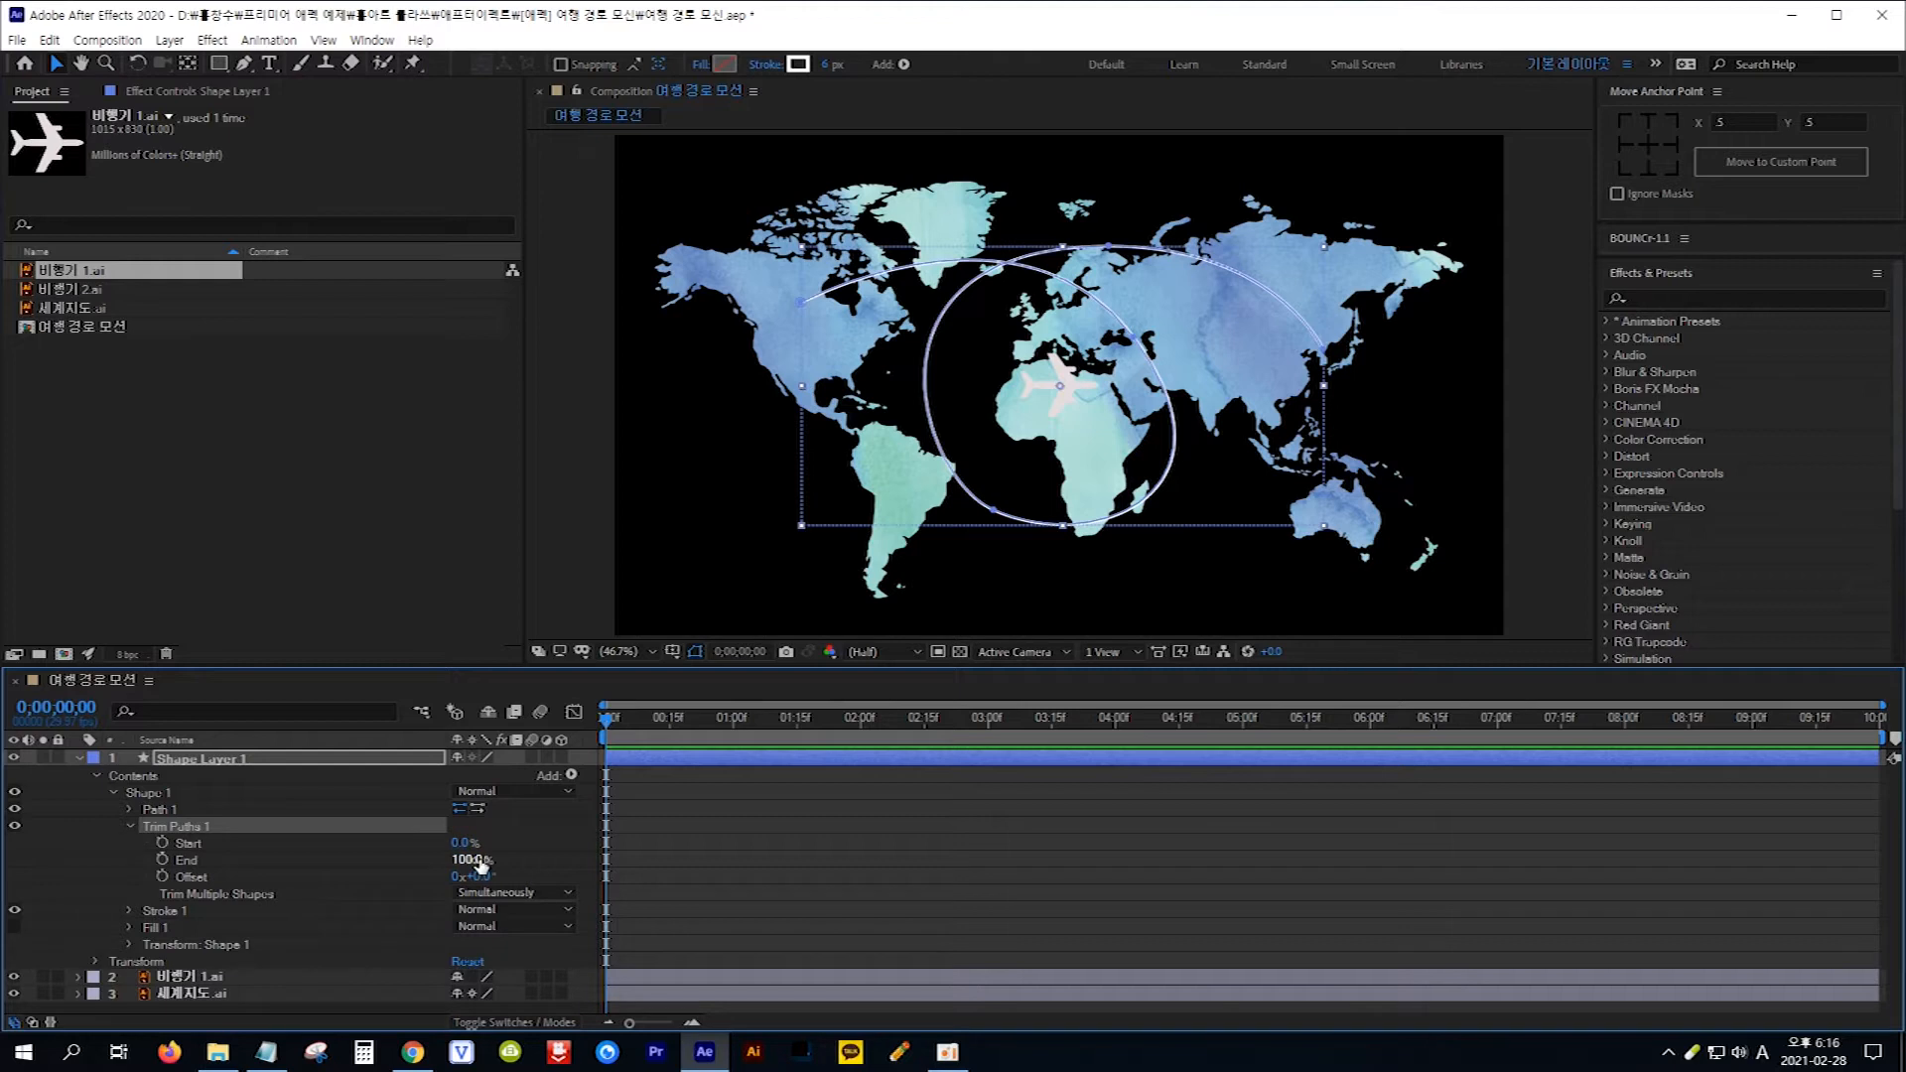
mouse_move(480, 864)
left_mouse_down()
mouse_move(422, 849)
mouse_move(486, 859)
left_mouse_up()
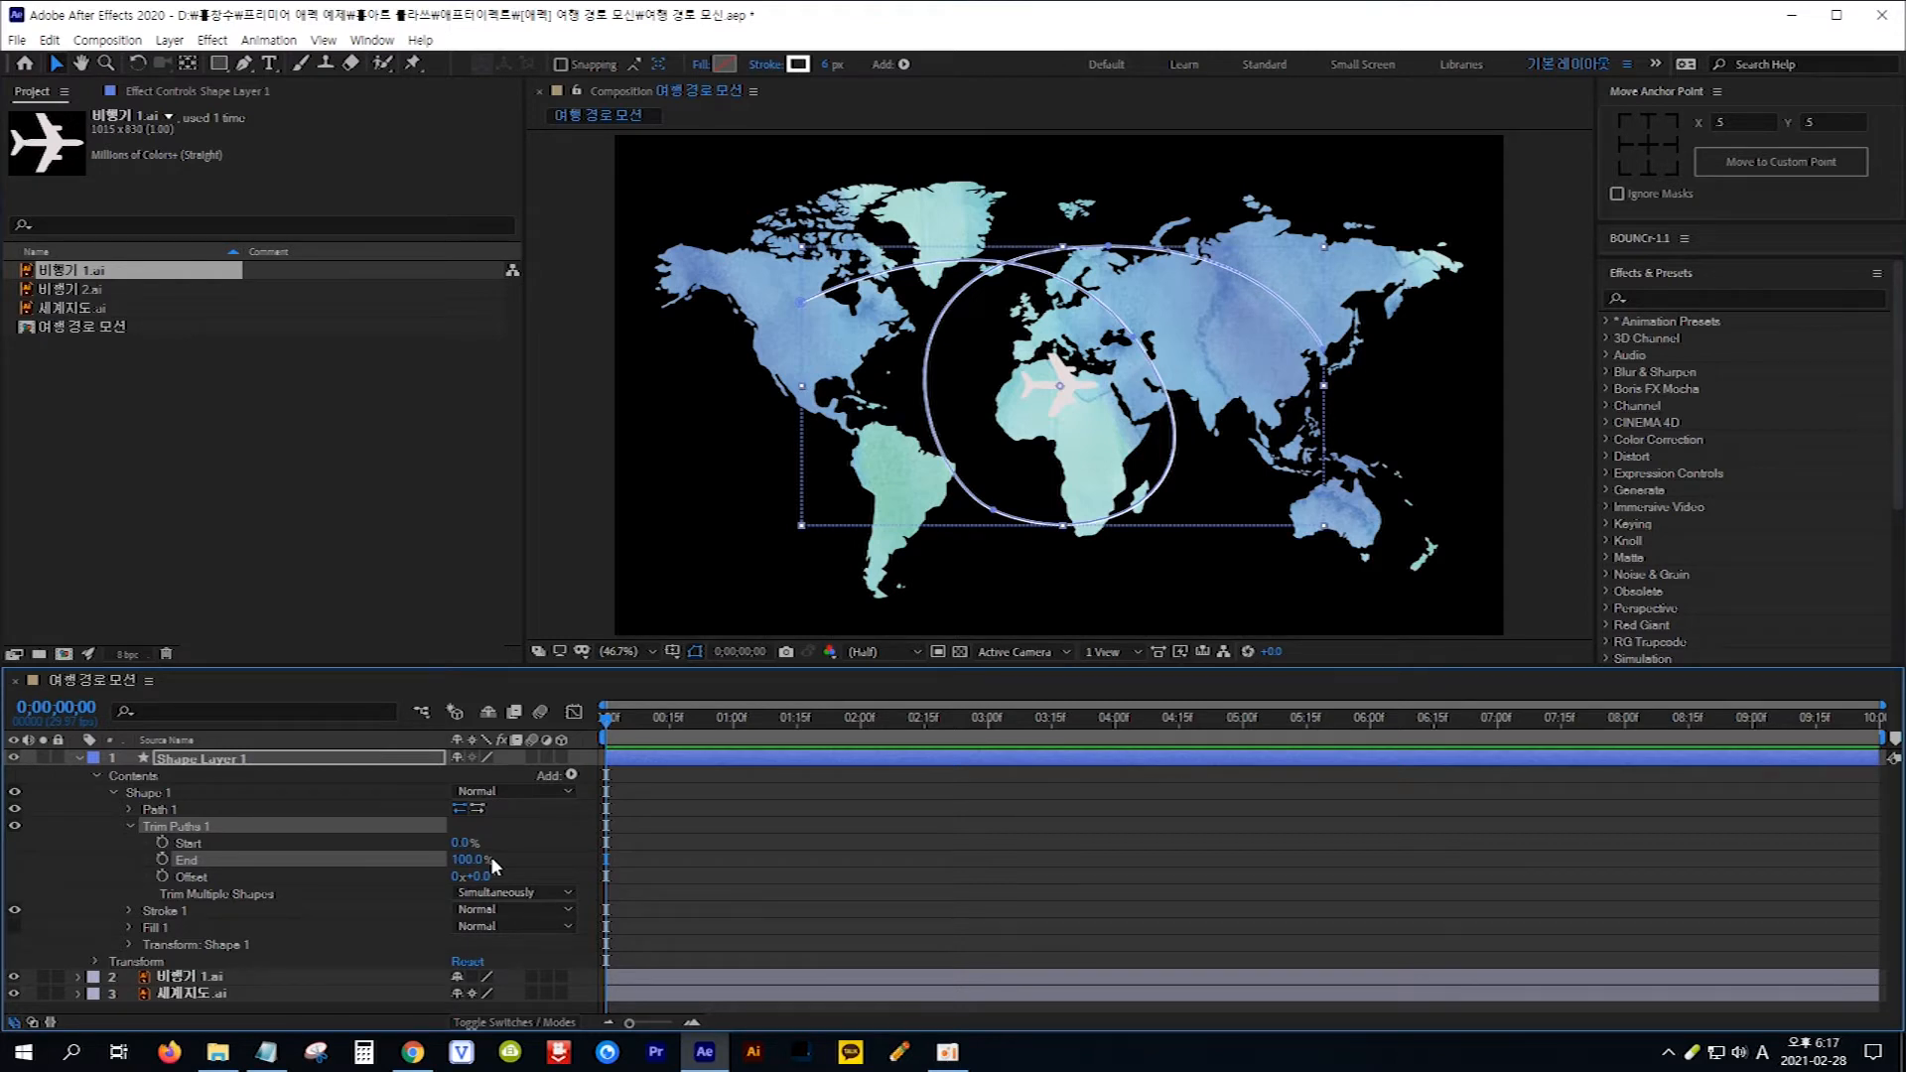
left_click(470, 860)
left_click(467, 859)
type("0")
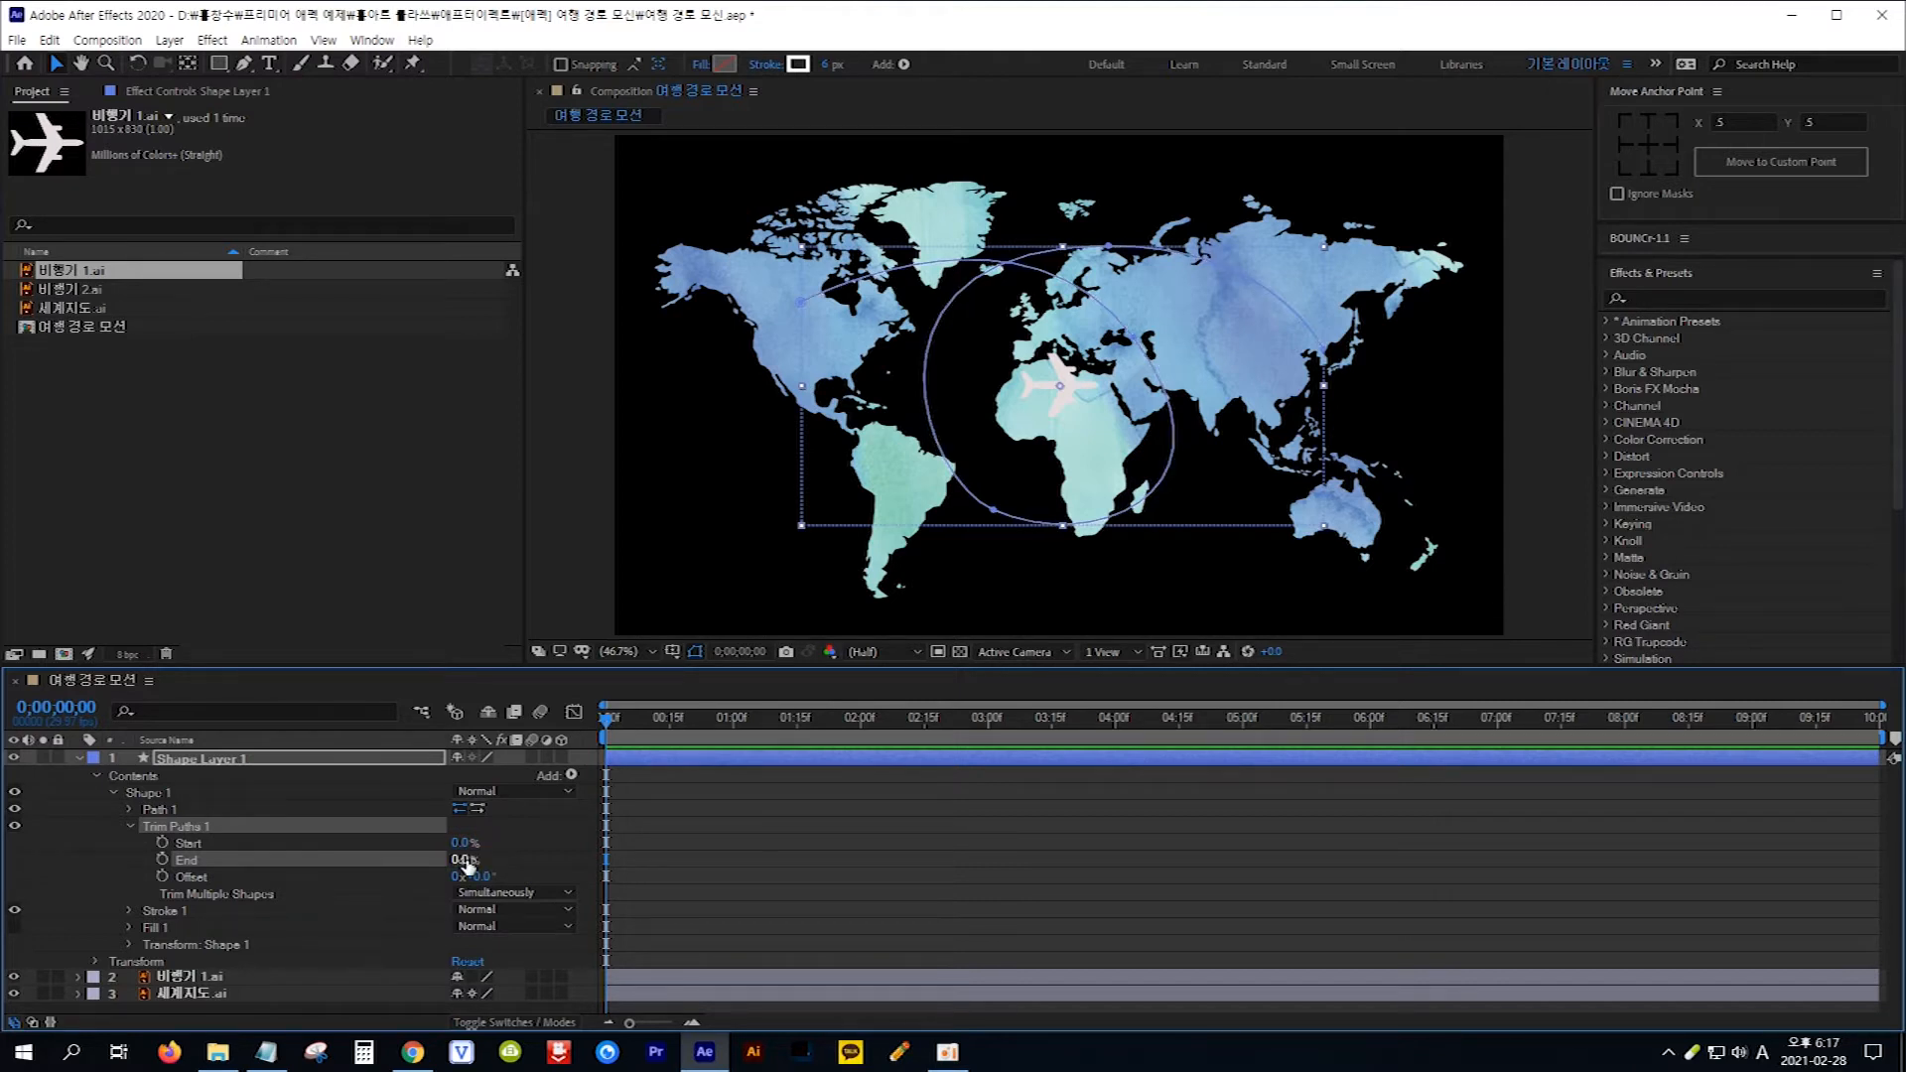
left_click(163, 861)
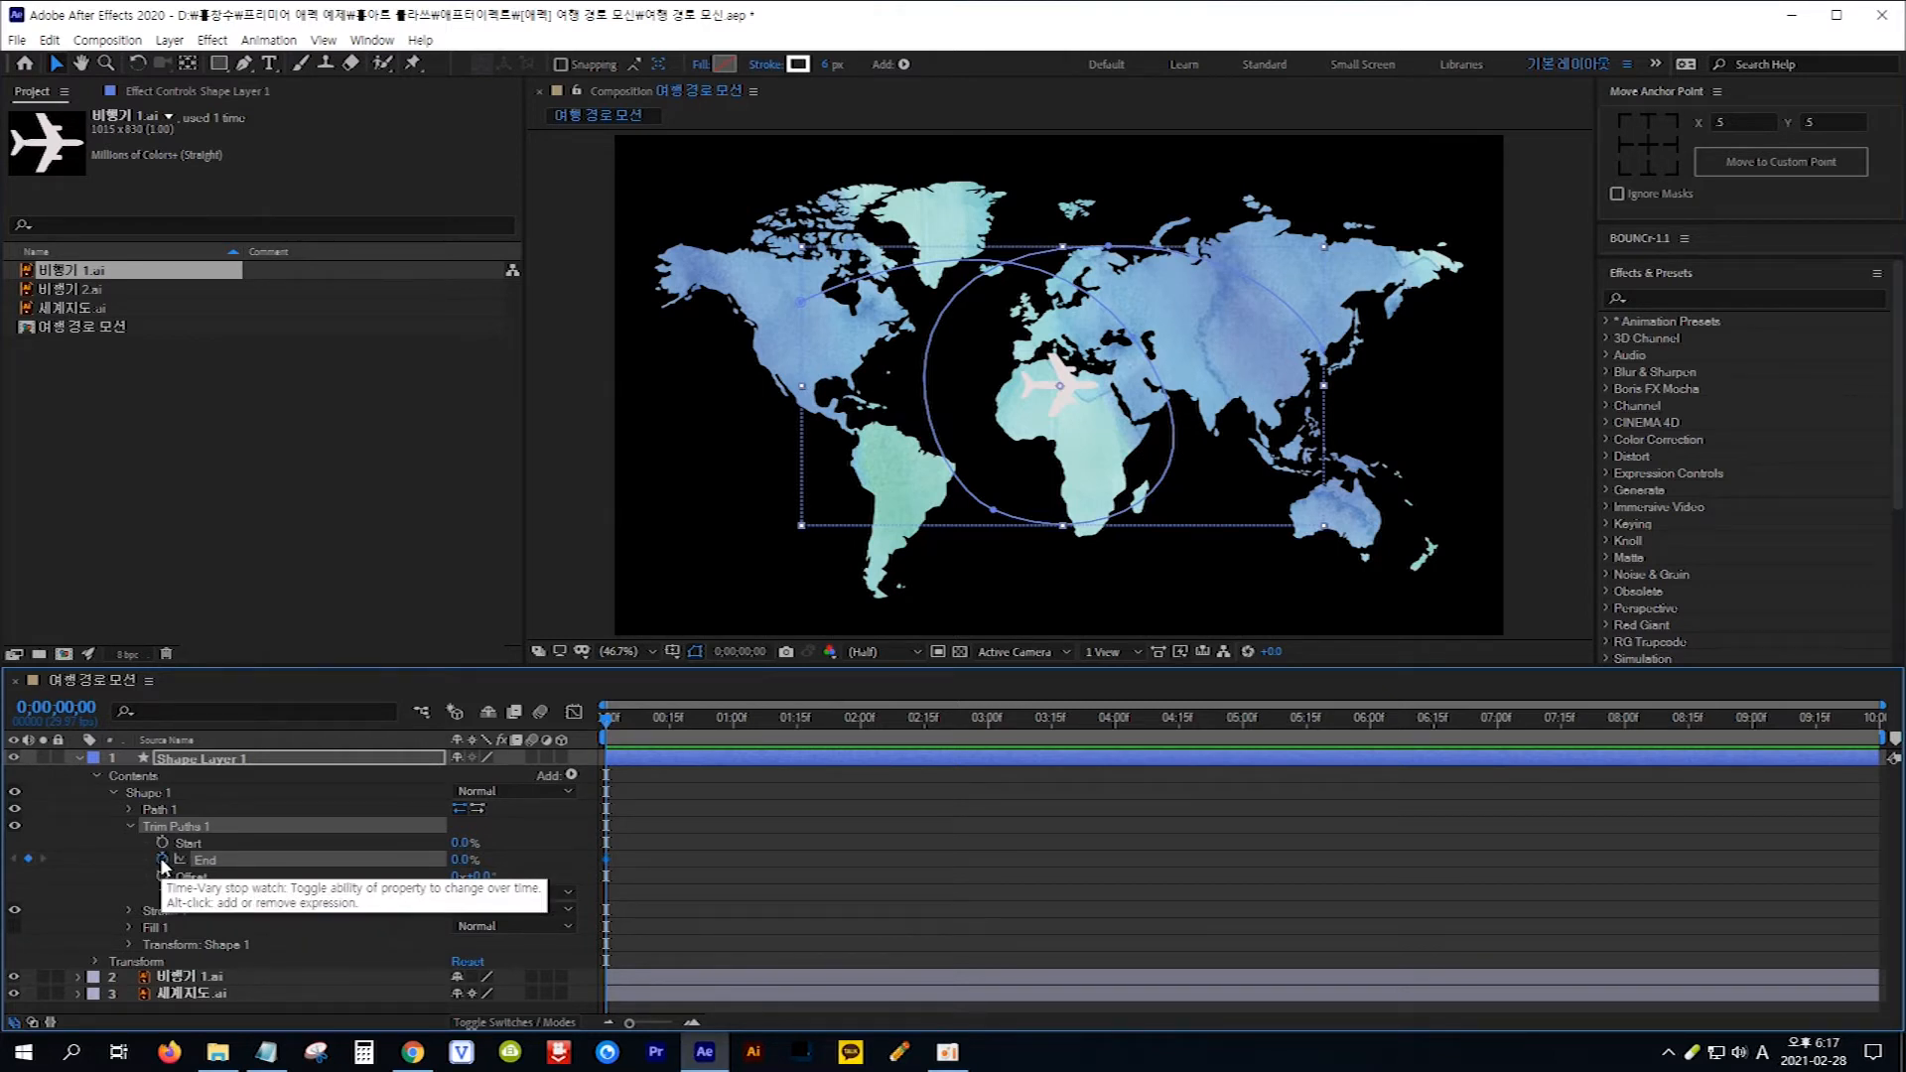
- Keyframe the Trim Paths End value at 100% at 0;00;03;00 and scrub back to preview the path drawing itself
left_click(83, 707)
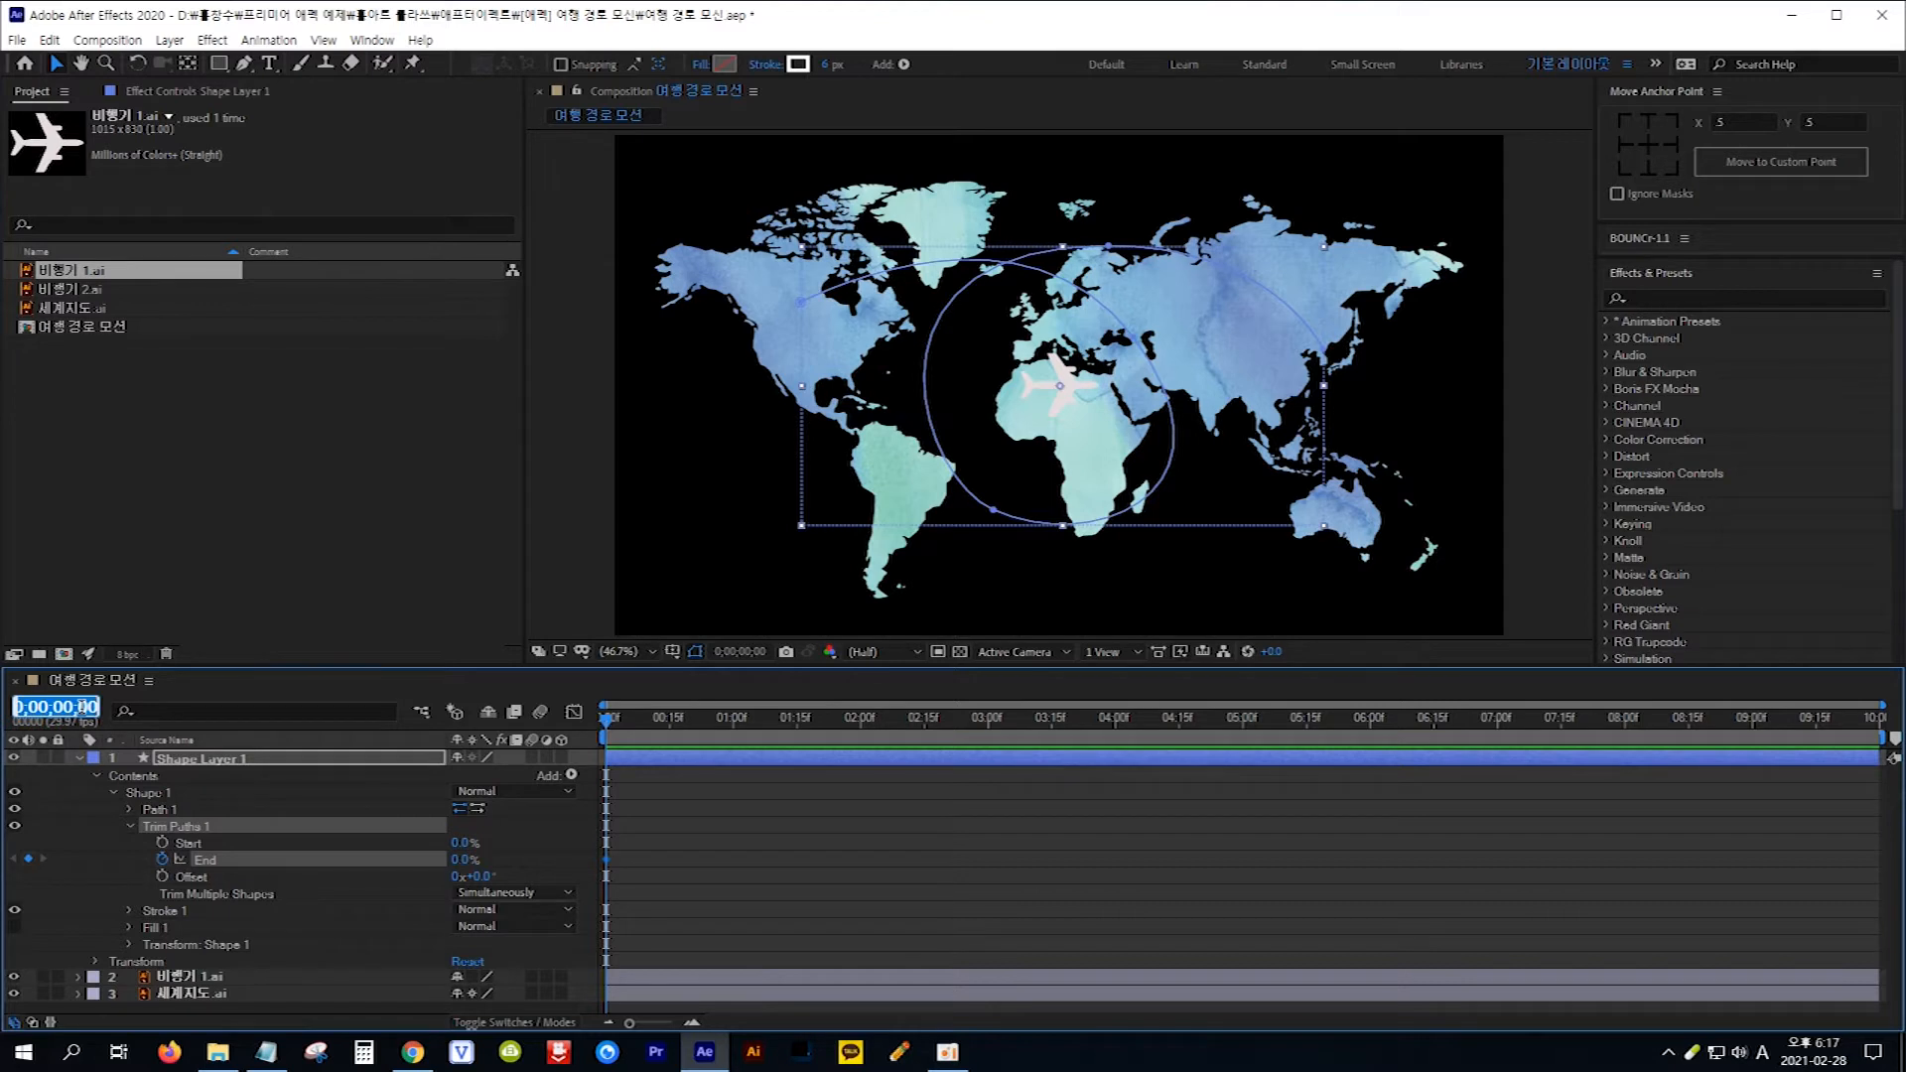
type("3.")
key("Return")
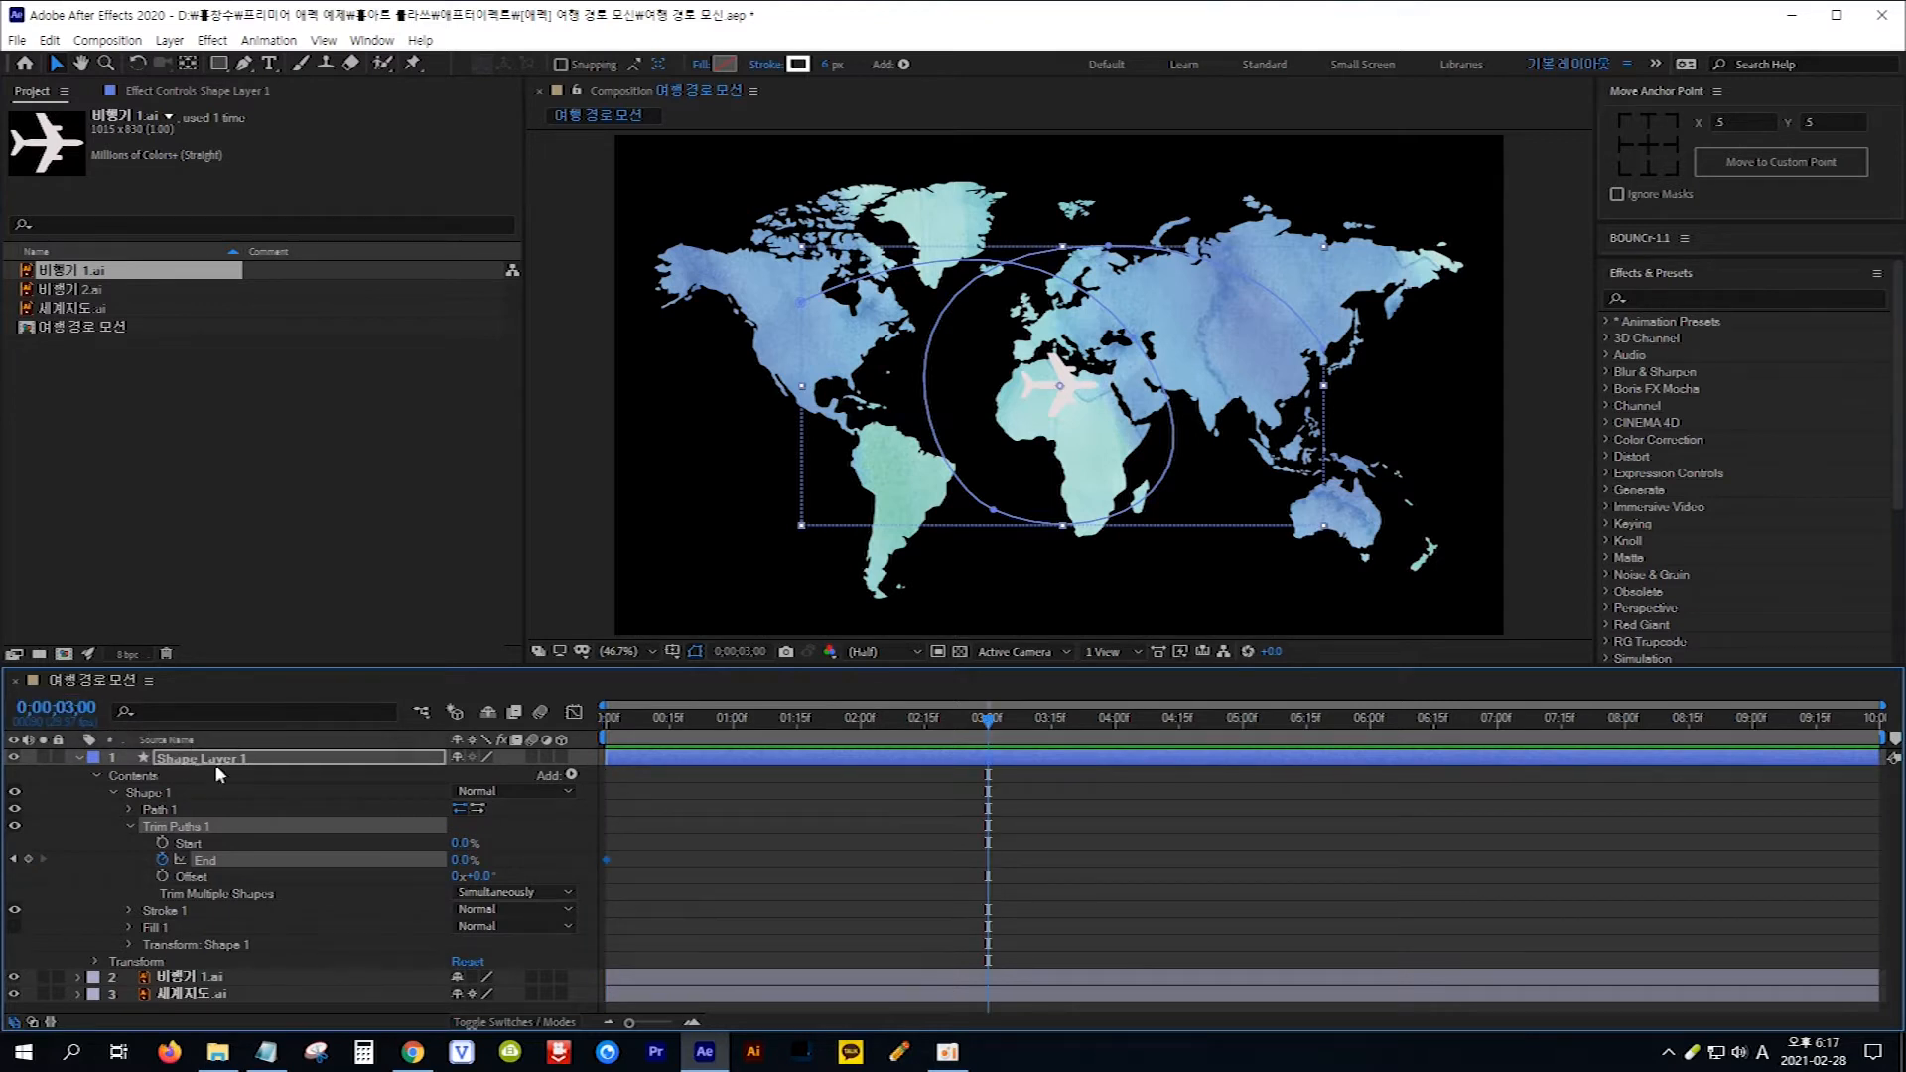
left_click(462, 860)
type("100")
key("Return")
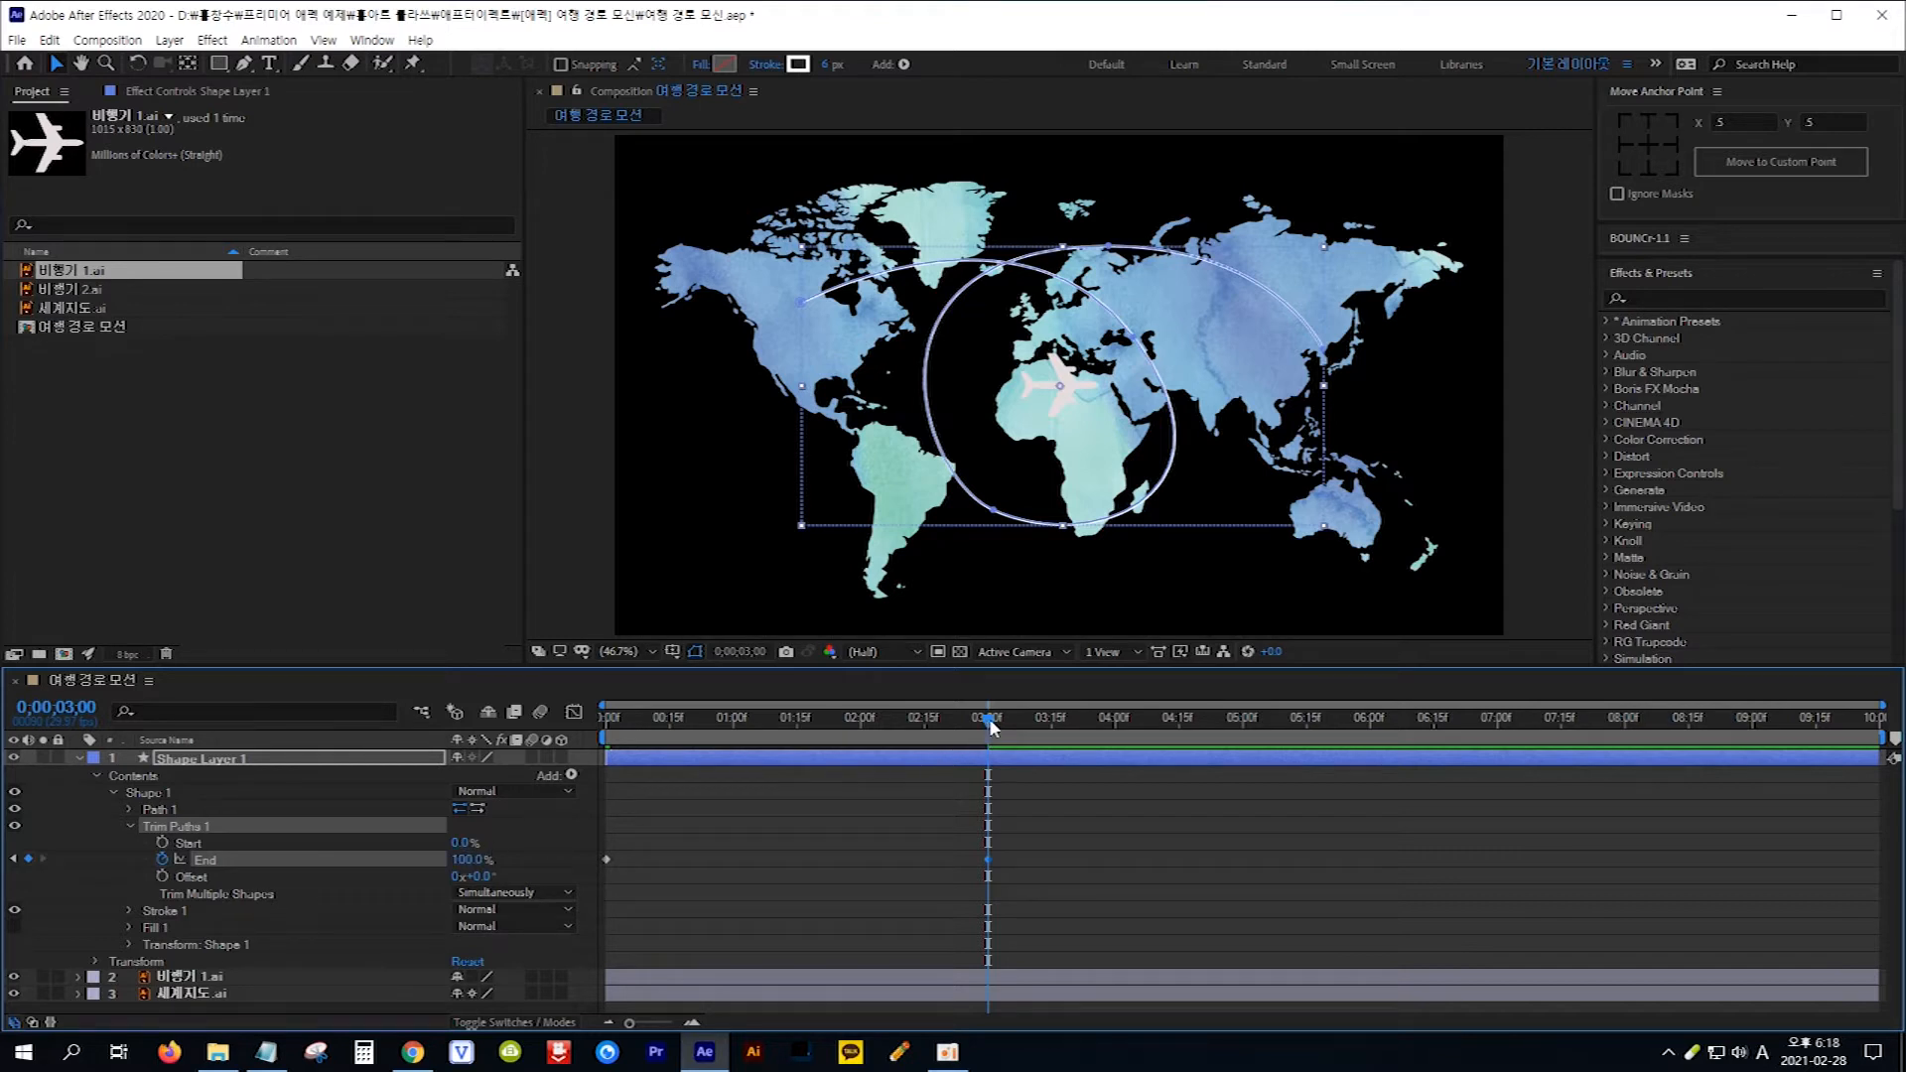
left_click_drag(987, 719, 846, 752)
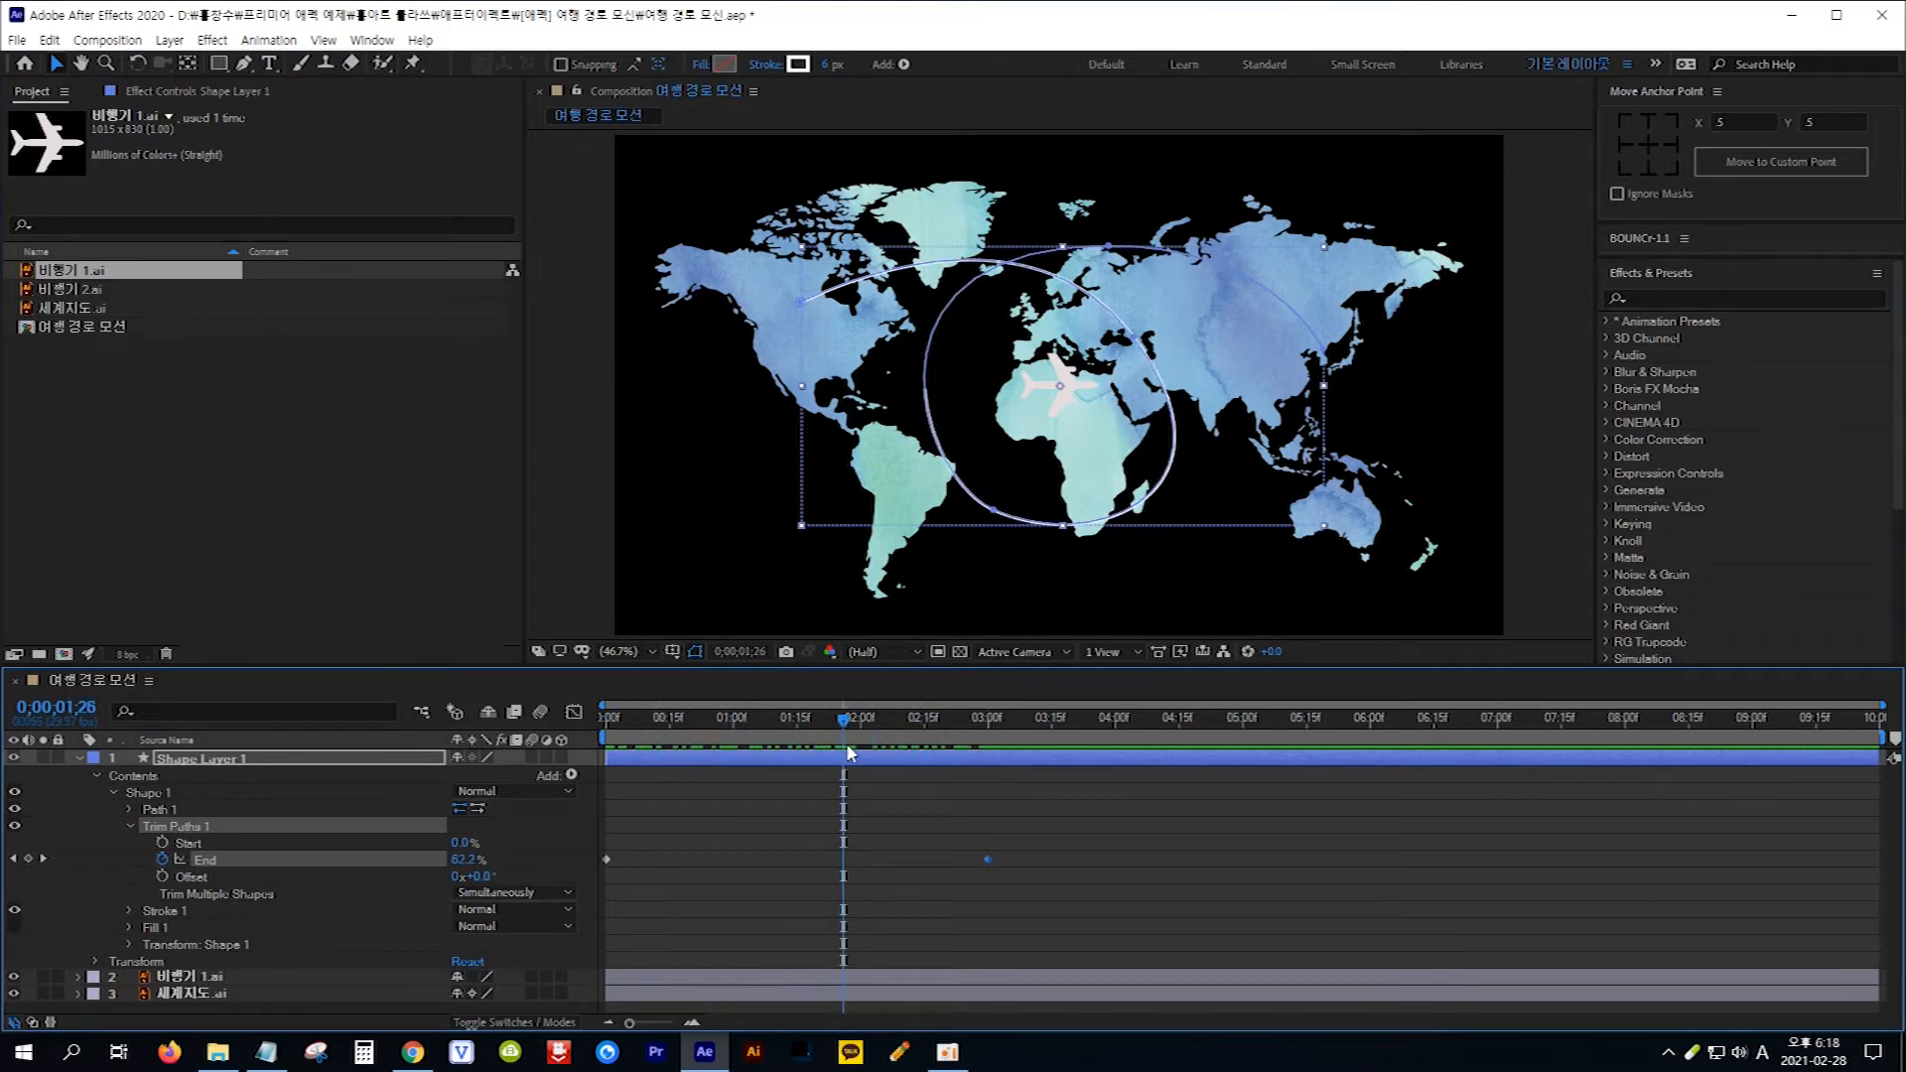
- Copy the flight path shape's Path and paste it into the Position of the 비행기 1.ai layer at 0;00;00;00, then scrub to check the motion
key("Home")
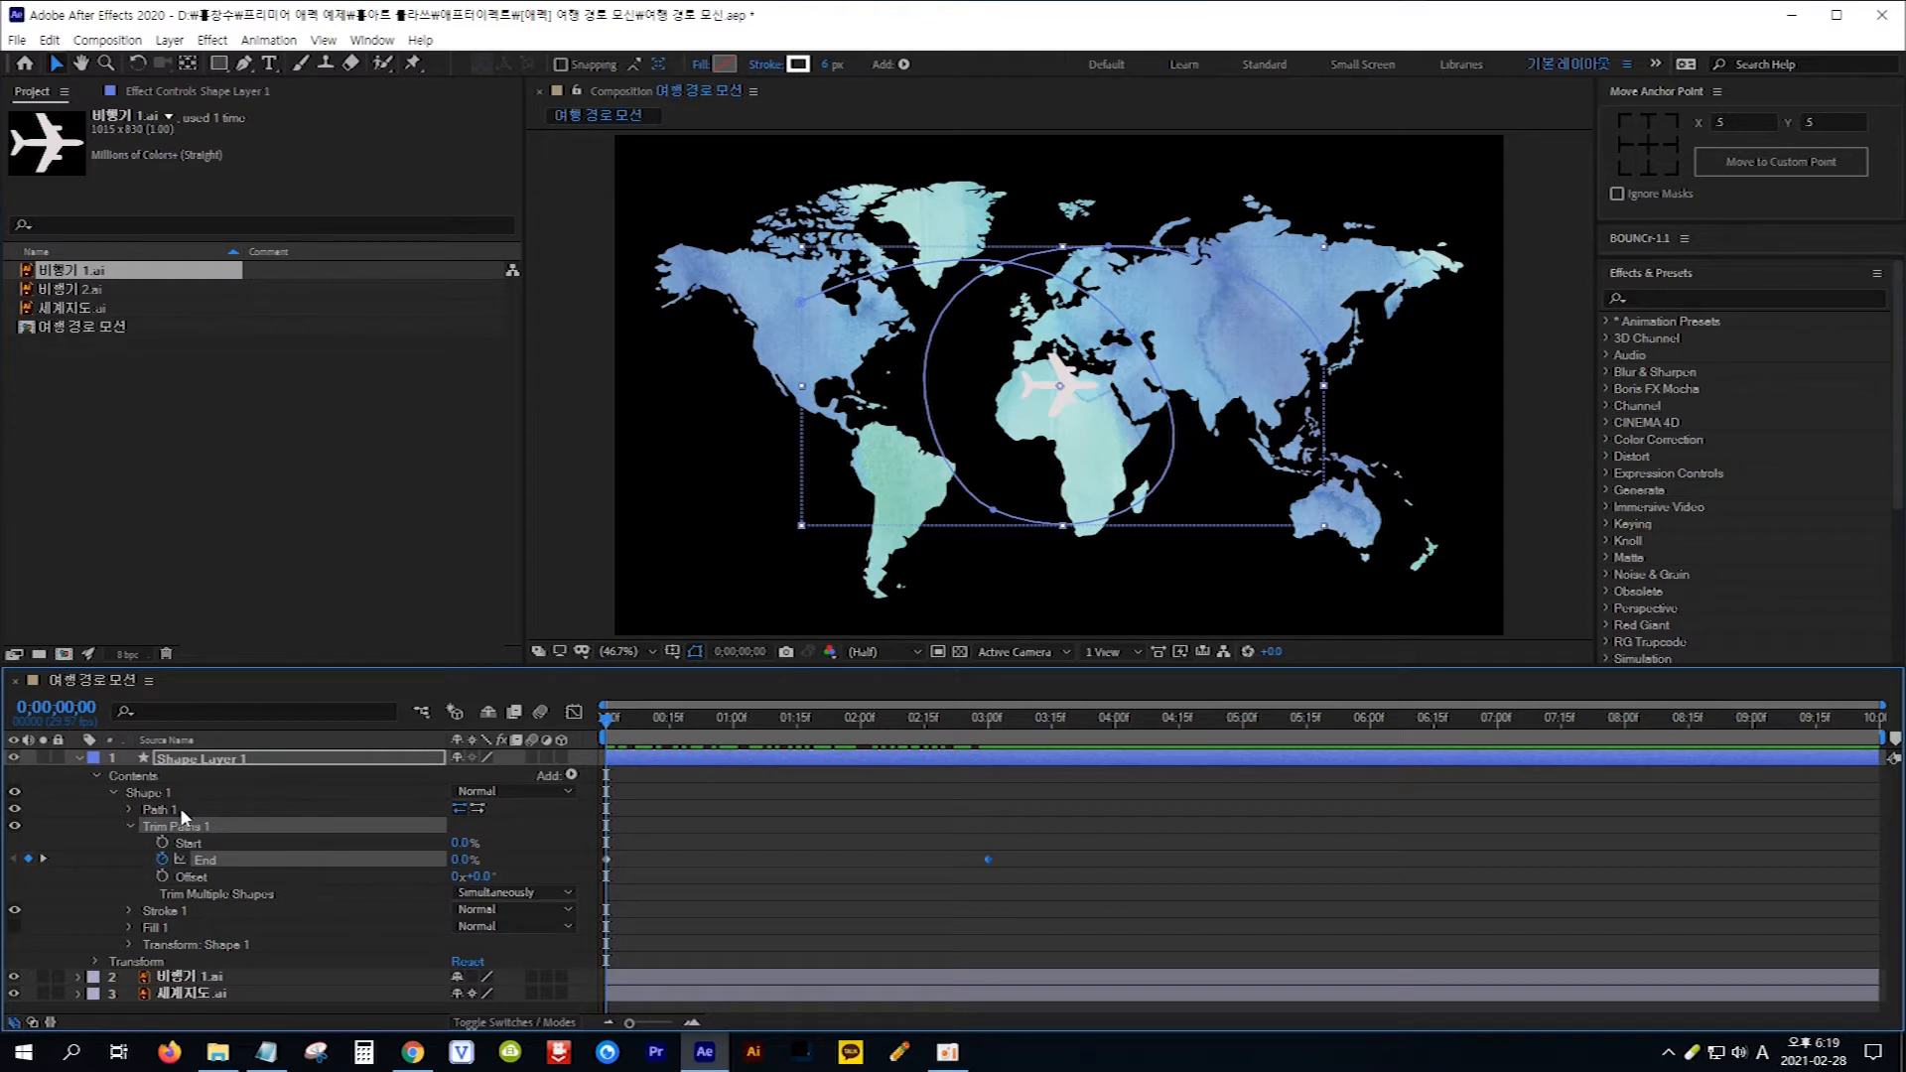
left_click(129, 809)
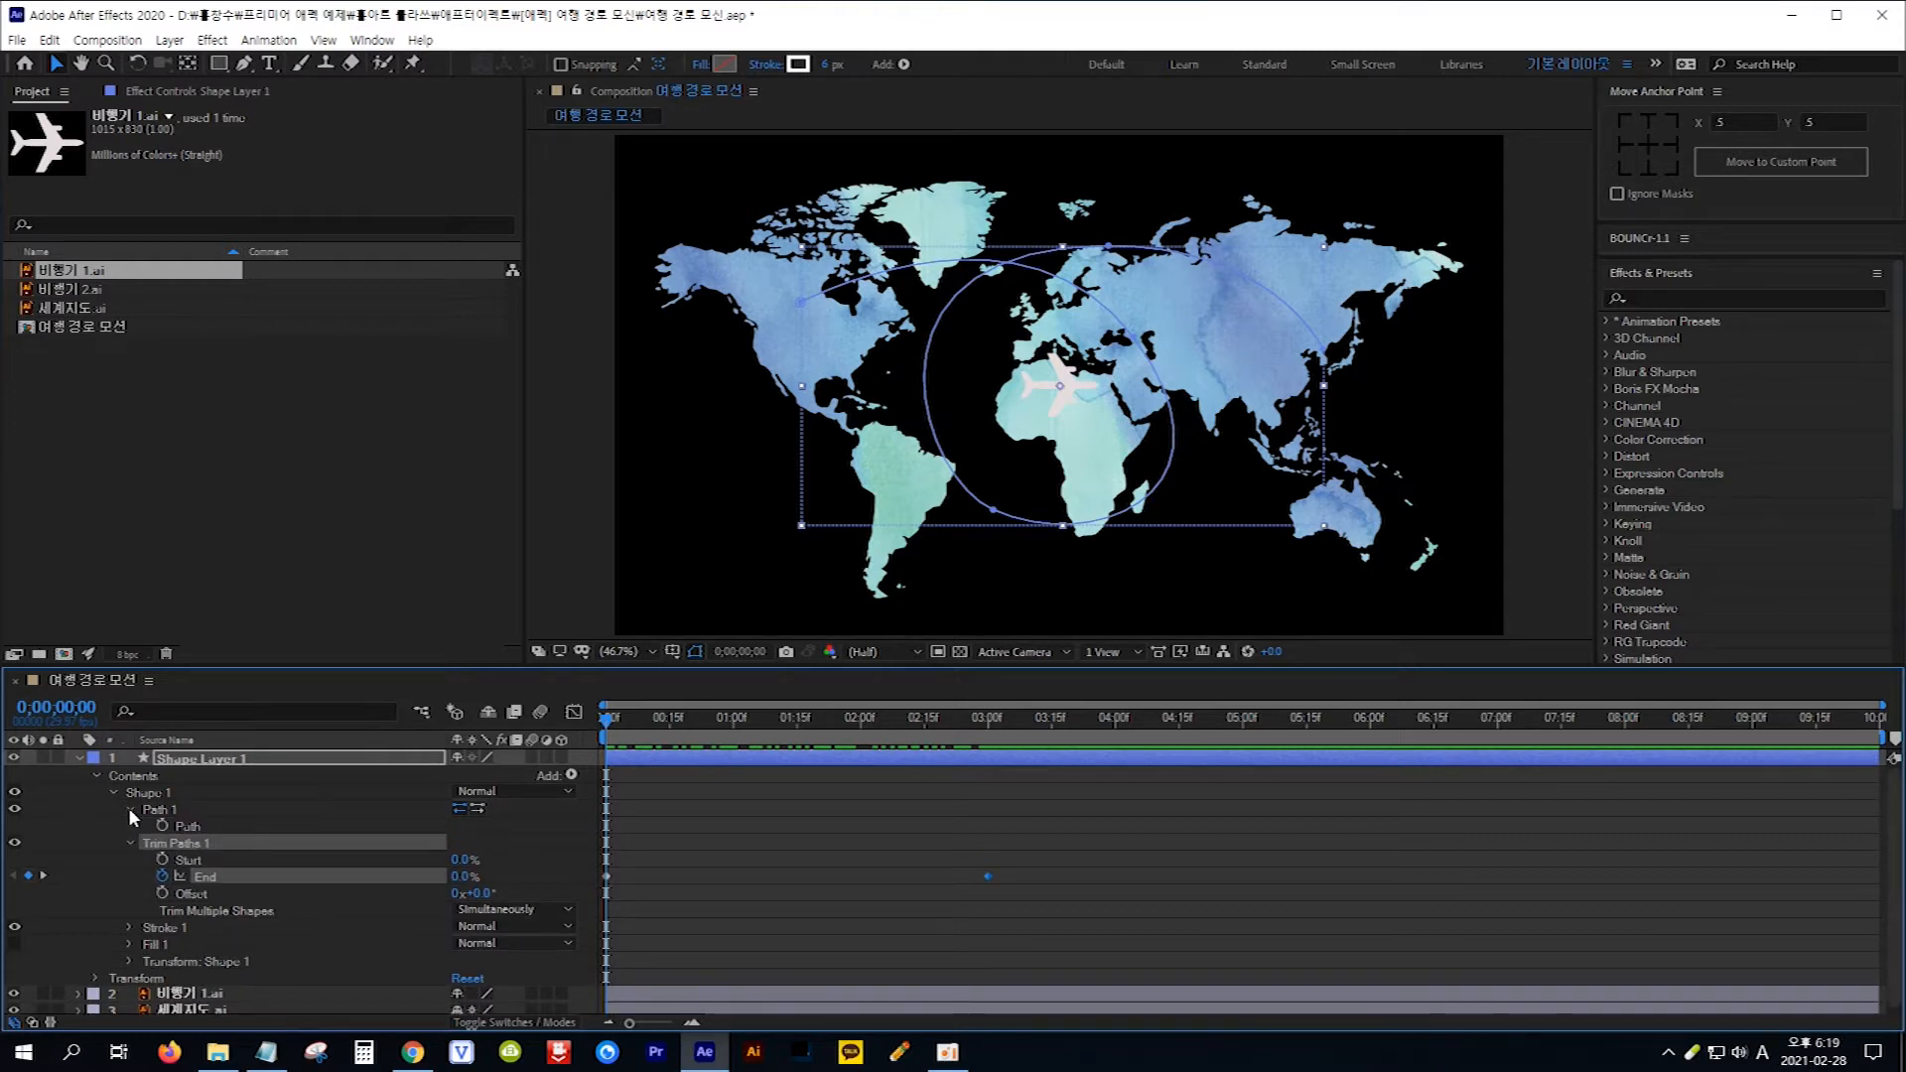
left_click(223, 825)
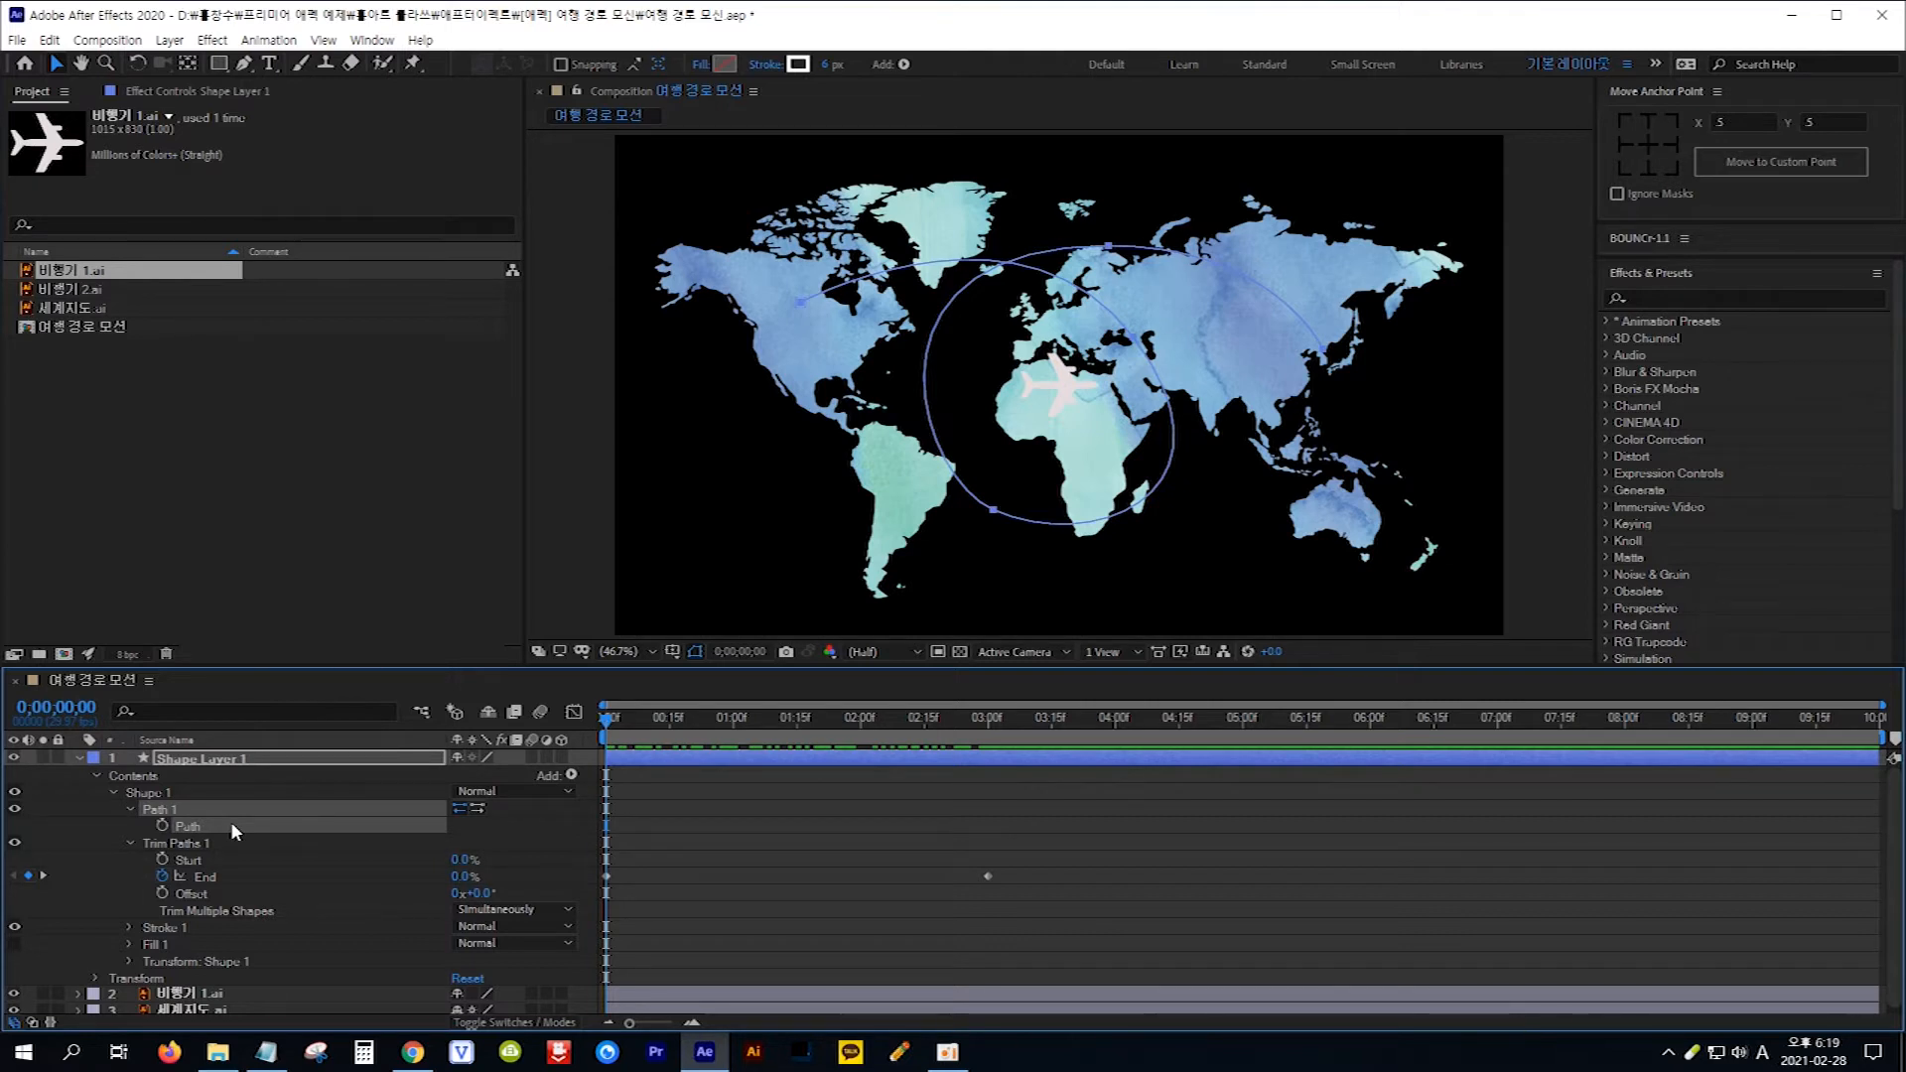
left_click(218, 995)
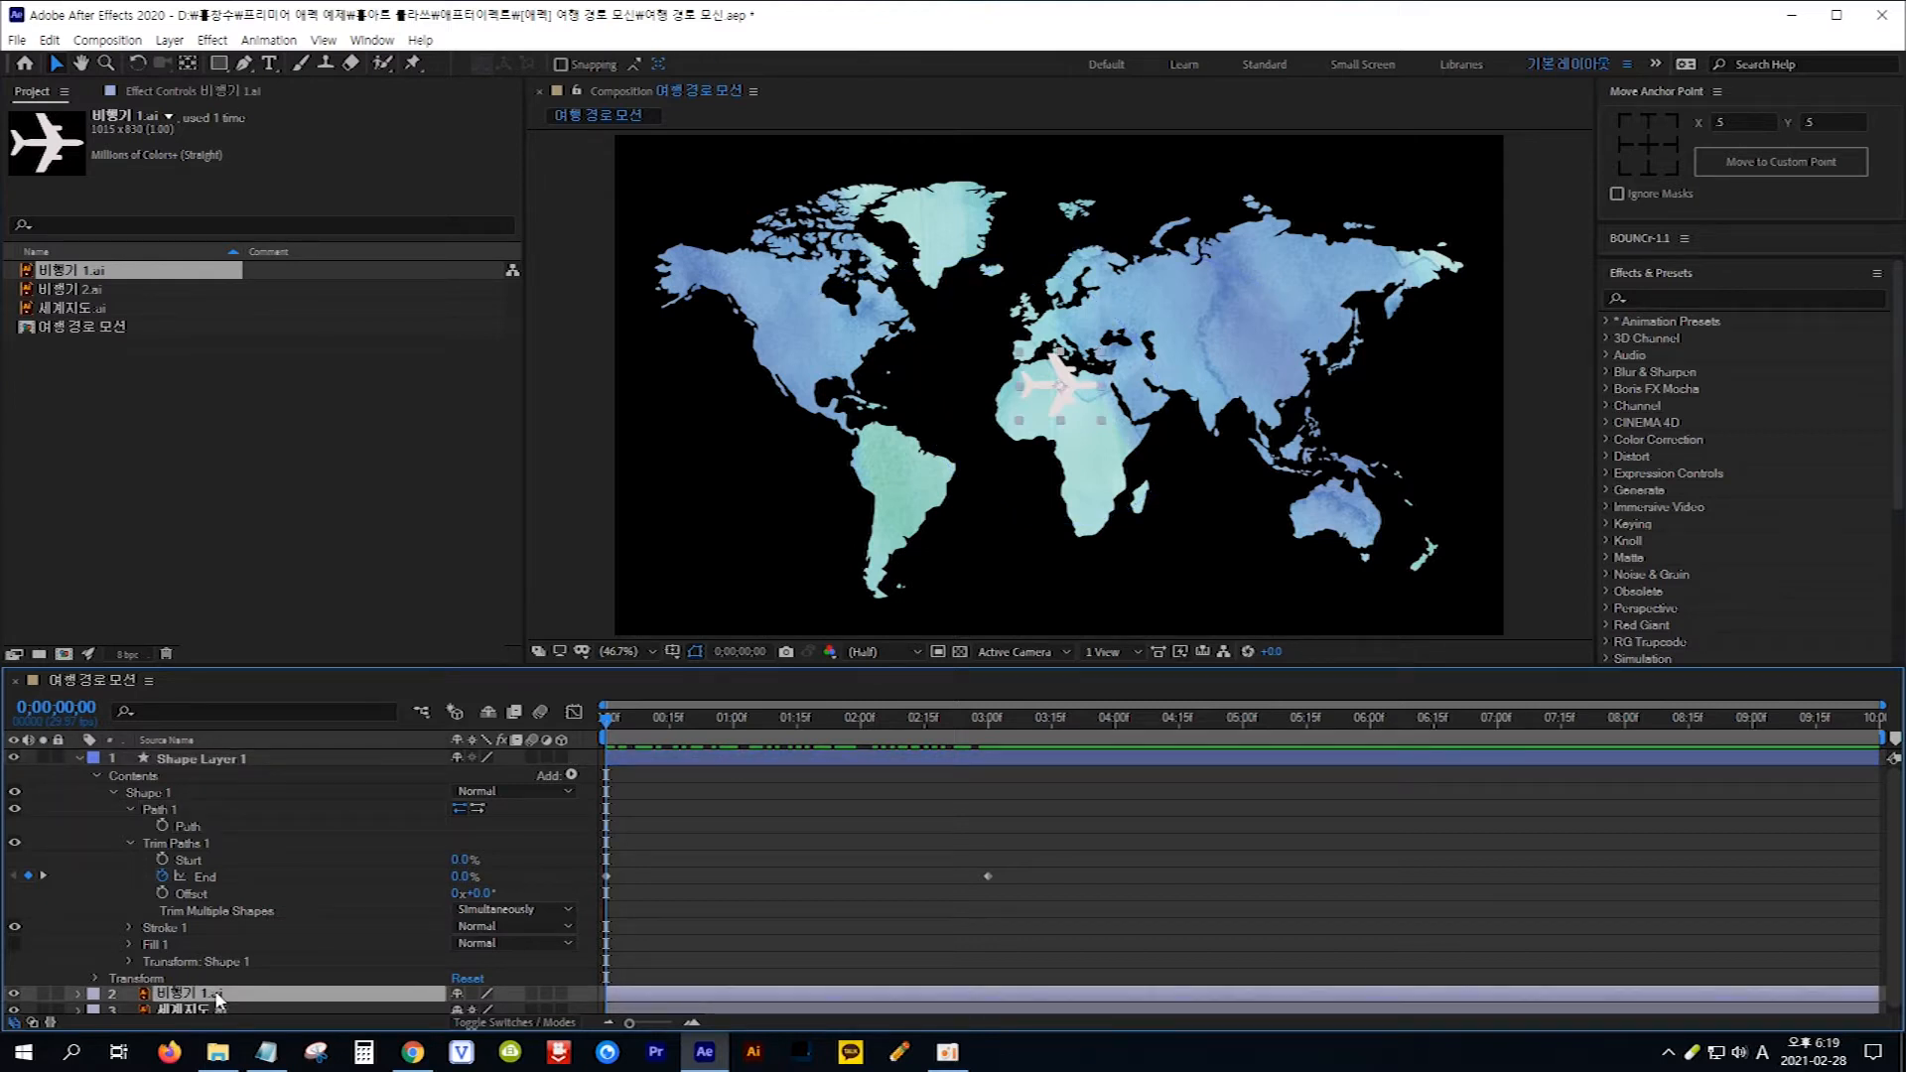
key("p")
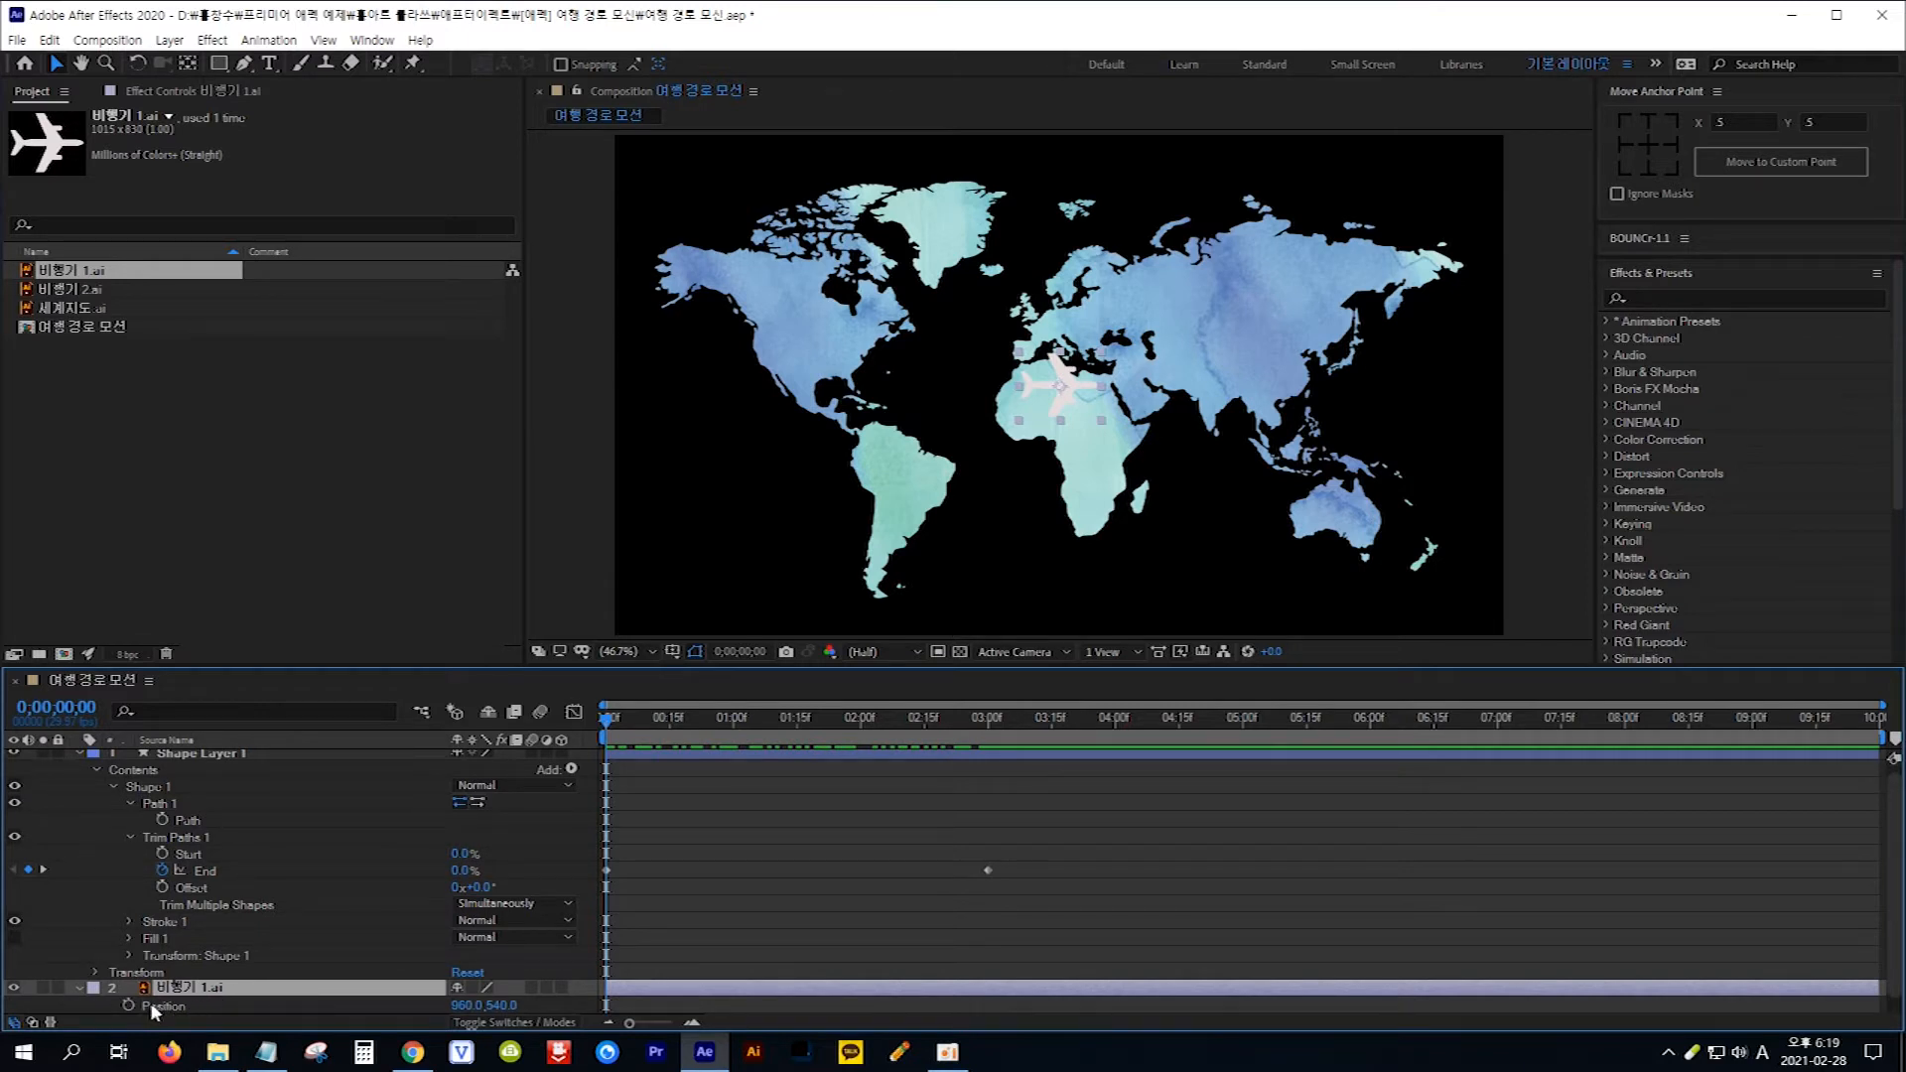
key("Return")
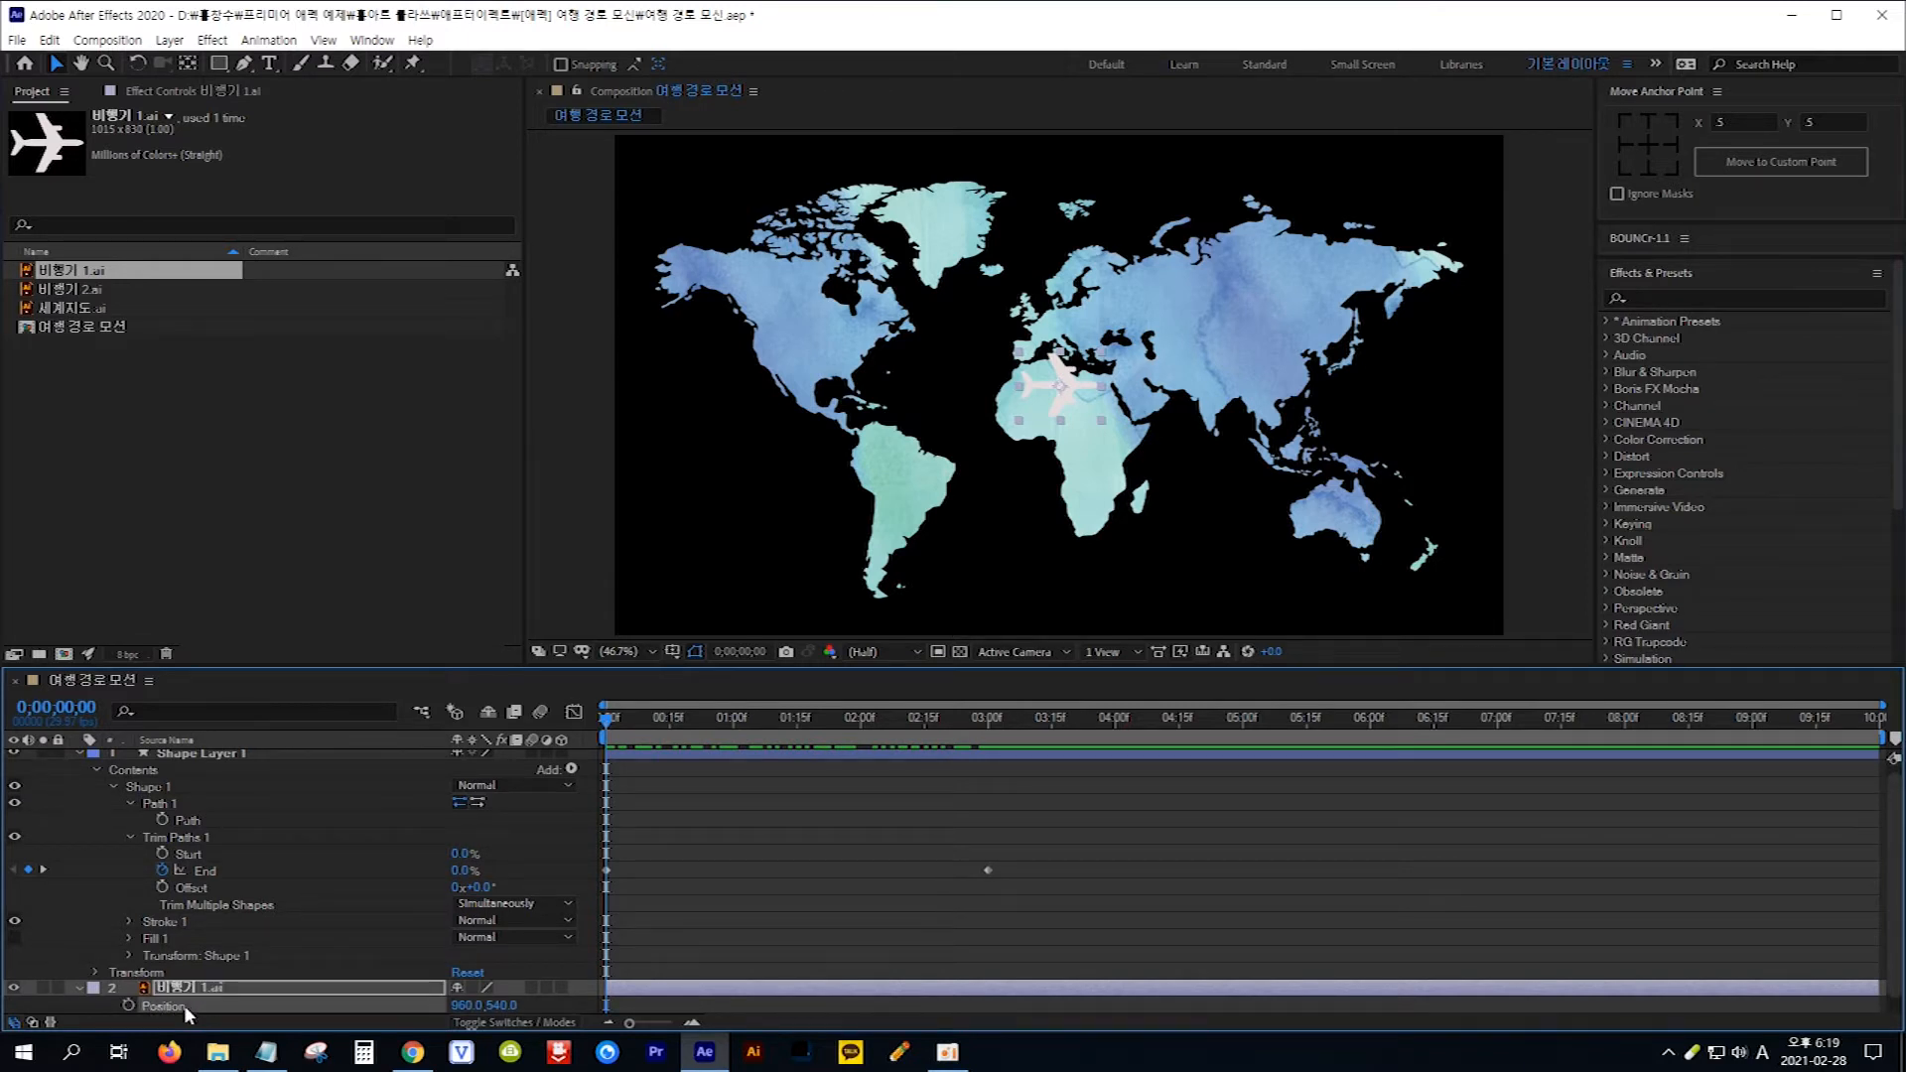
key("ctrl+v")
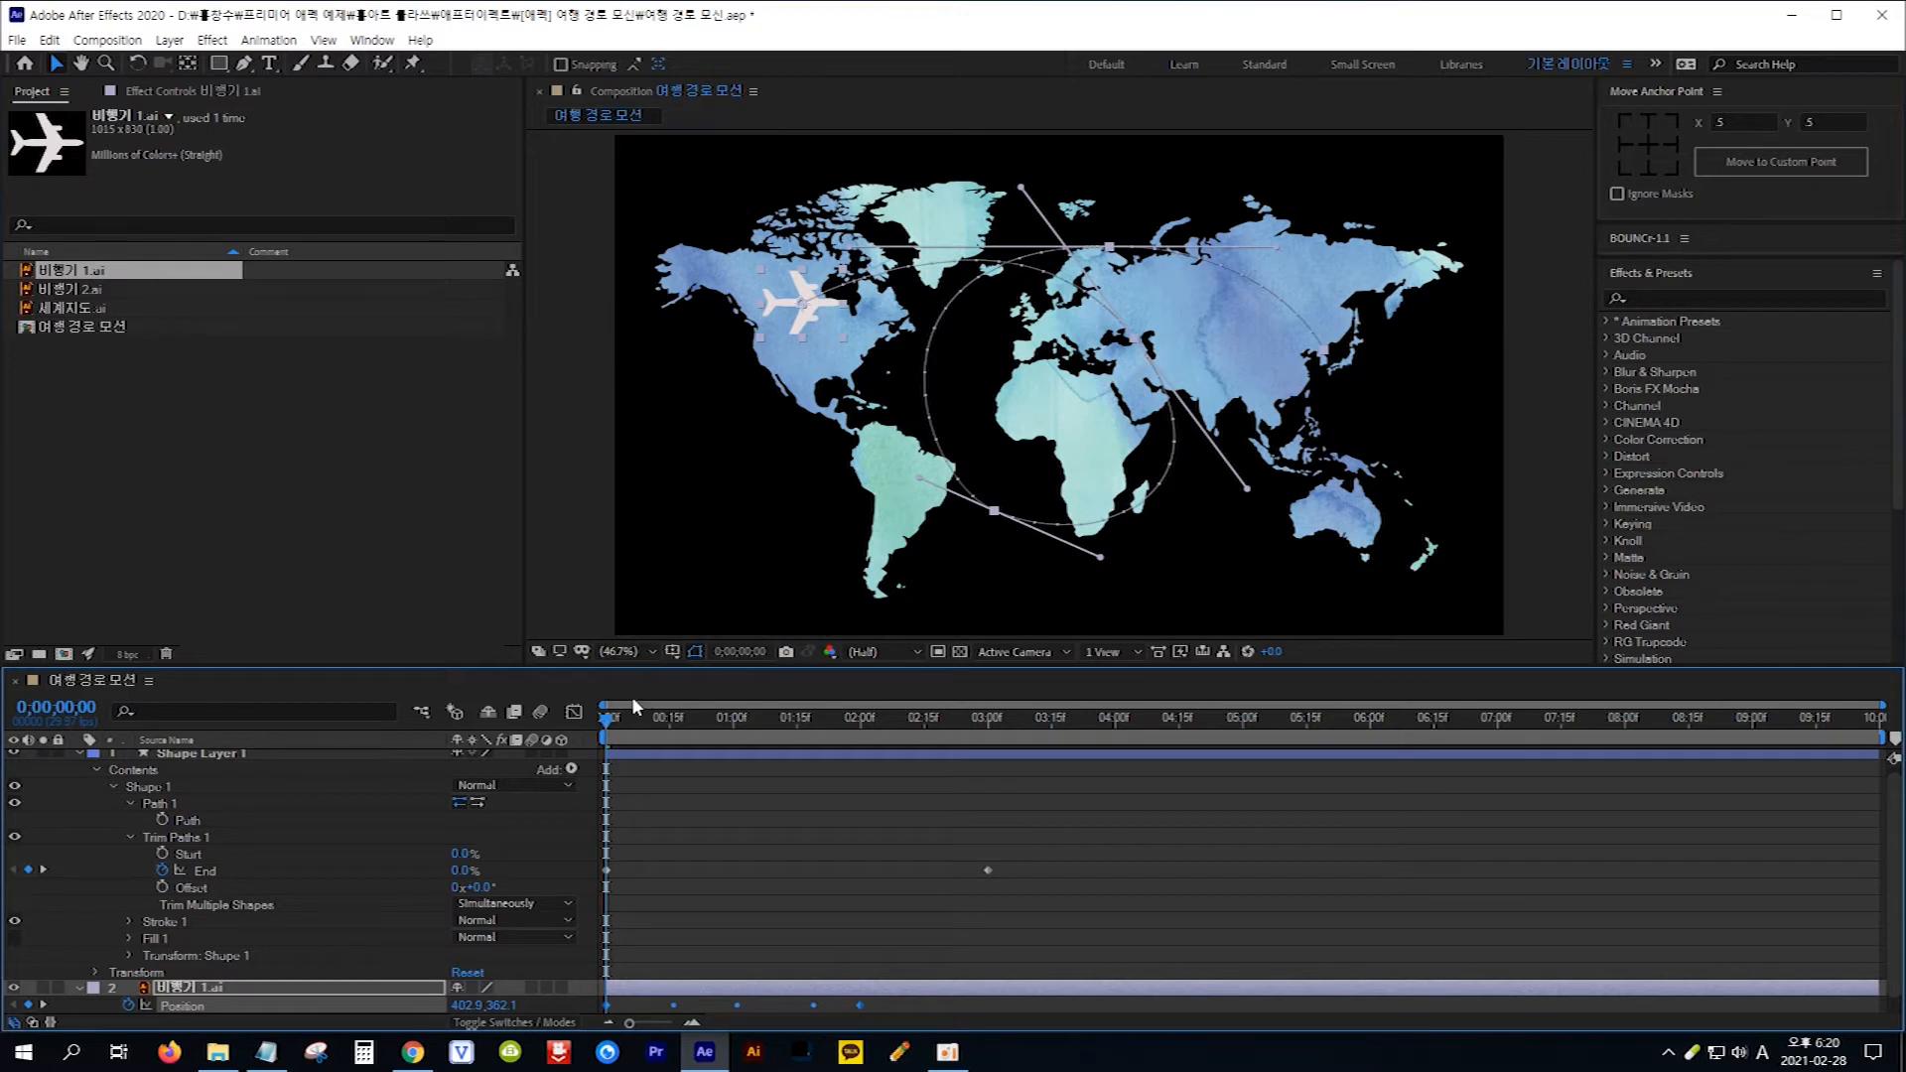
left_click_drag(610, 730, 767, 729)
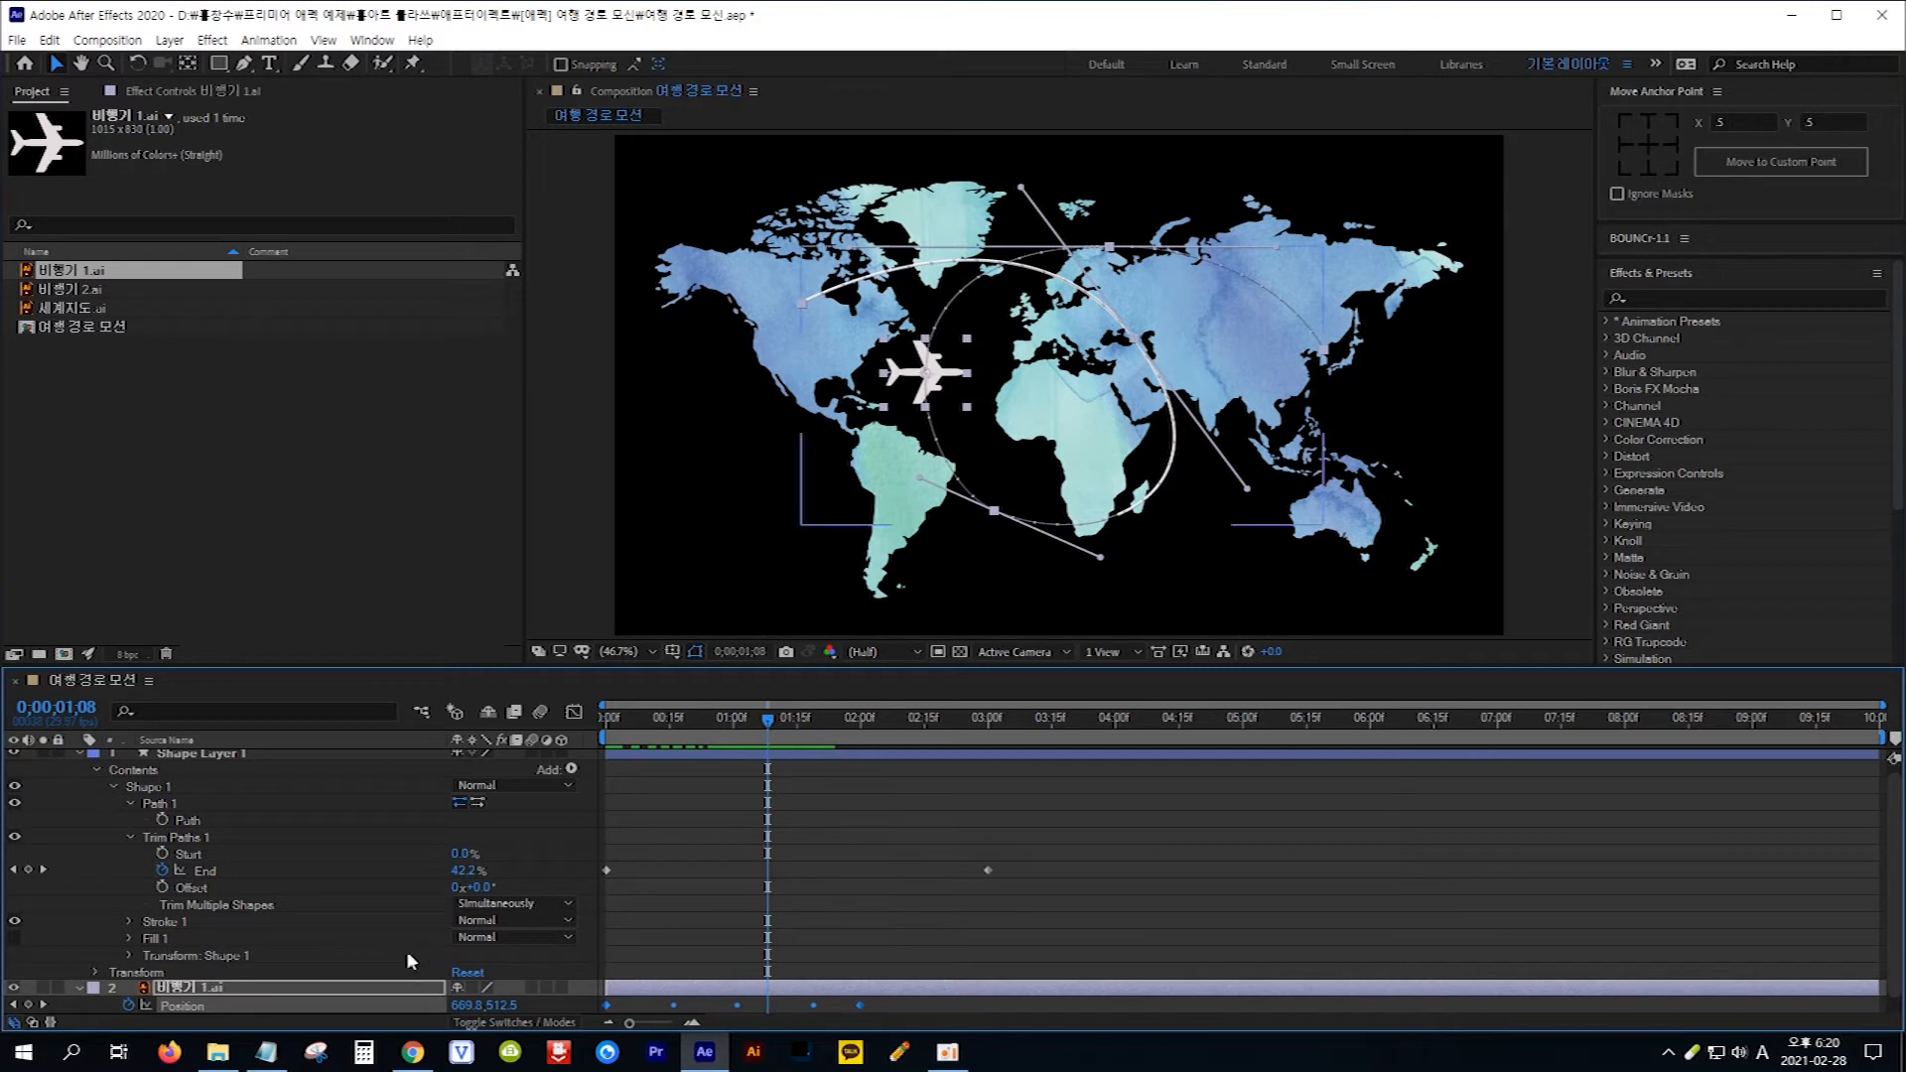
- Stretch the airplane's Position keyframes proportionally so the last one falls at 0;00;03;00, matching the Trim Paths end keyframe
left_click(361, 986)
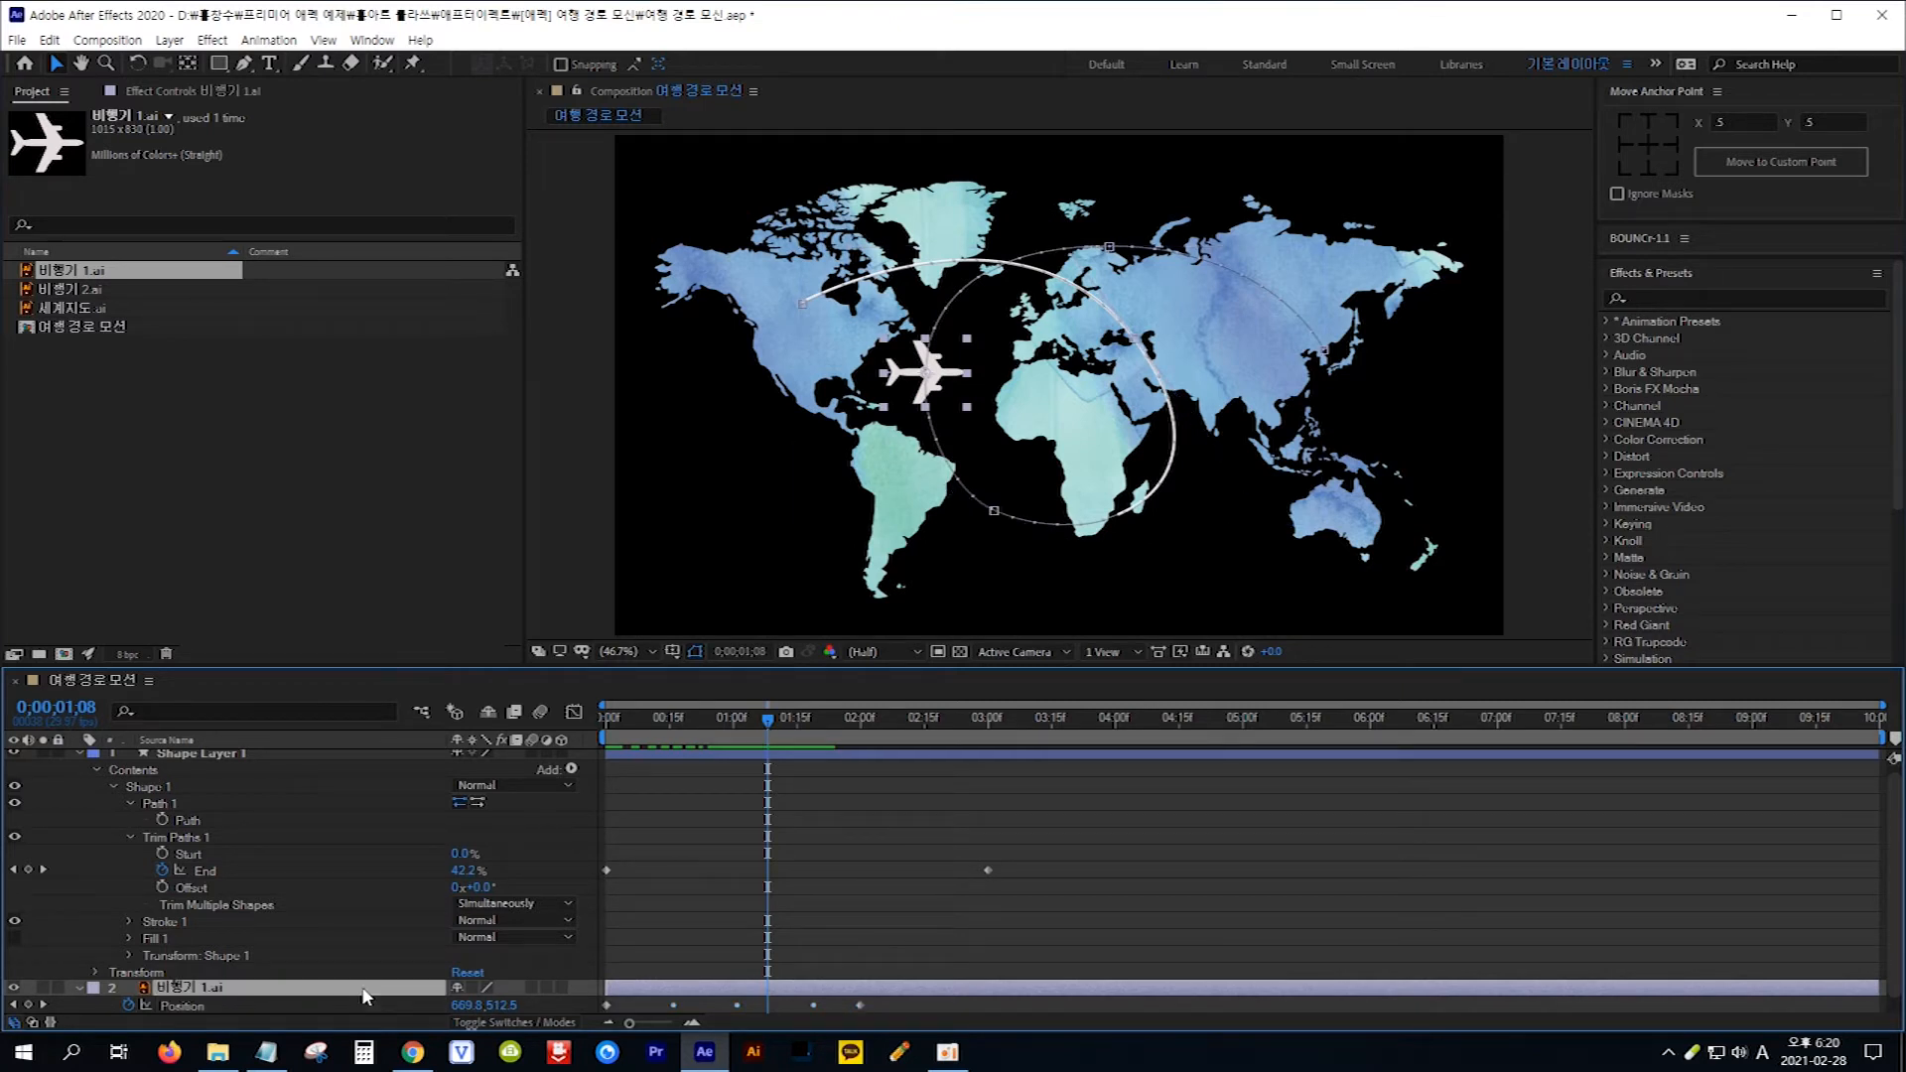
key("p")
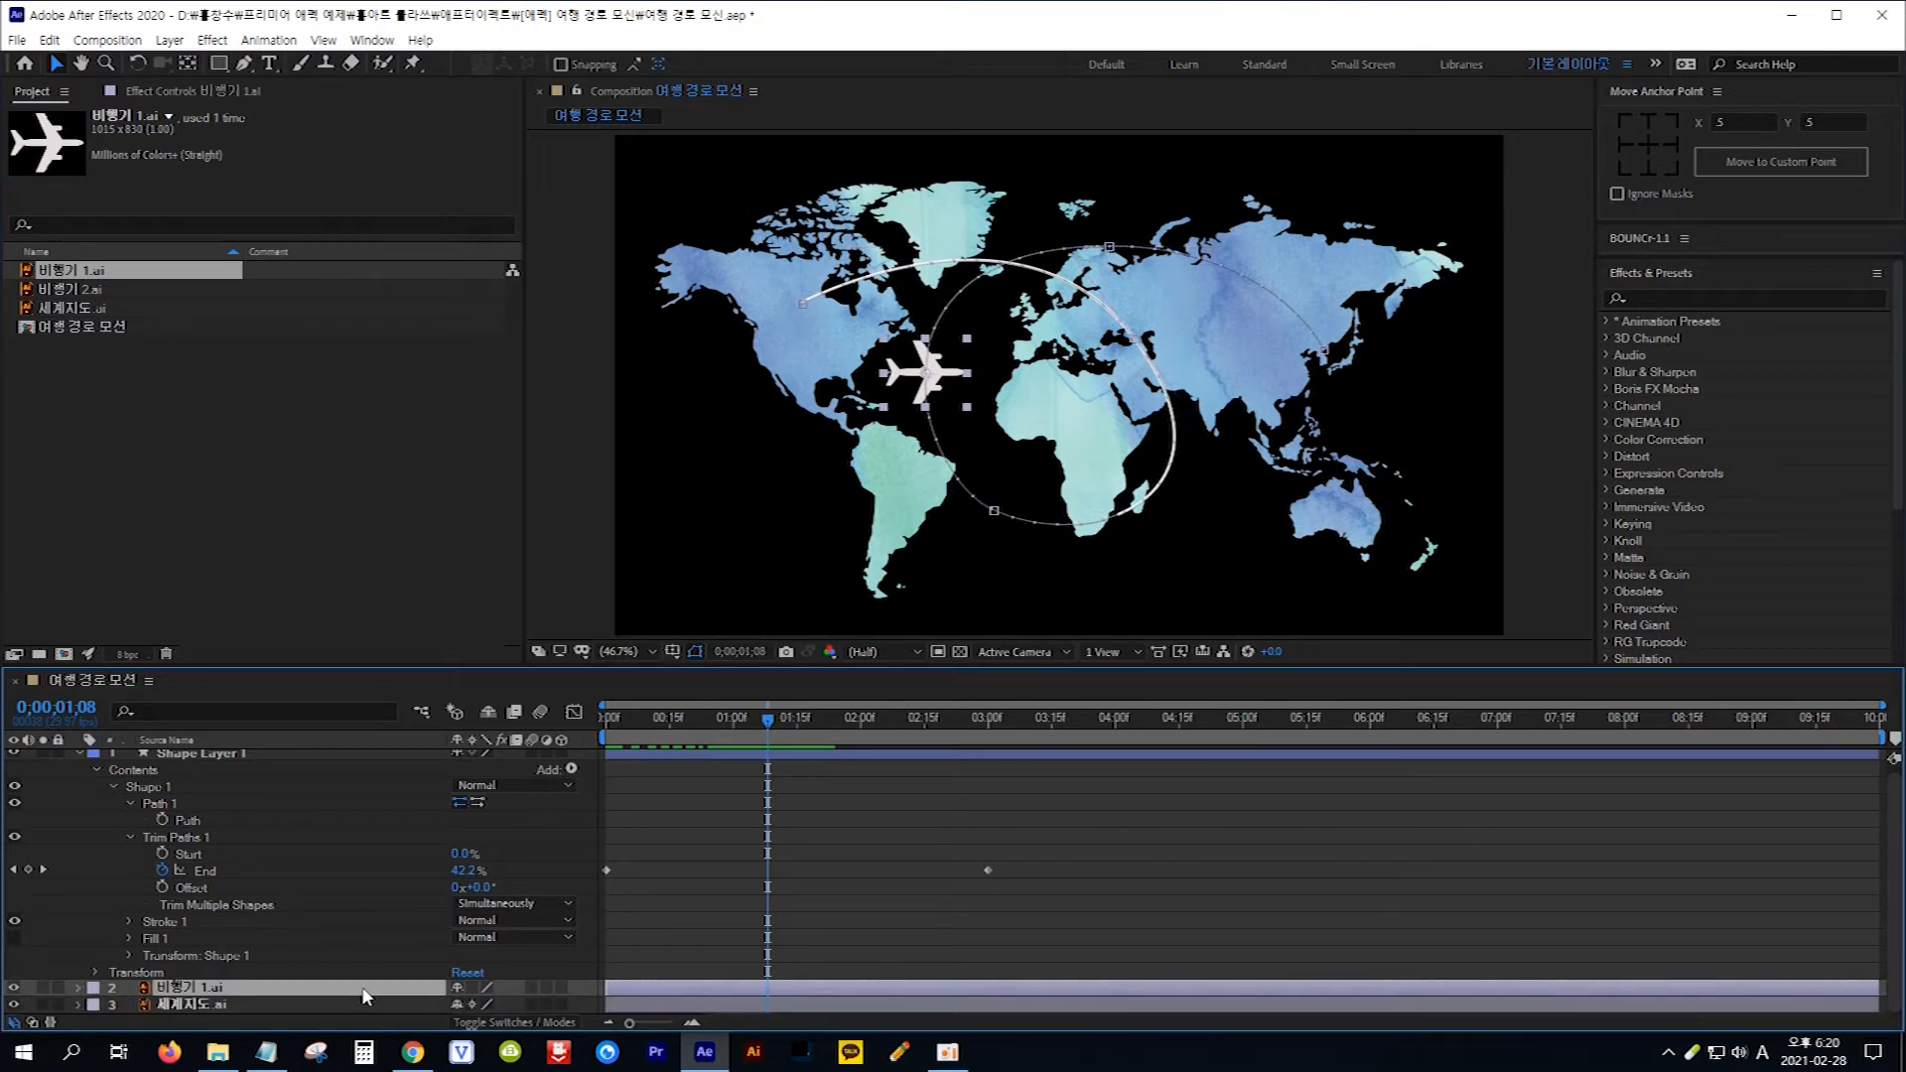
key("p")
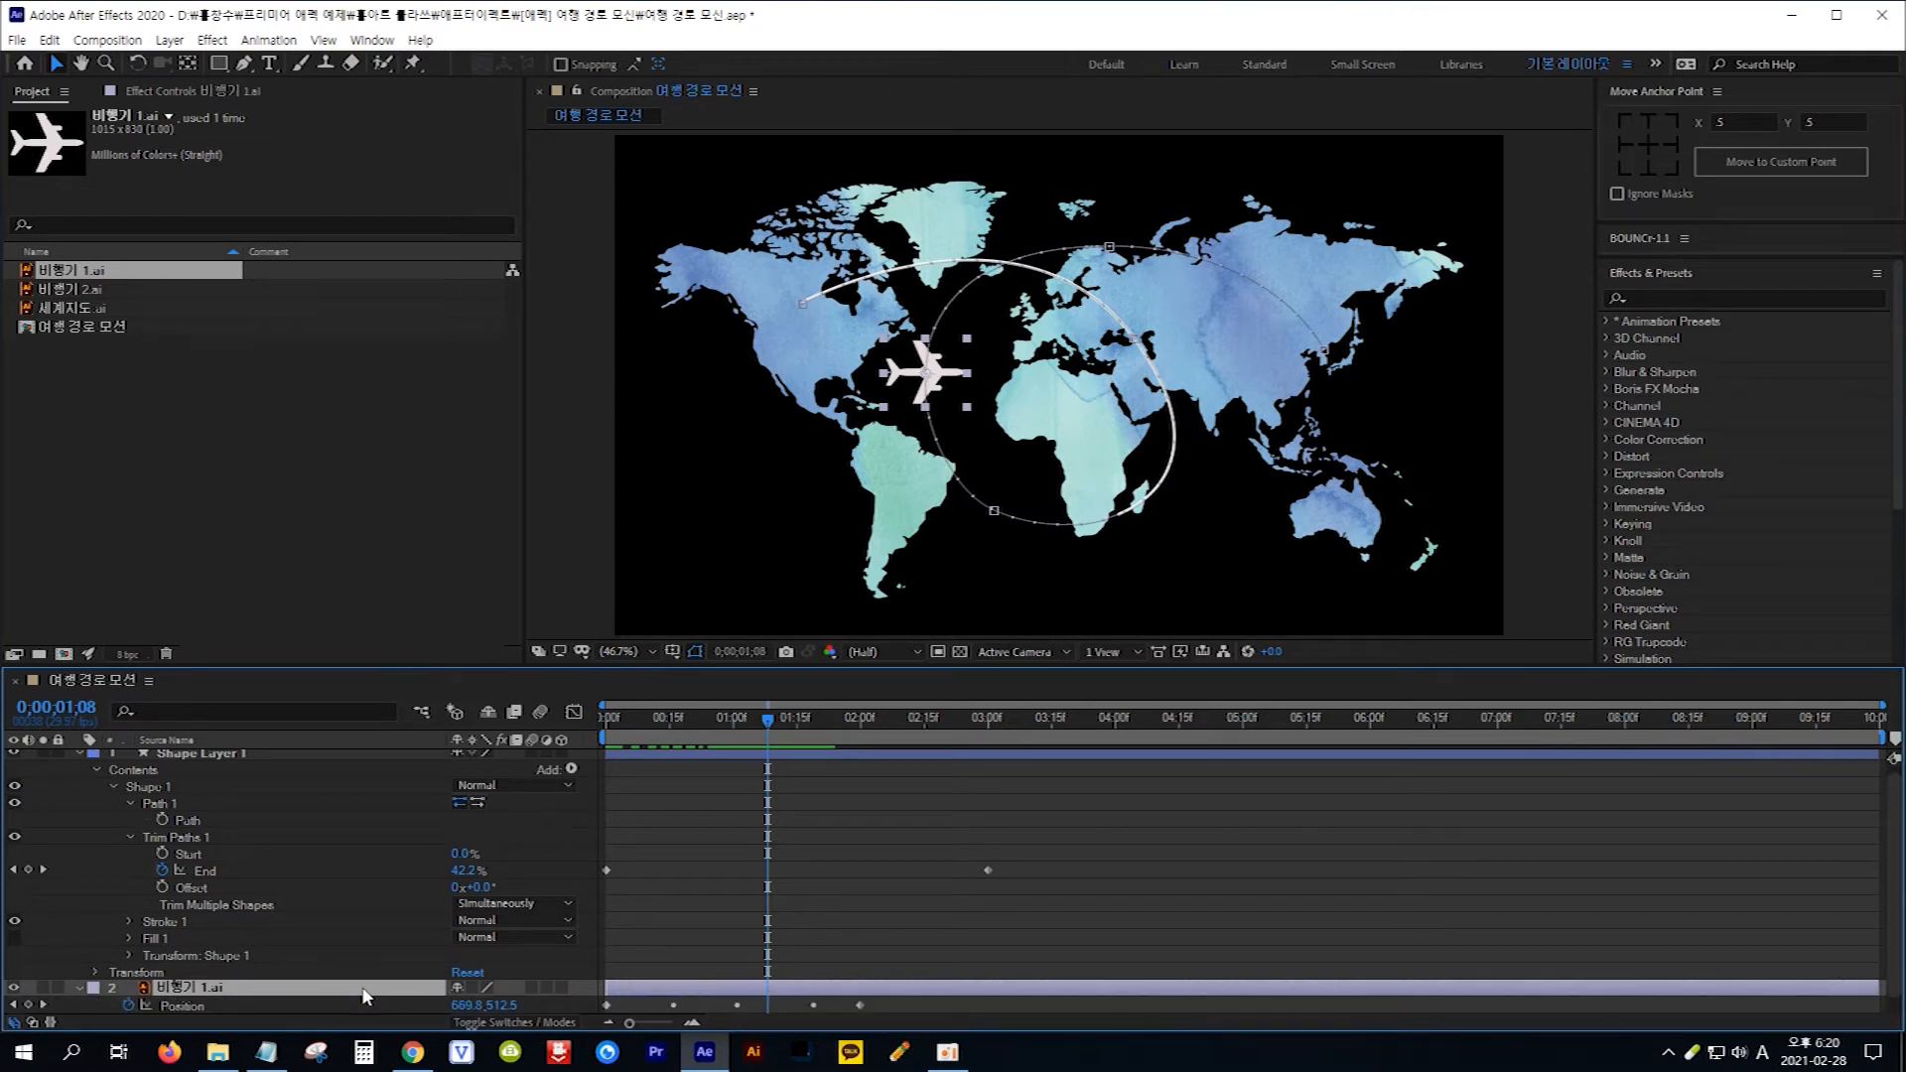
left_click(199, 1006)
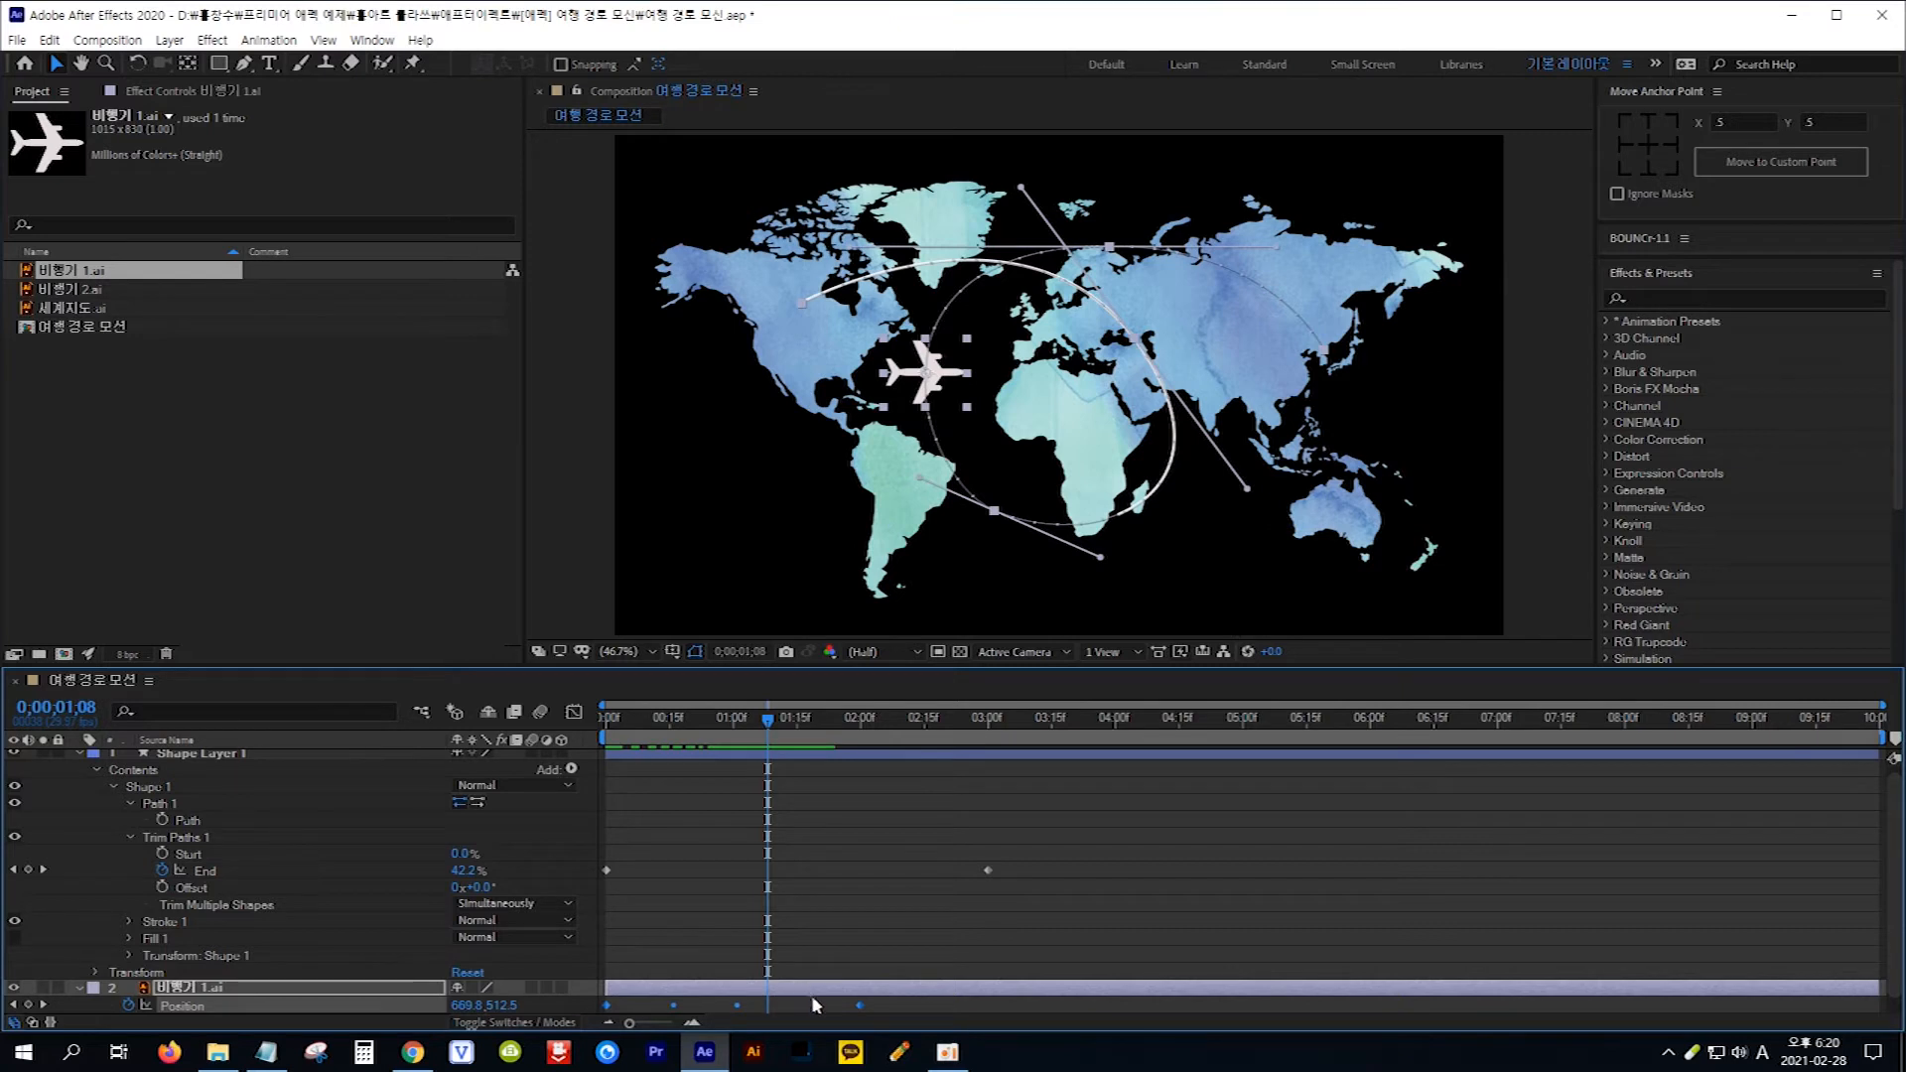
mouse_move(816, 1005)
left_click_drag(860, 1006, 988, 1005)
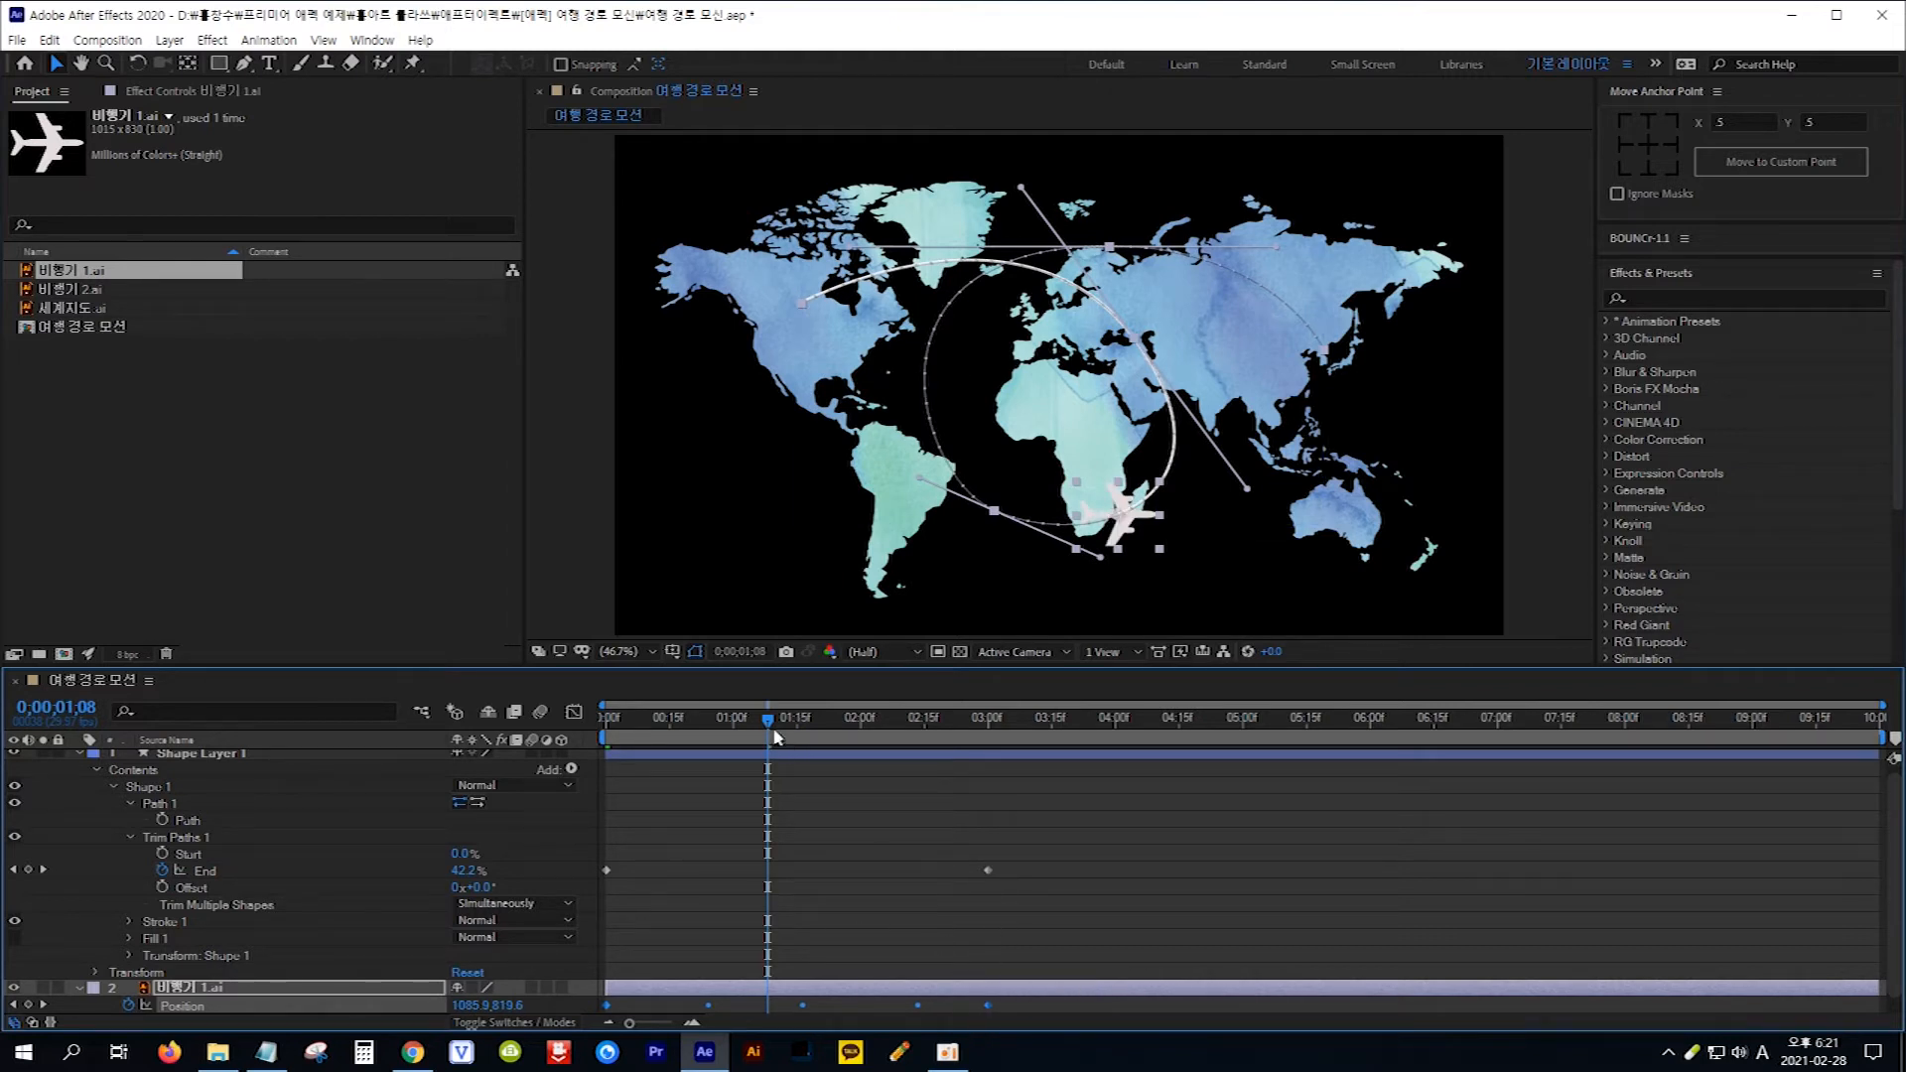
left_click_drag(768, 717, 991, 777)
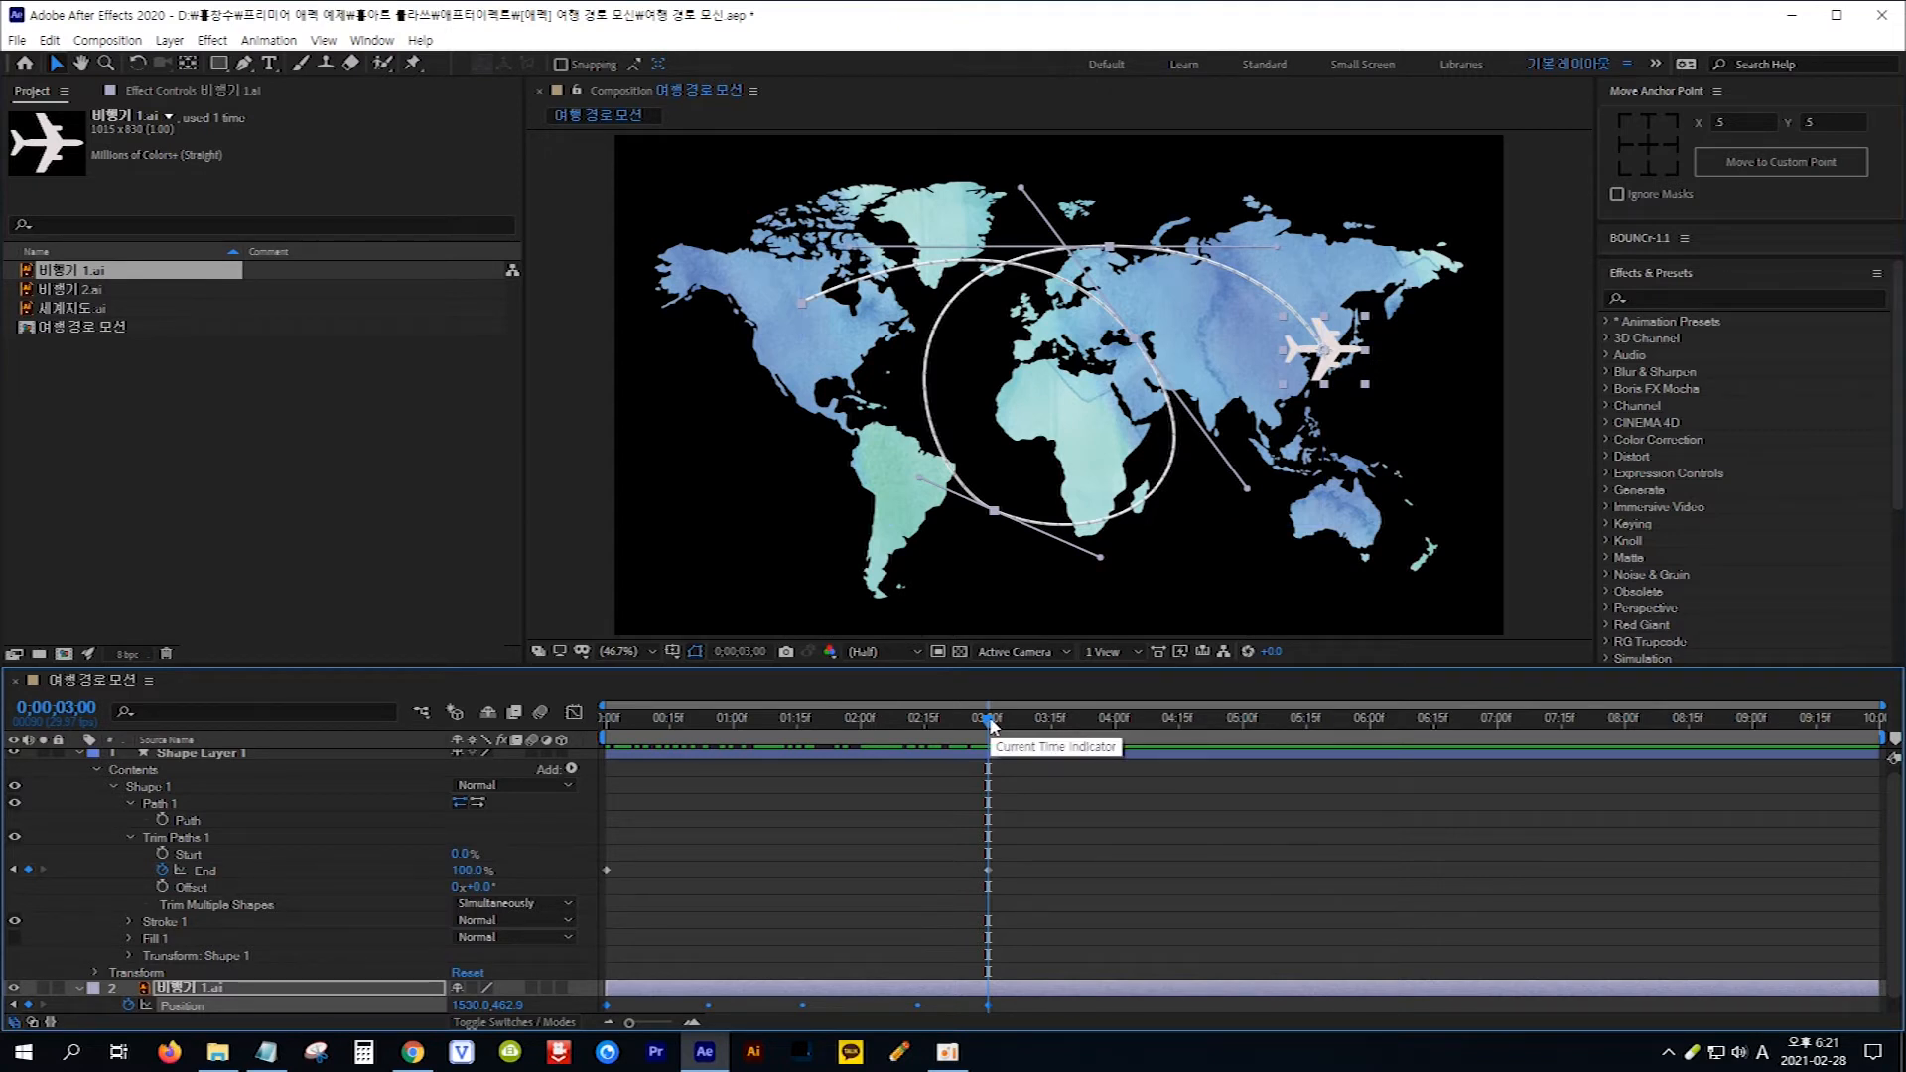
- Set the airplane layer's Auto-Orientation to Orient Along Path and scrub through the flight to preview it
left_click(268, 994)
right_click(270, 996)
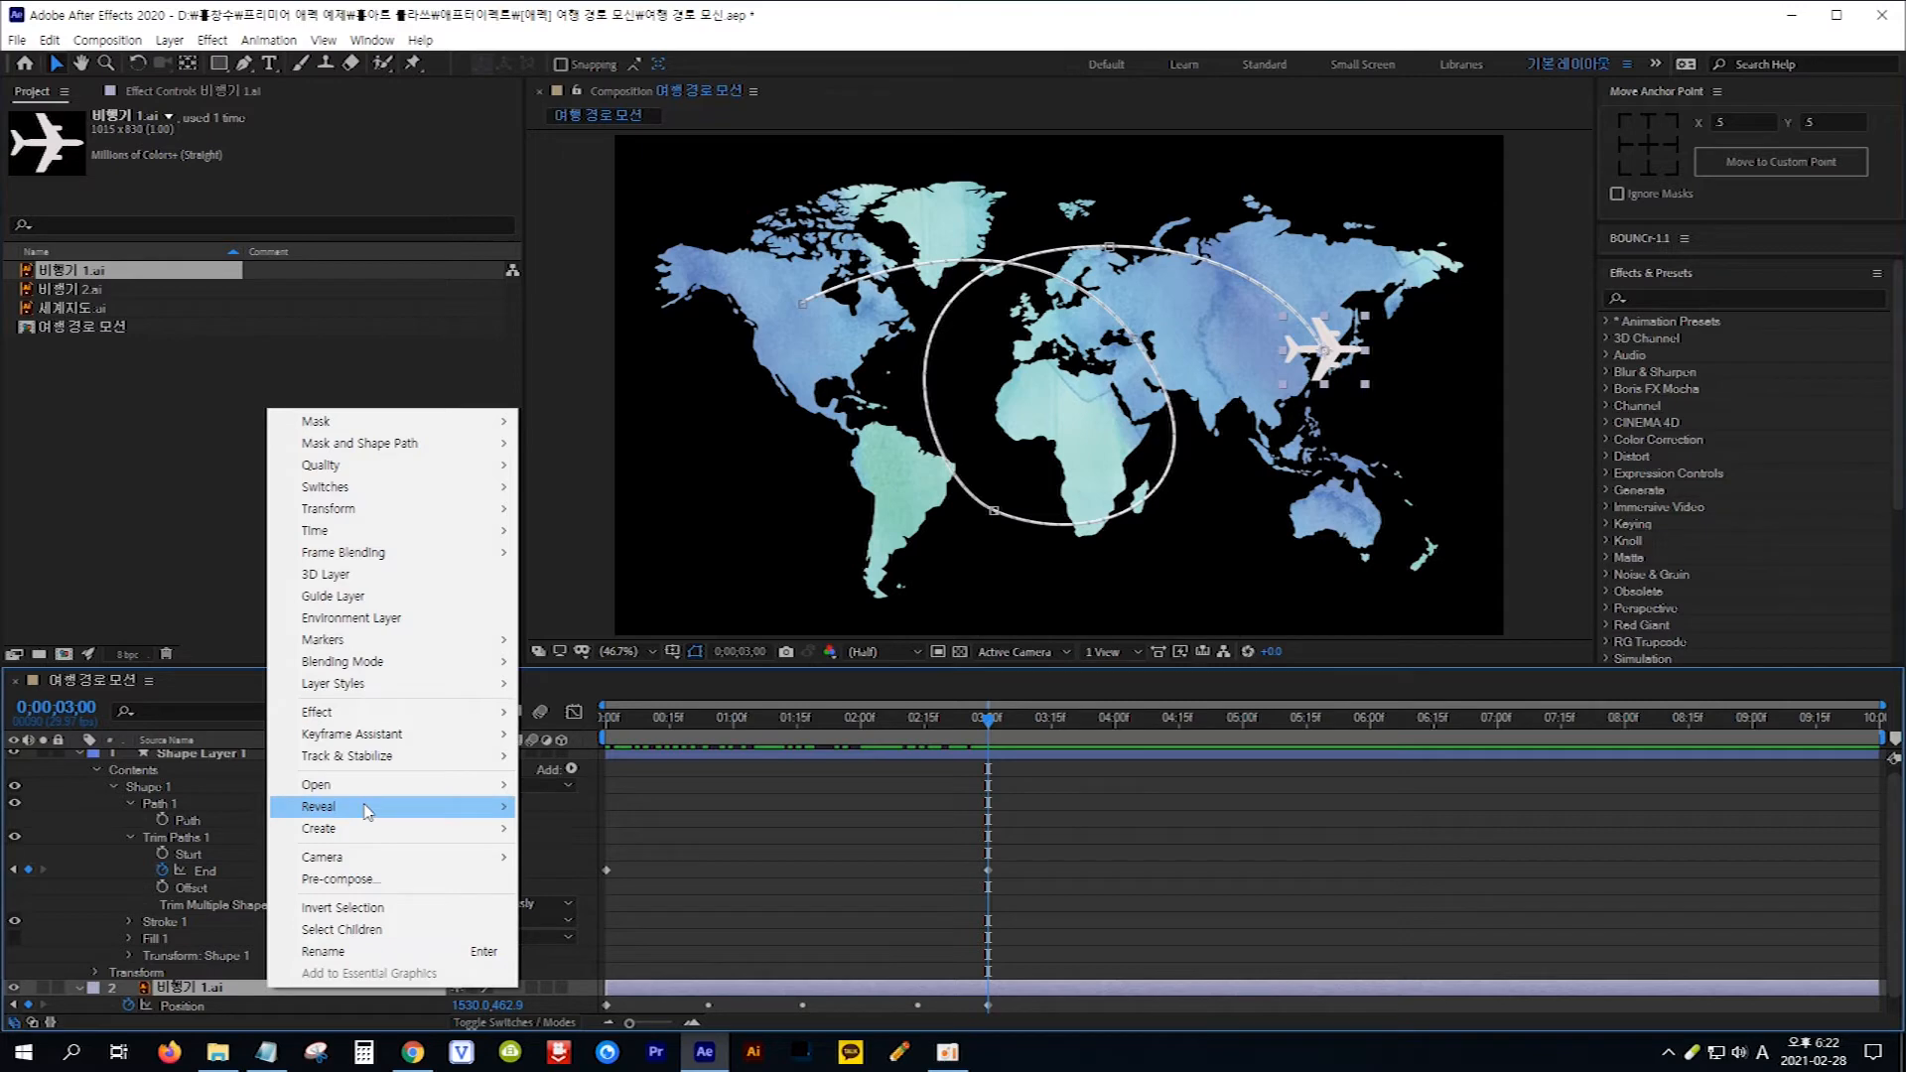
mouse_move(463, 515)
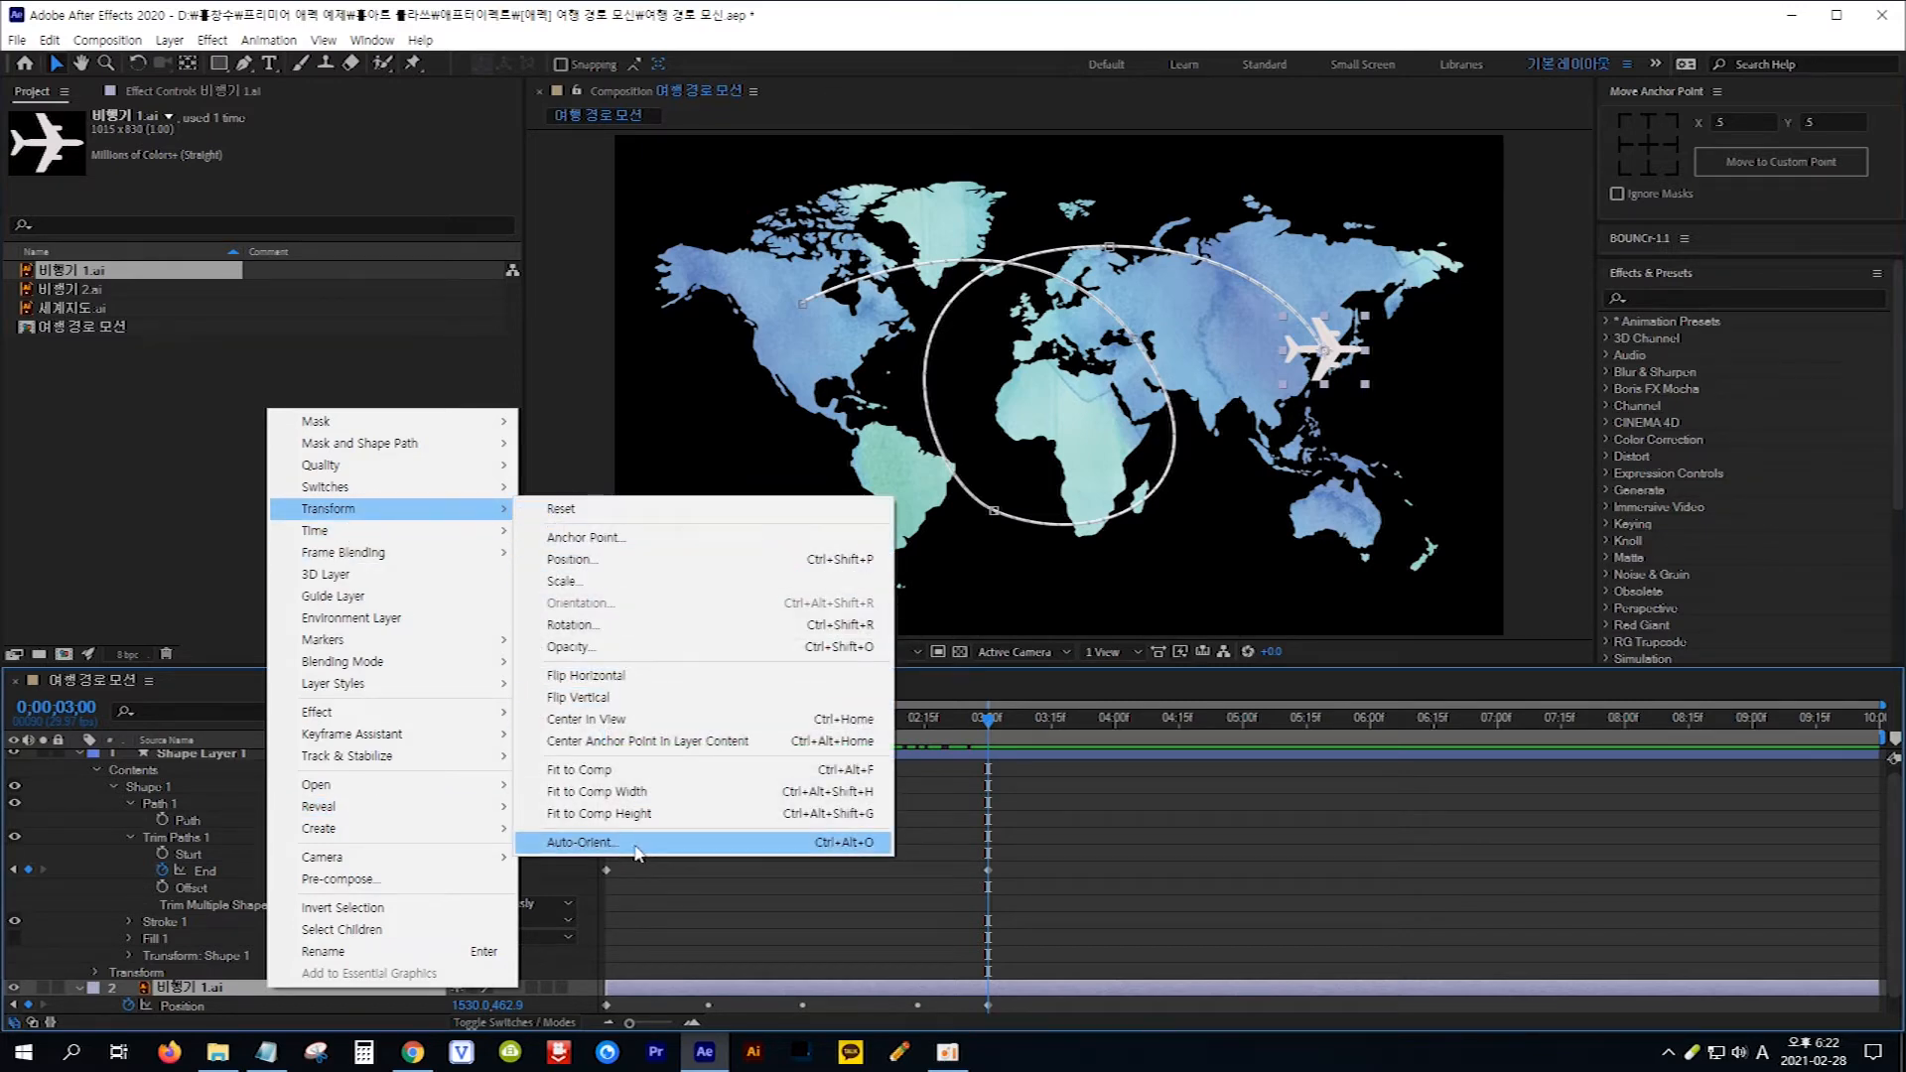
left_click(667, 846)
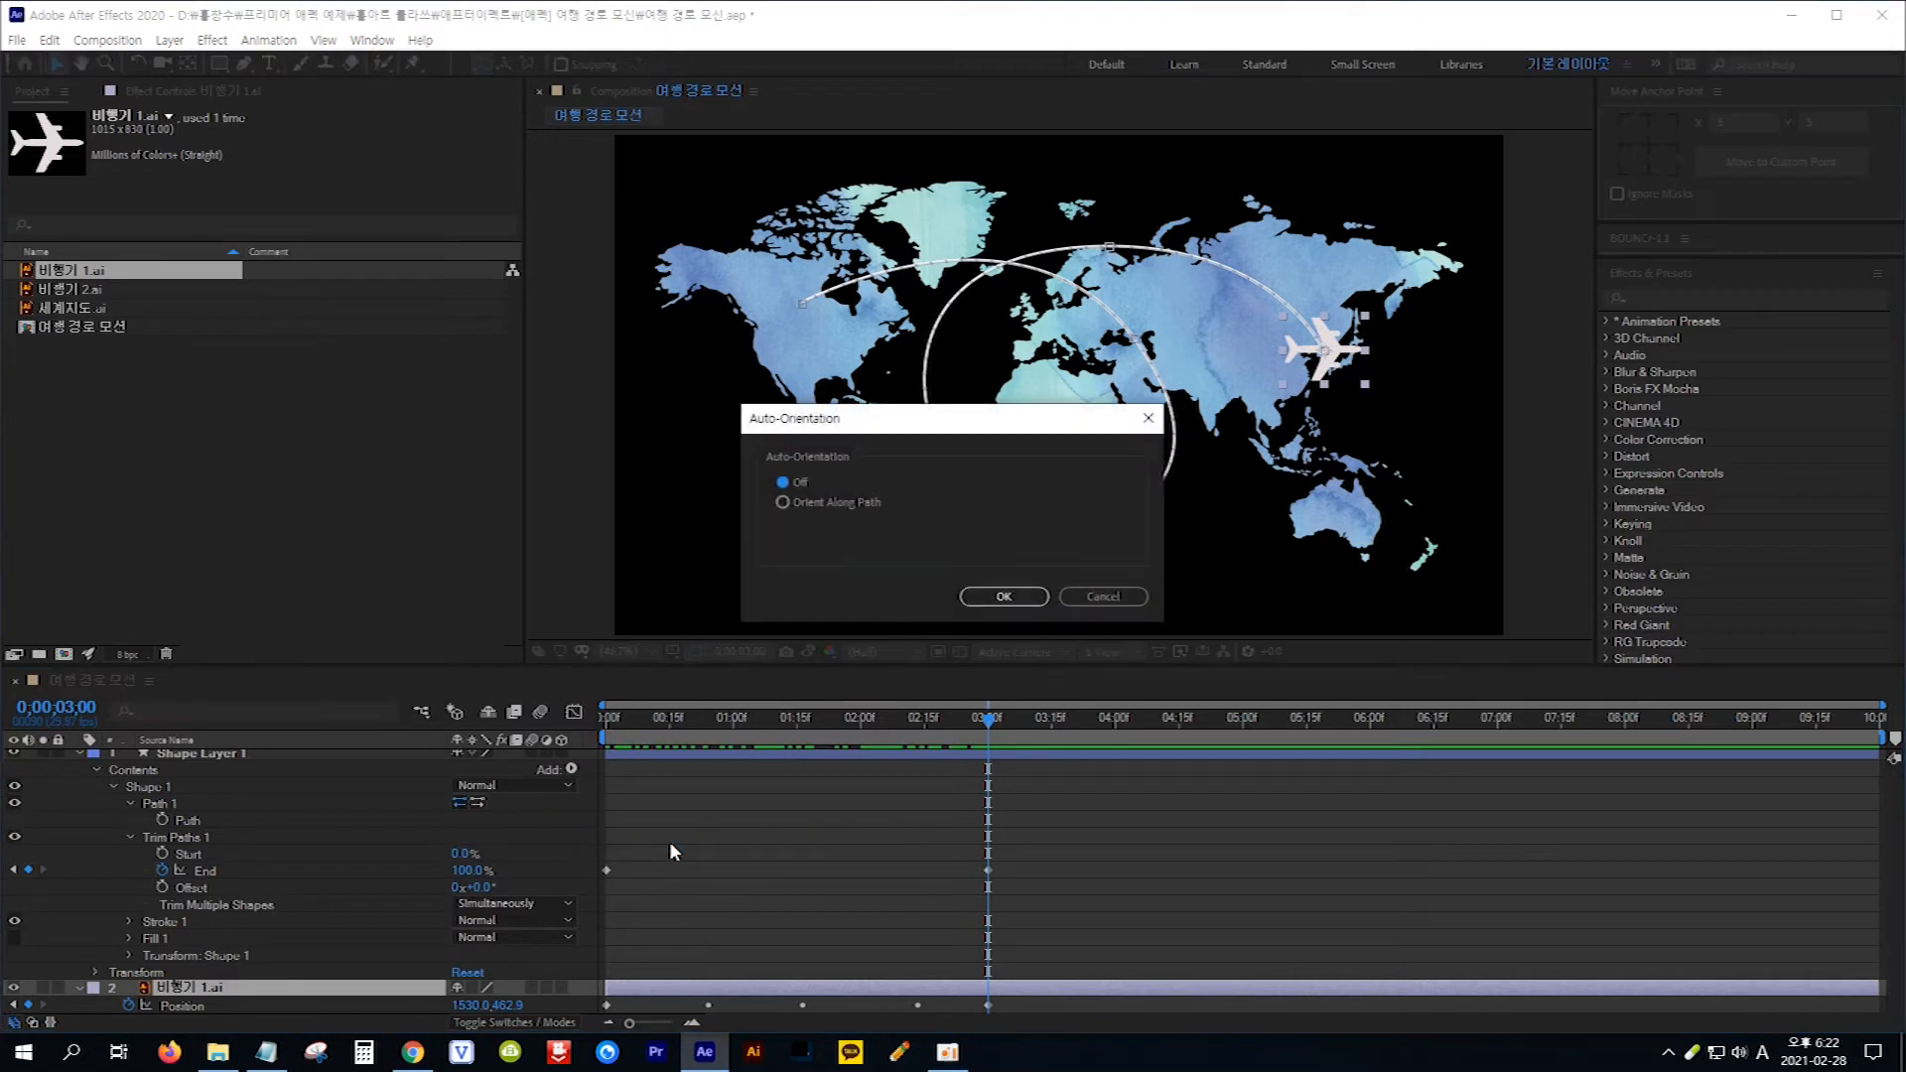
left_click(785, 503)
left_click(1002, 597)
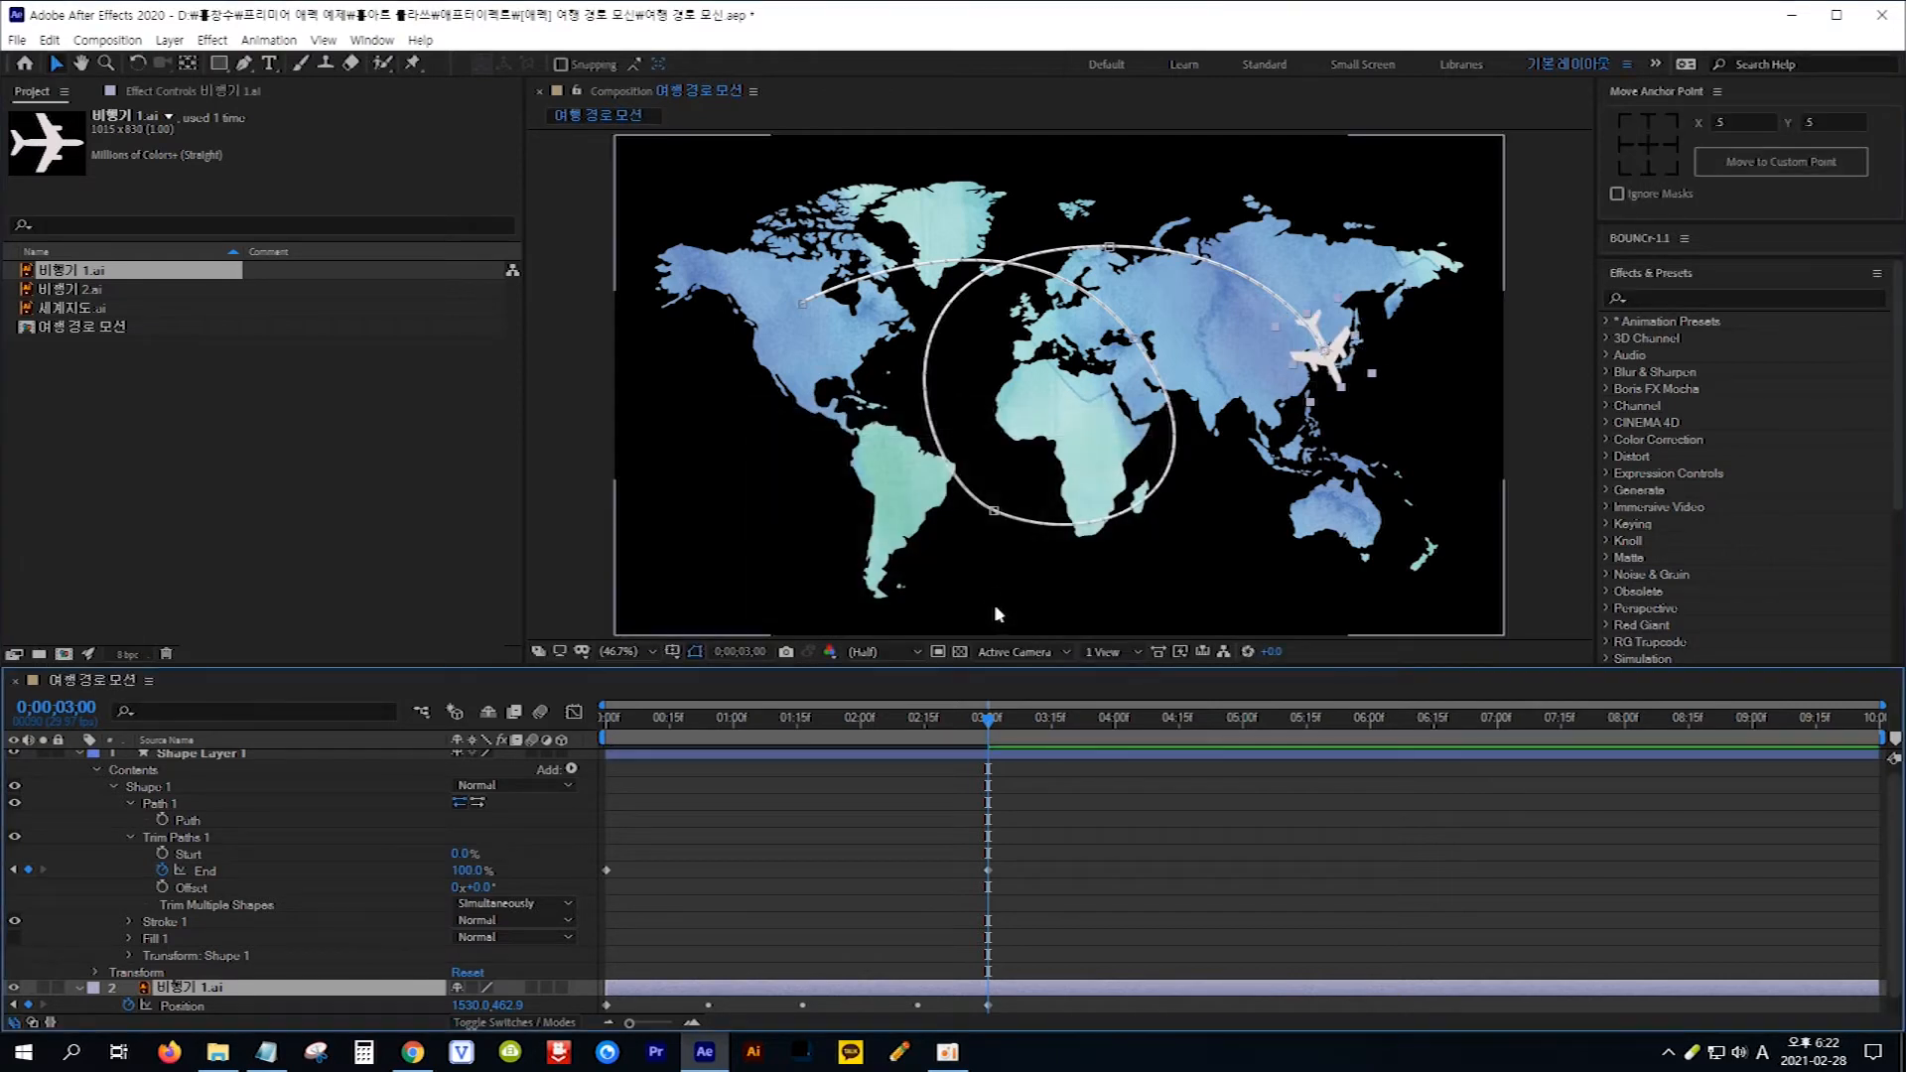
left_click_drag(988, 722, 803, 731)
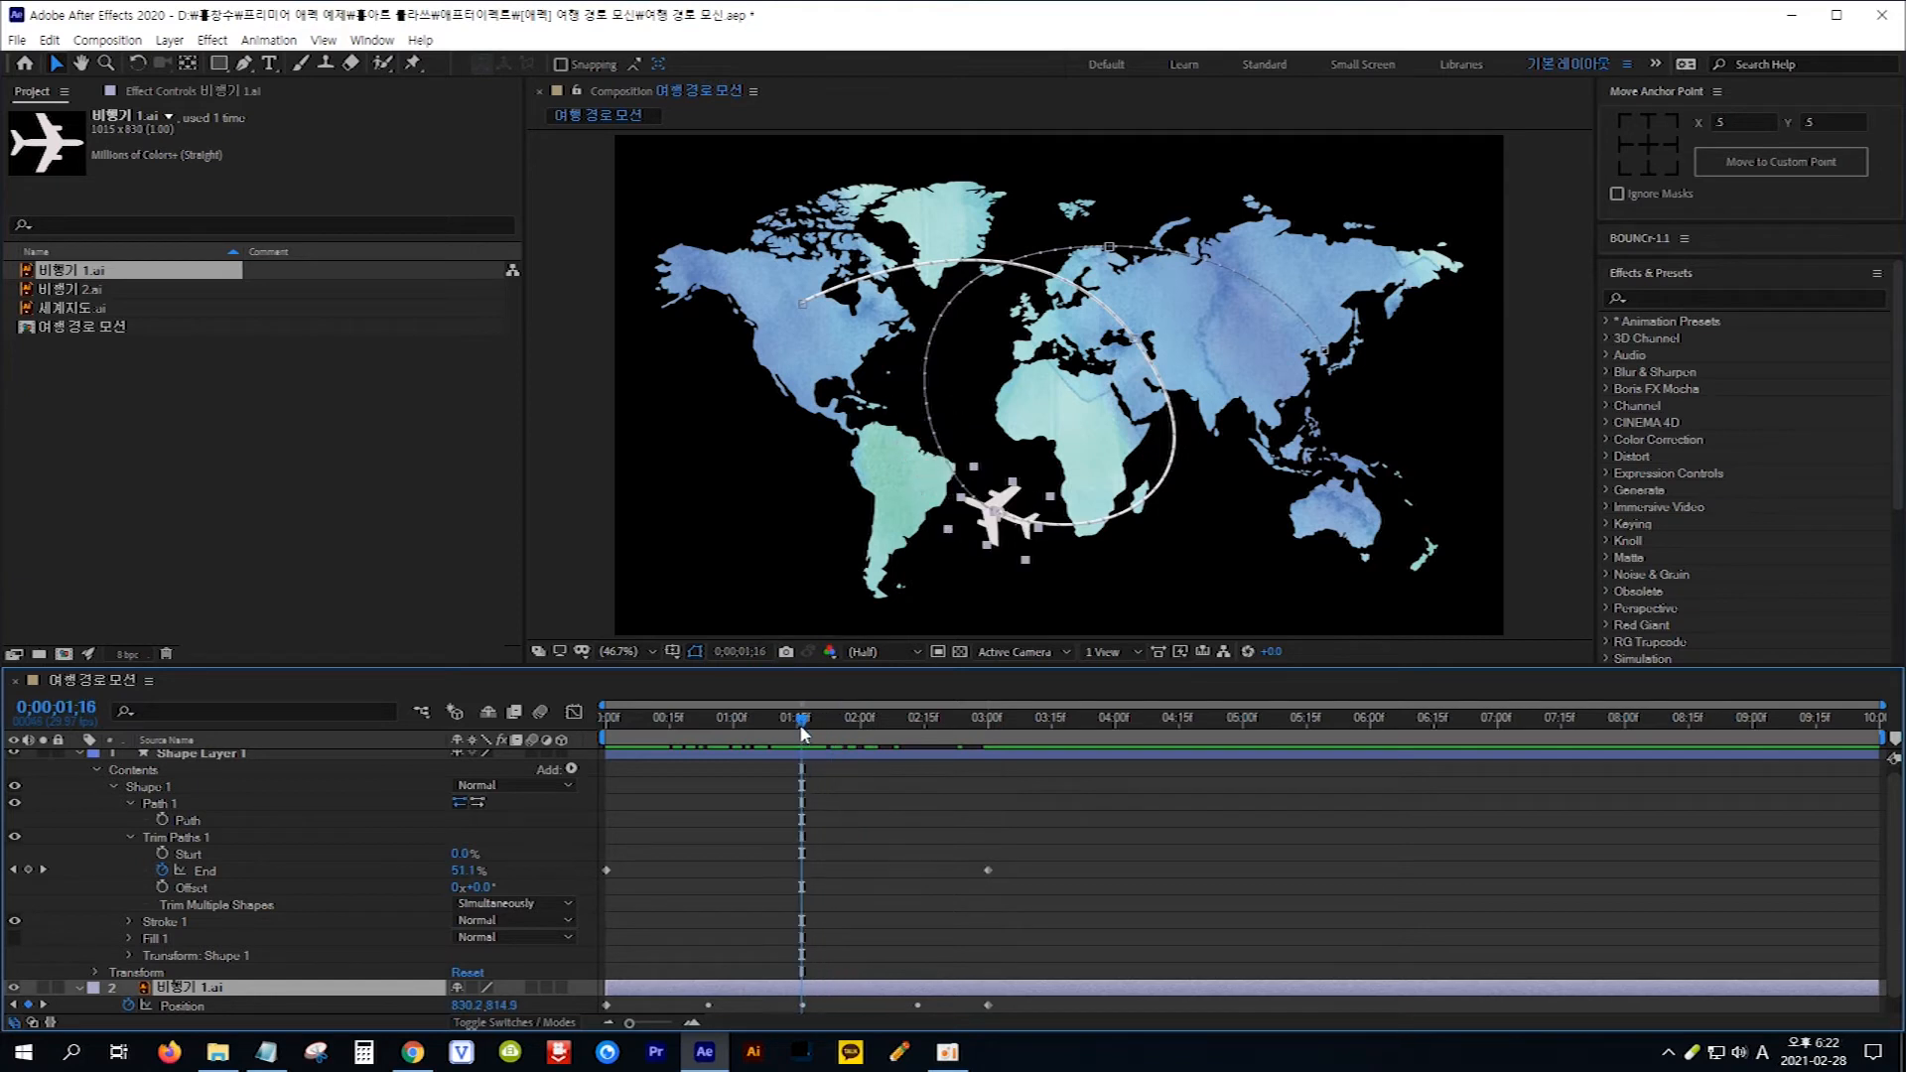
key("Home")
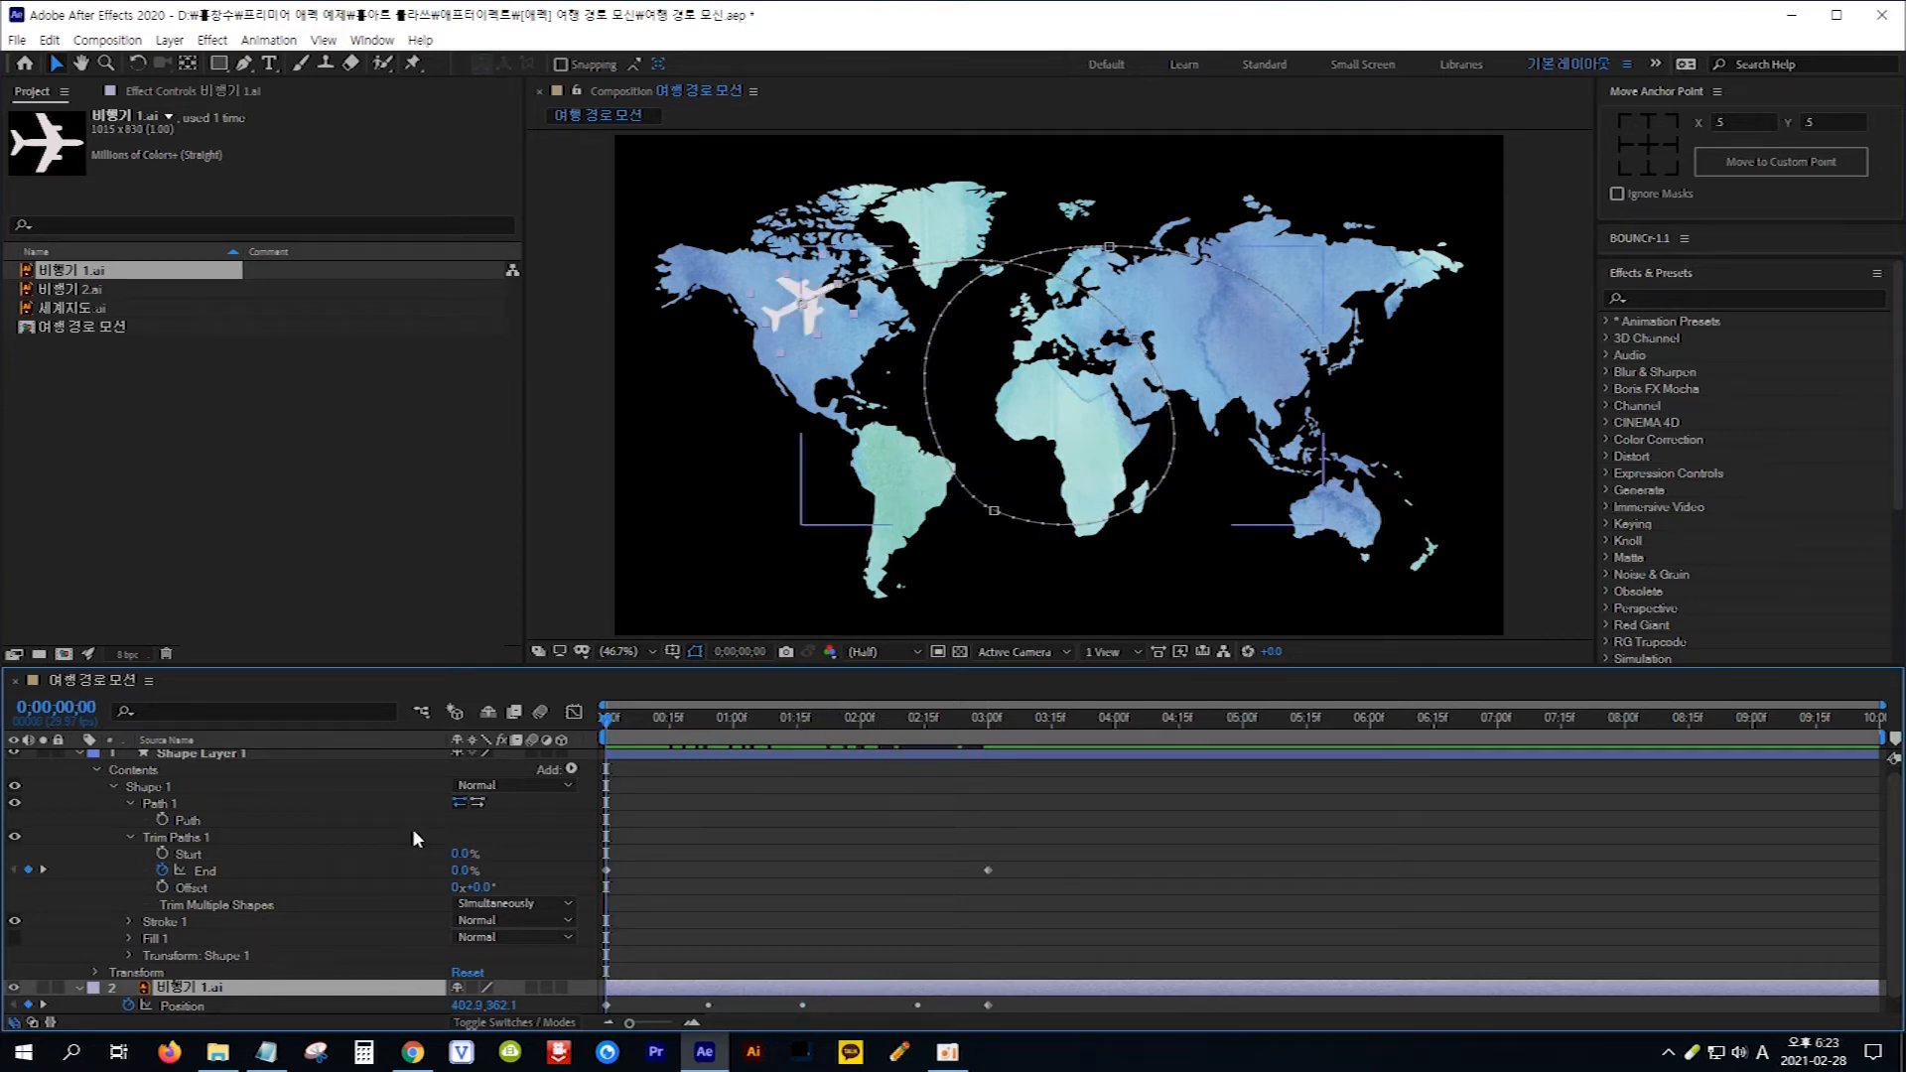
left_click_drag(702, 717, 863, 723)
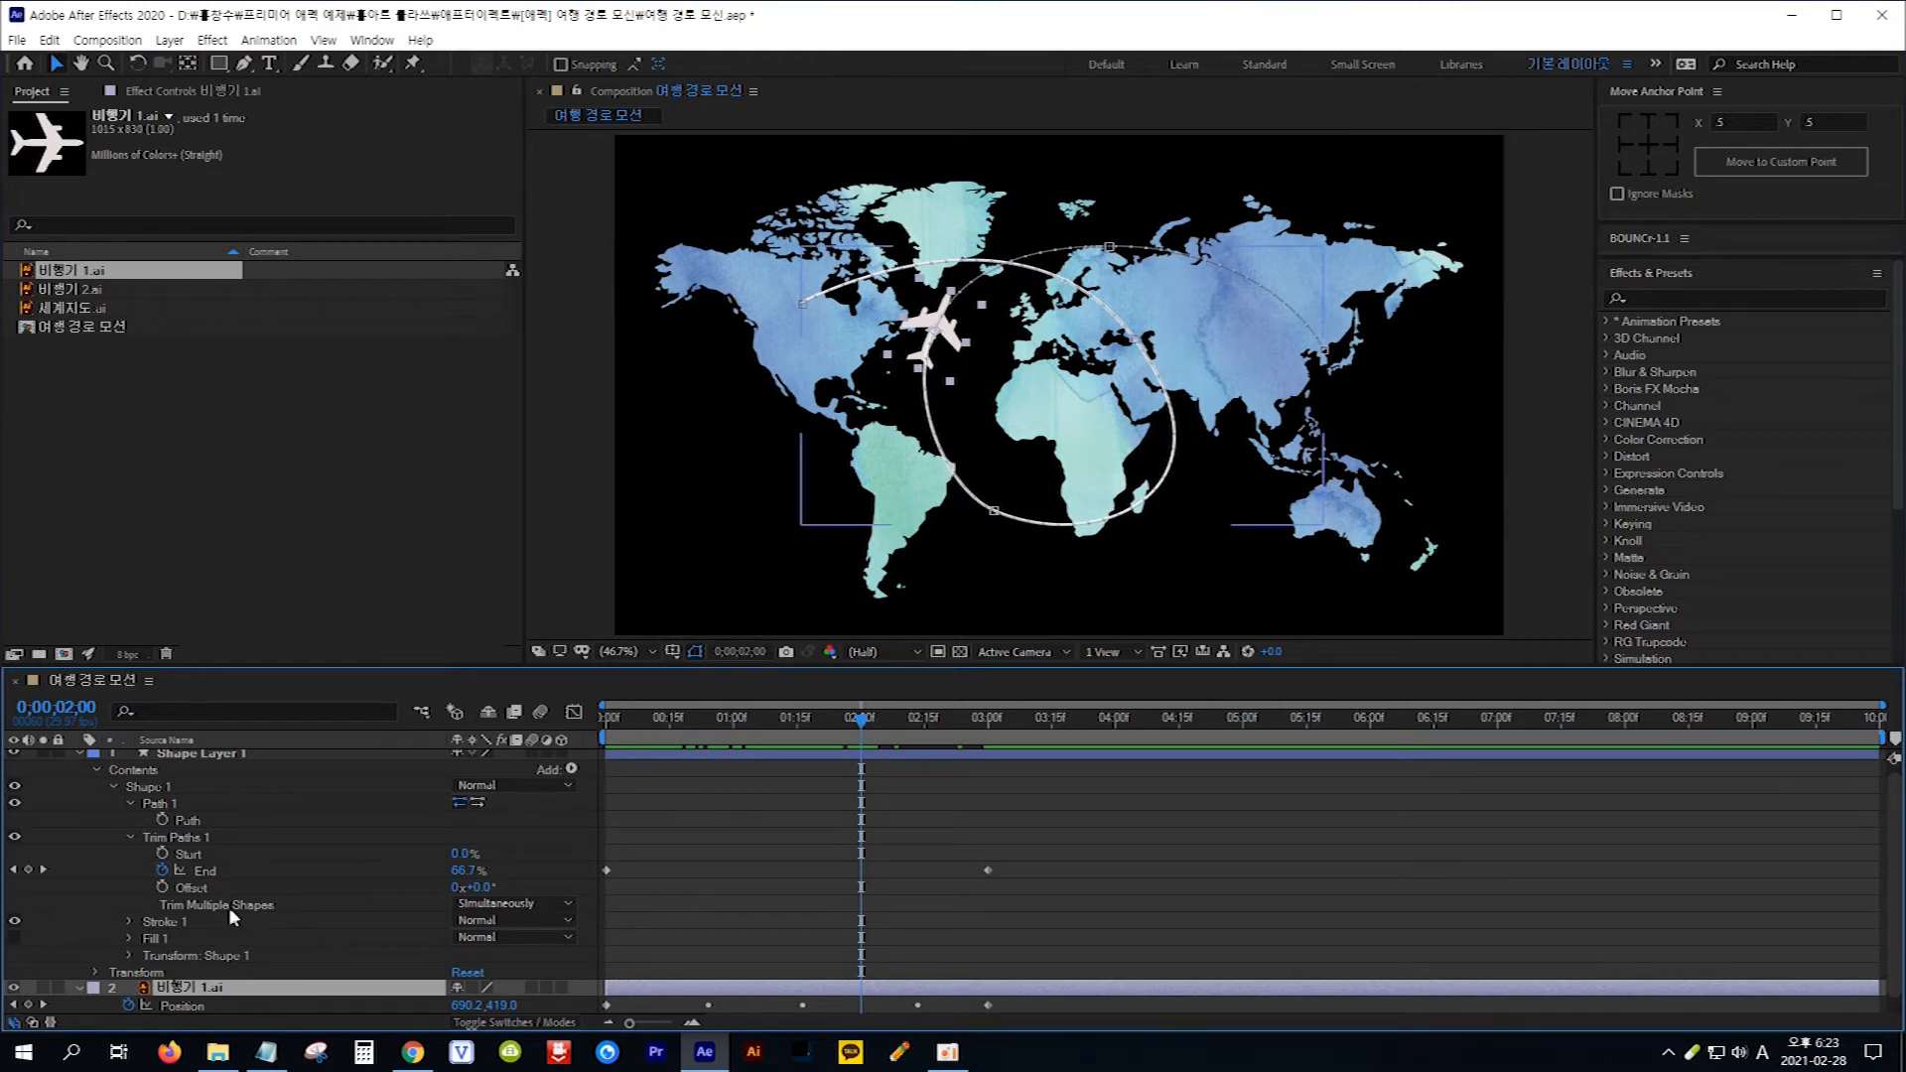
- Add Dashes to the flight path's stroke with a Dash value of 10 and preview the dashed line
left_click(128, 921)
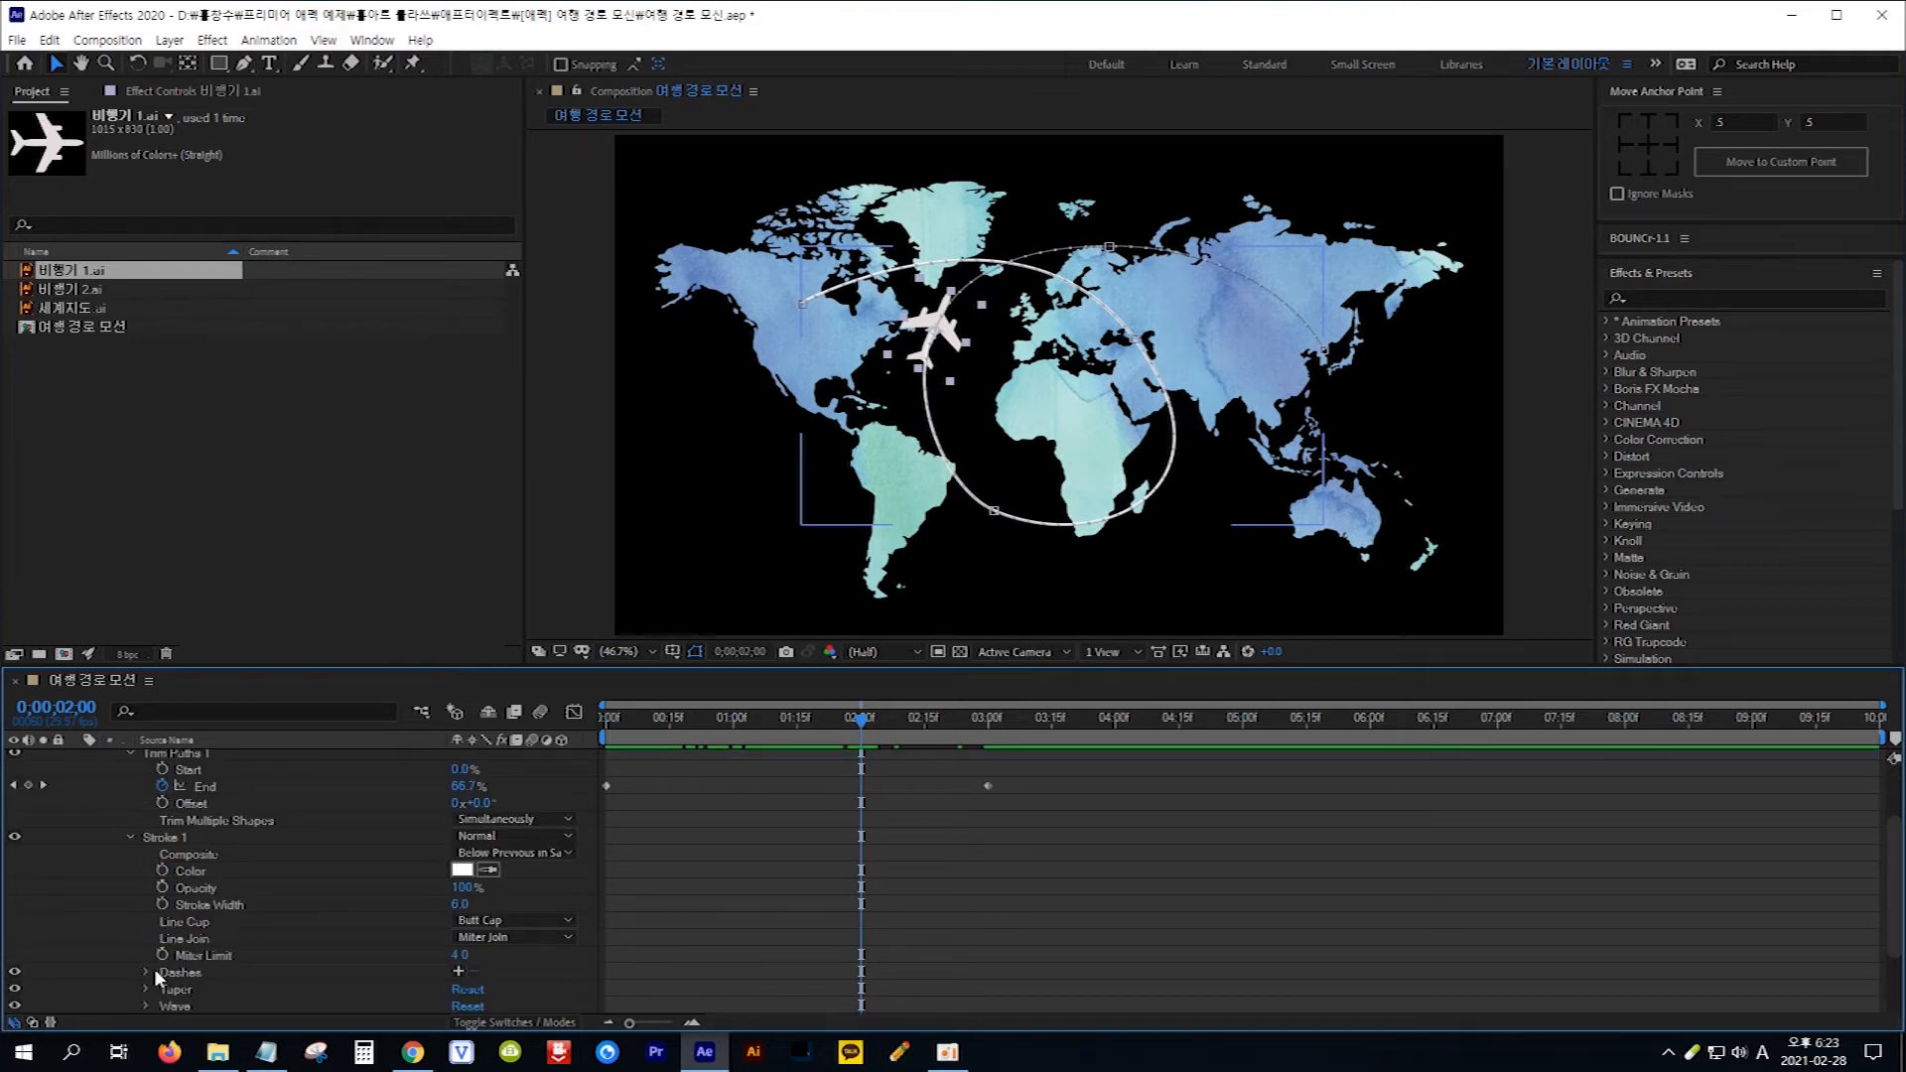
left_click(459, 972)
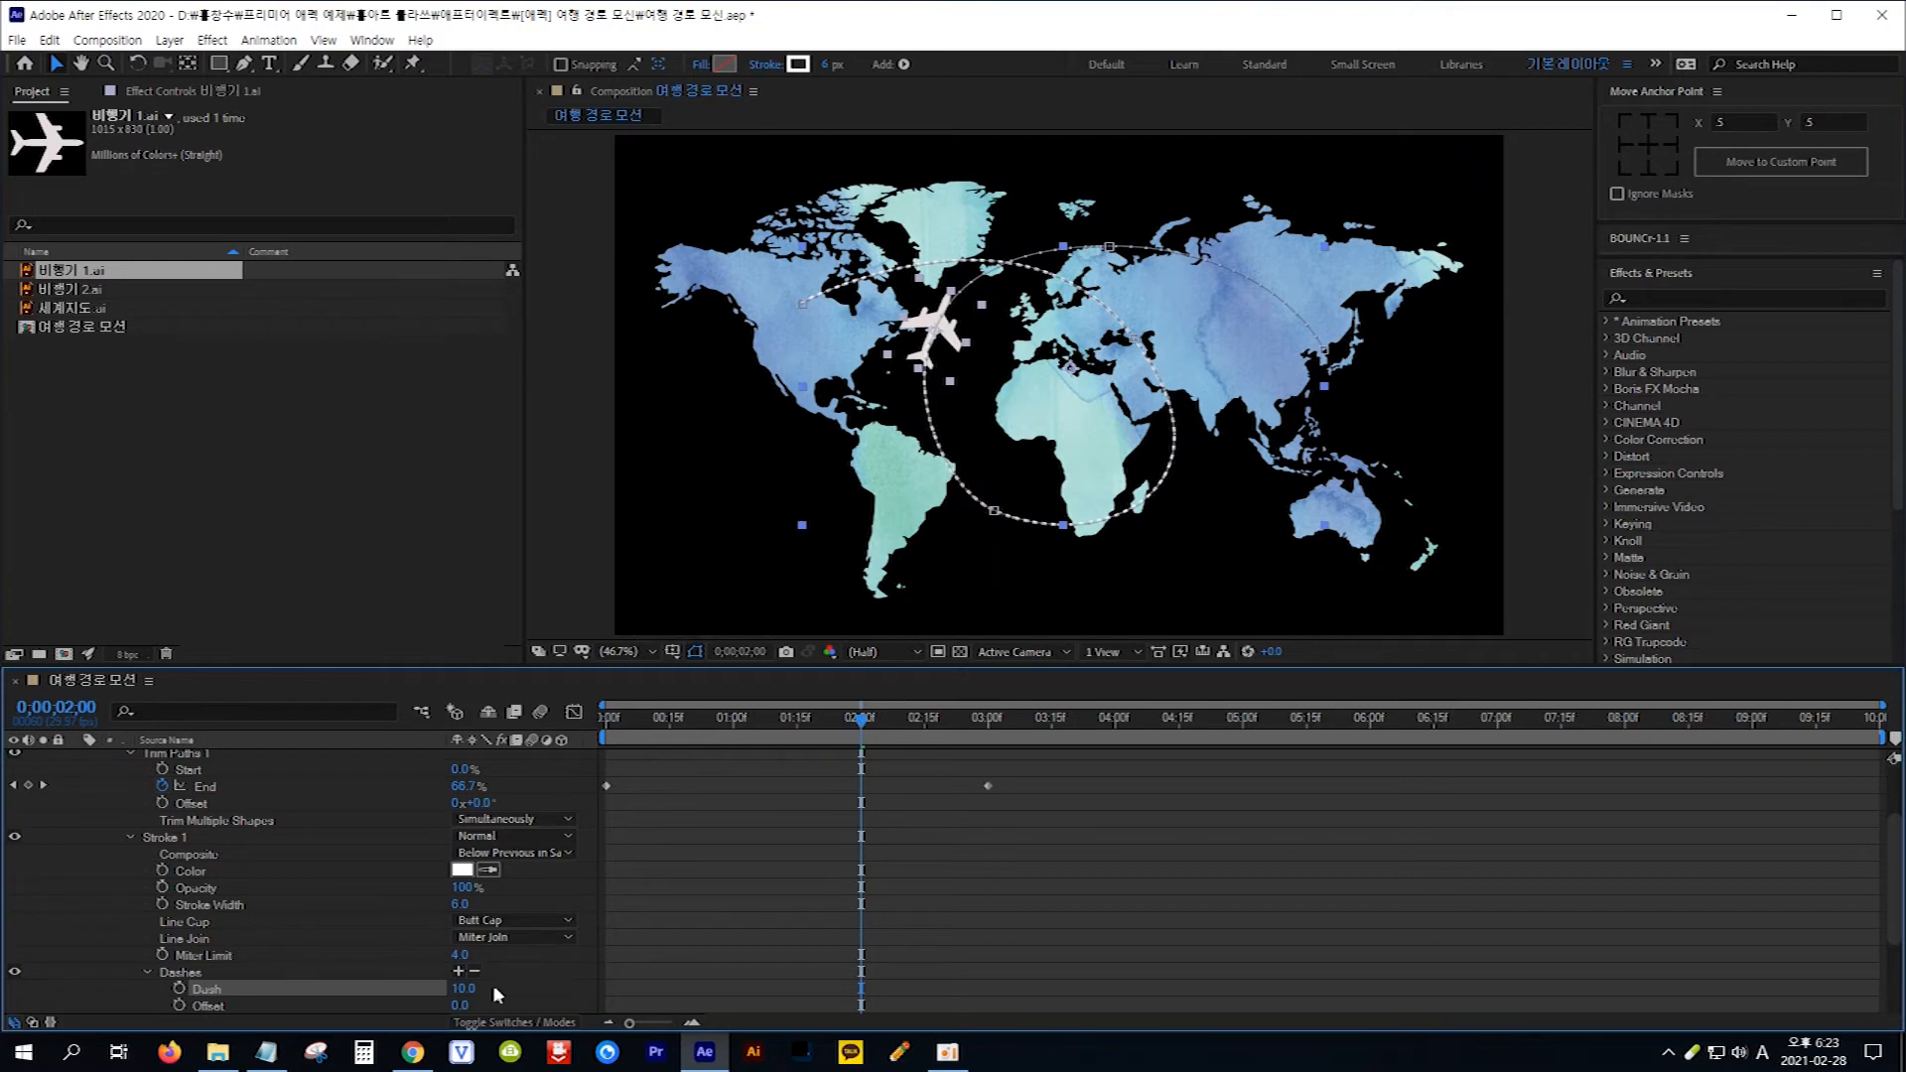
left_click_drag(464, 991, 459, 993)
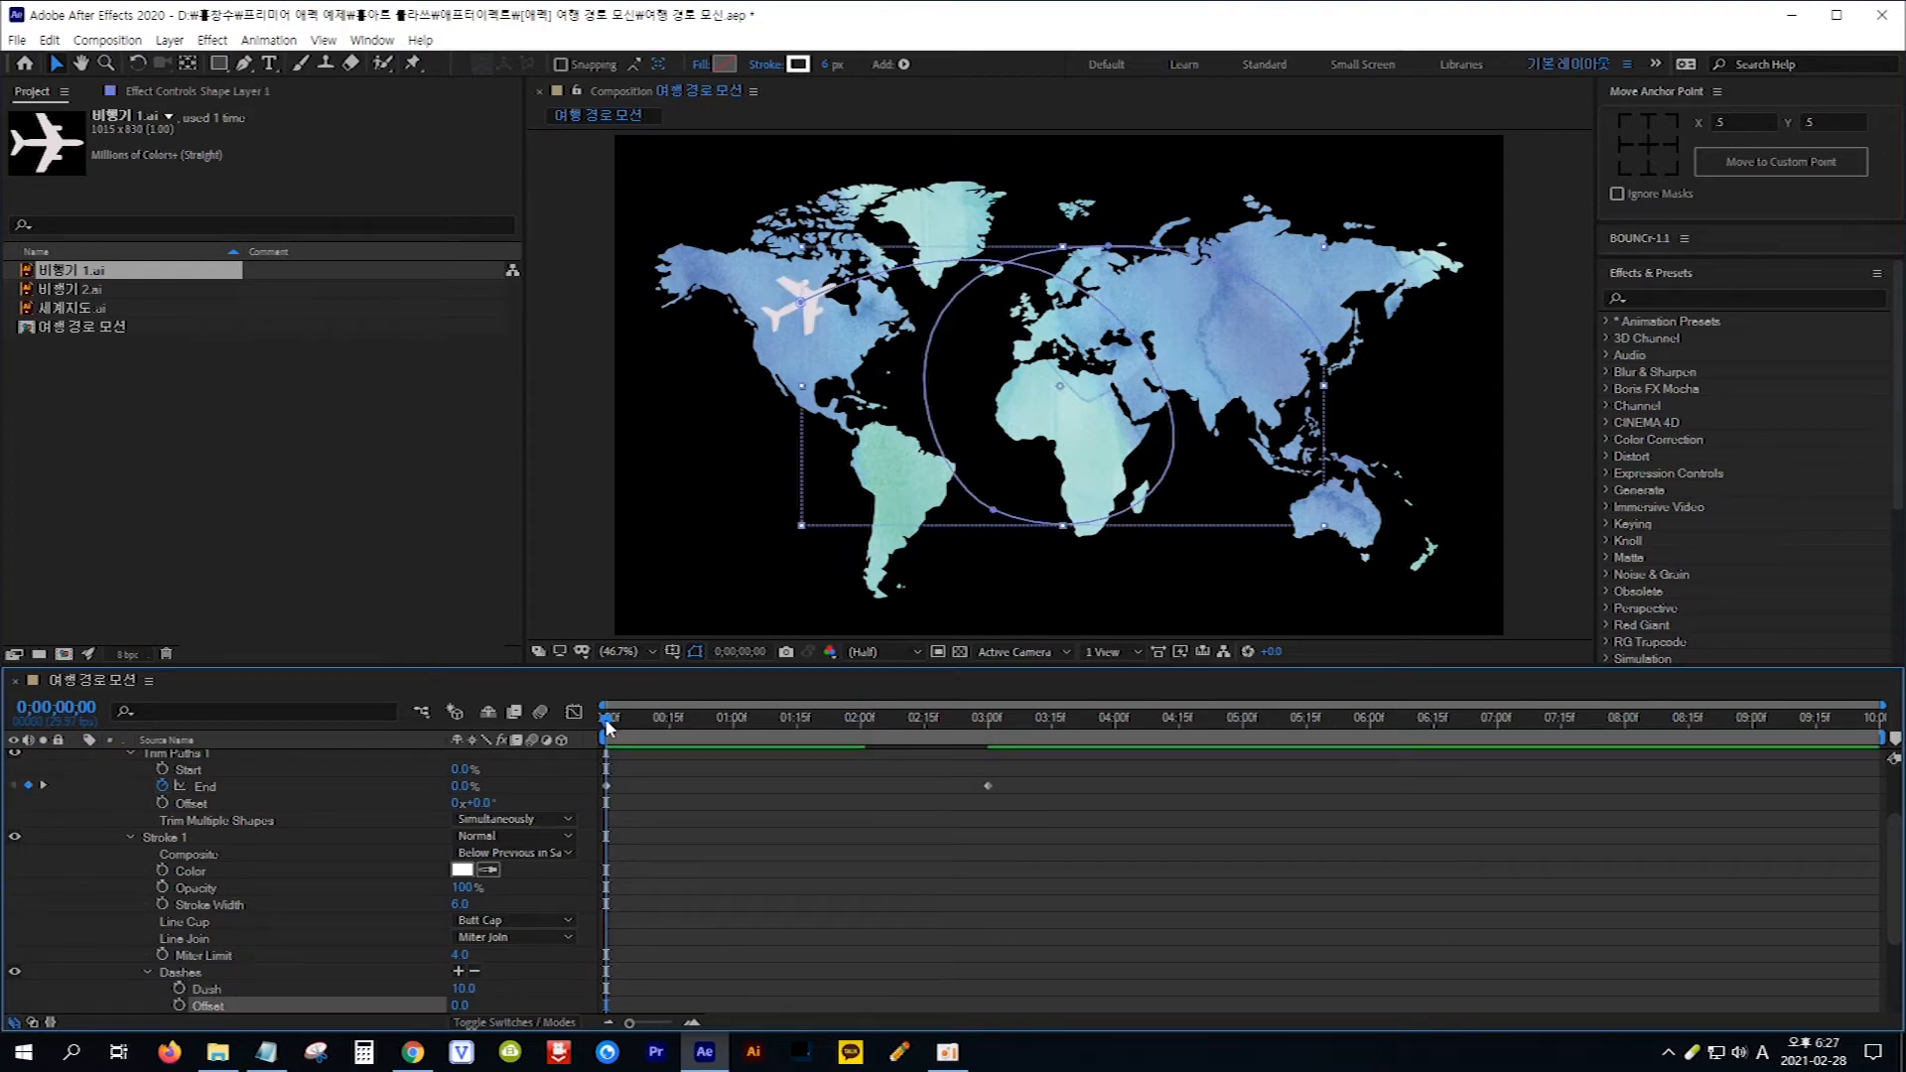
left_click_drag(608, 721, 852, 745)
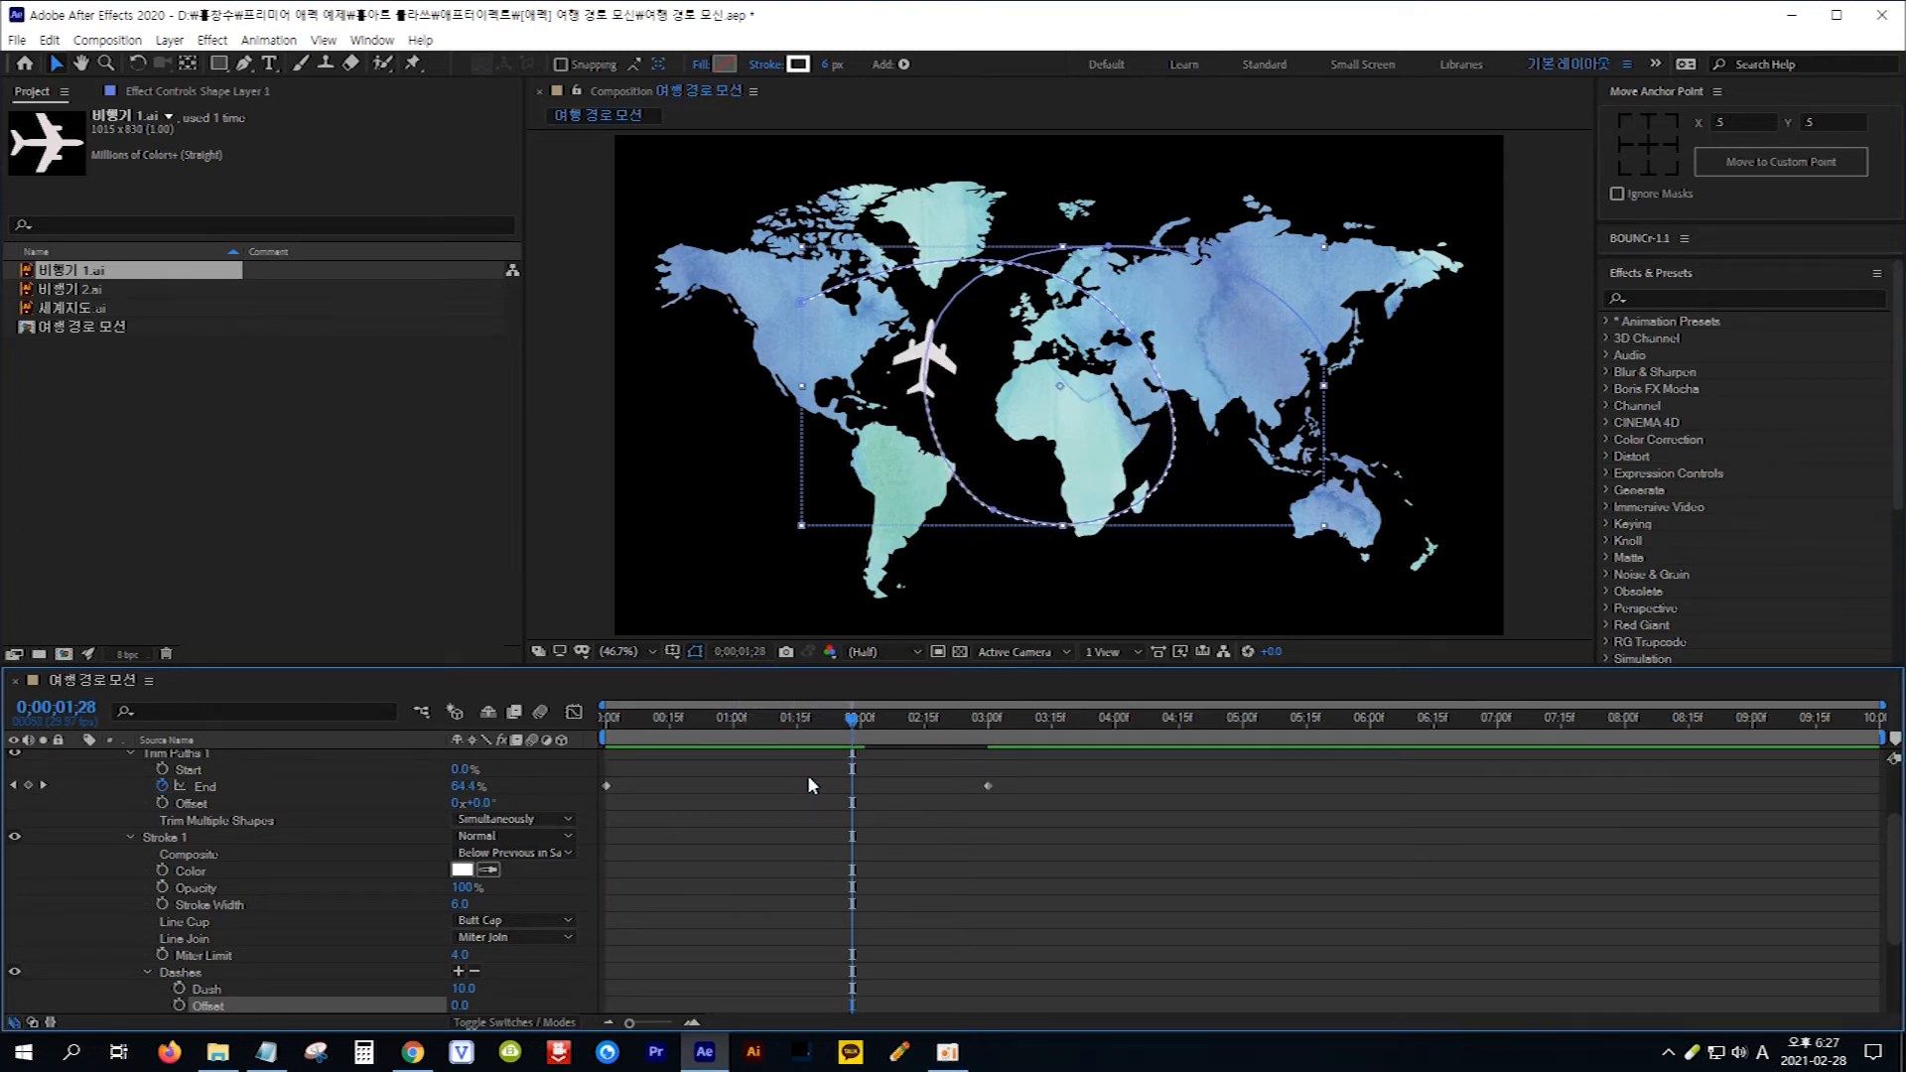
- Set the stroke's dash Offset to 100 and keyframe it at 0;00;00;00
key("Home")
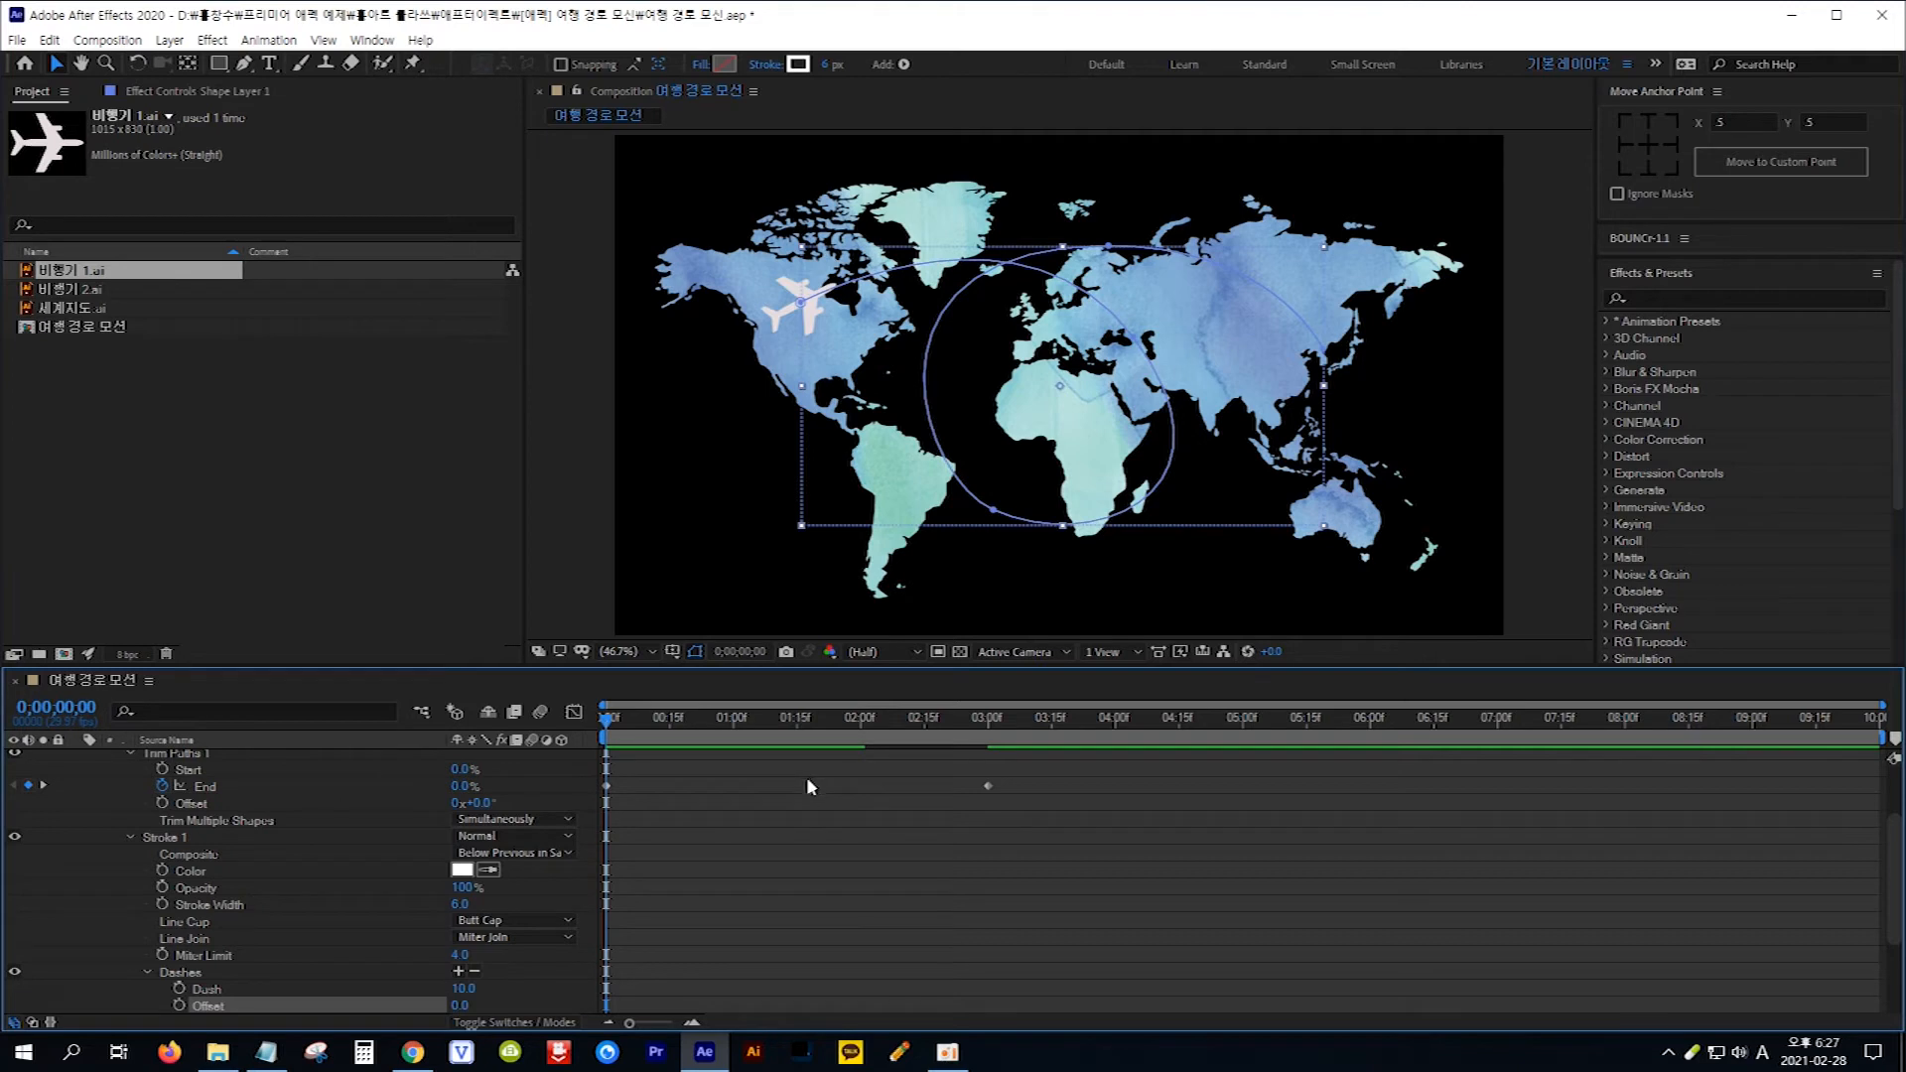
left_click(463, 1005)
type("100")
key("Return")
left_click(178, 1005)
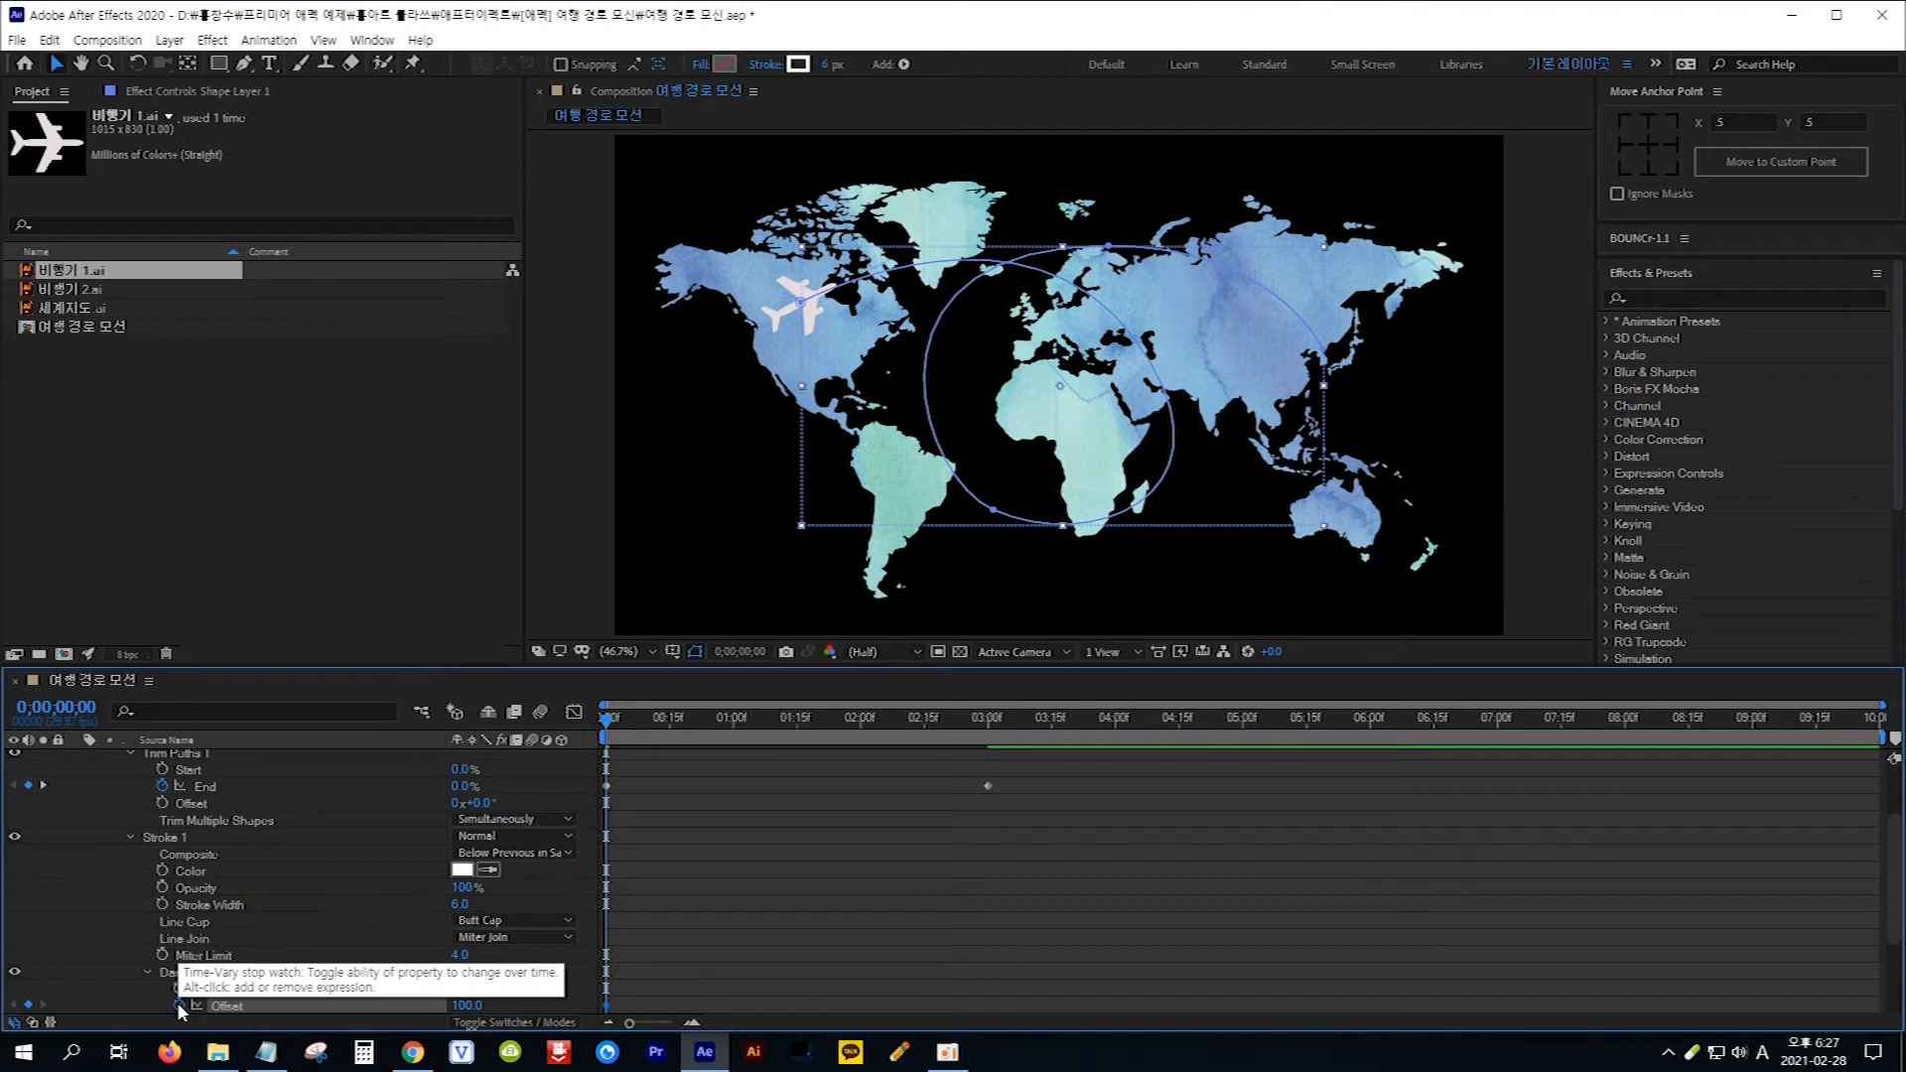
- Keyframe the stroke's dash Offset at 0 at 0;00;03;00
left_click(78, 708)
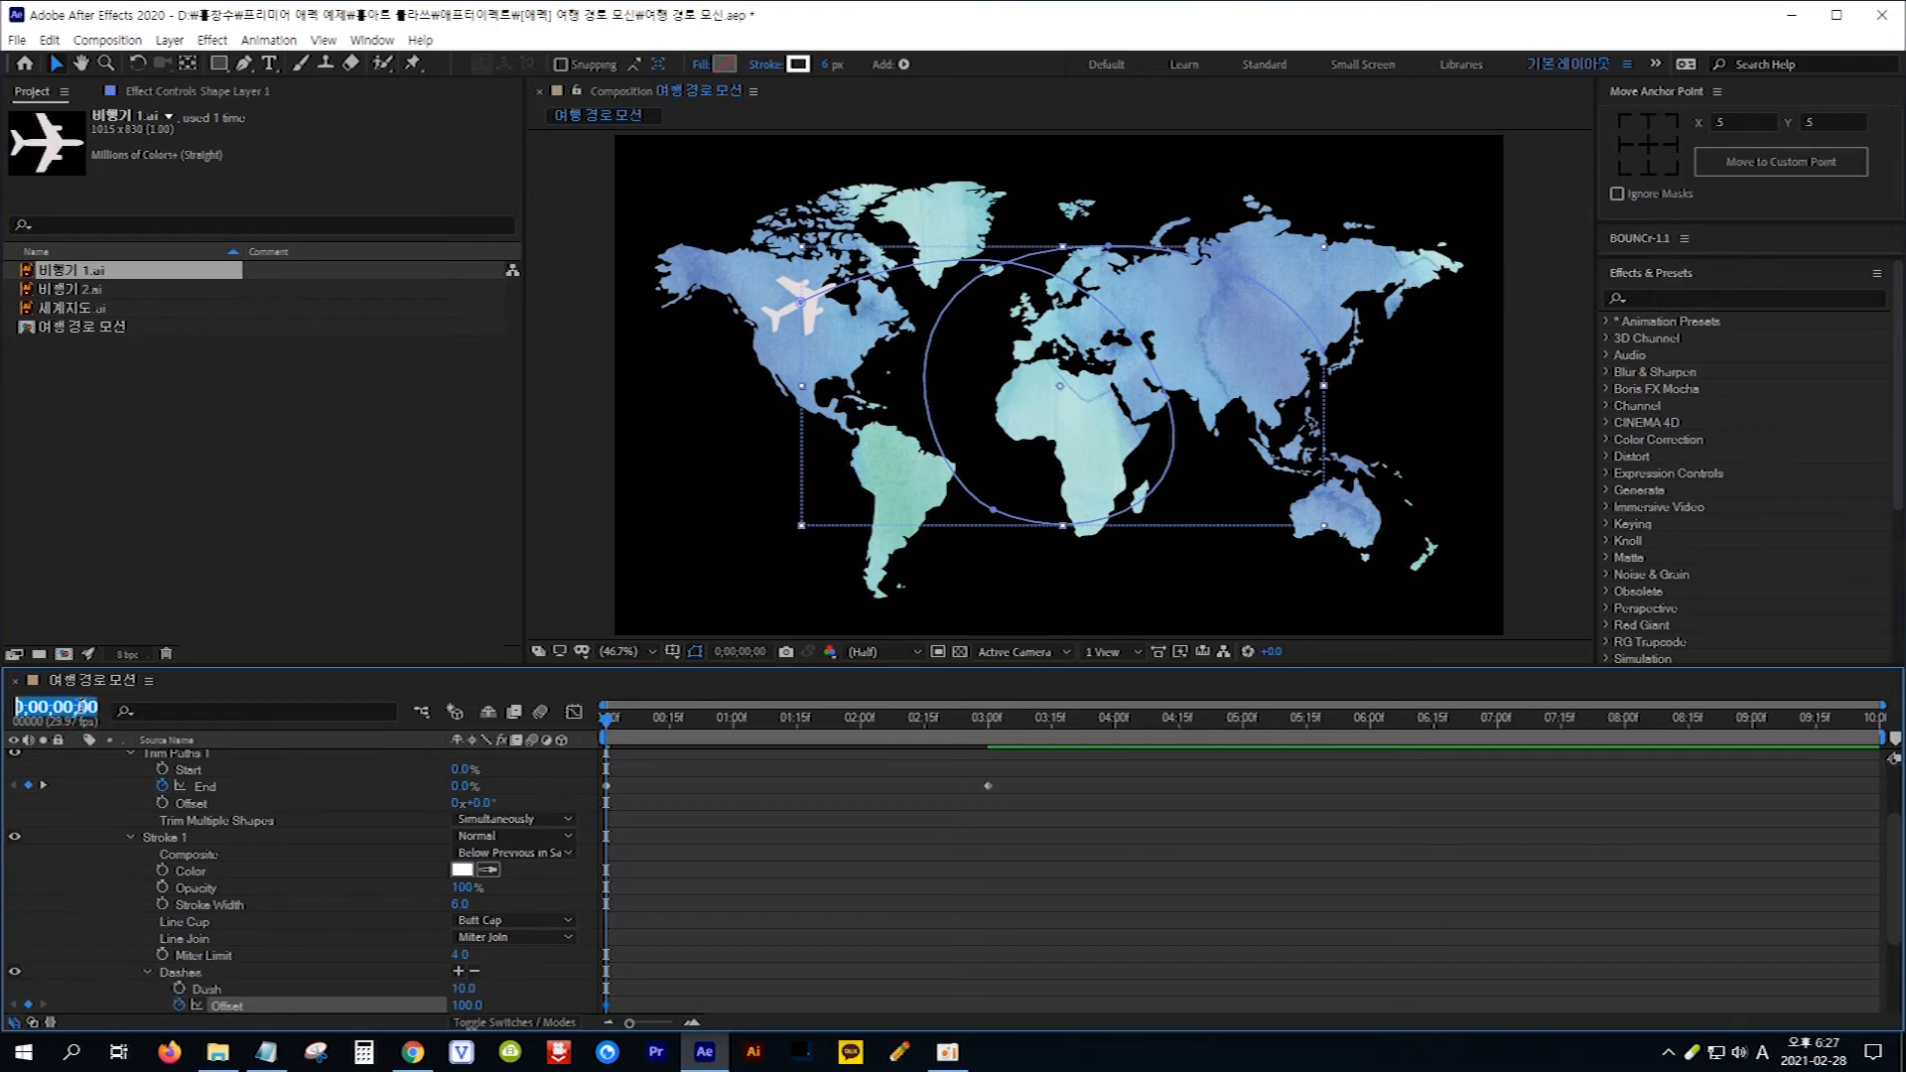
type("300")
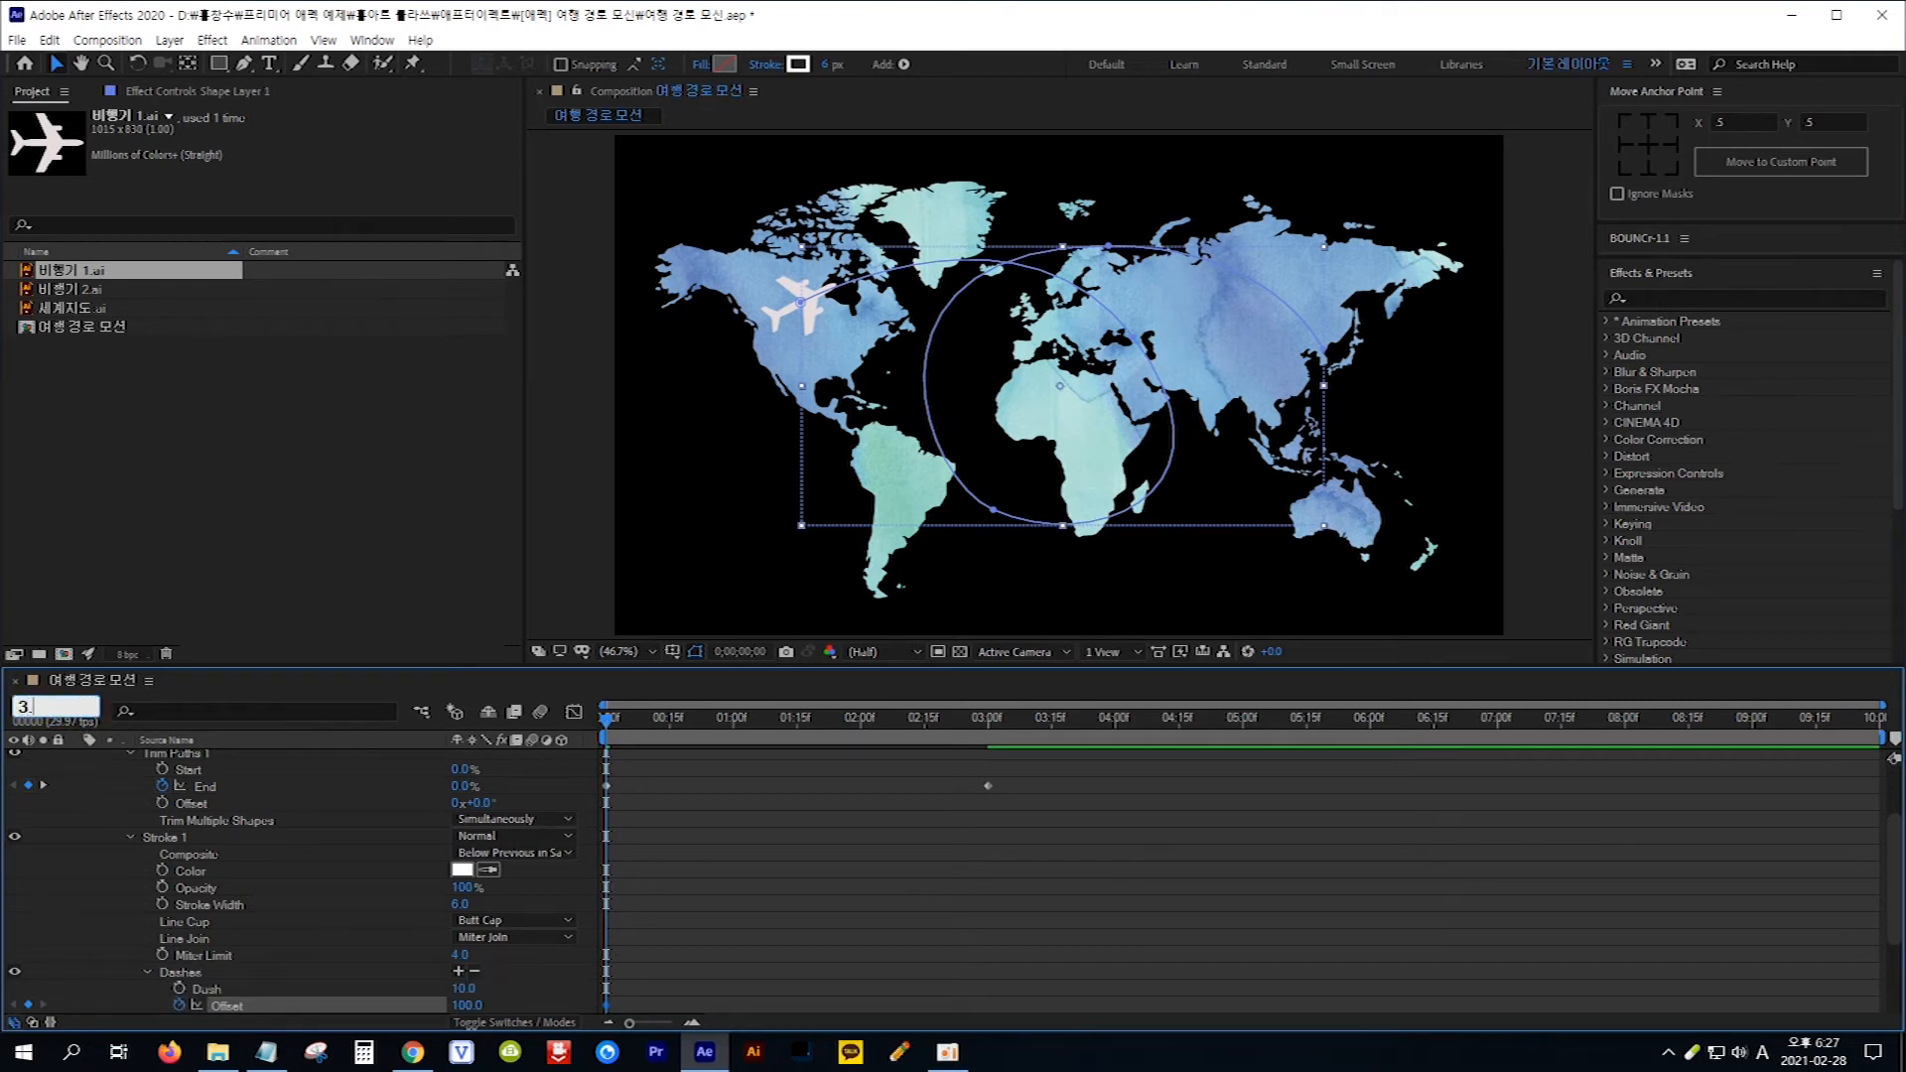
key("Return")
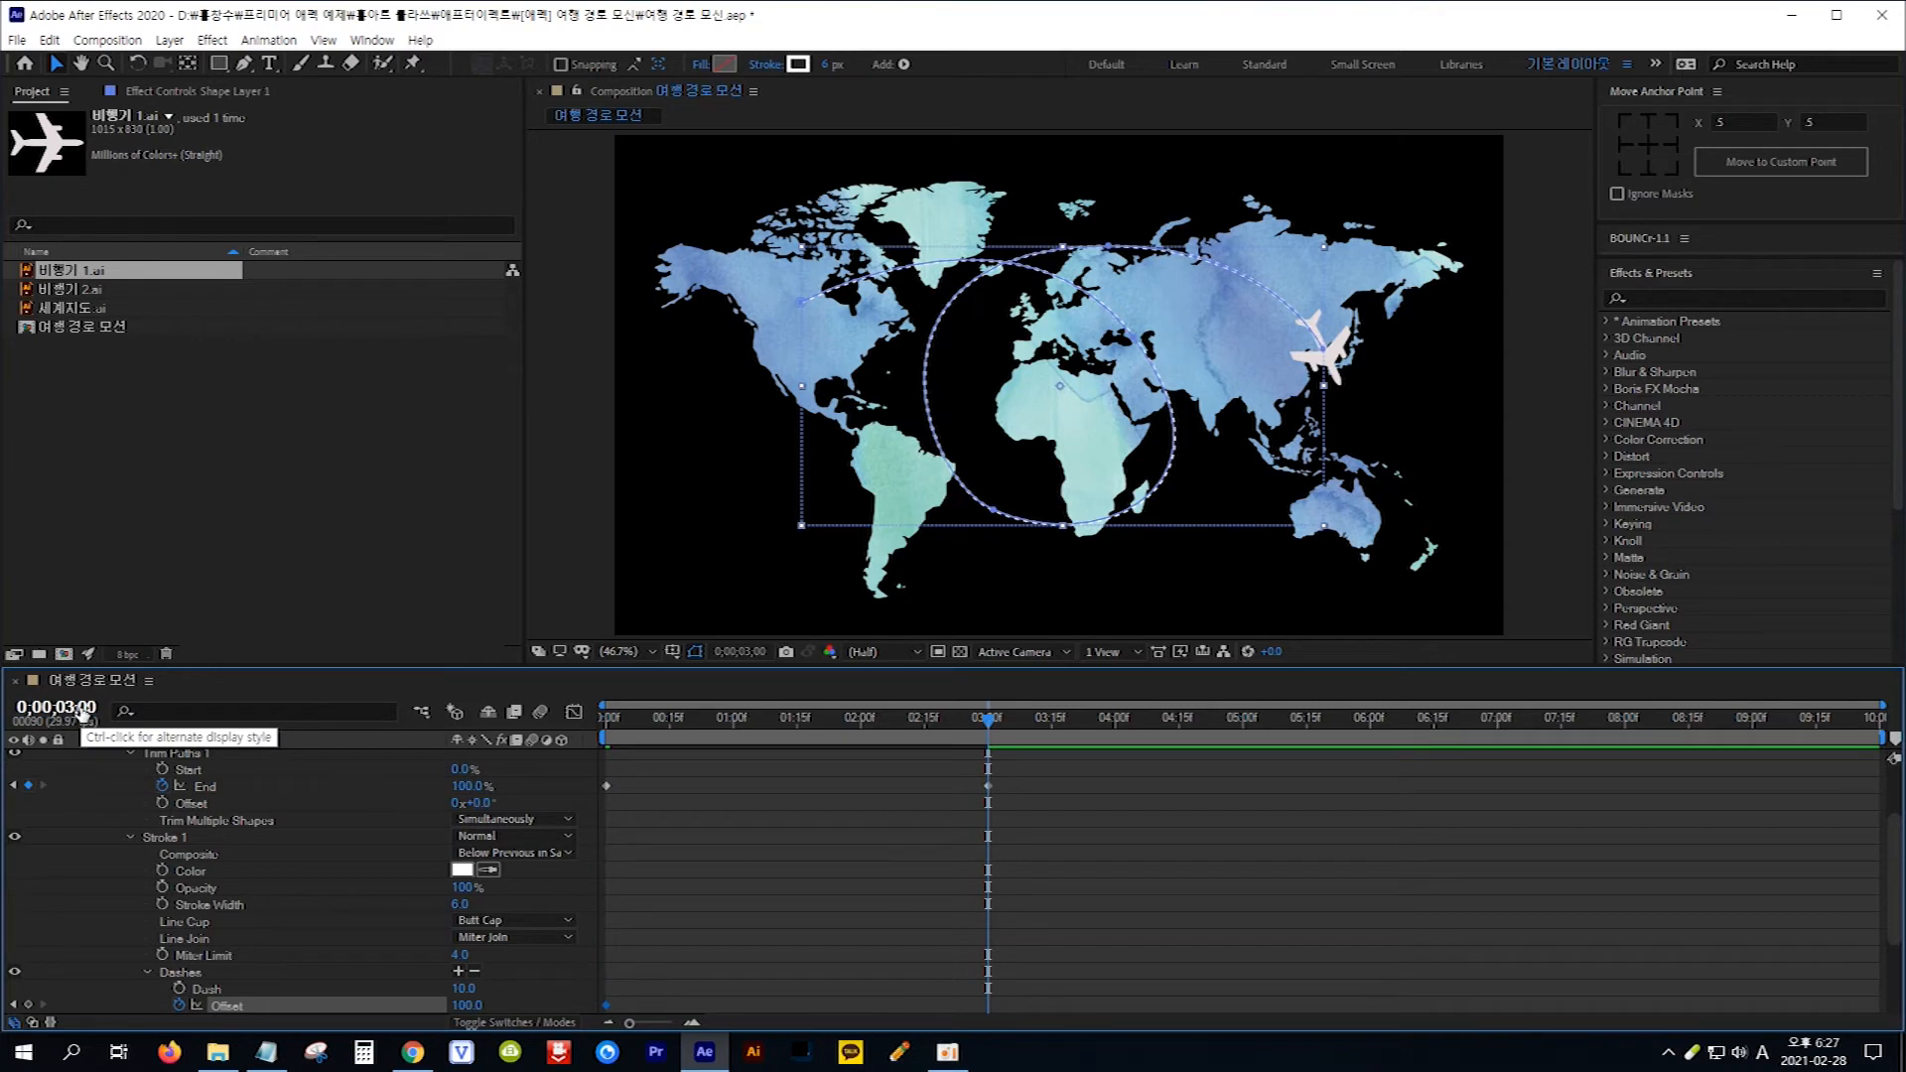
left_click(467, 1005)
type("0")
key("Return")
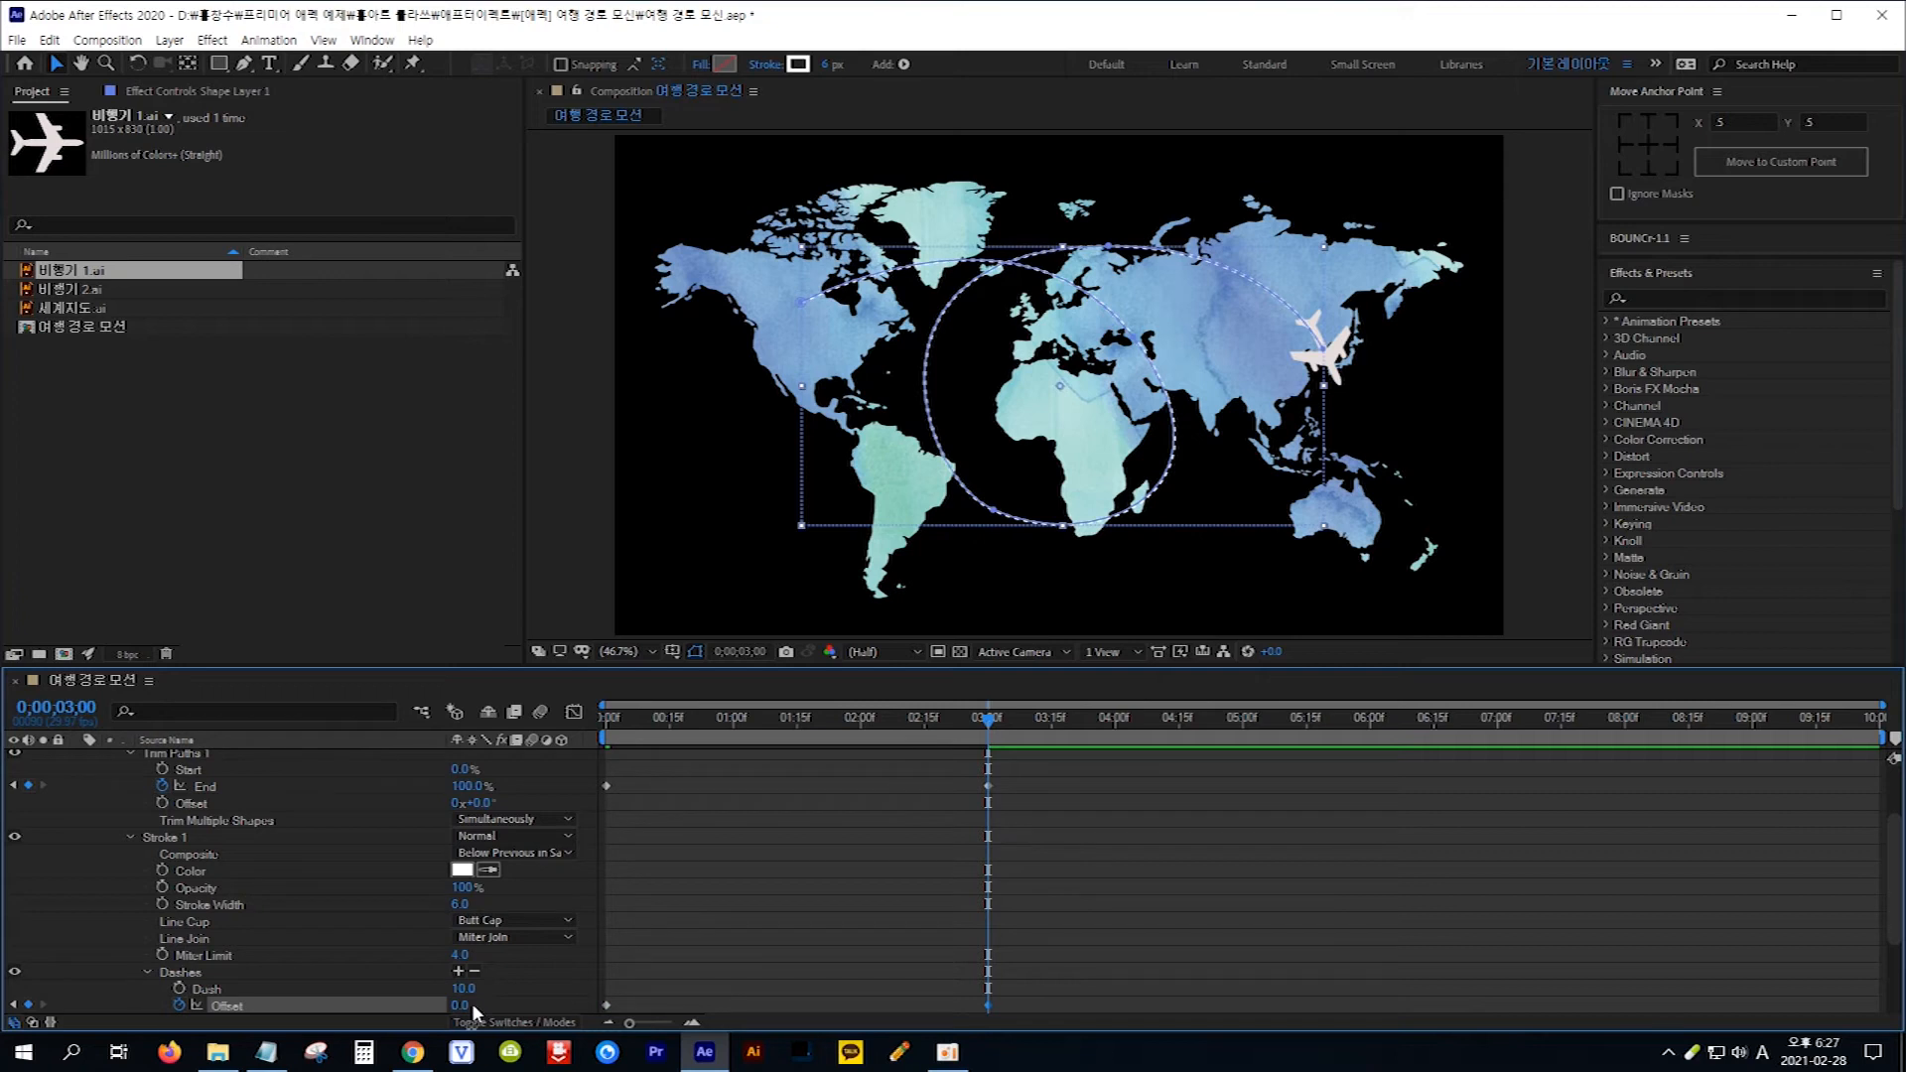
- Play the animation from the start to preview the moving dashes along the flight path, and return to the first frame
key("Home")
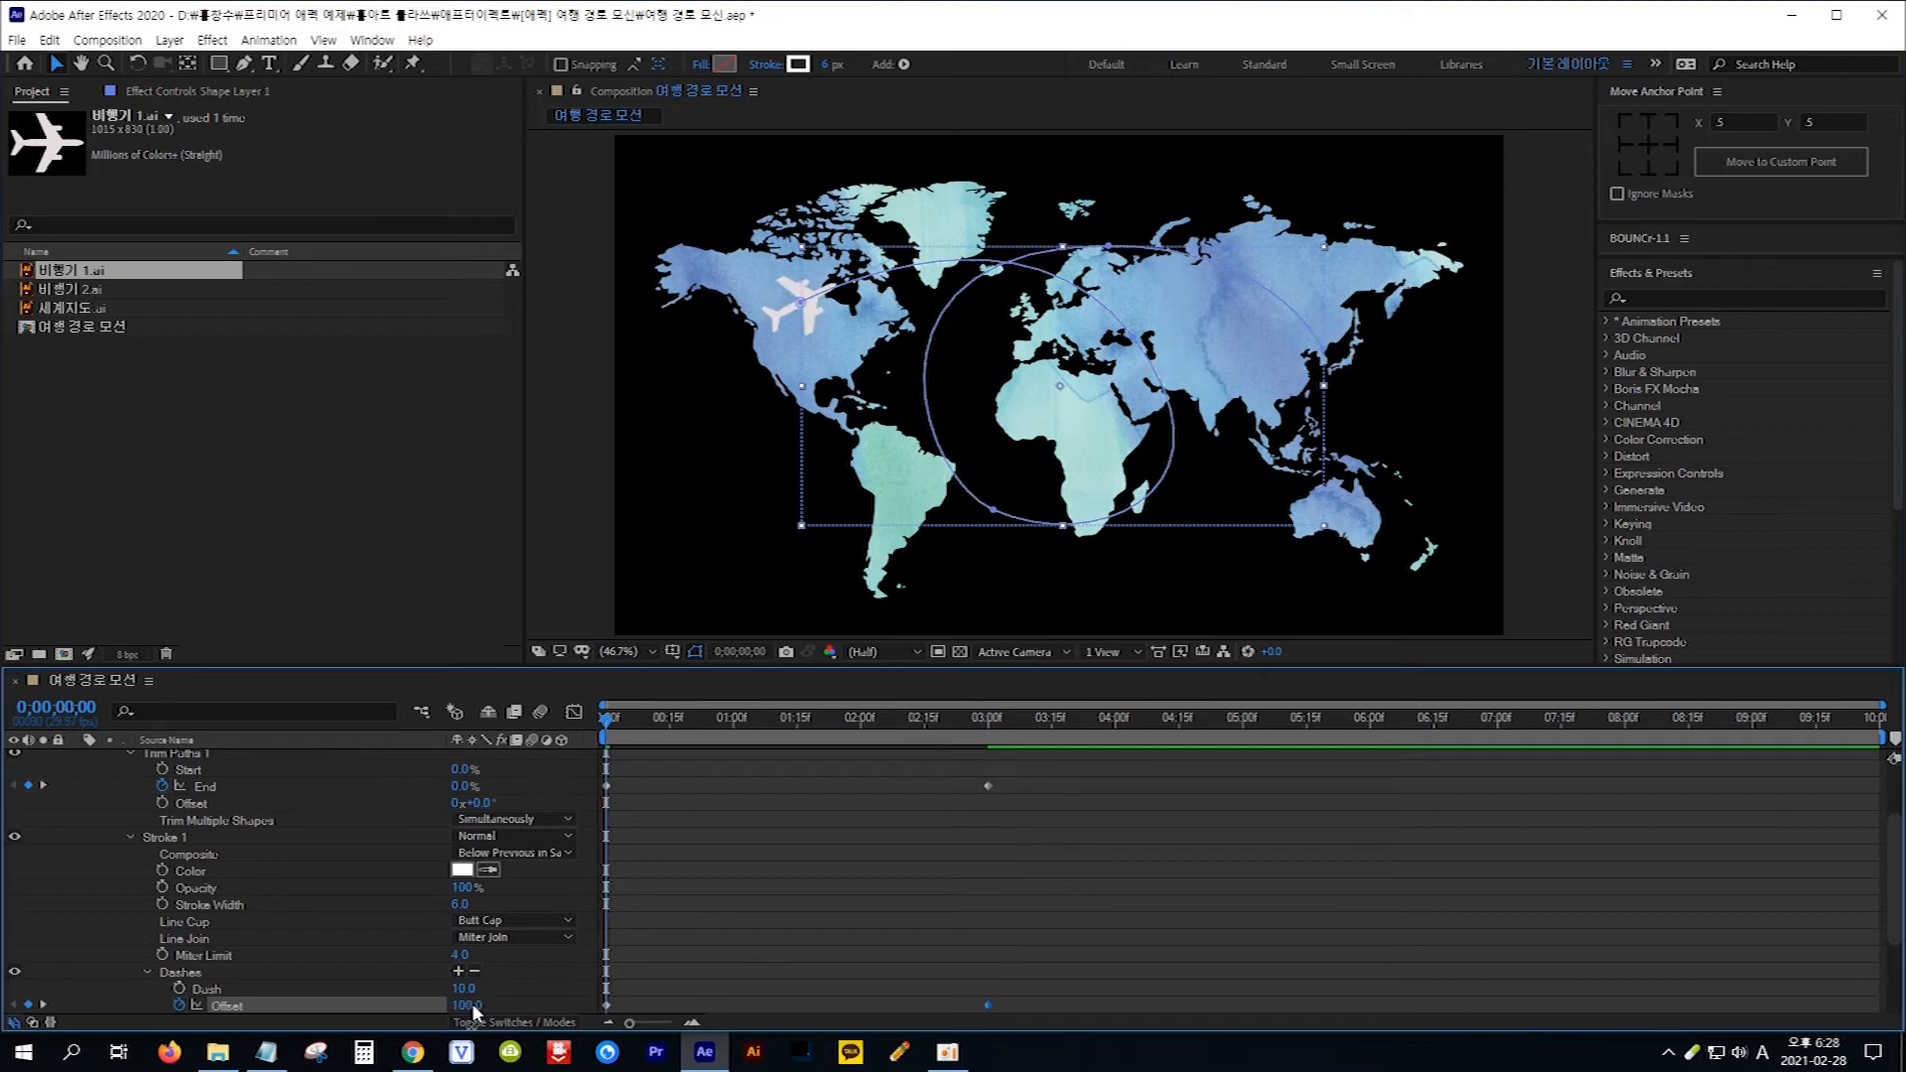
key("space")
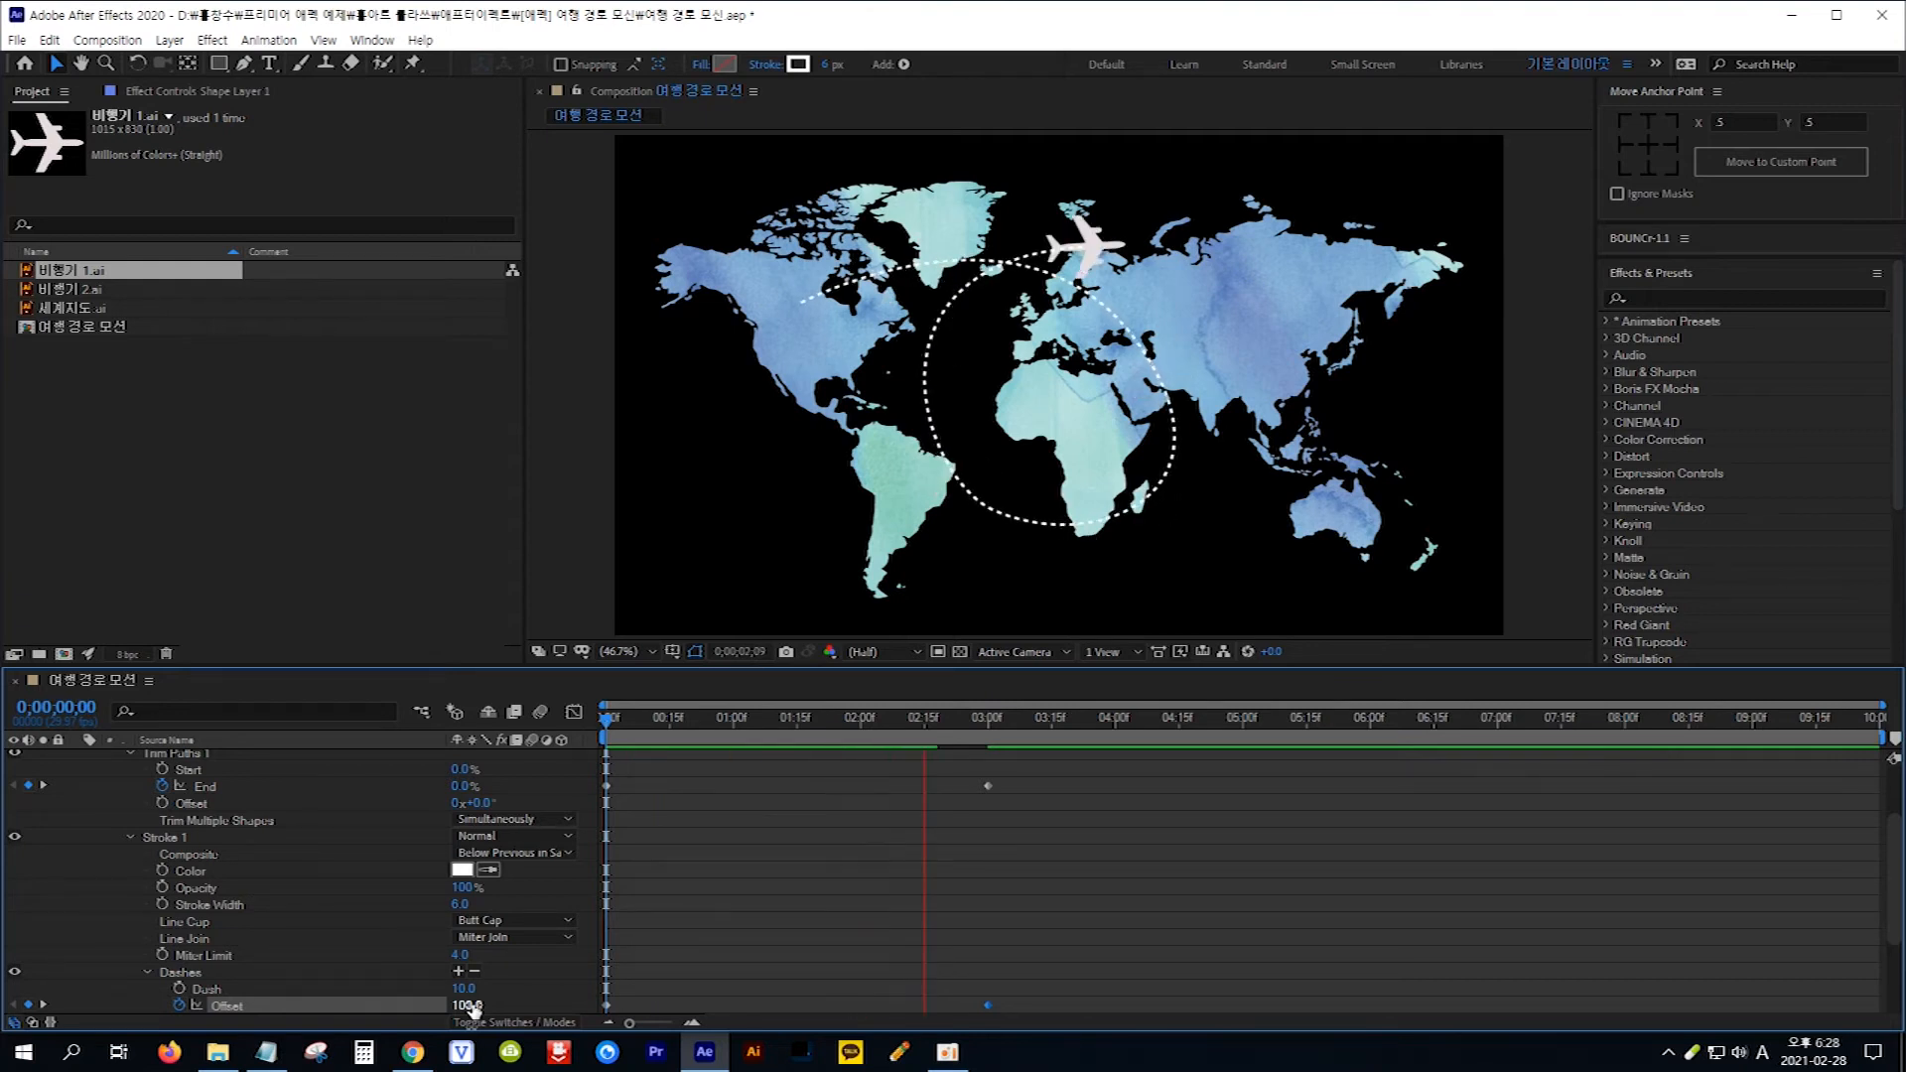
key("space")
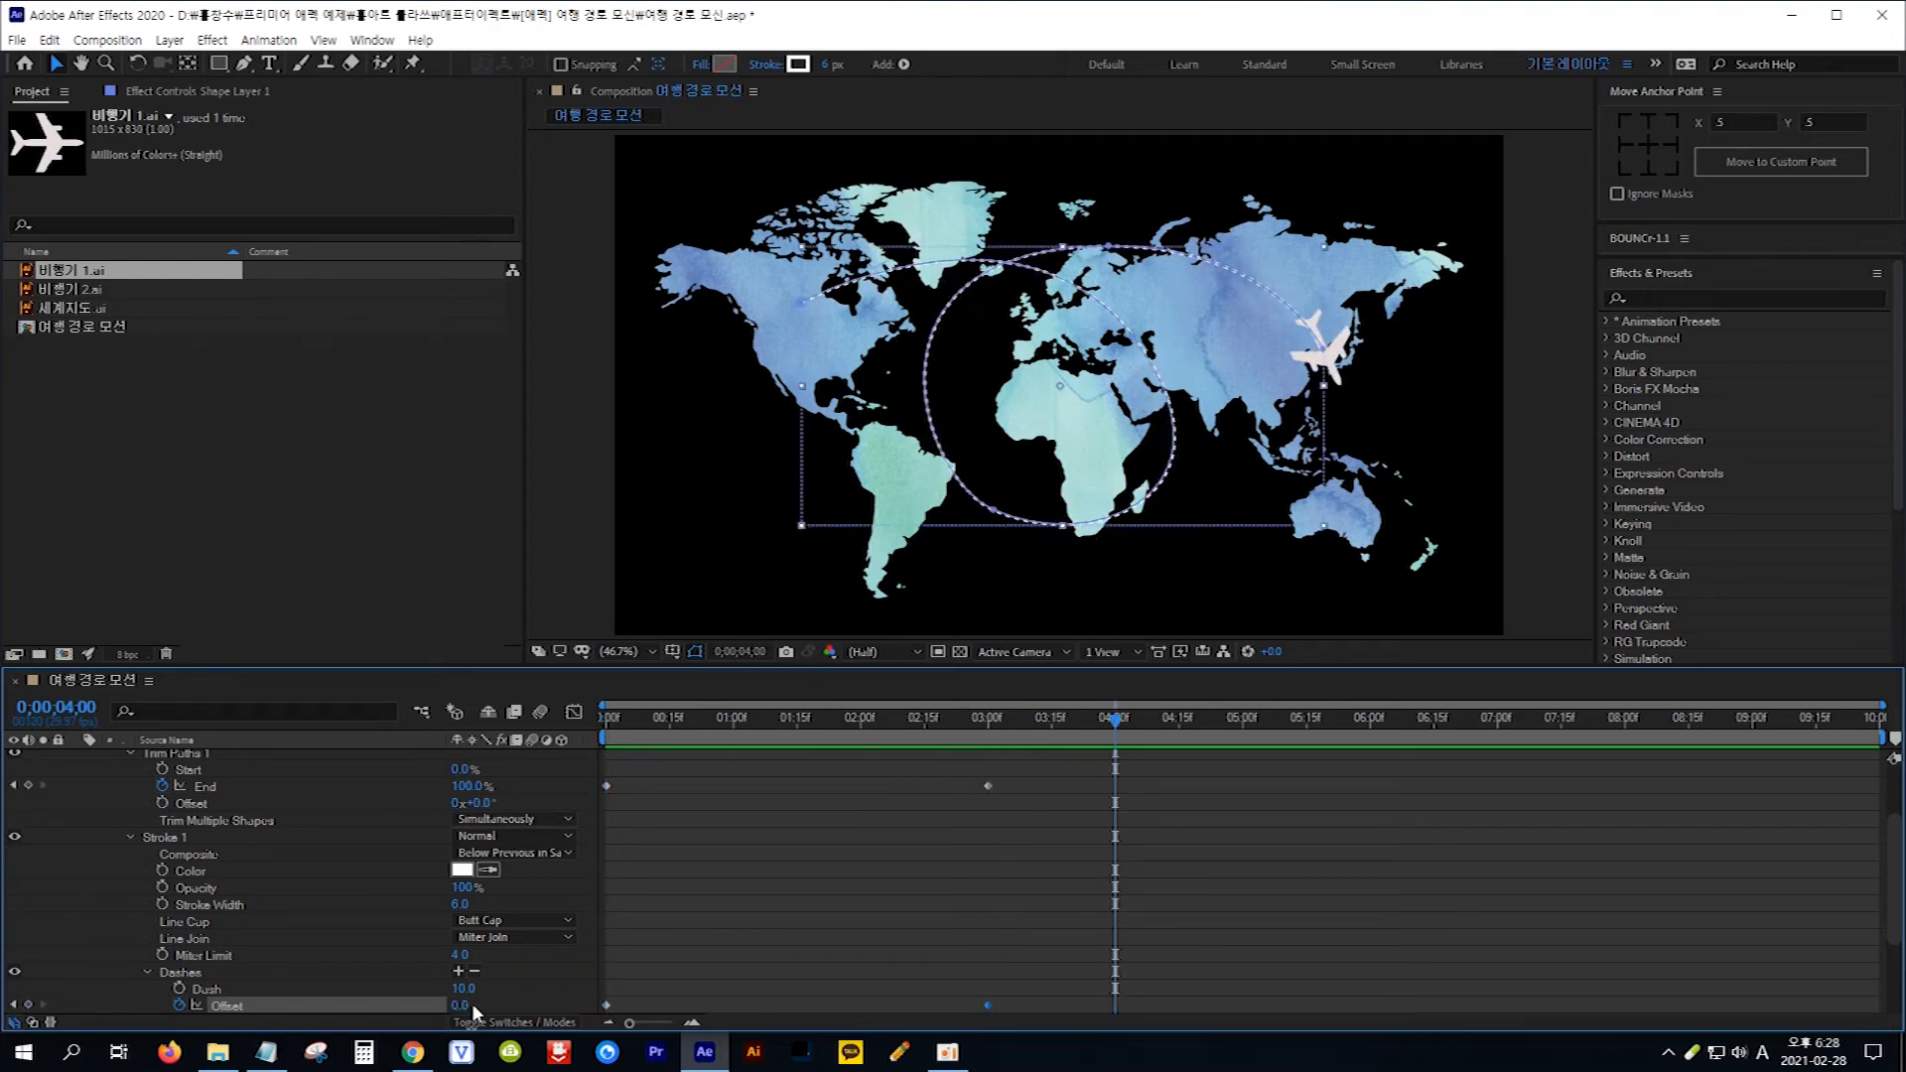
key("Home")
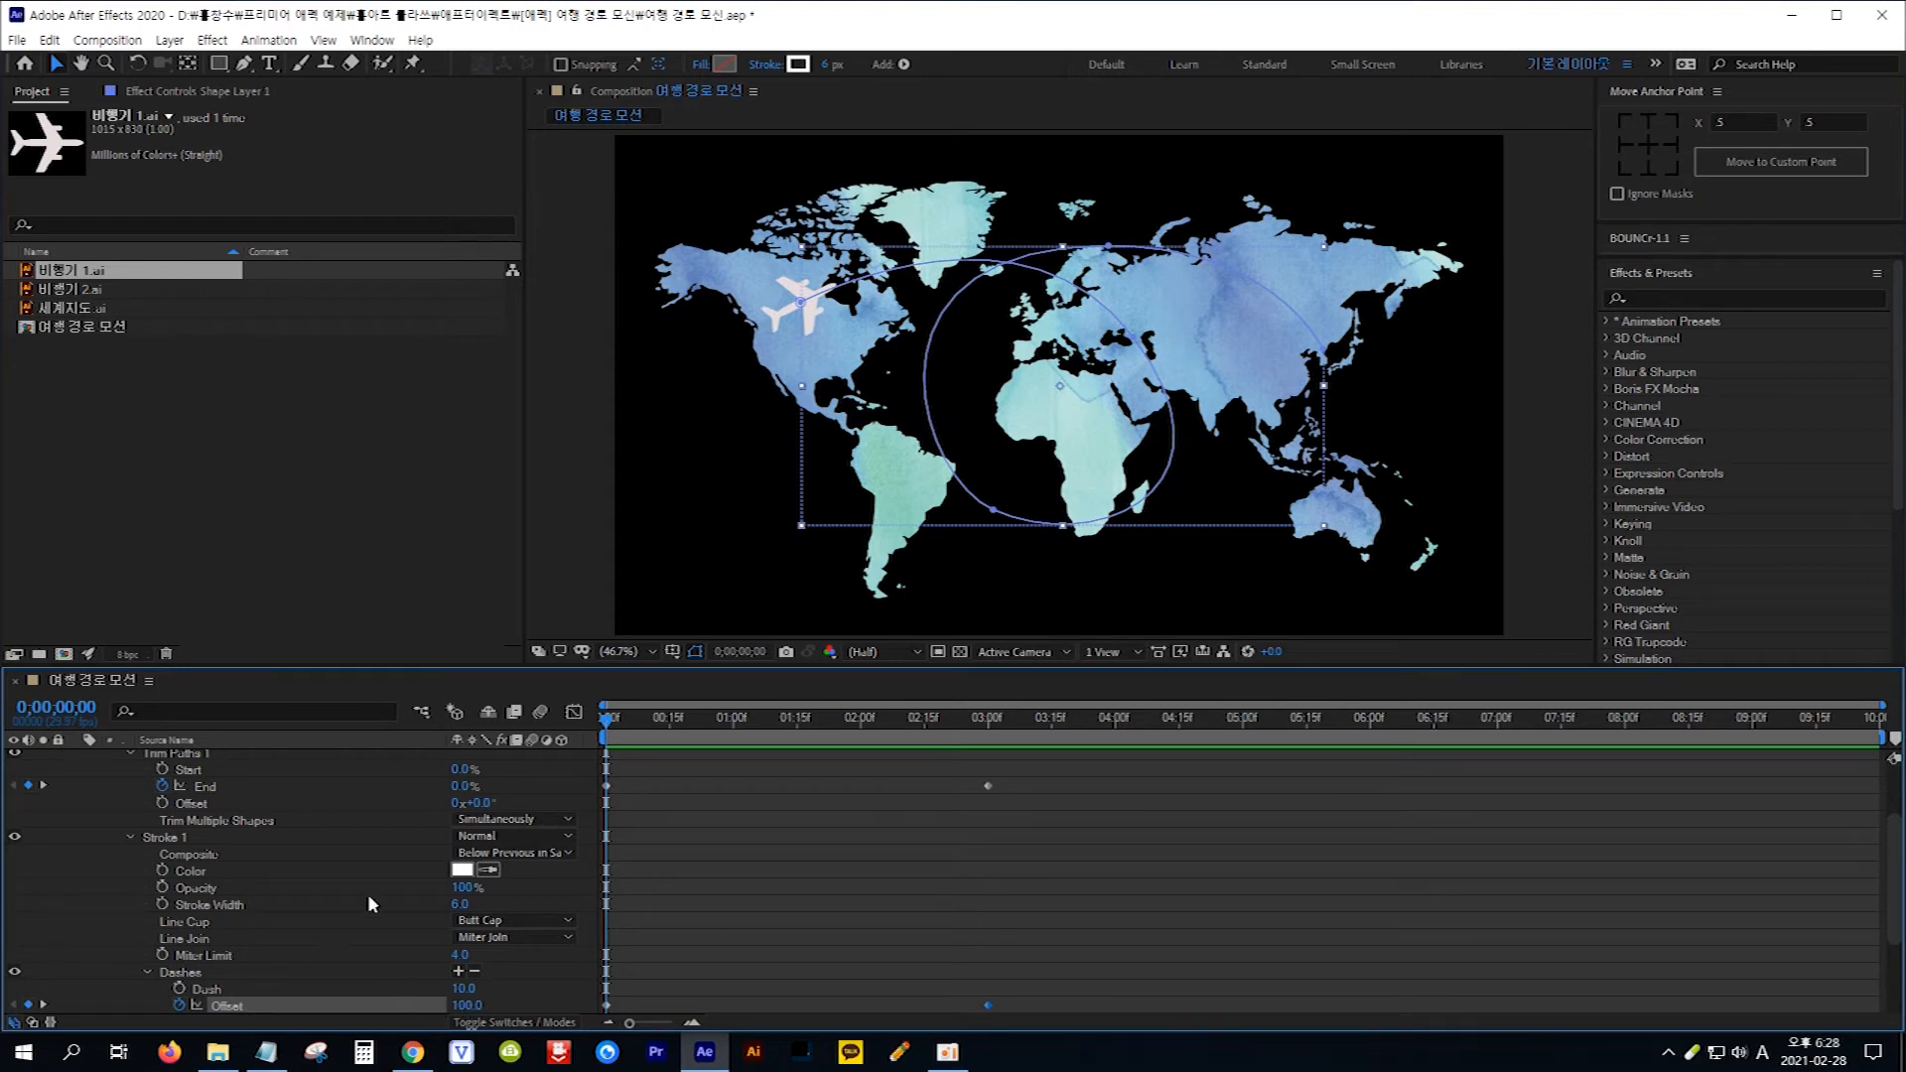
- Keyframe the airplane layer's Scale at 0;00;00;00 and enlarge the airplane to about 25.7% at 0;00;01;13
scroll(368, 893, "down", 3)
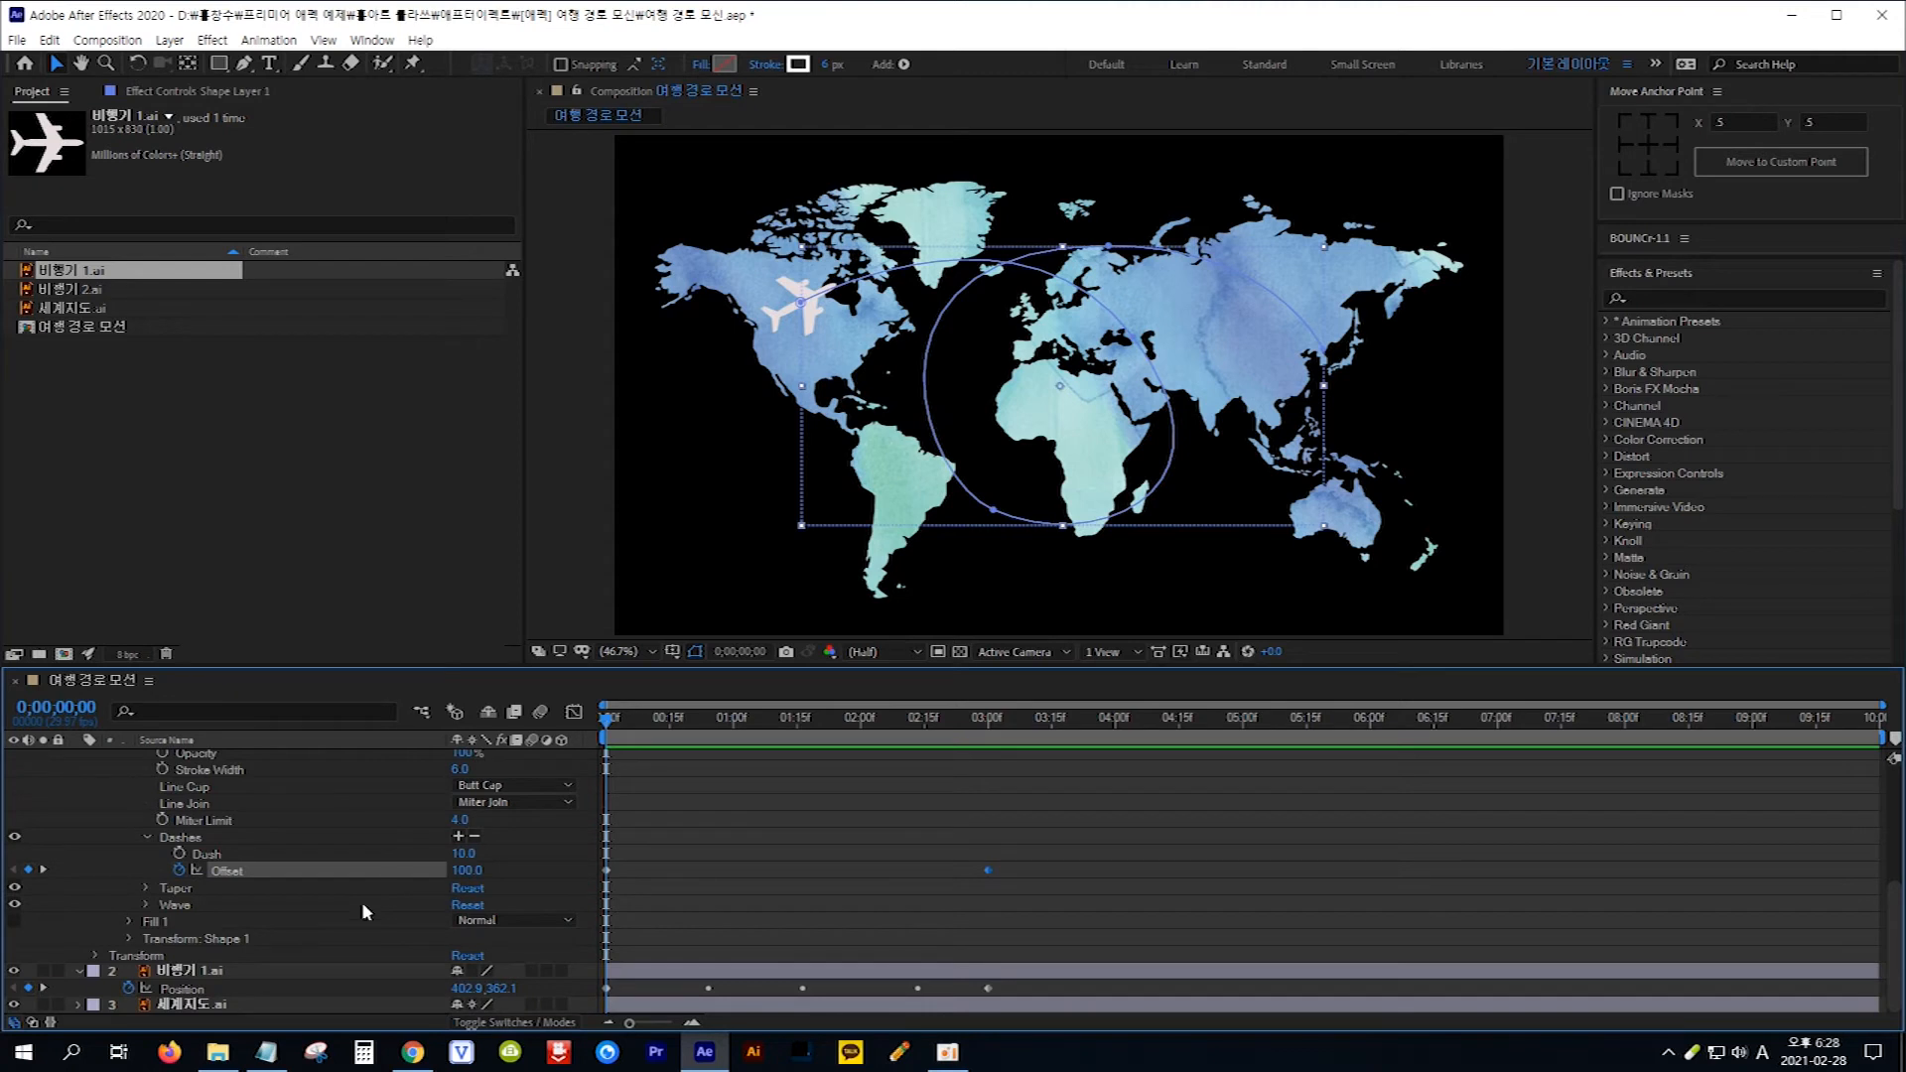
left_click(228, 970)
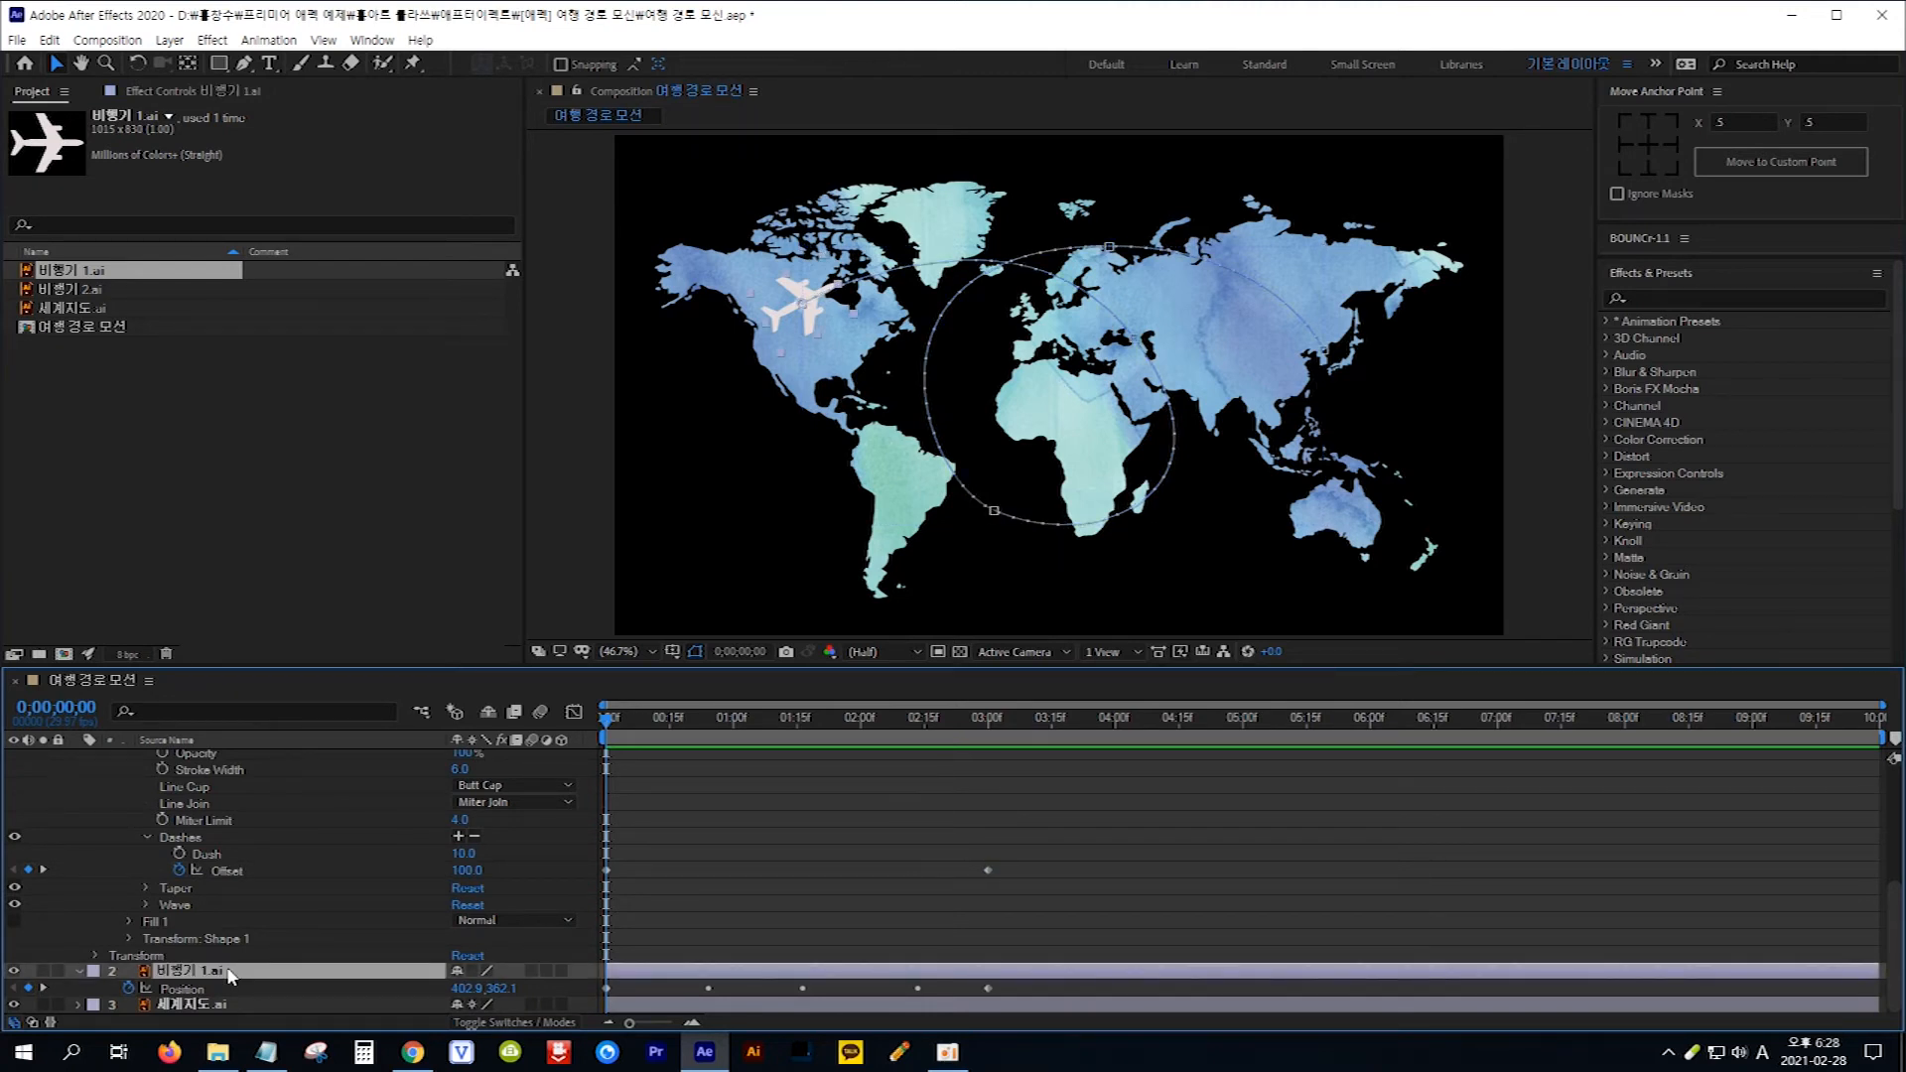
key("s")
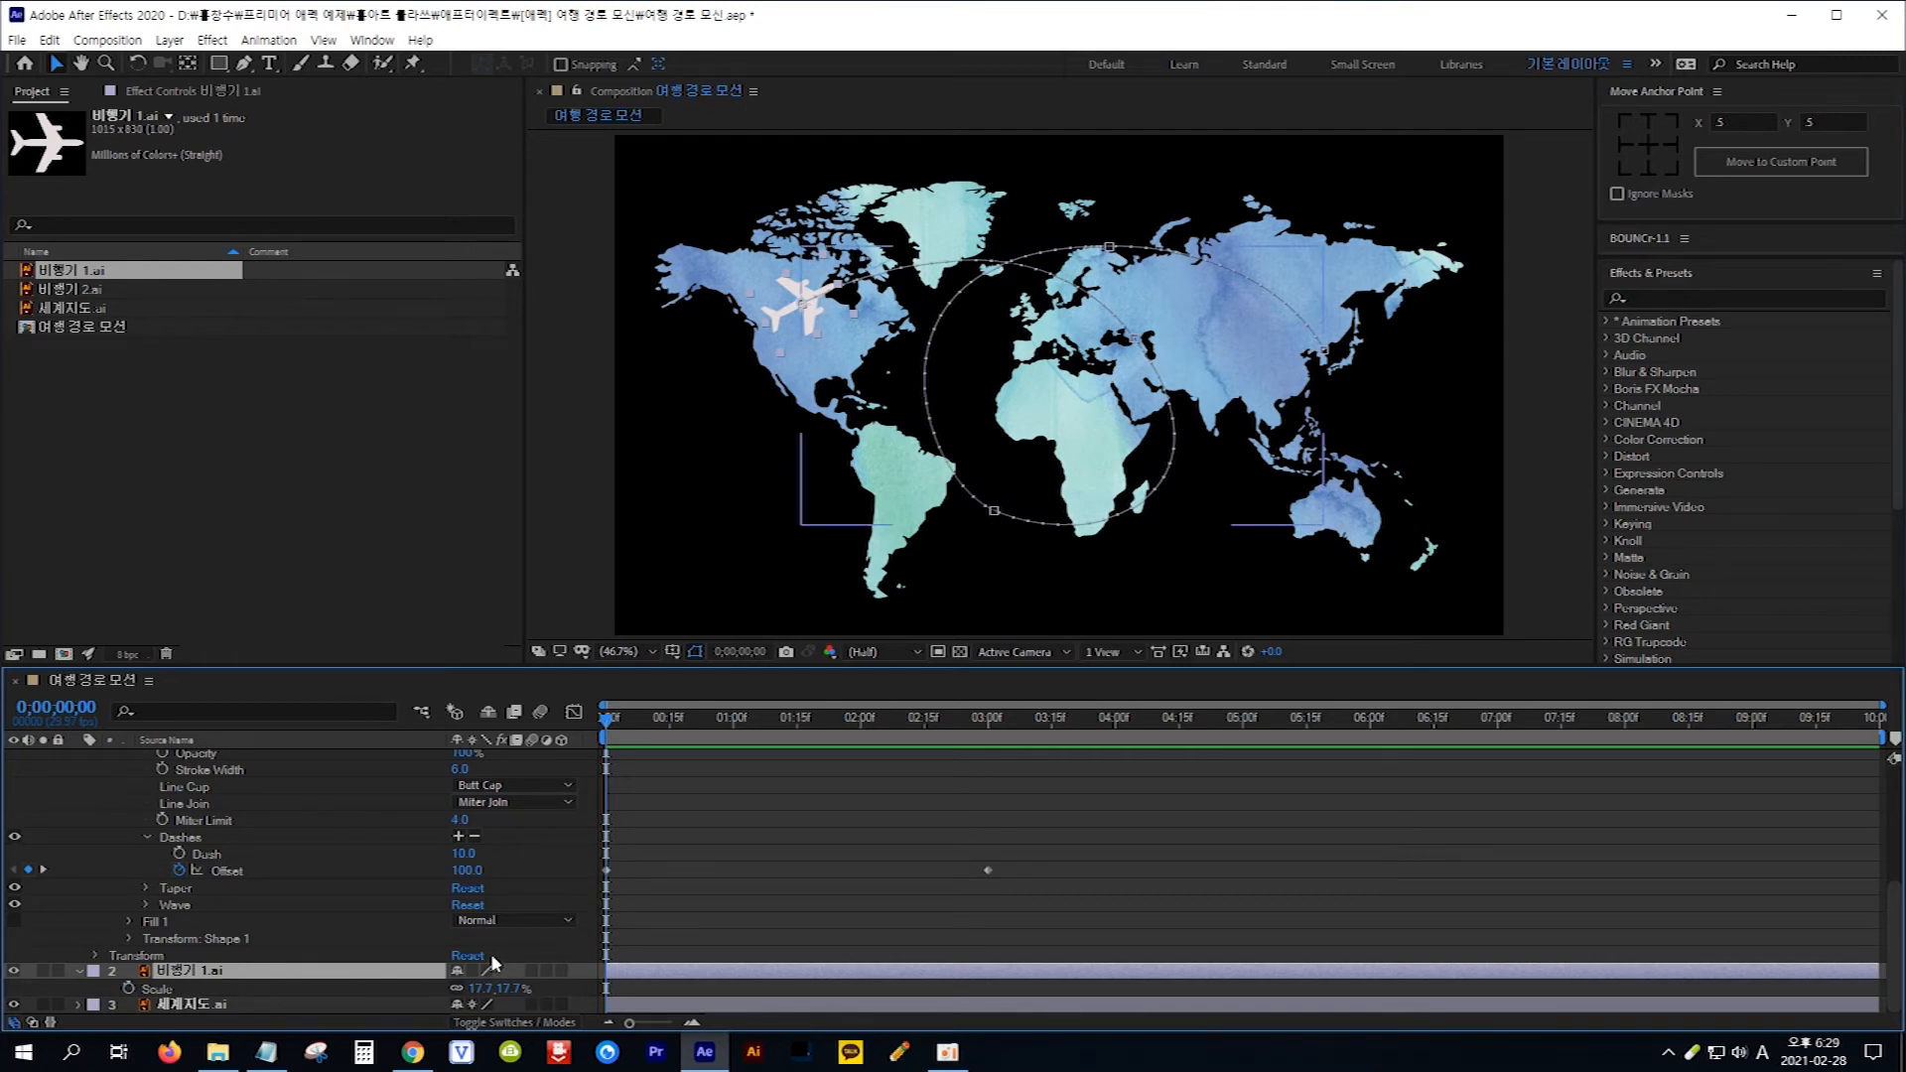
left_click(133, 988)
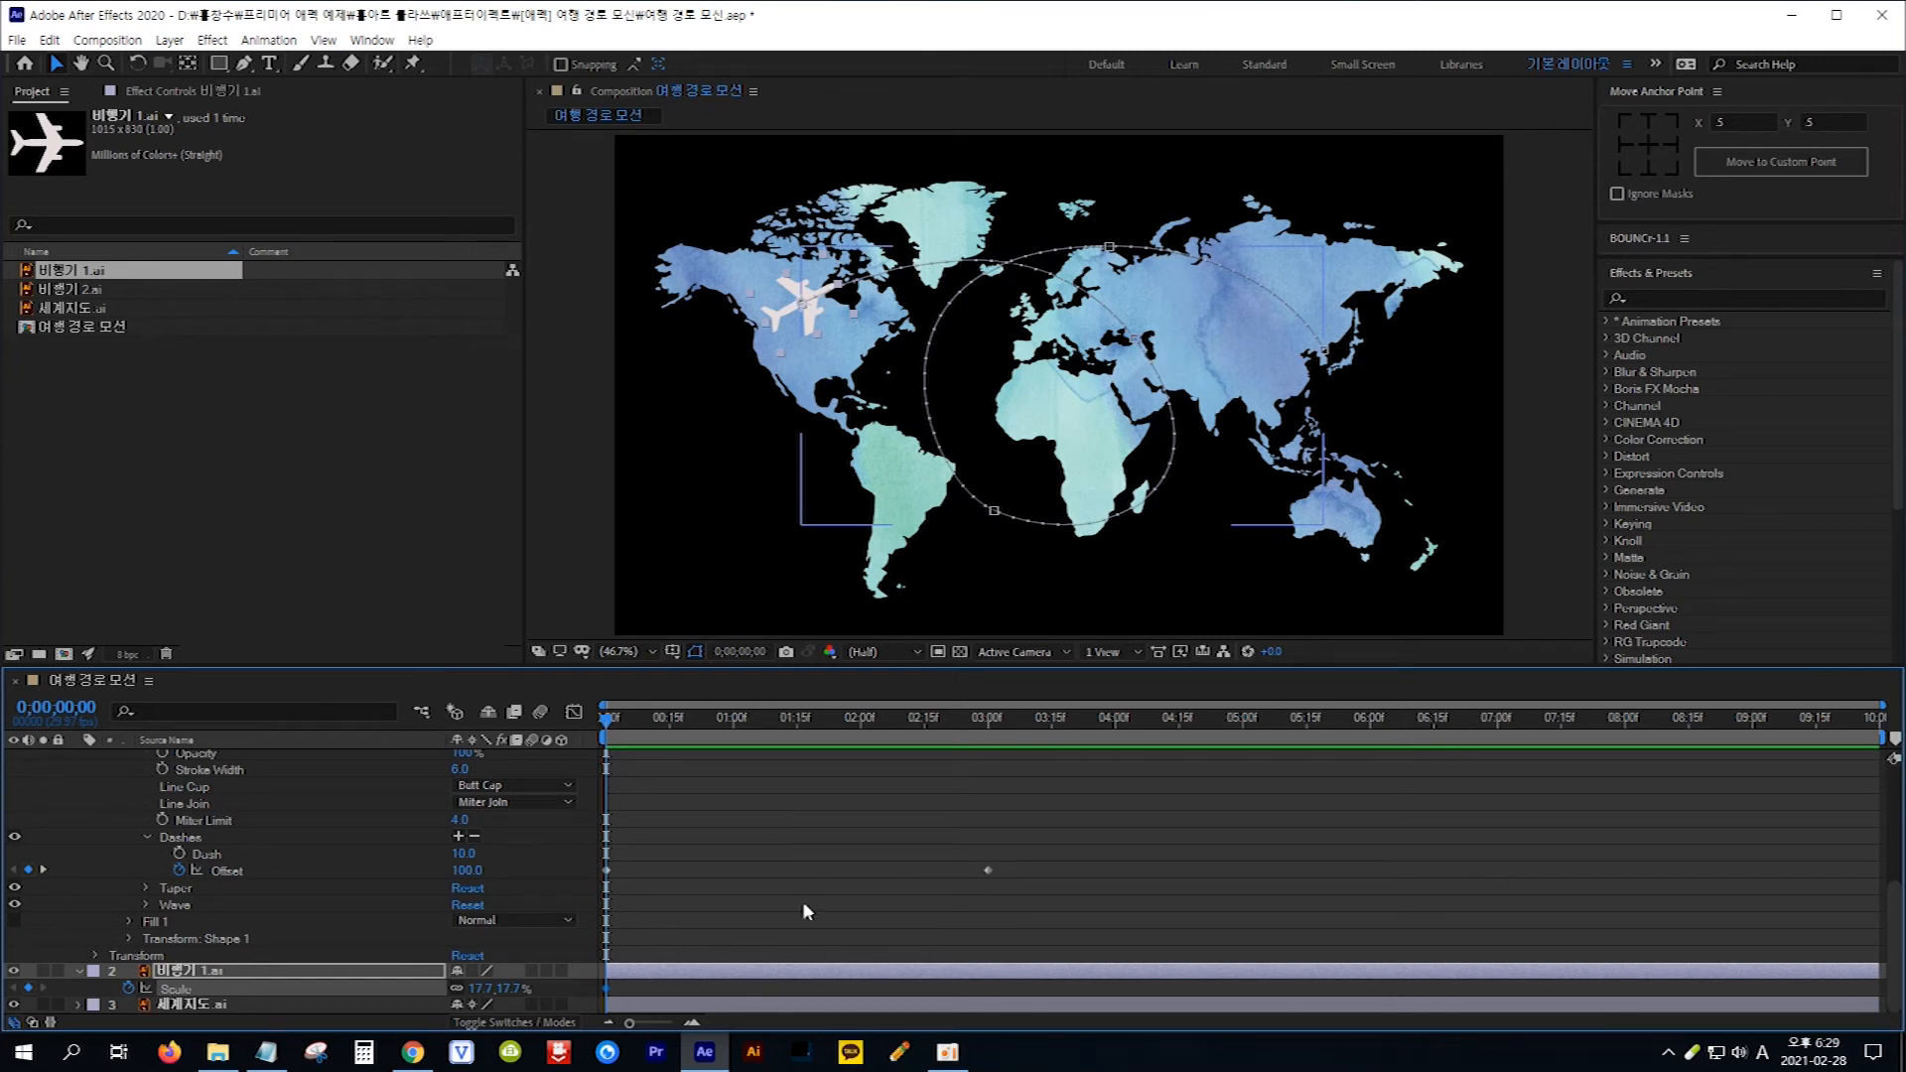
left_click_drag(608, 717, 787, 742)
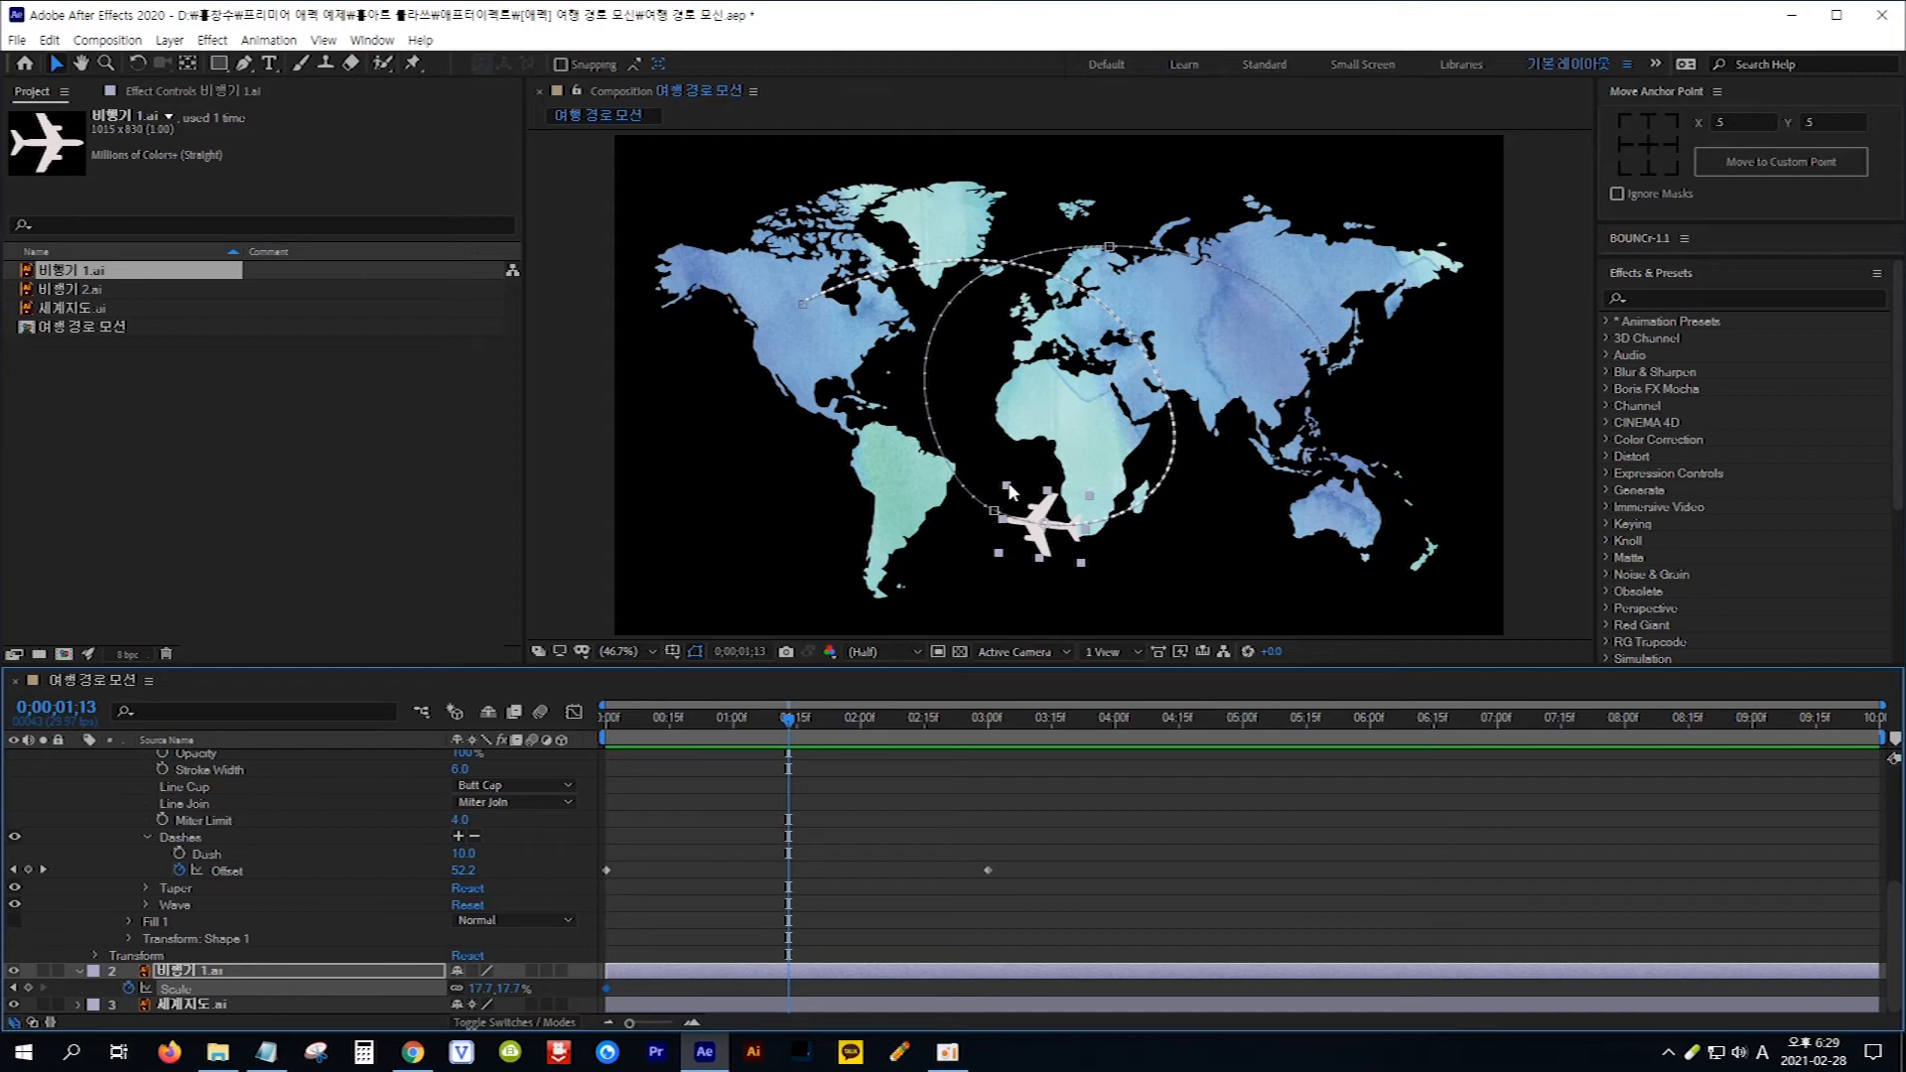
left_click_drag(1008, 490, 991, 471)
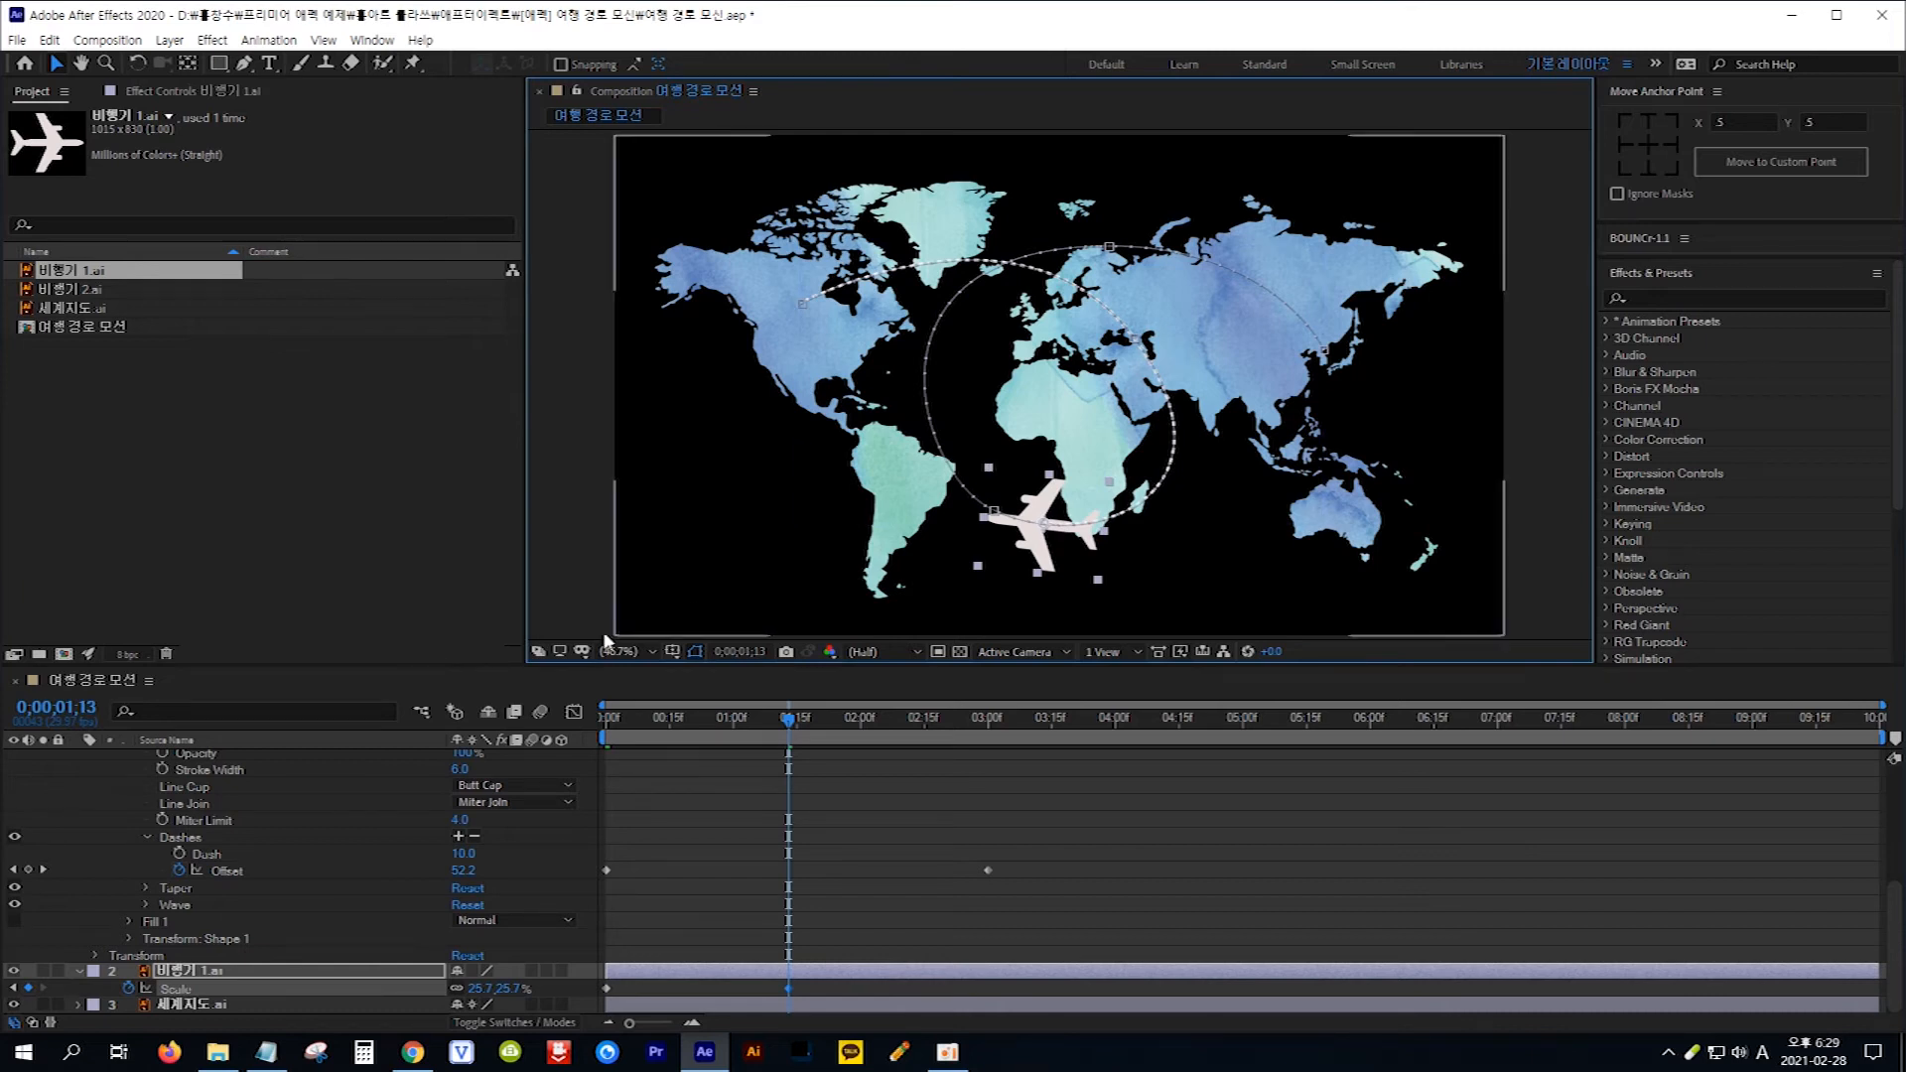
- Shrink the airplane to about 17% at 0;00;03;00 and return to the first frame
left_click(74, 707)
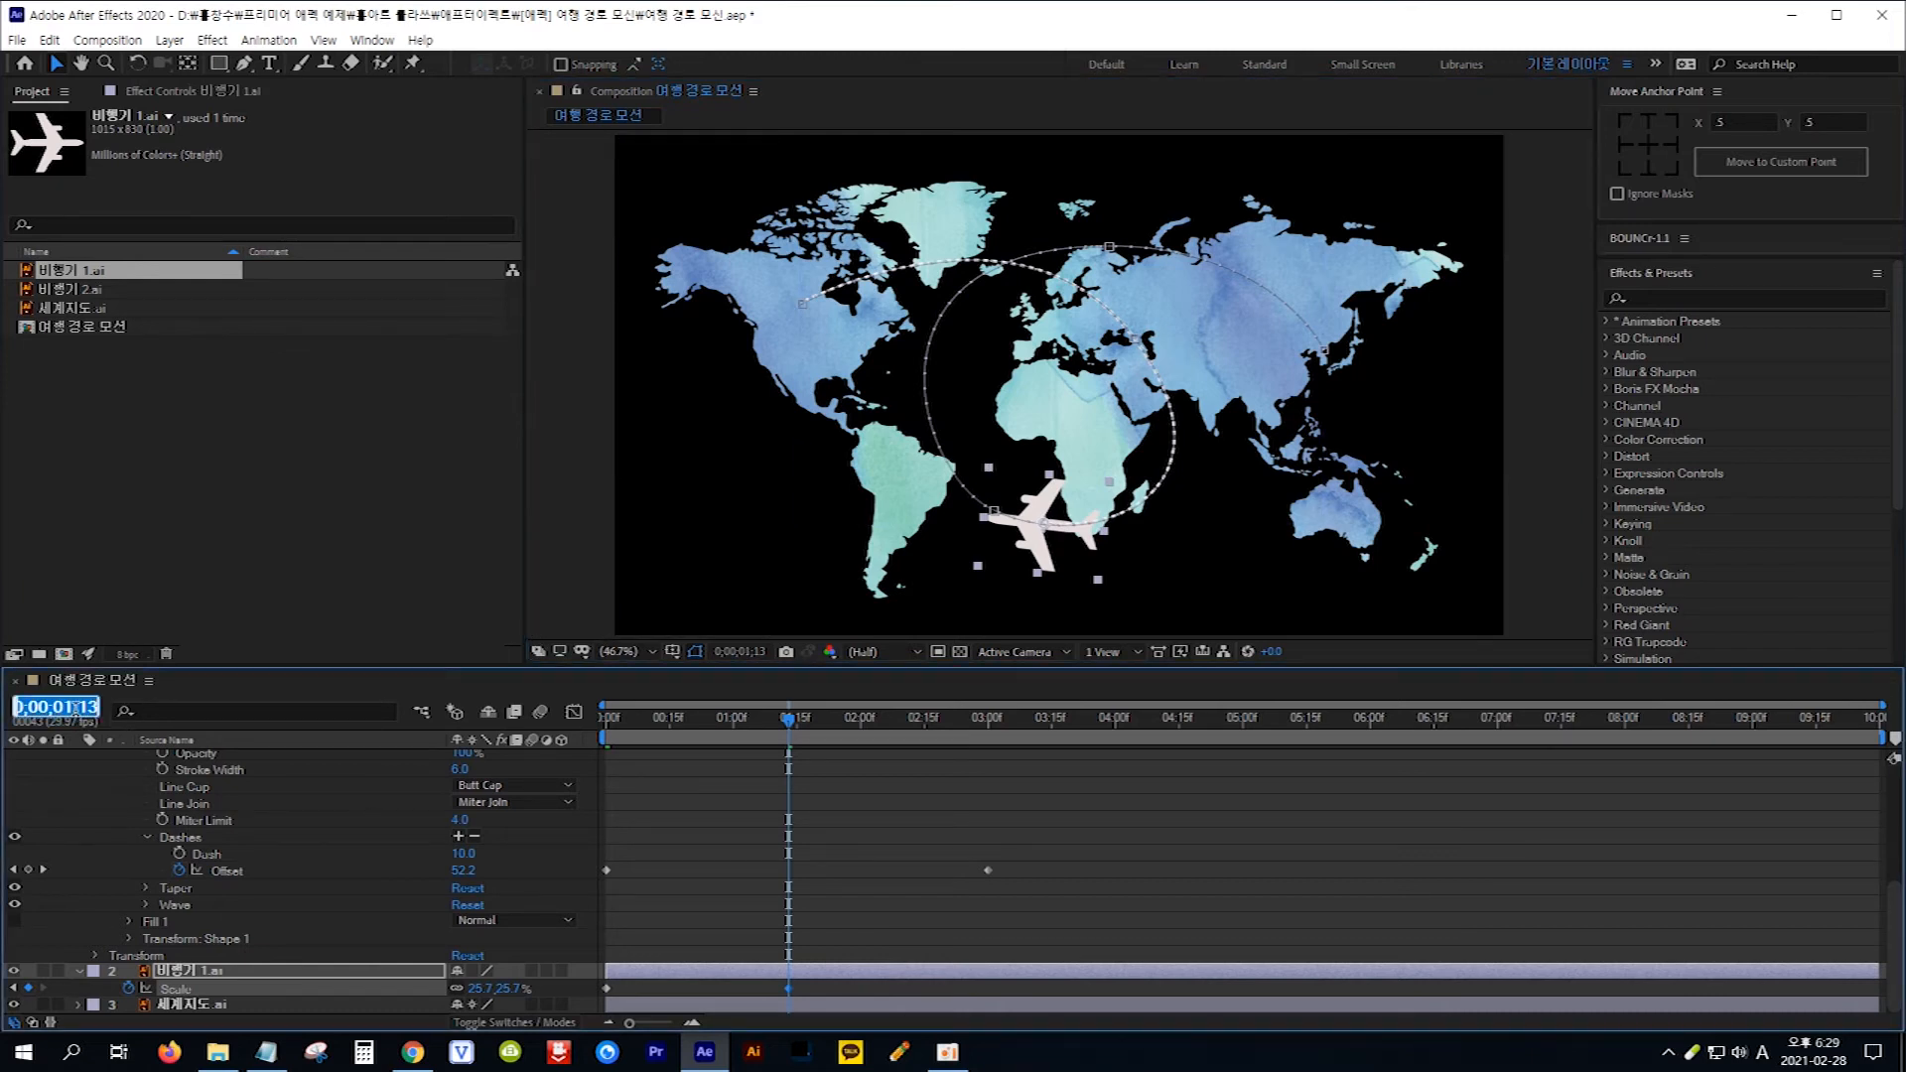
key("BackSpace")
type("3.")
key("Return")
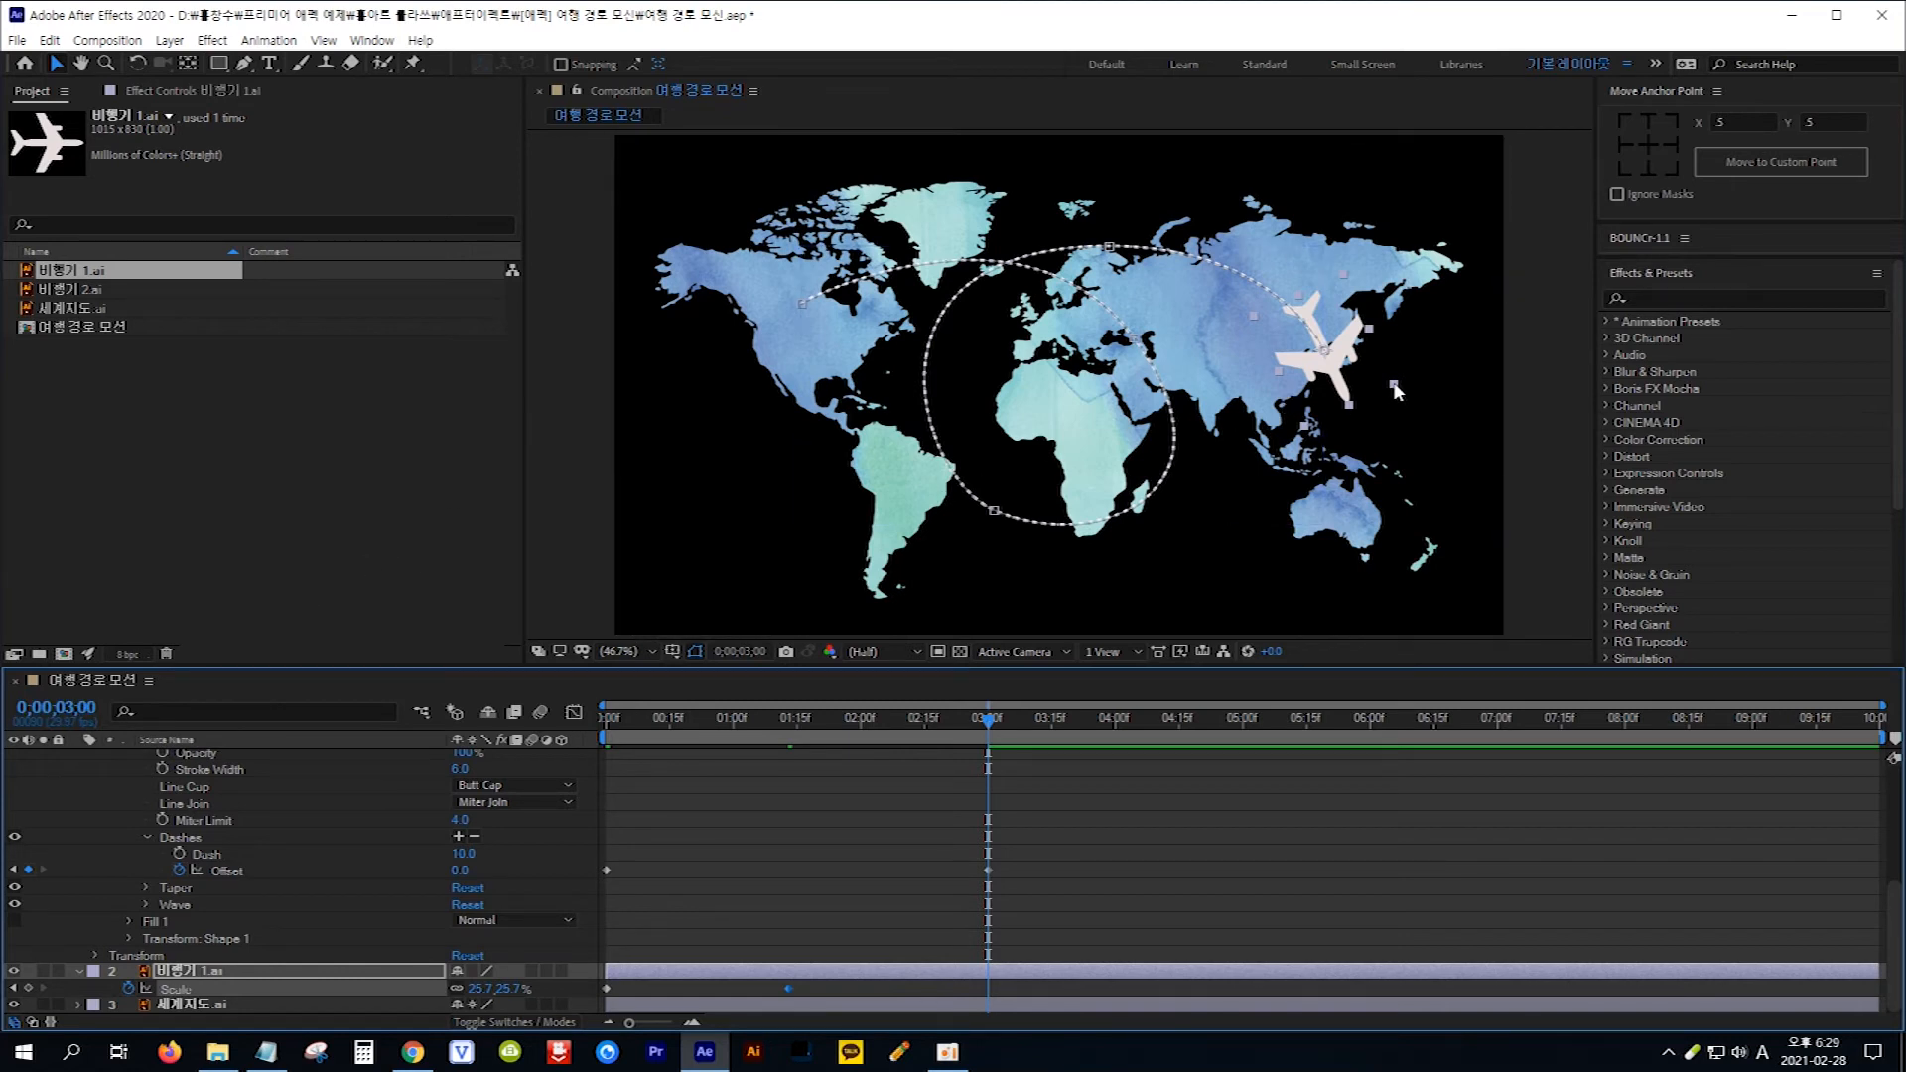
left_click_drag(1395, 385, 1372, 372)
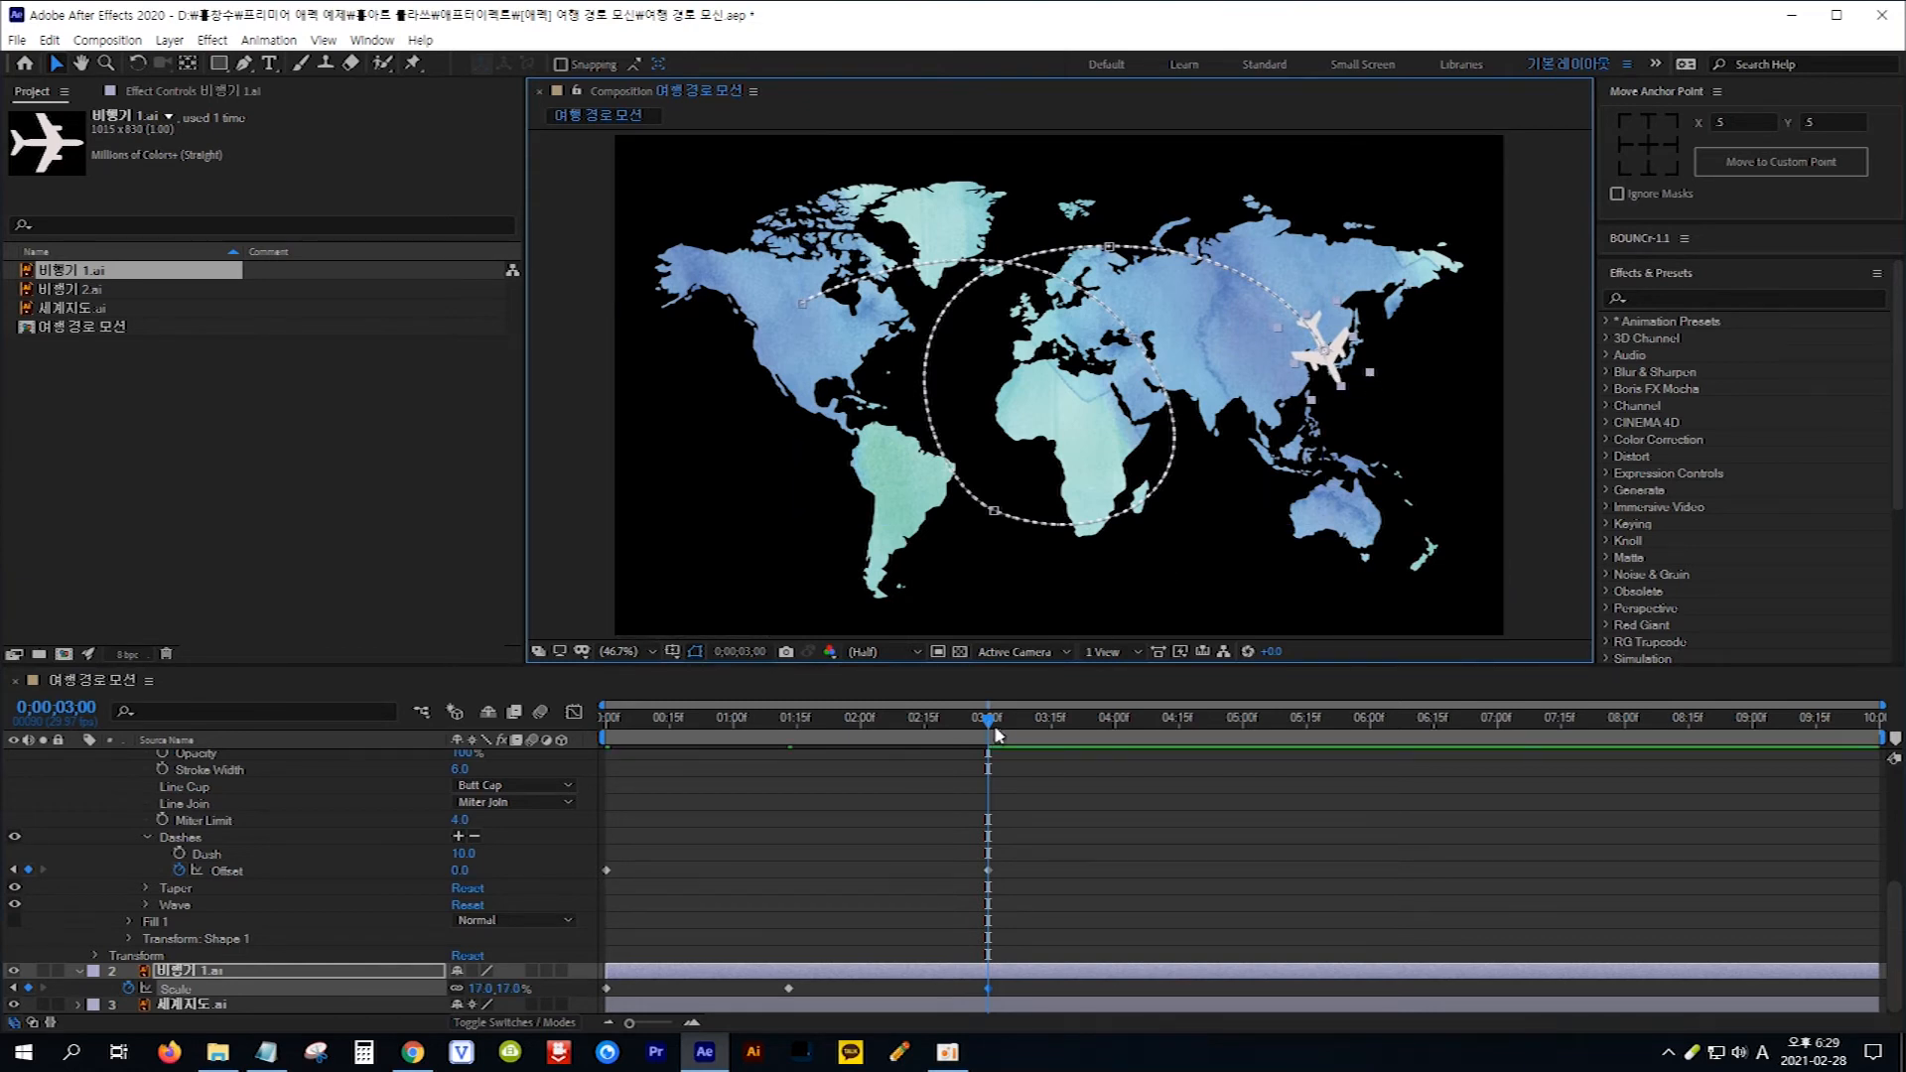
mouse_move(997, 737)
left_mouse_down()
mouse_move(581, 723)
mouse_move(985, 722)
left_mouse_up()
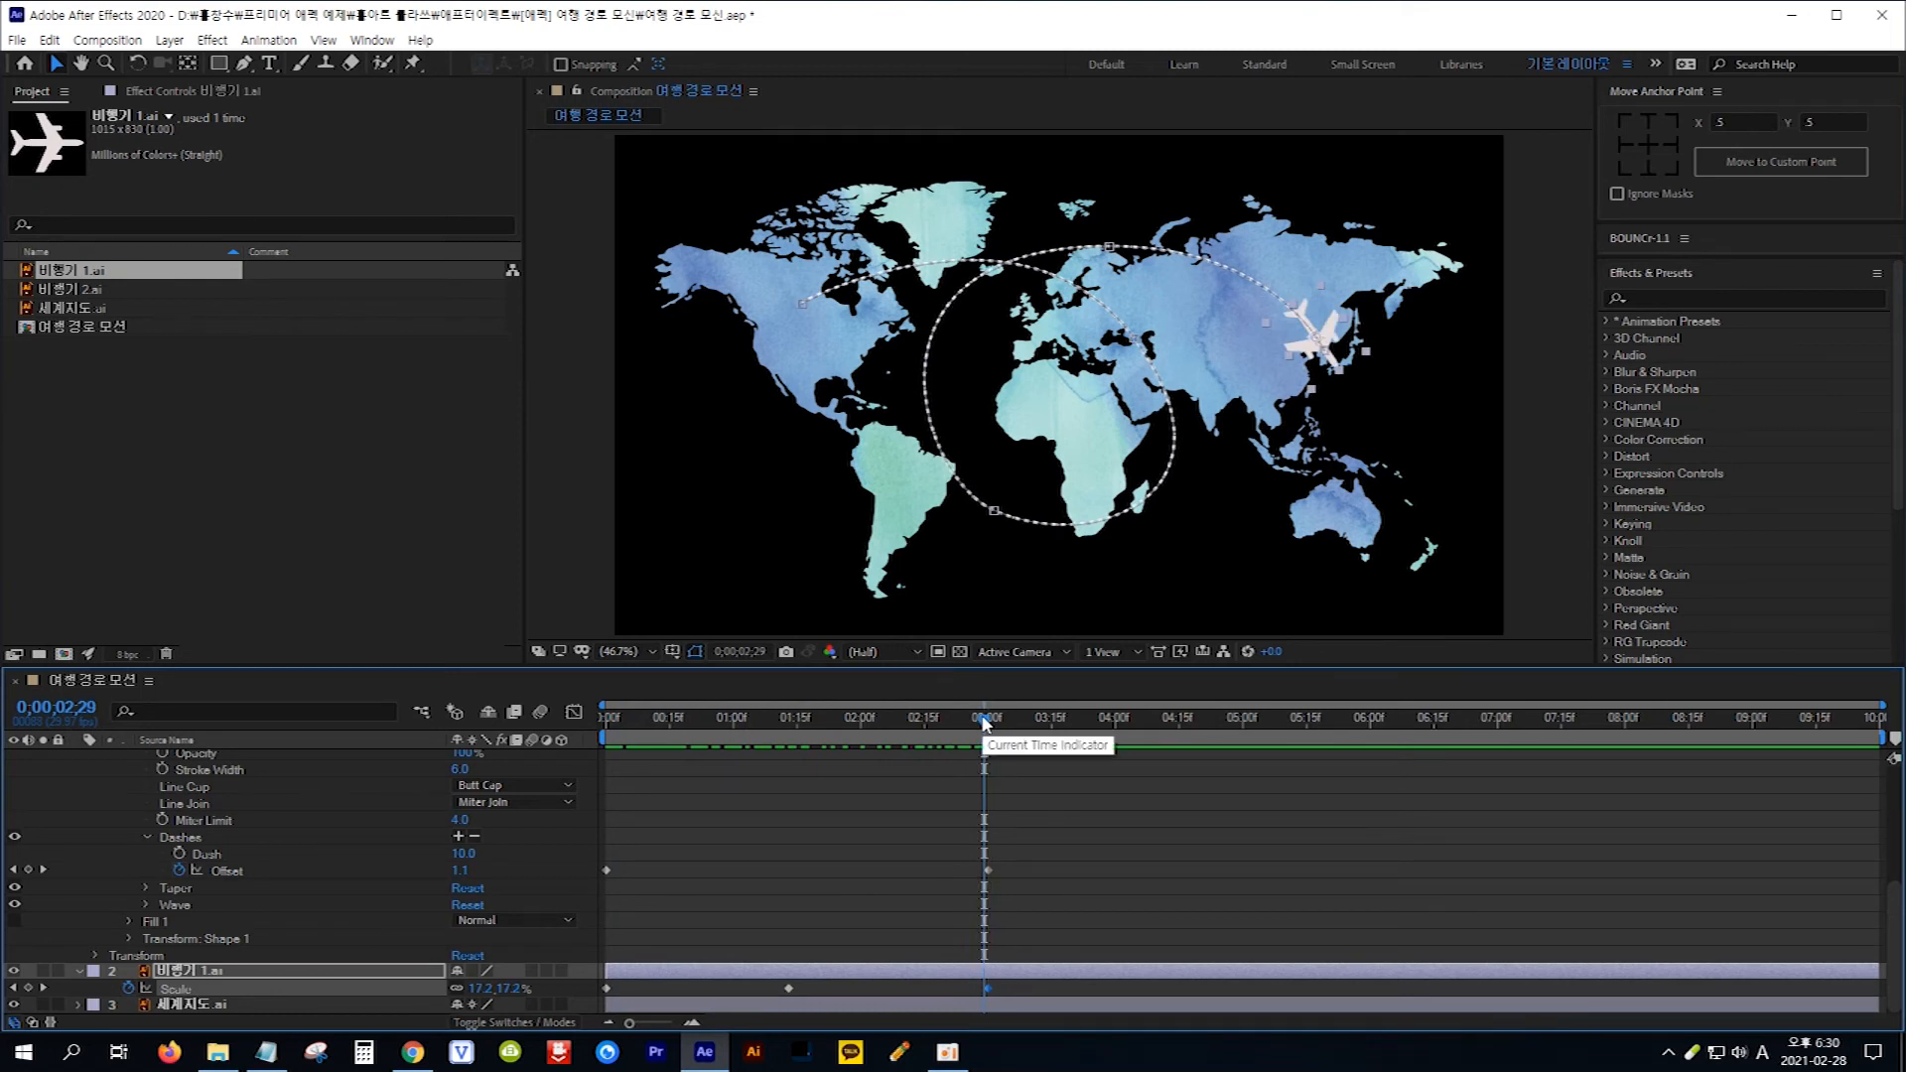
key("Home")
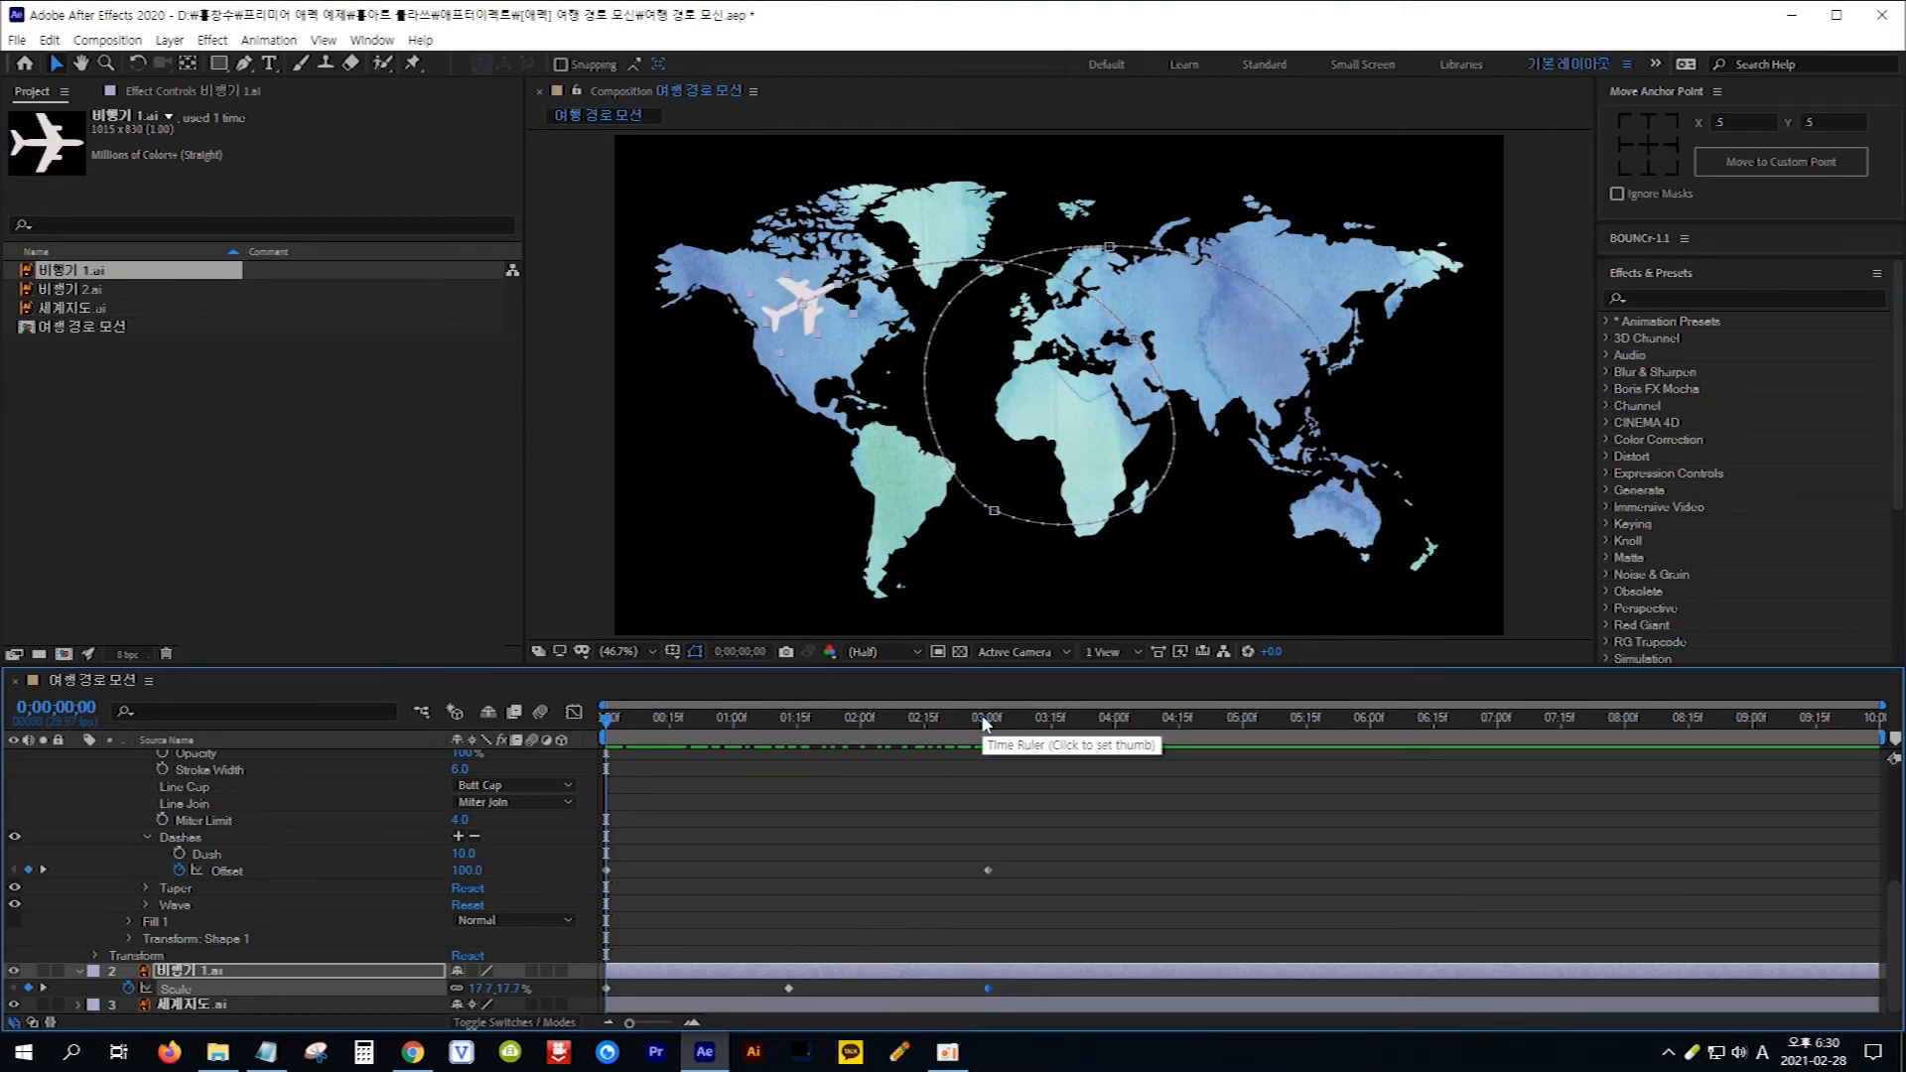
- Copy the word DROP from the Notepad window and search the After Effects effects and presets for it
key("alt+Tab")
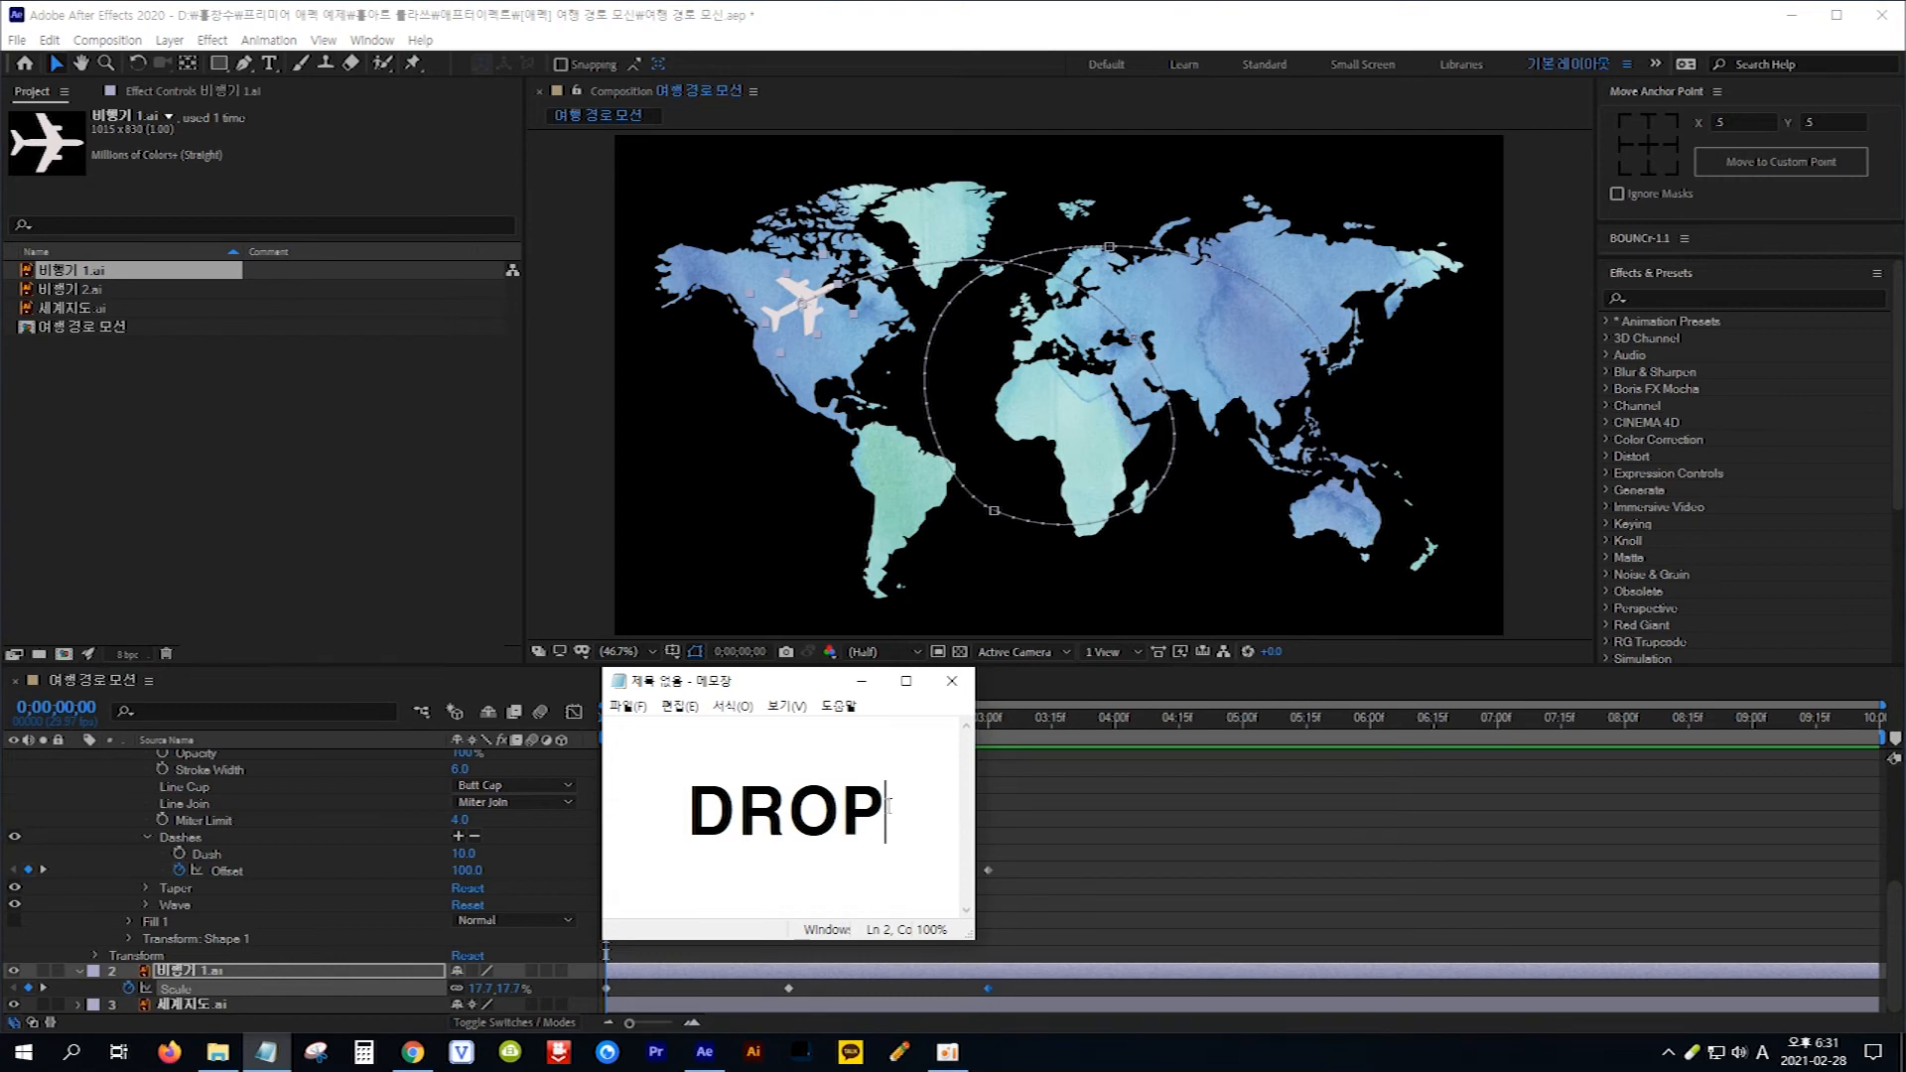
left_click_drag(887, 807, 685, 809)
key("ctrl+c")
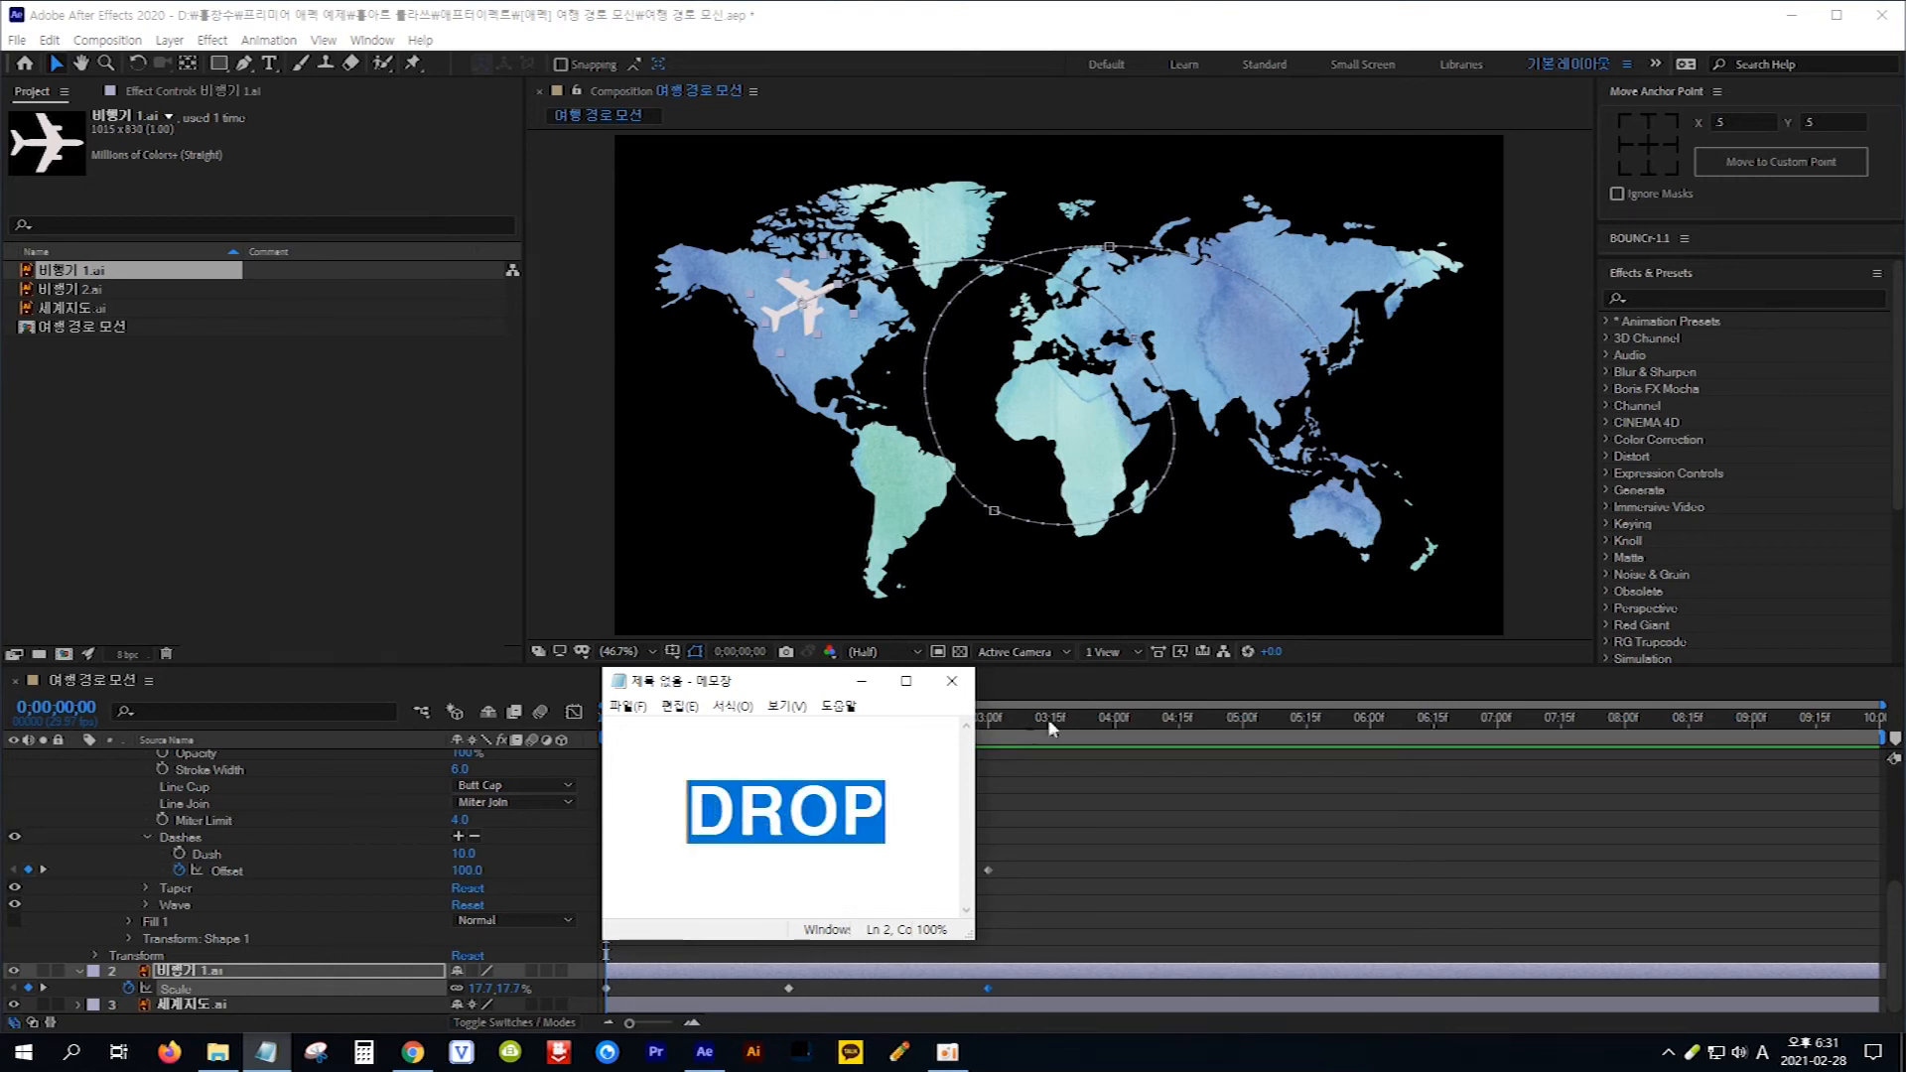
left_click(1650, 299)
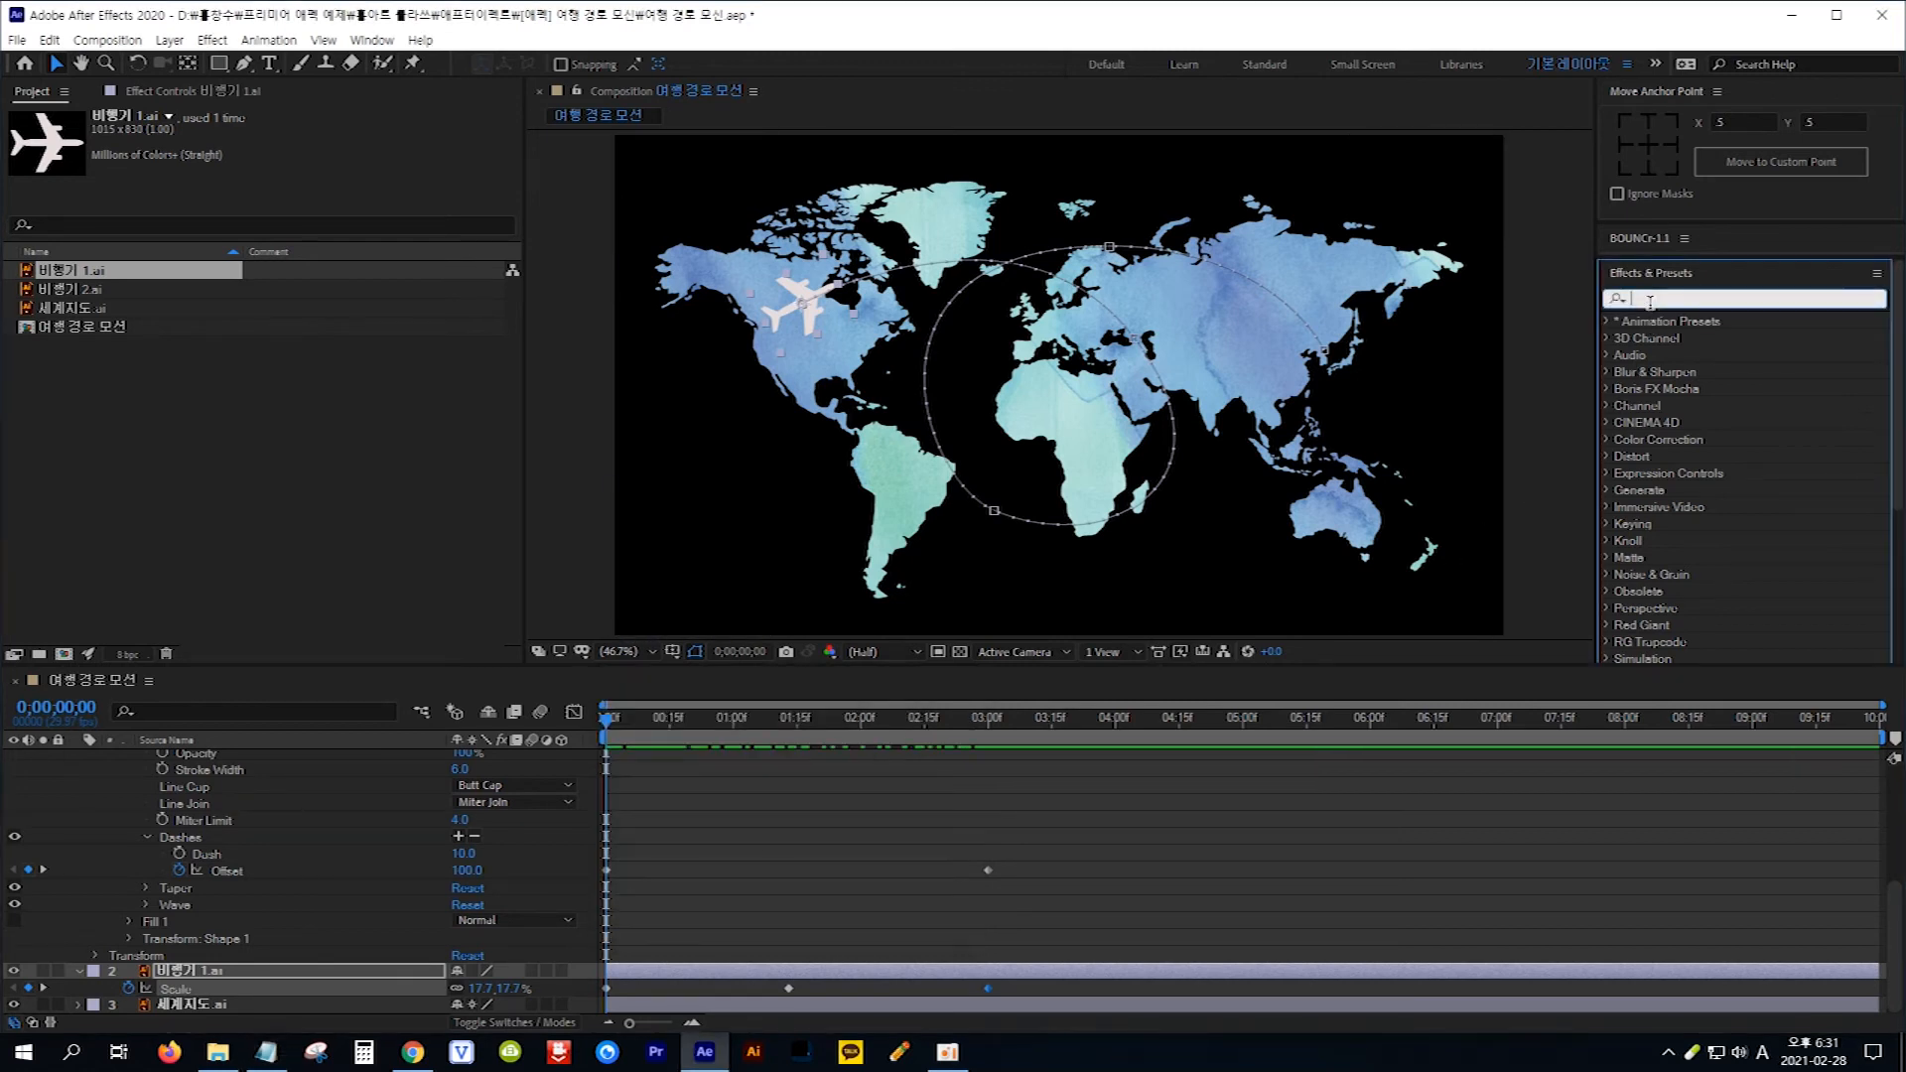
key("ctrl+v")
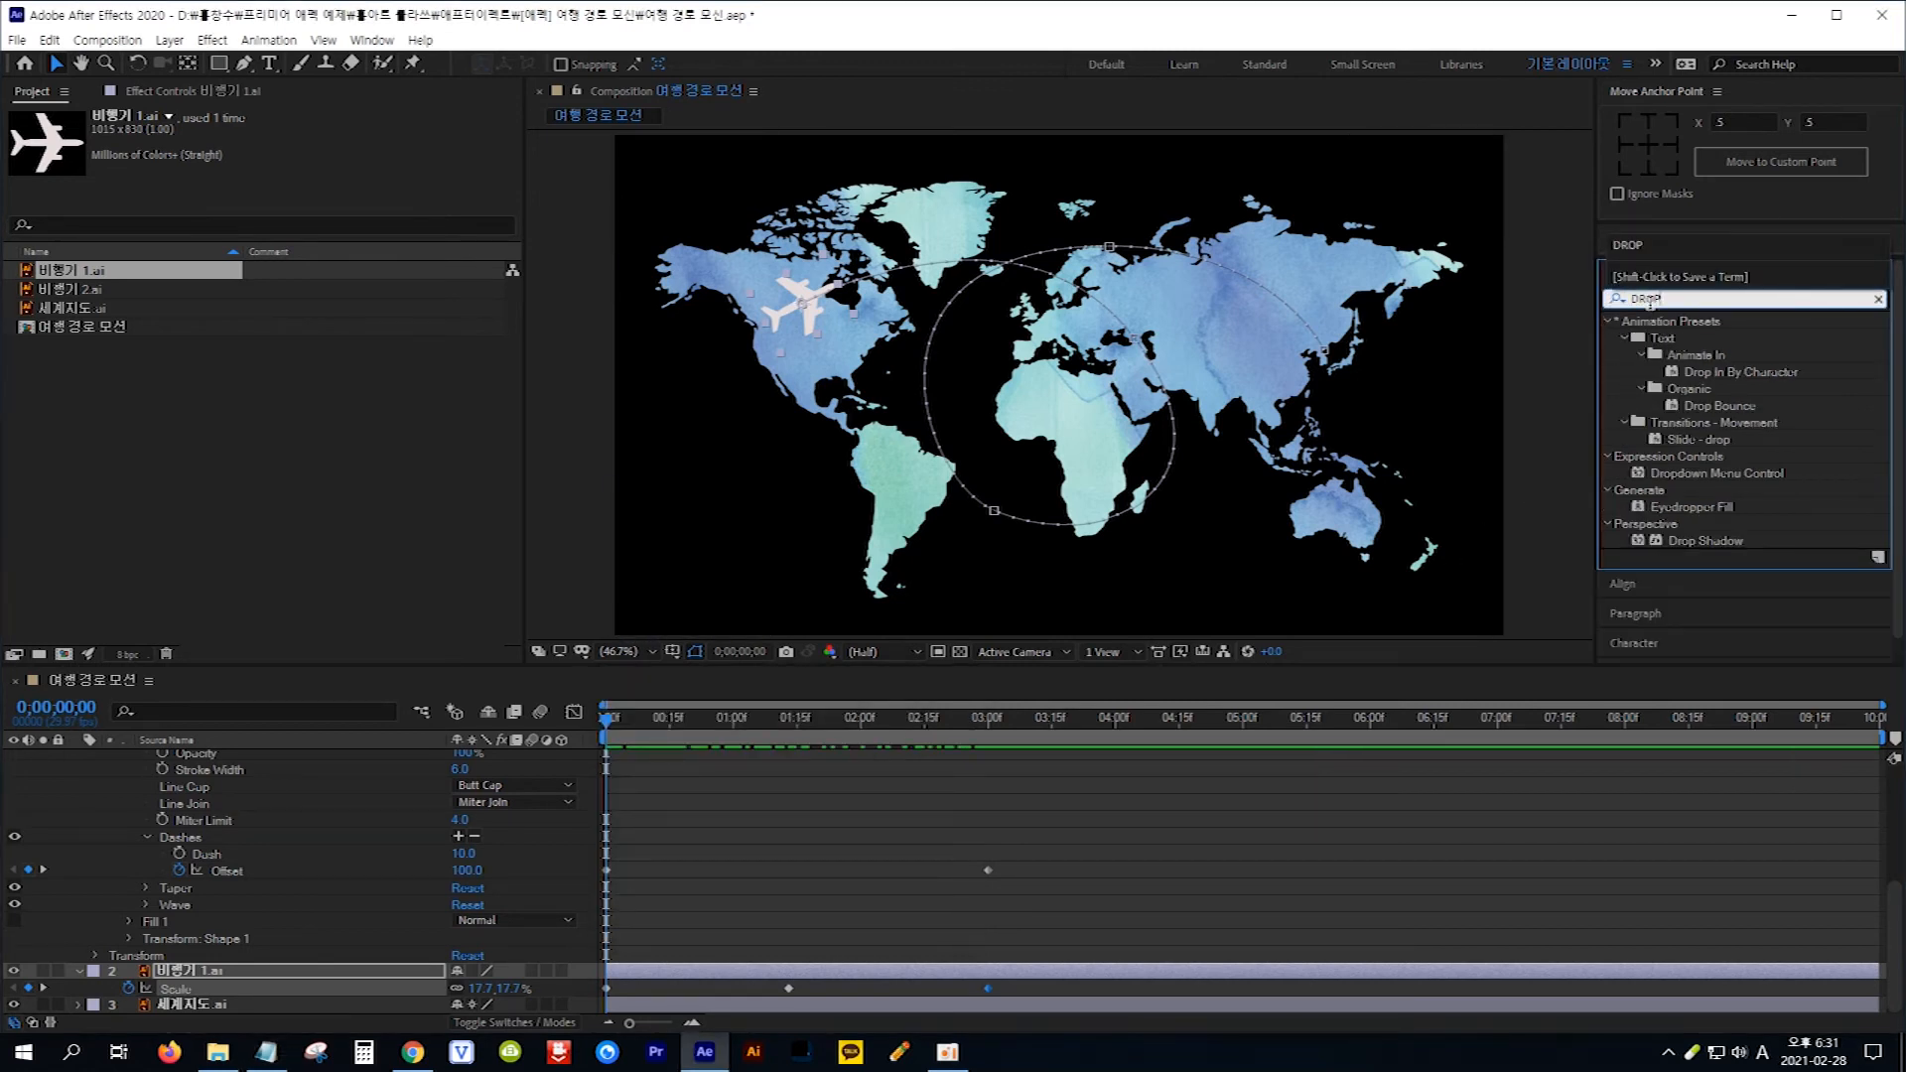
- Apply the Drop Shadow effect to the airplane layer 비행기 1.ai
left_click(1701, 539)
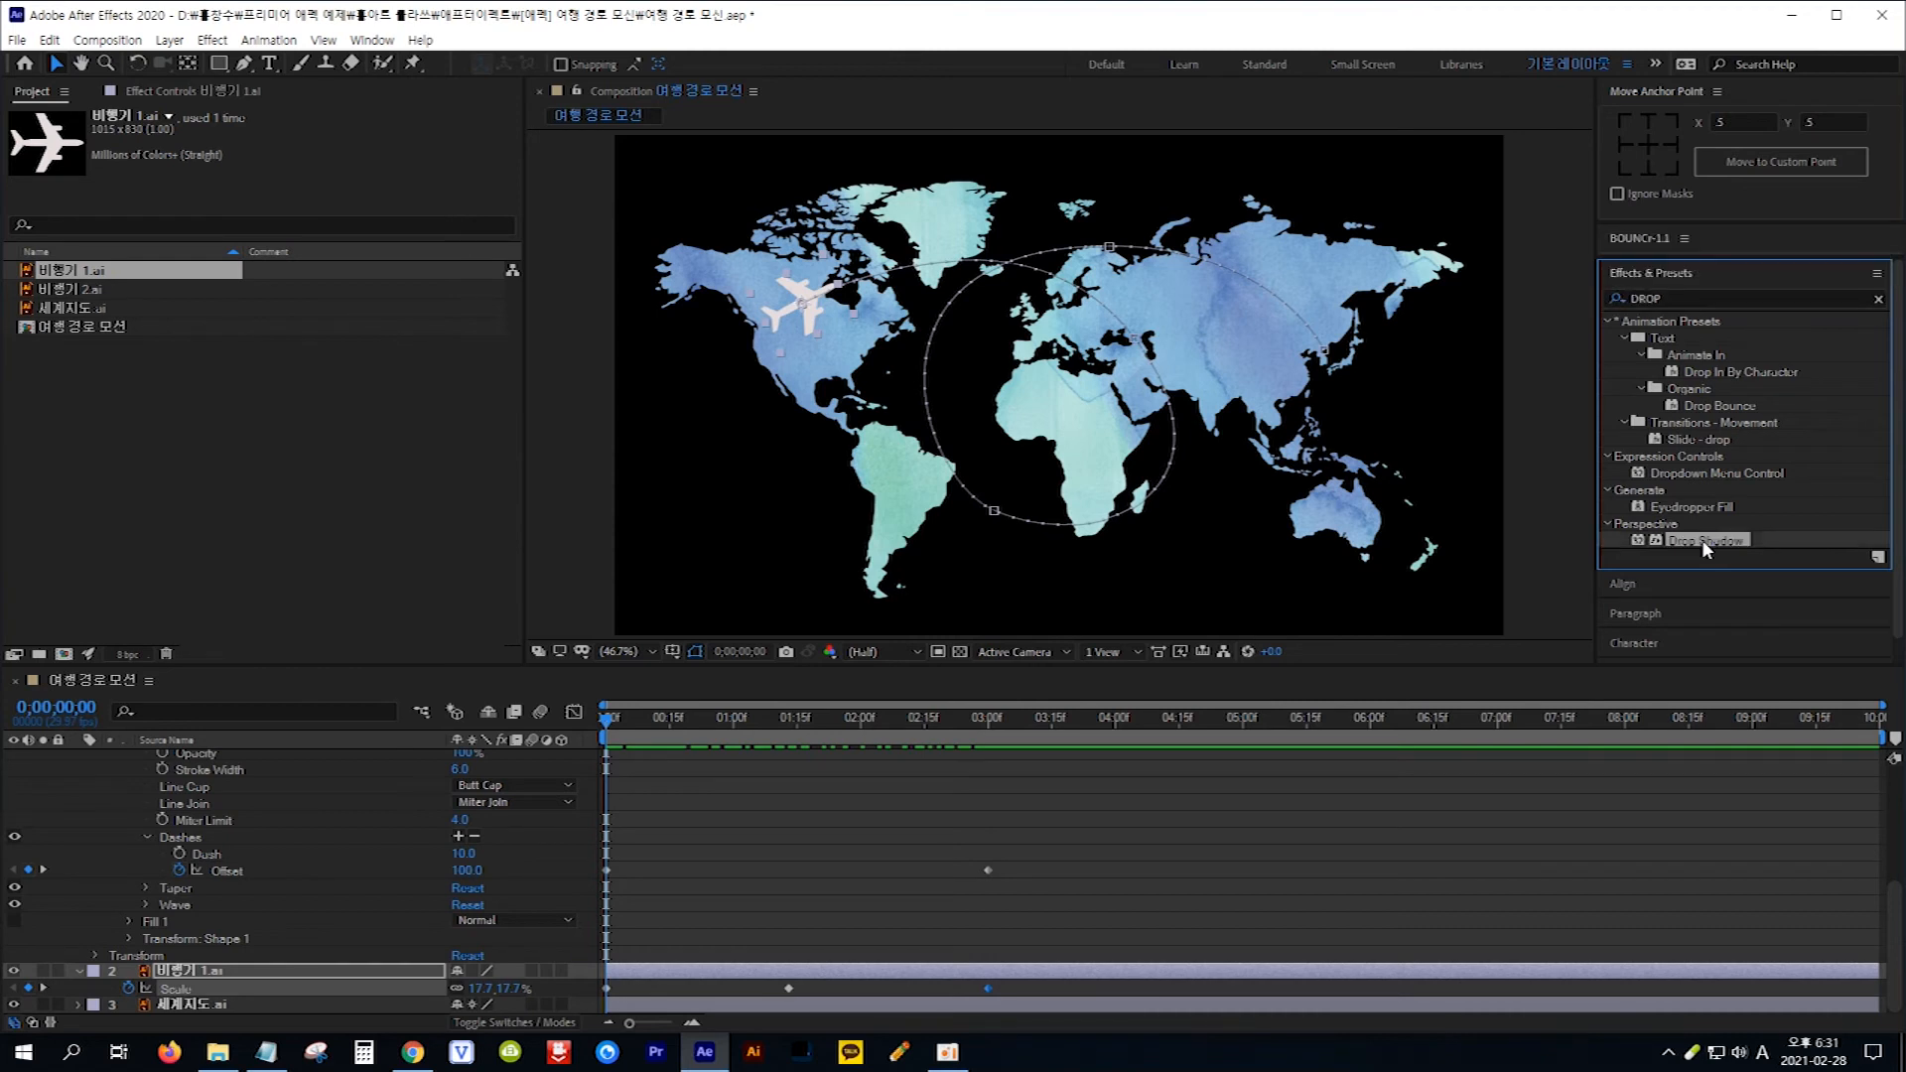
left_click_drag(1701, 539, 268, 978)
key("Caps_Lock")
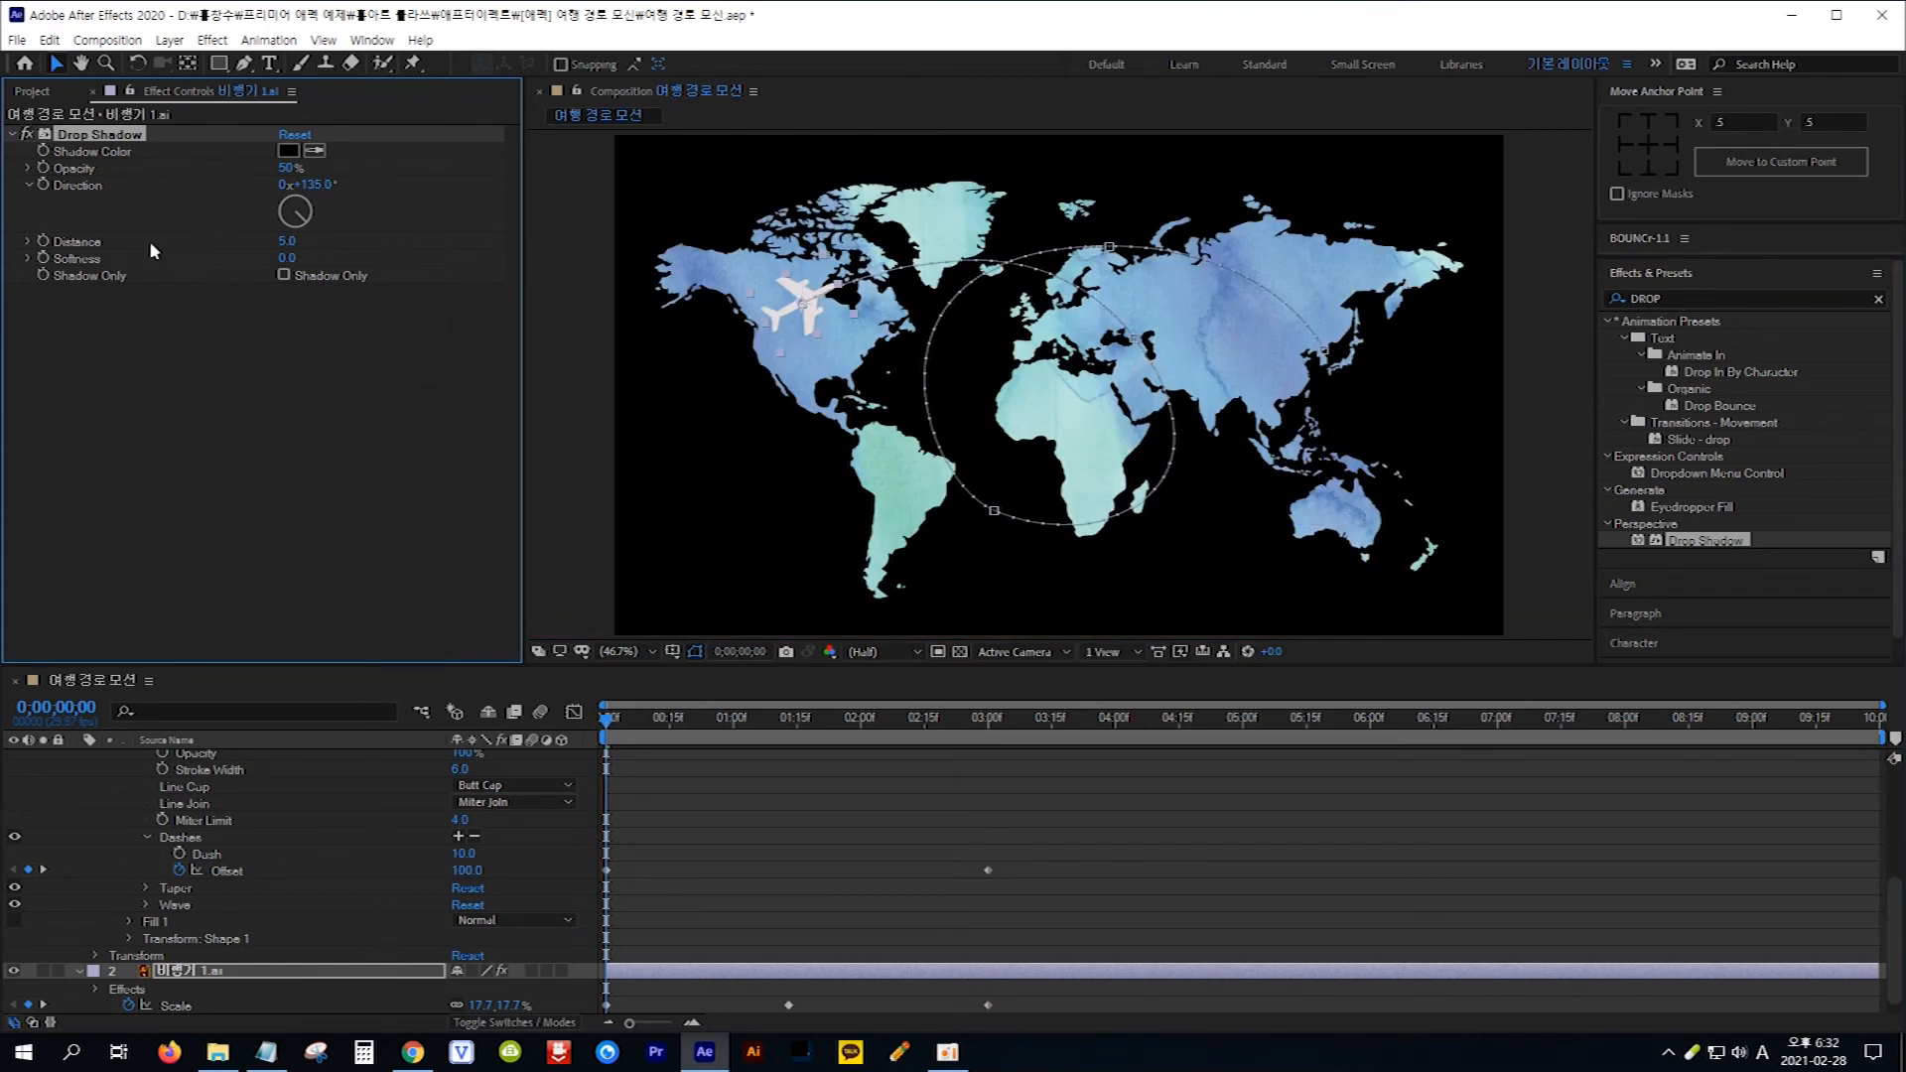
- Keyframe the shadow's Distance and Softness at 0;00;00;00, and raise them to about 305 and 227 at 0;00;00;23
left_click(43, 258)
left_click_drag(608, 725, 749, 732)
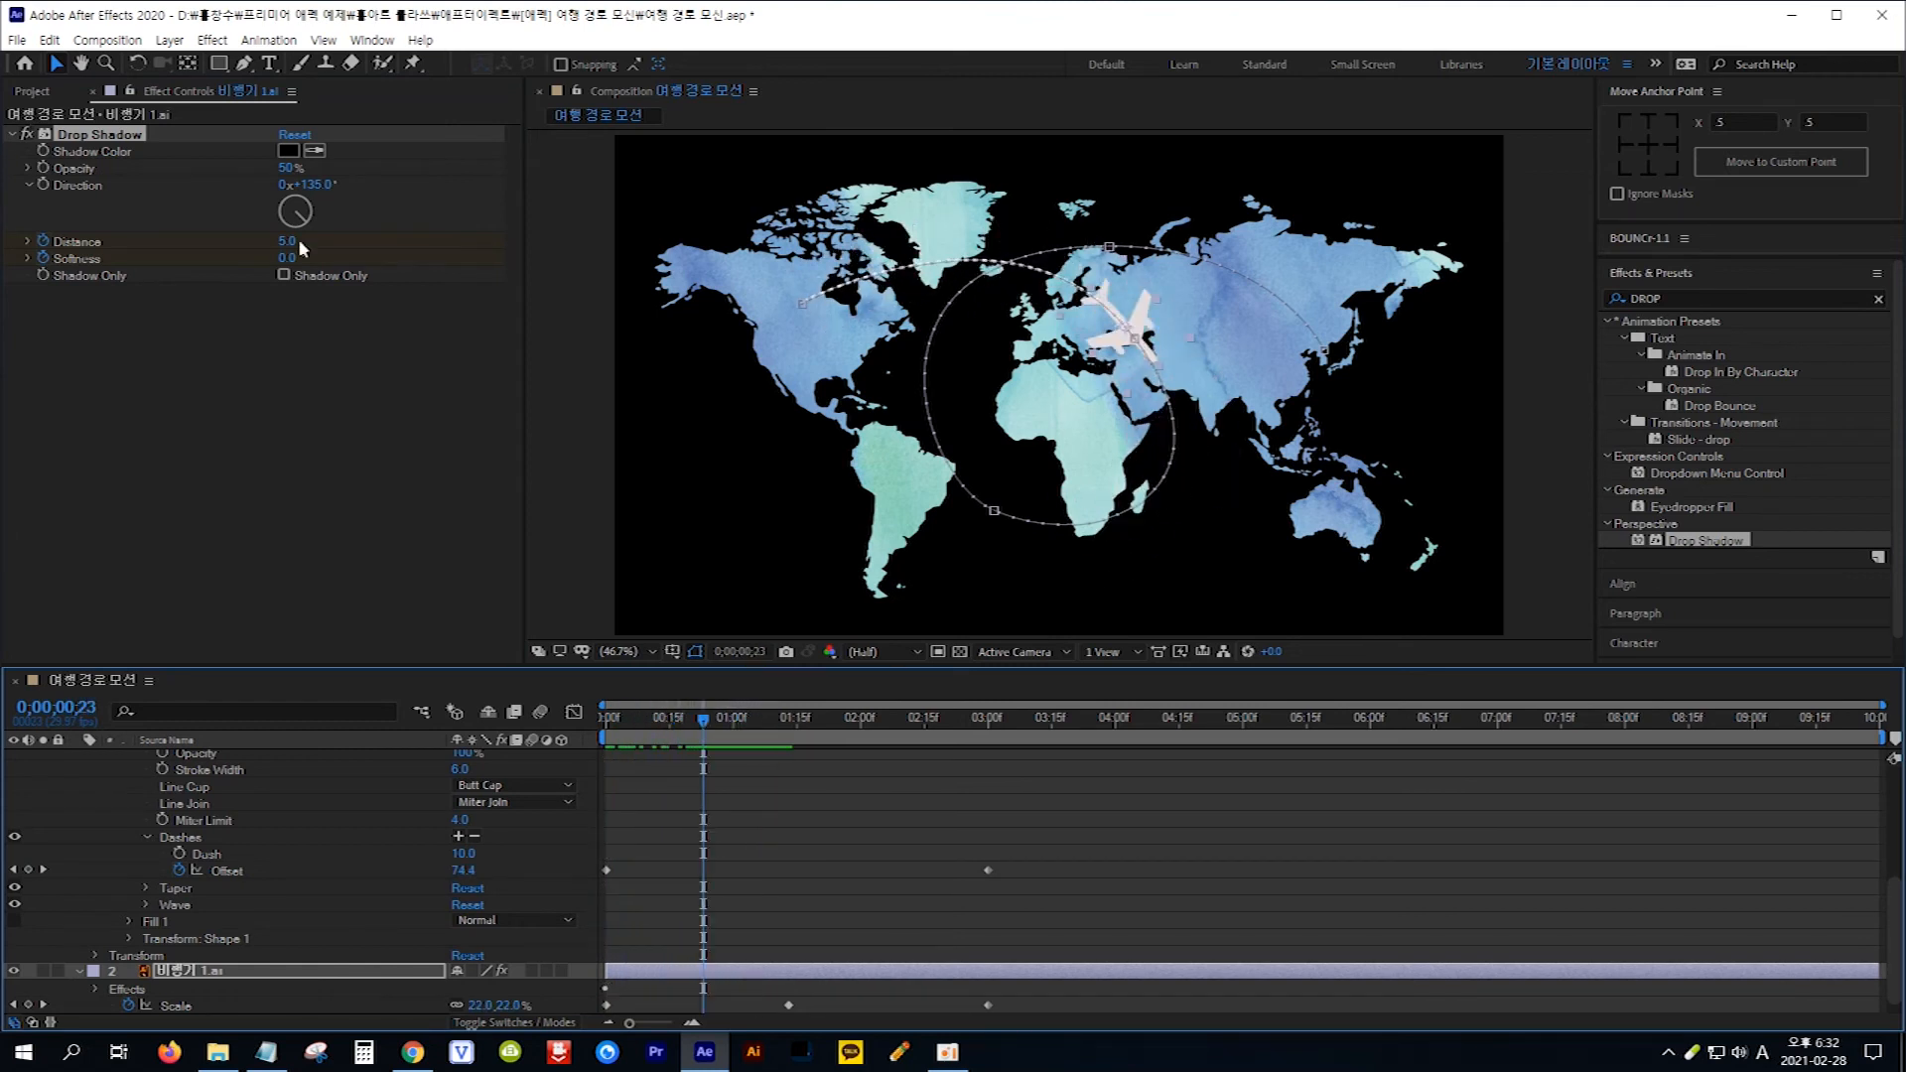
left_click_drag(286, 246, 626, 284)
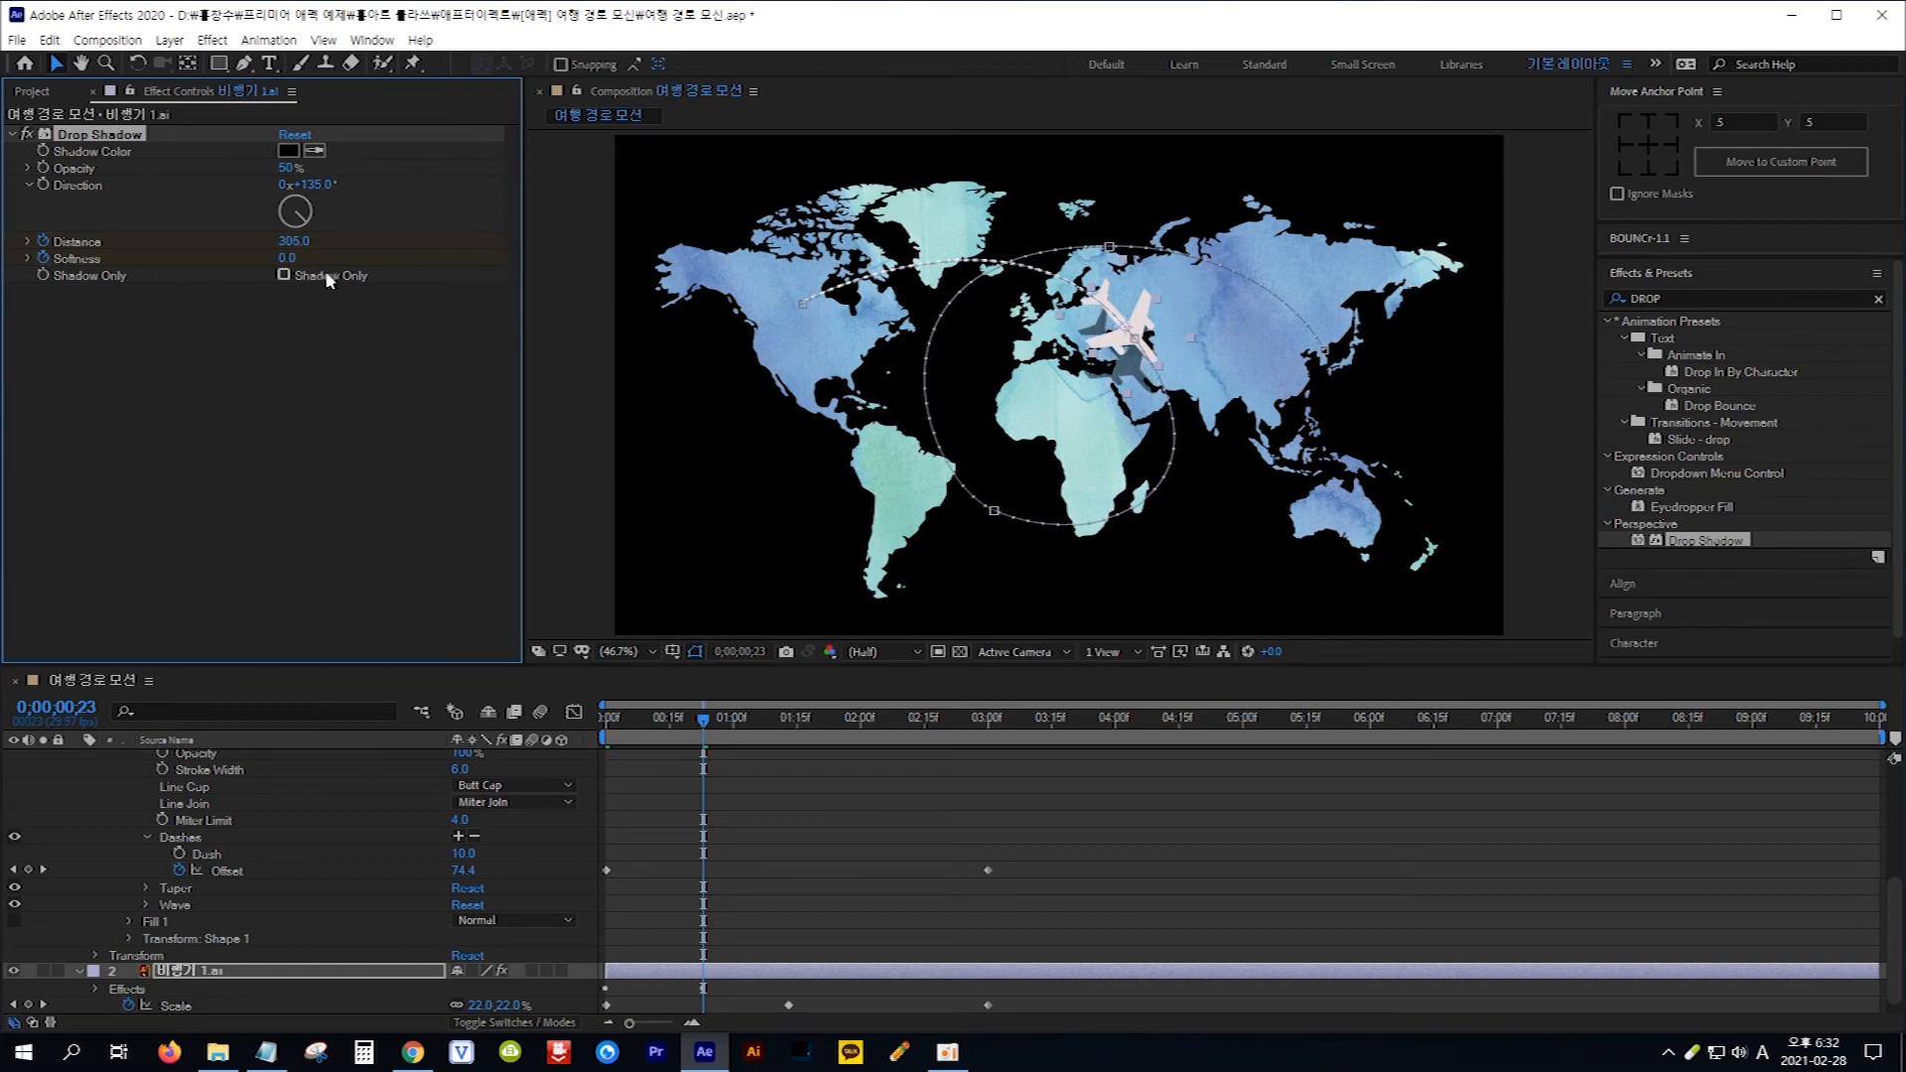
left_click_drag(286, 260, 532, 276)
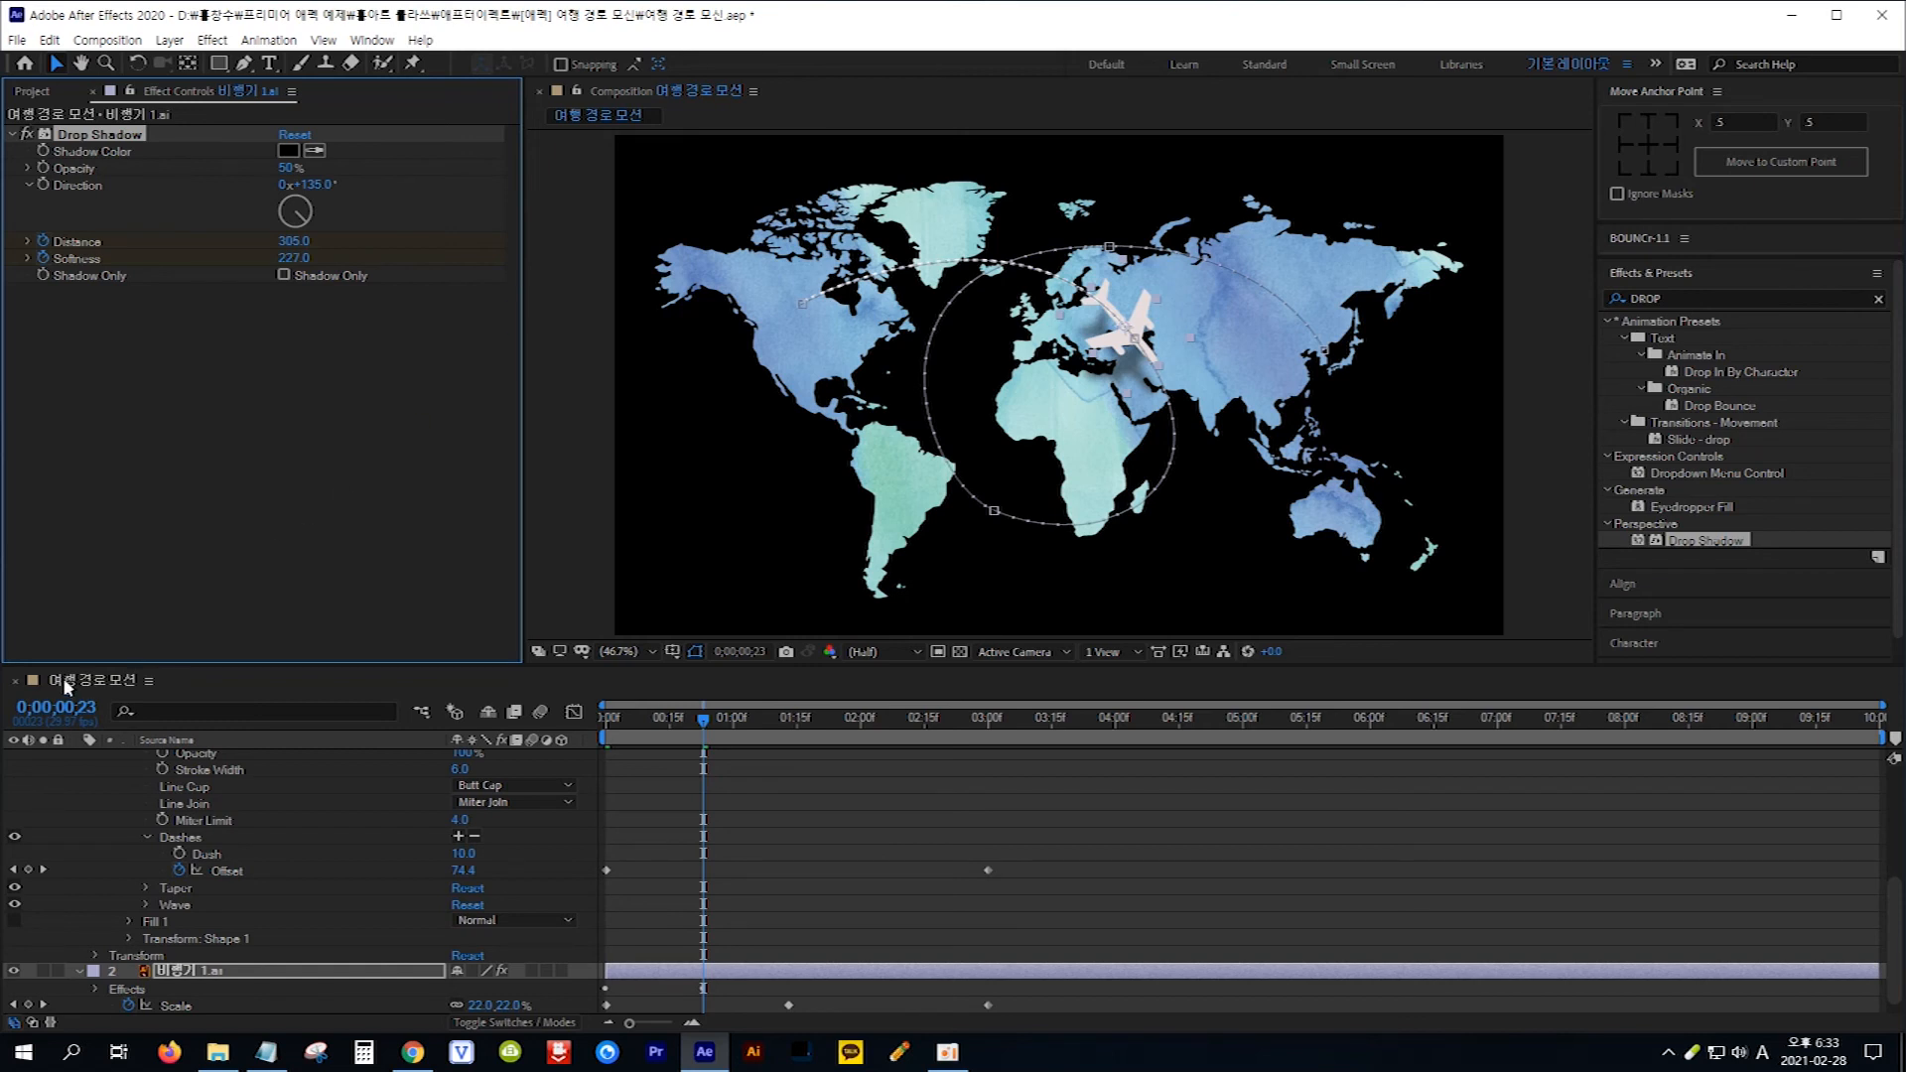
- Set the shadow's Distance and Softness to 0 at 0;00;03;00 and scrub back through the flight to preview the shadow
left_click(65, 705)
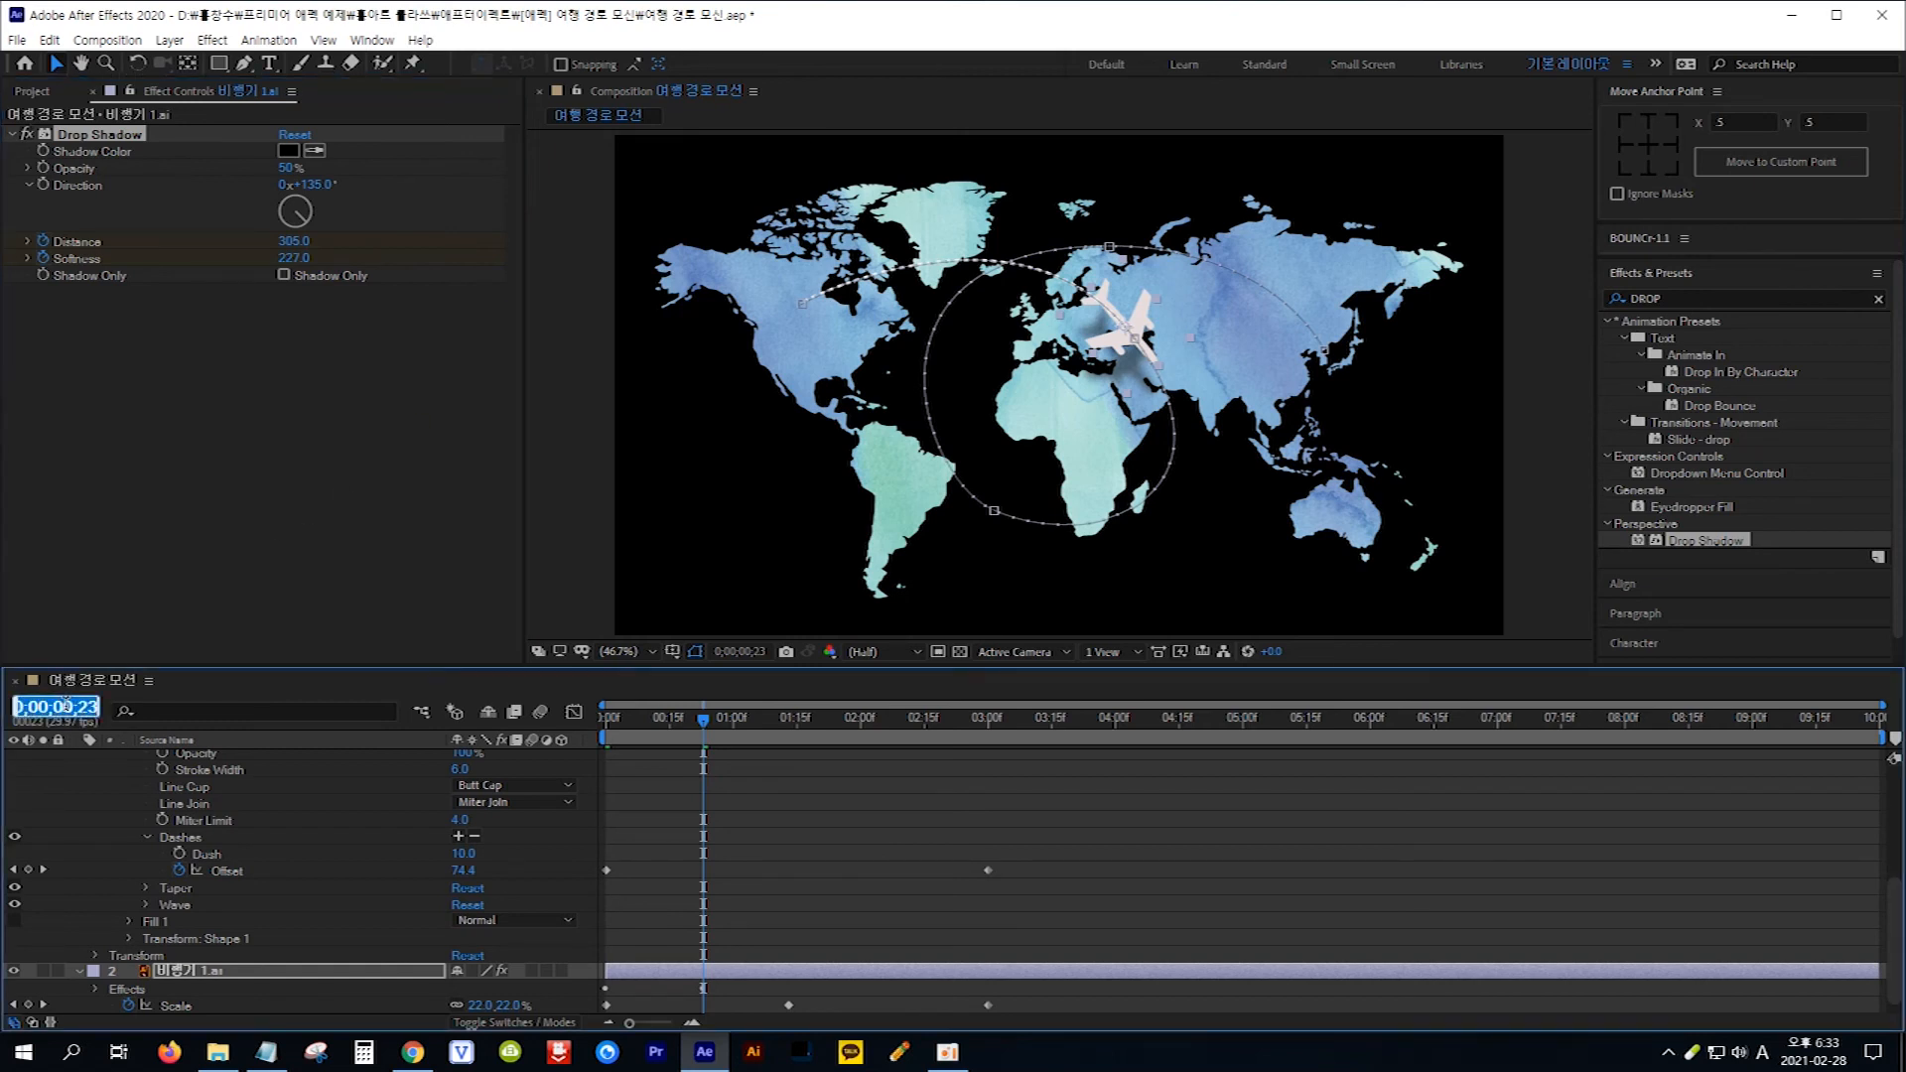
type("3.")
key("Return")
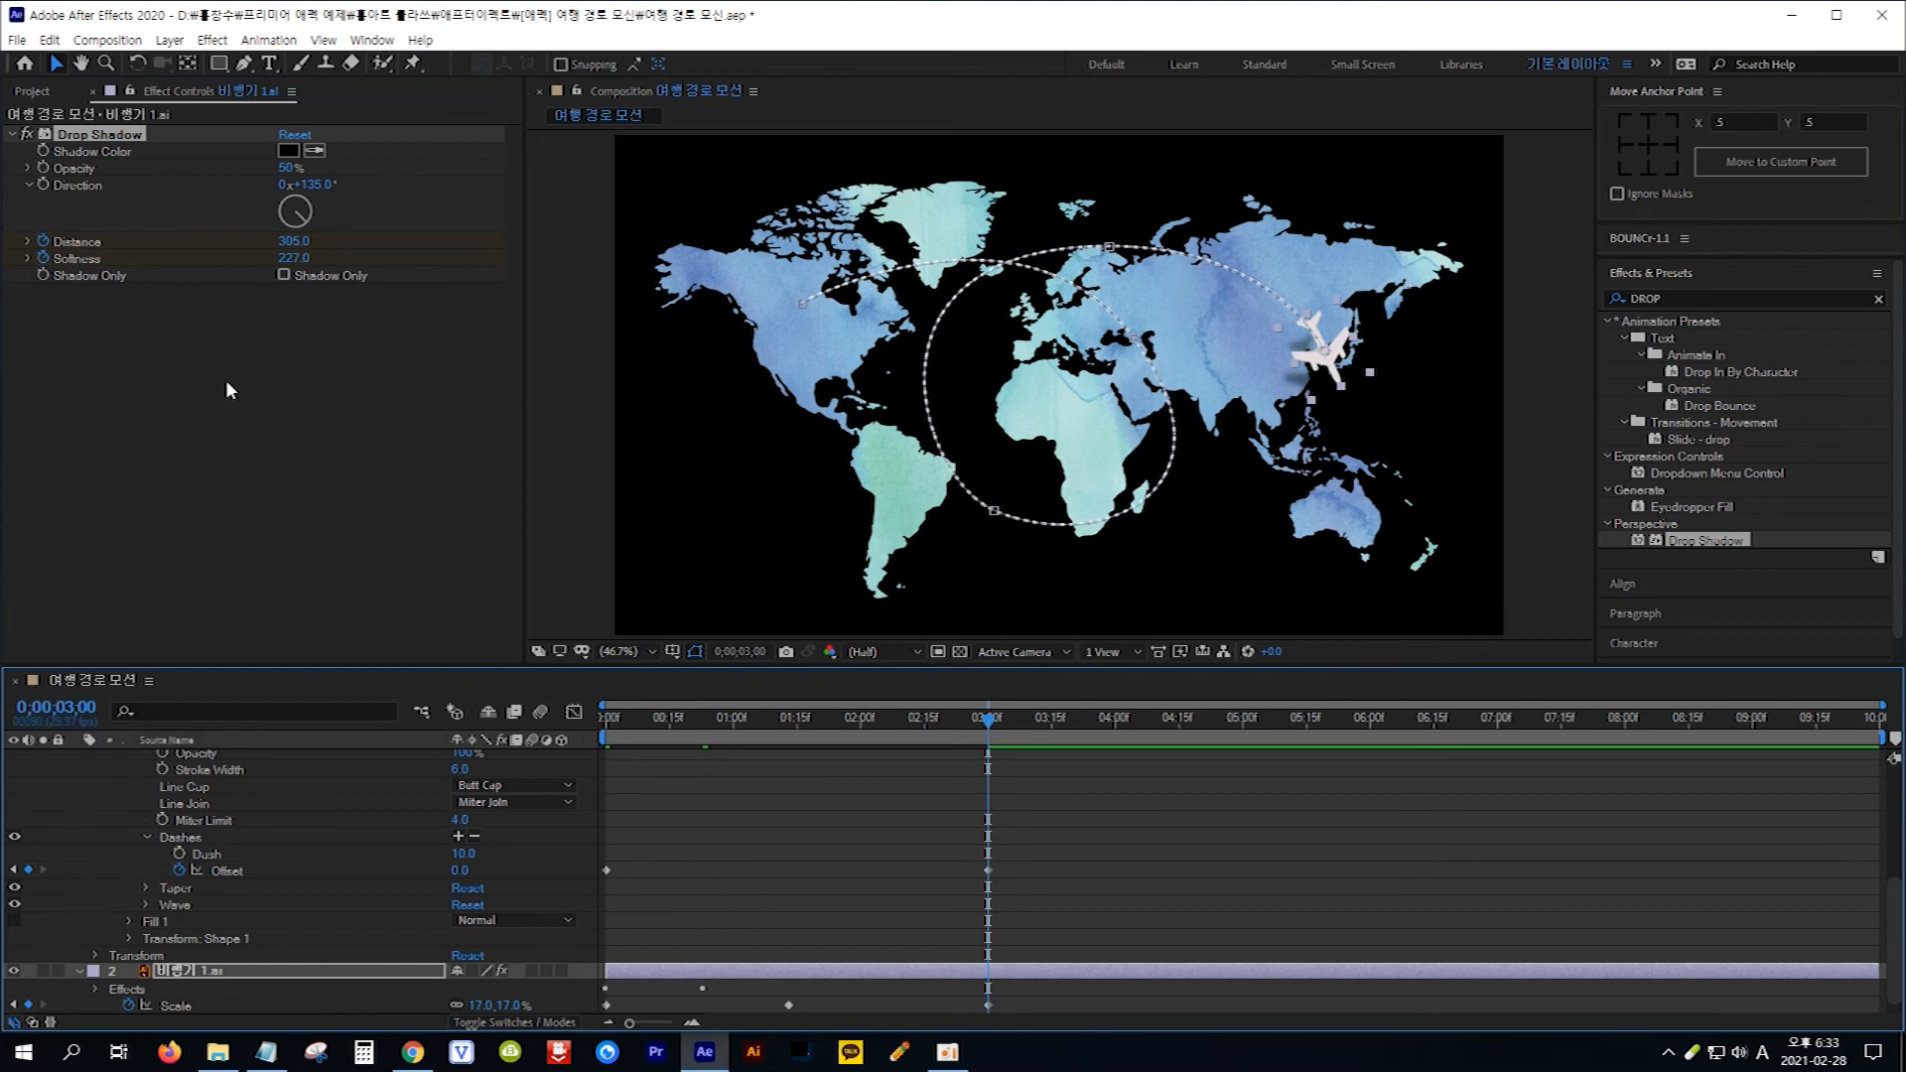
left_click(296, 240)
type("0")
key("Return")
left_click(298, 258)
left_click(298, 258)
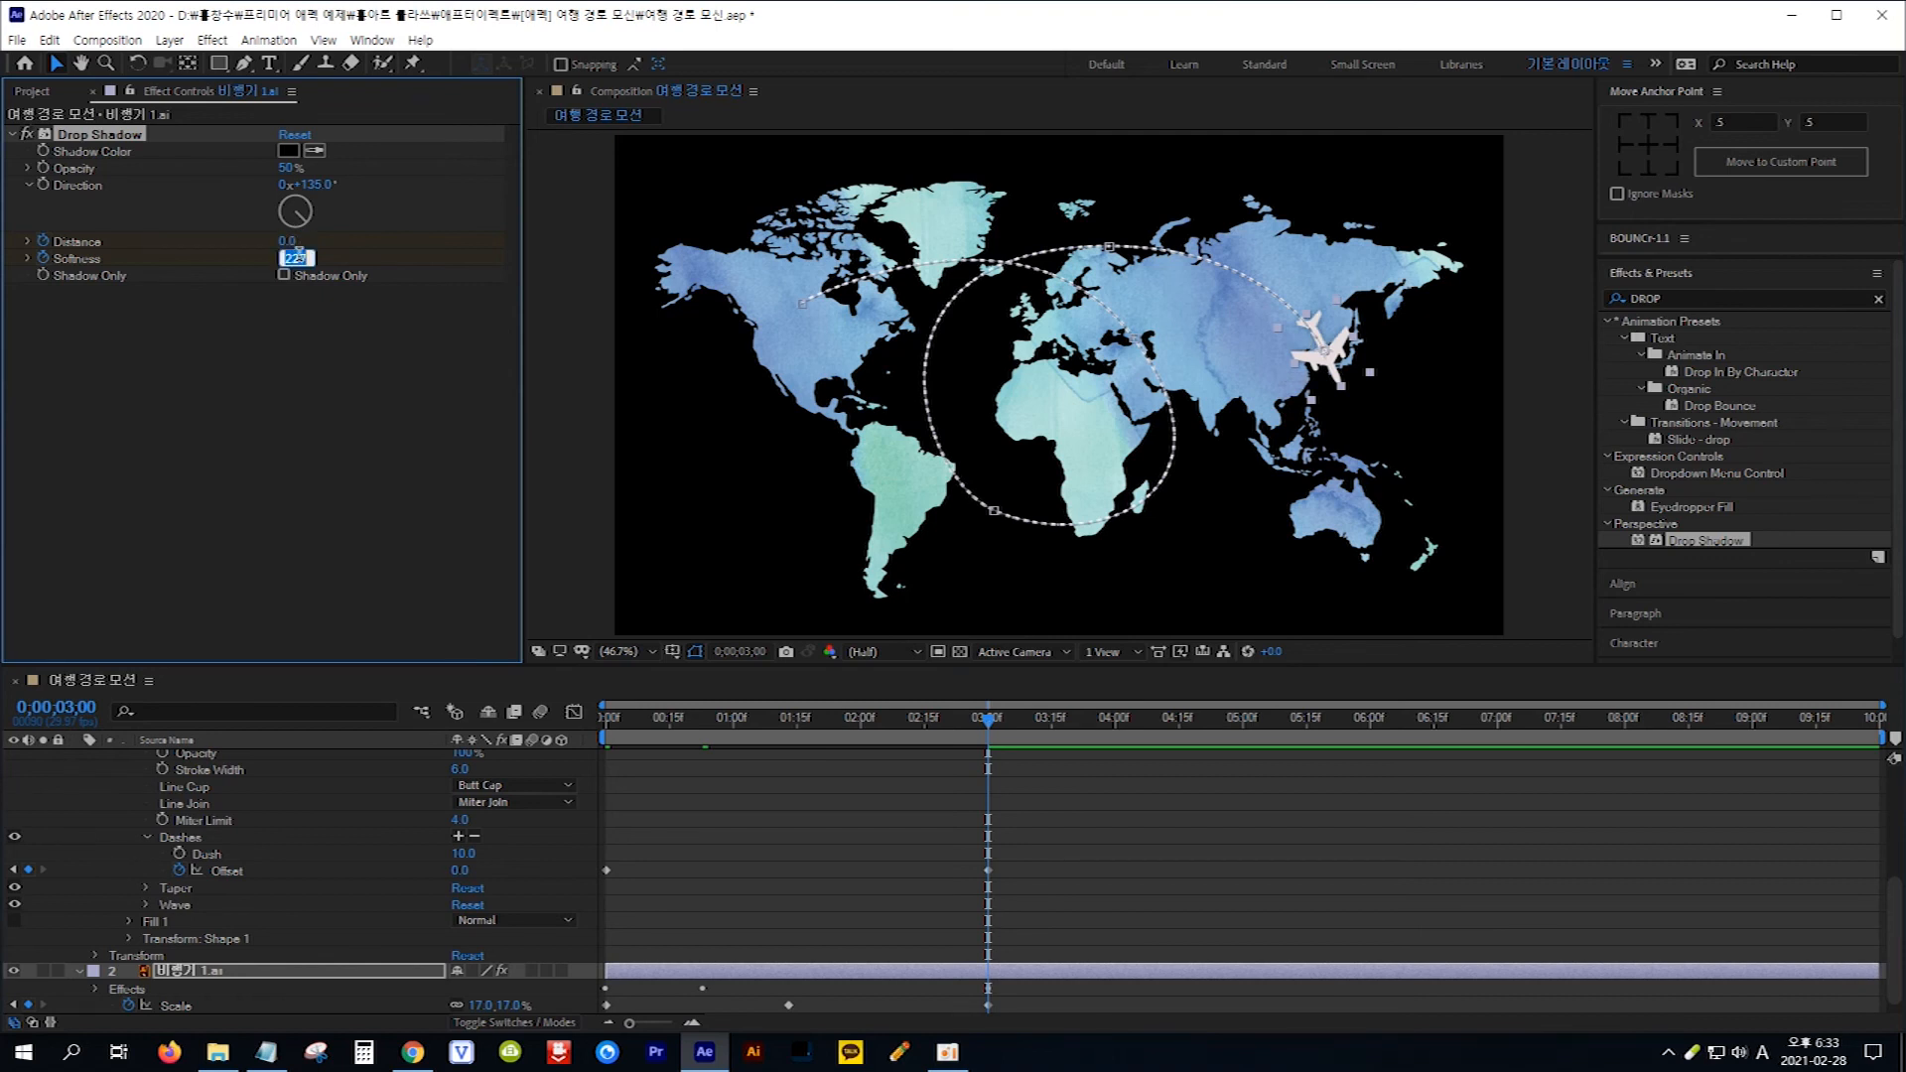
type("0")
left_click_drag(990, 719, 695, 747)
mouse_move(701, 734)
left_mouse_down()
mouse_move(729, 732)
mouse_move(713, 736)
left_mouse_up()
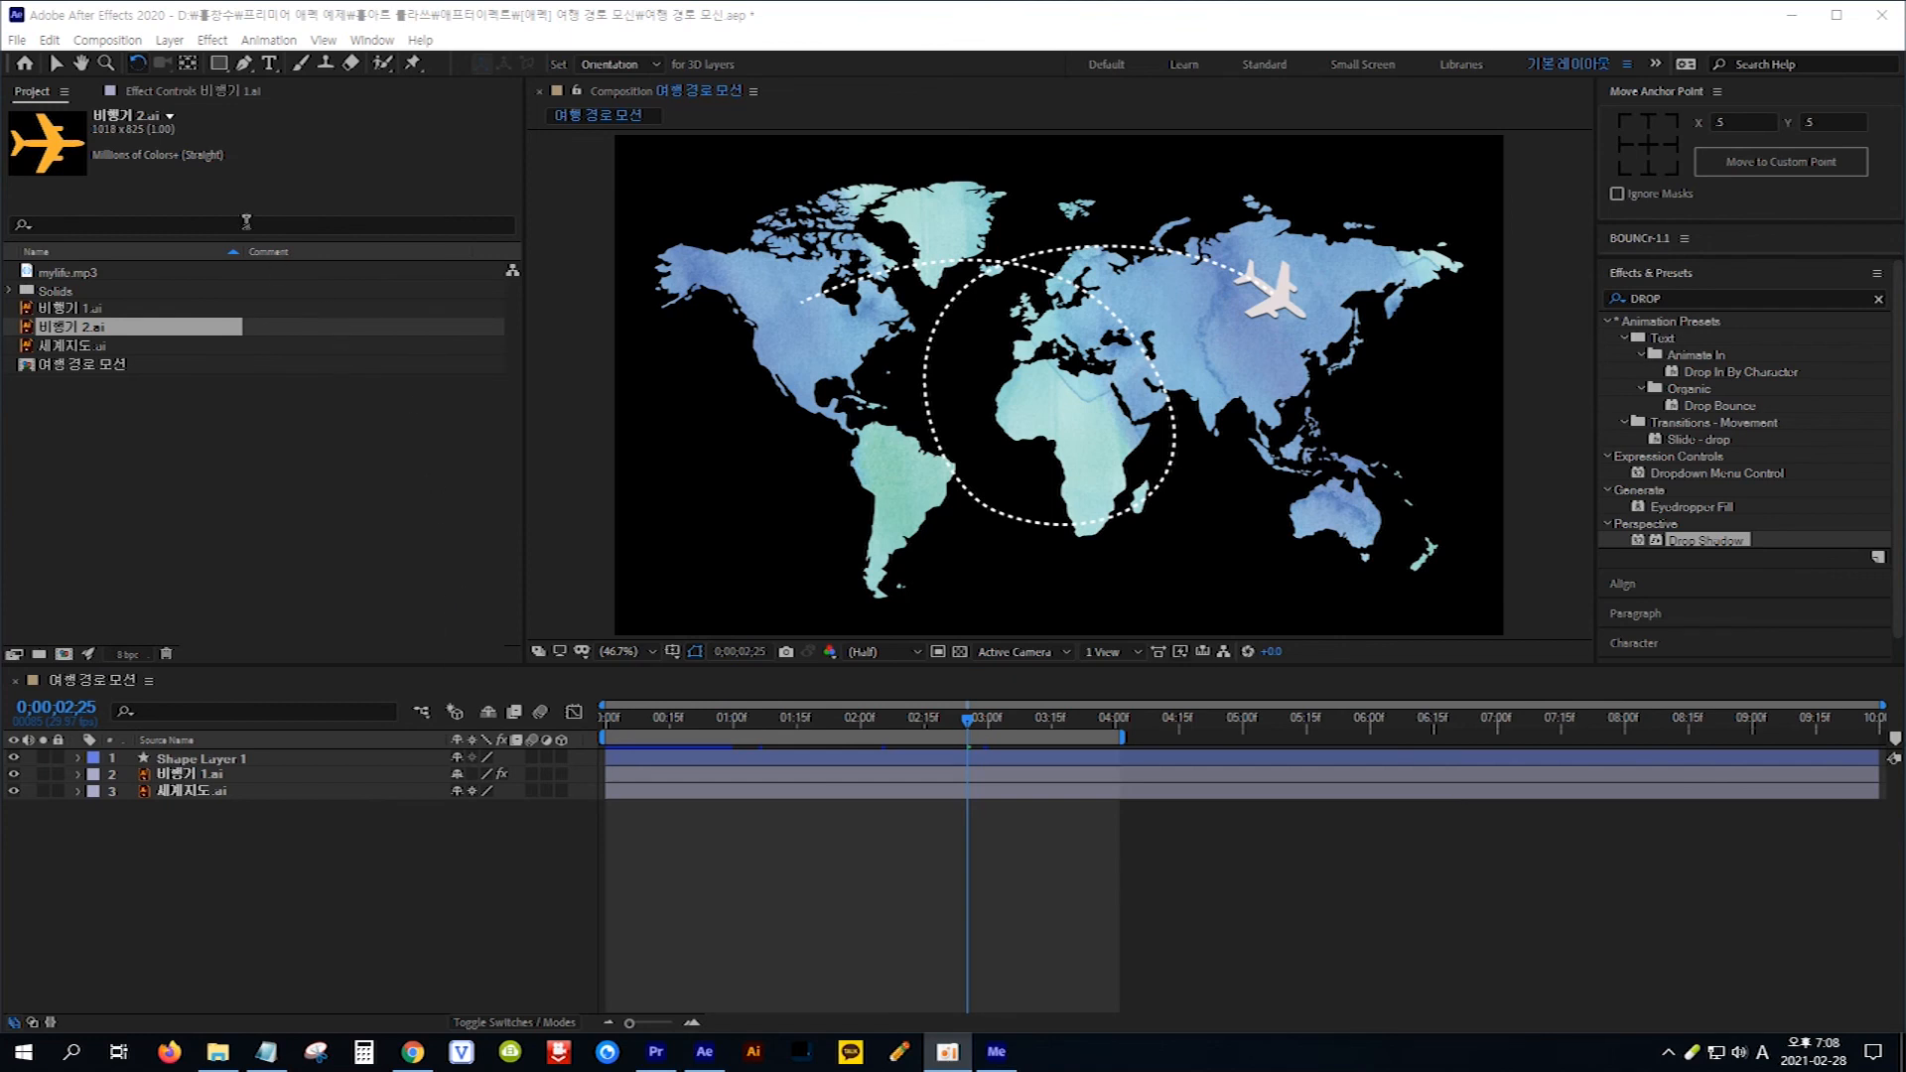
- Create a 1920 x 1080 px deep blue solid with color #060042 and place it beneath the world map layer
left_click(170, 41)
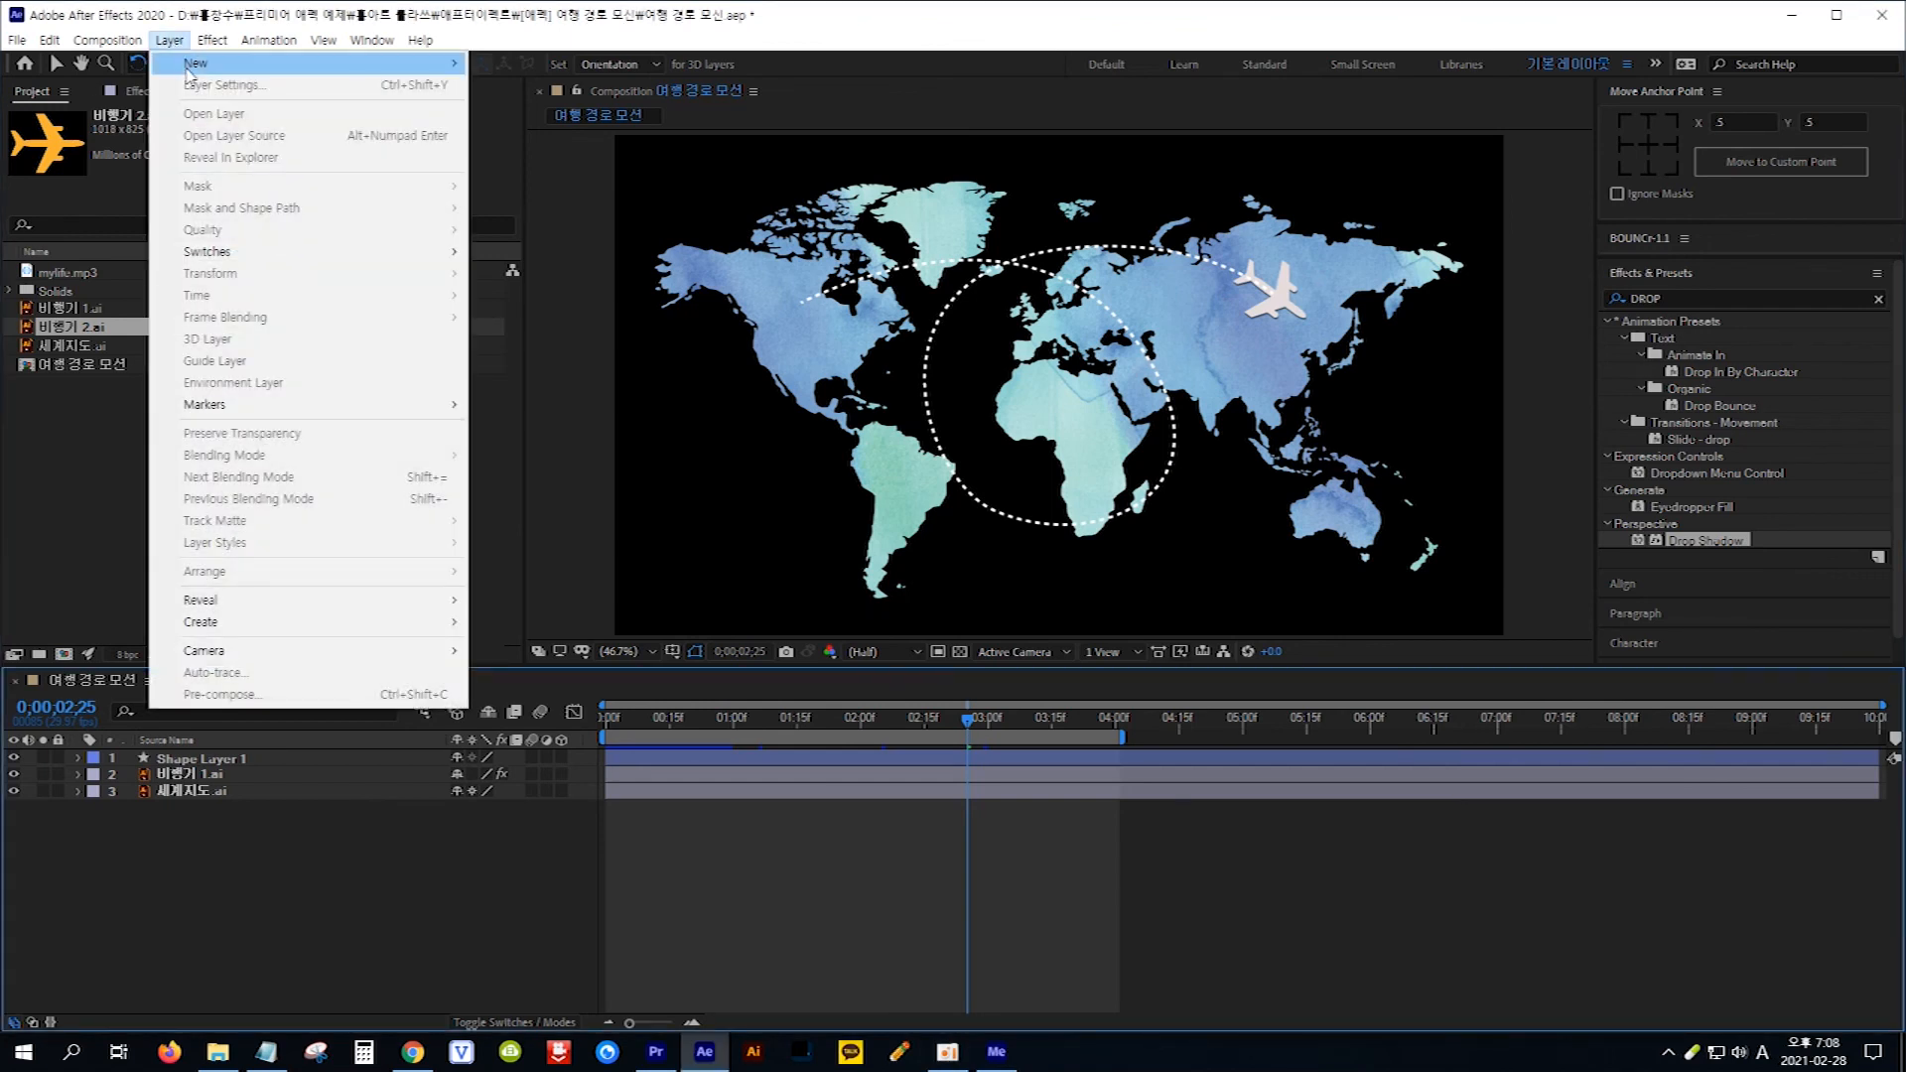
mouse_move(284, 72)
left_click(512, 84)
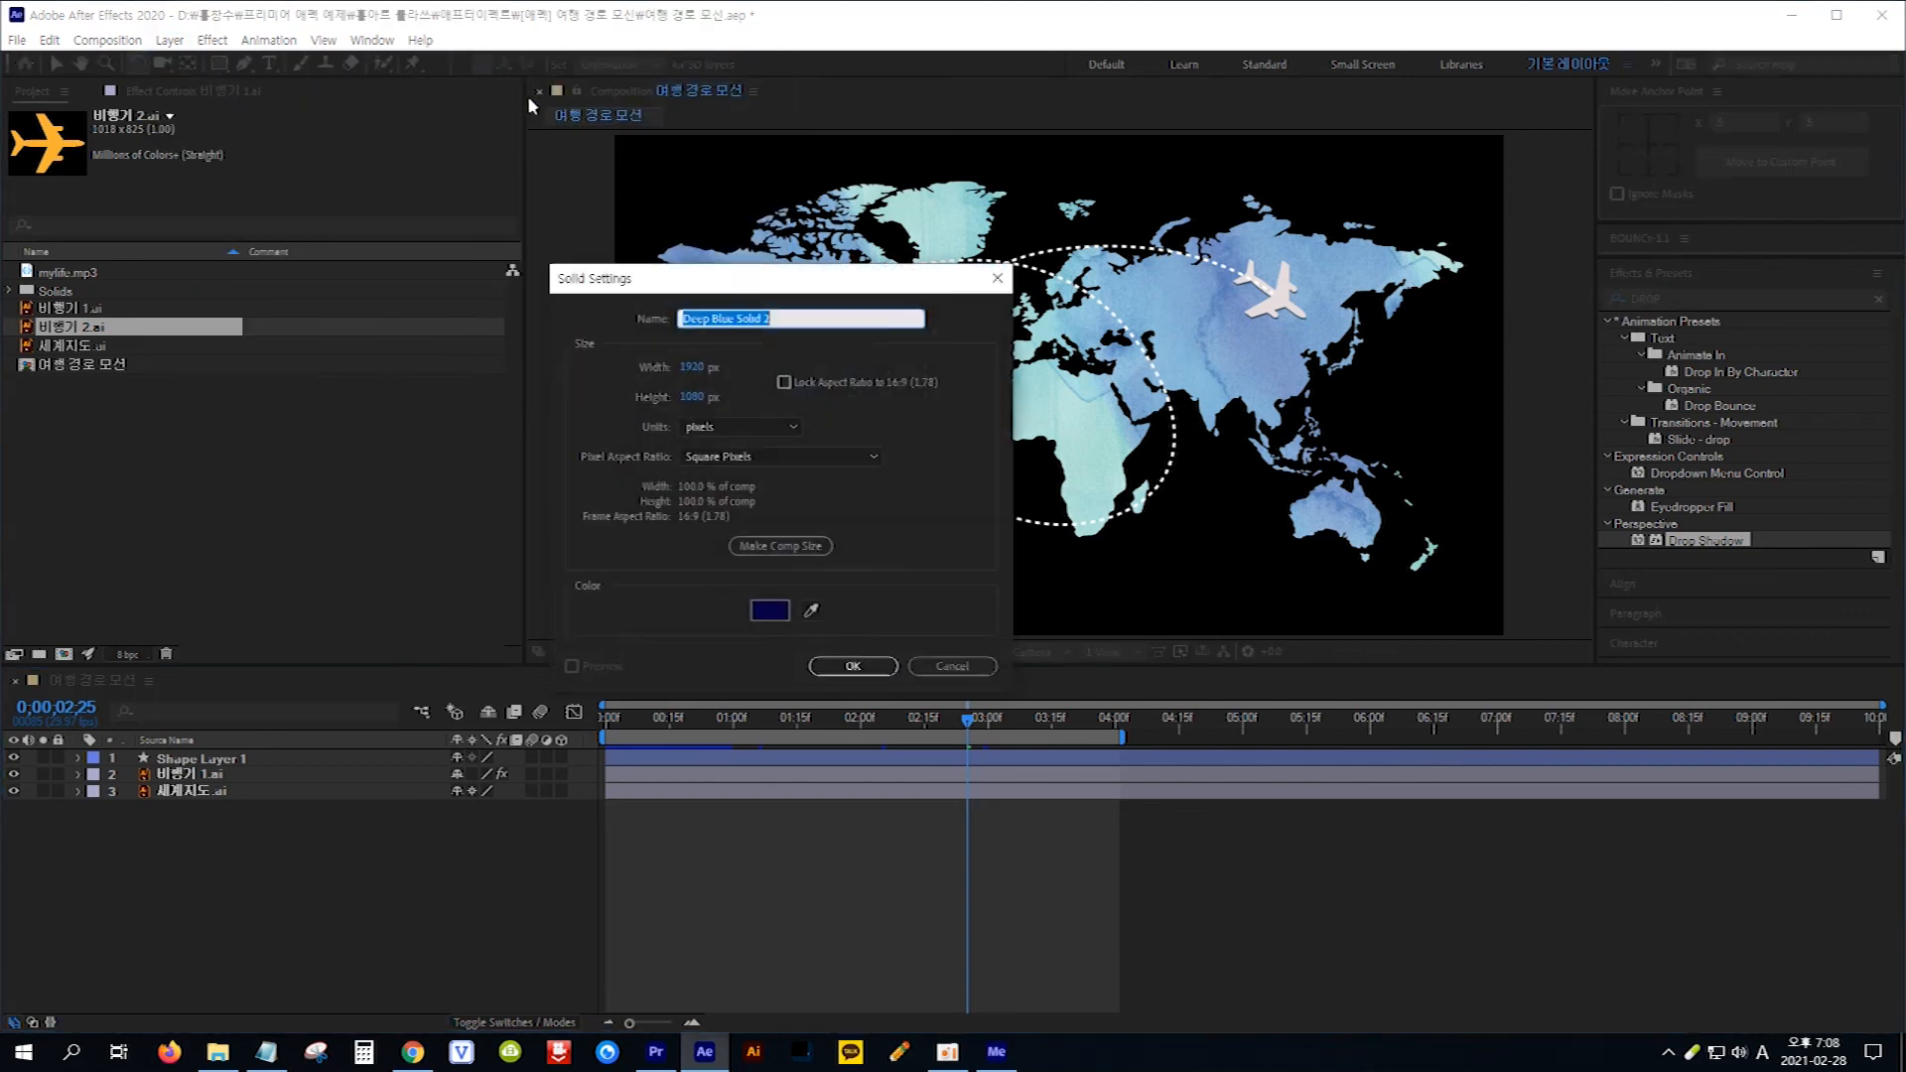
left_click(769, 611)
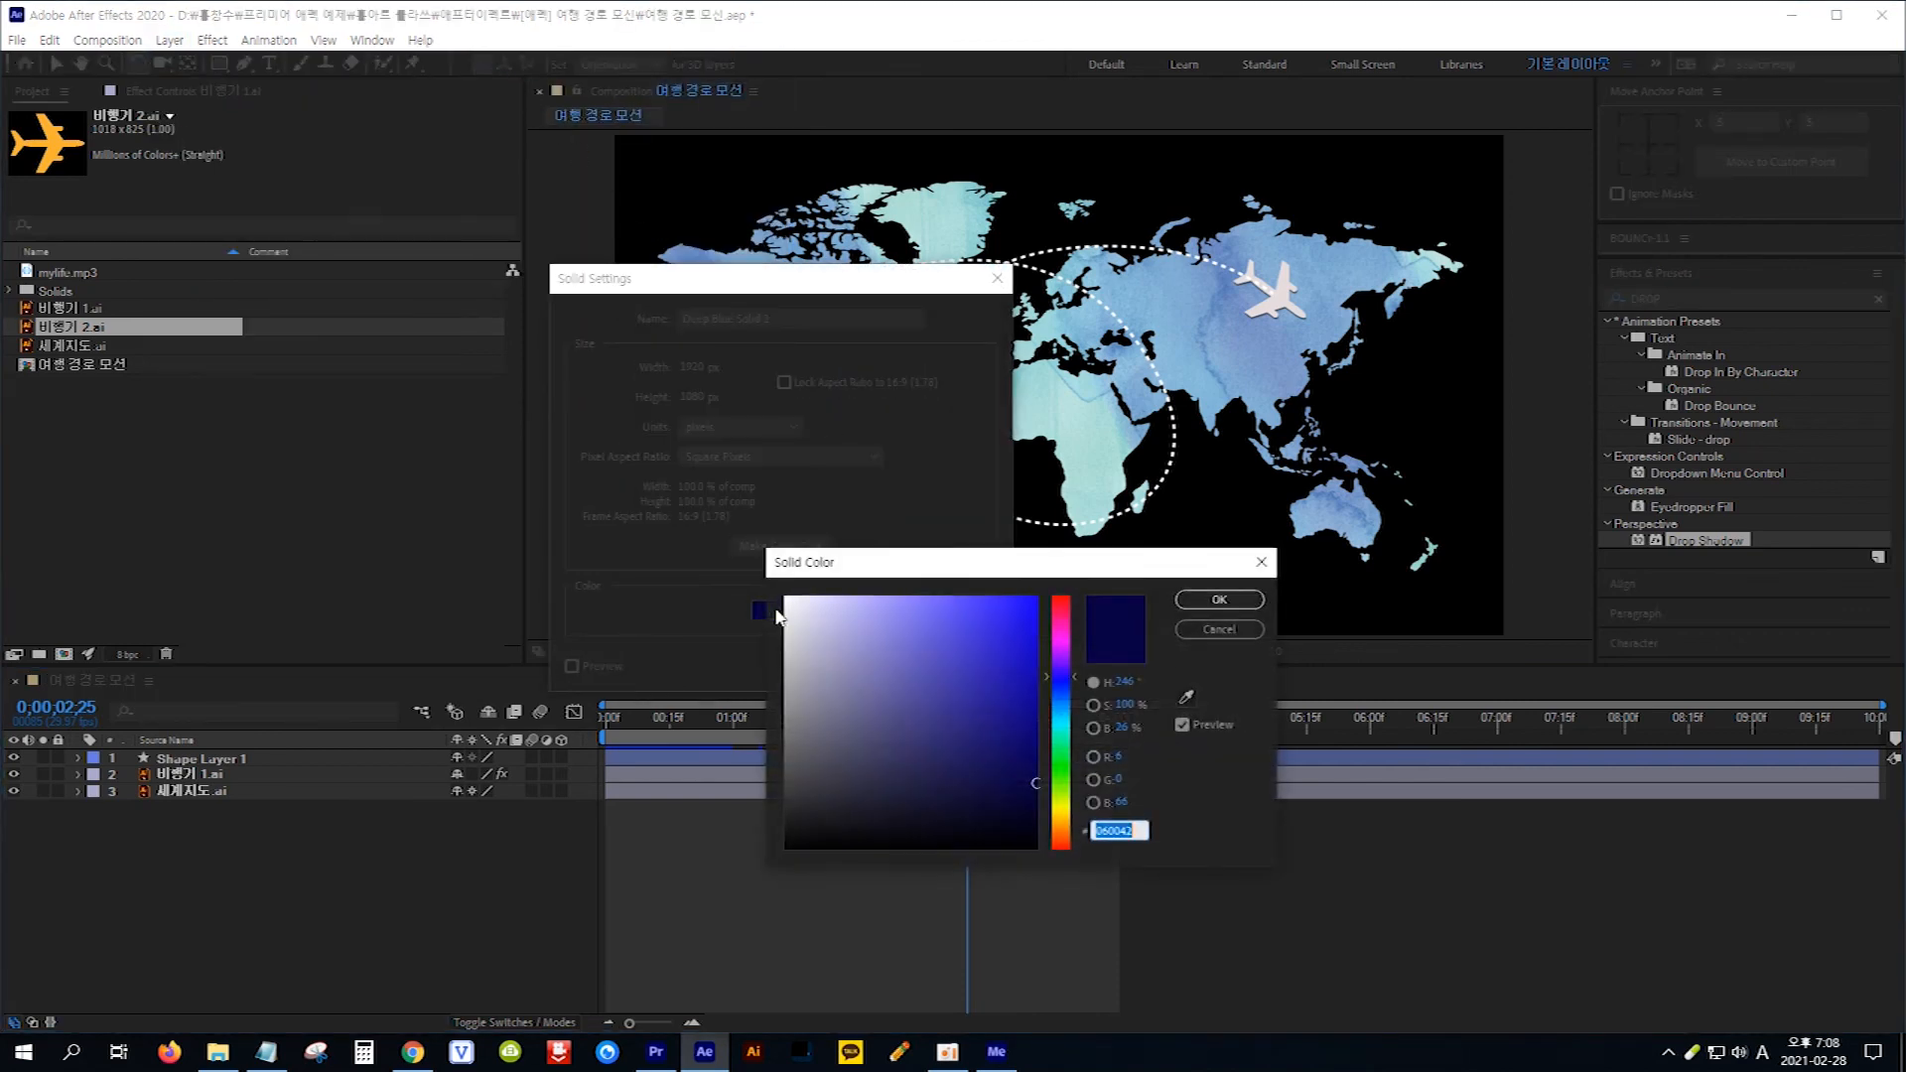
left_click(1214, 600)
left_click(853, 665)
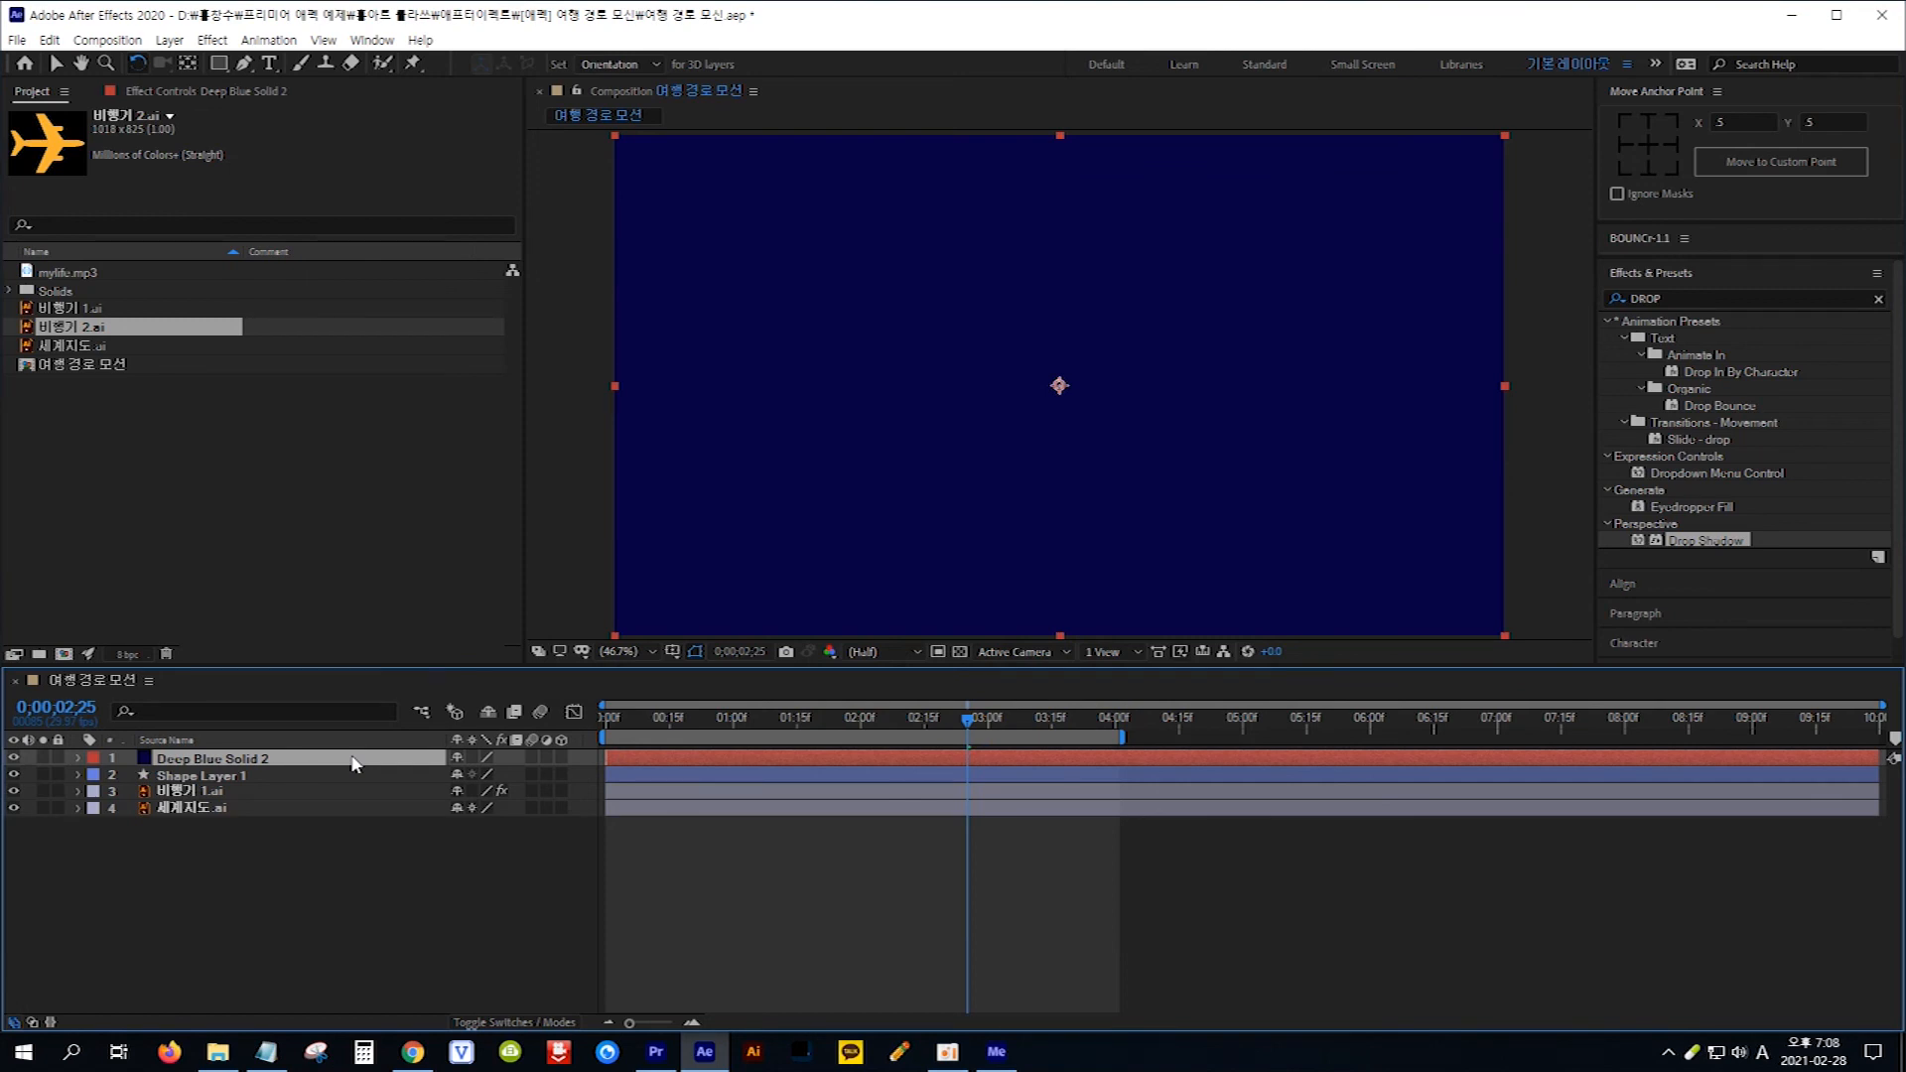
left_click_drag(355, 762, 354, 832)
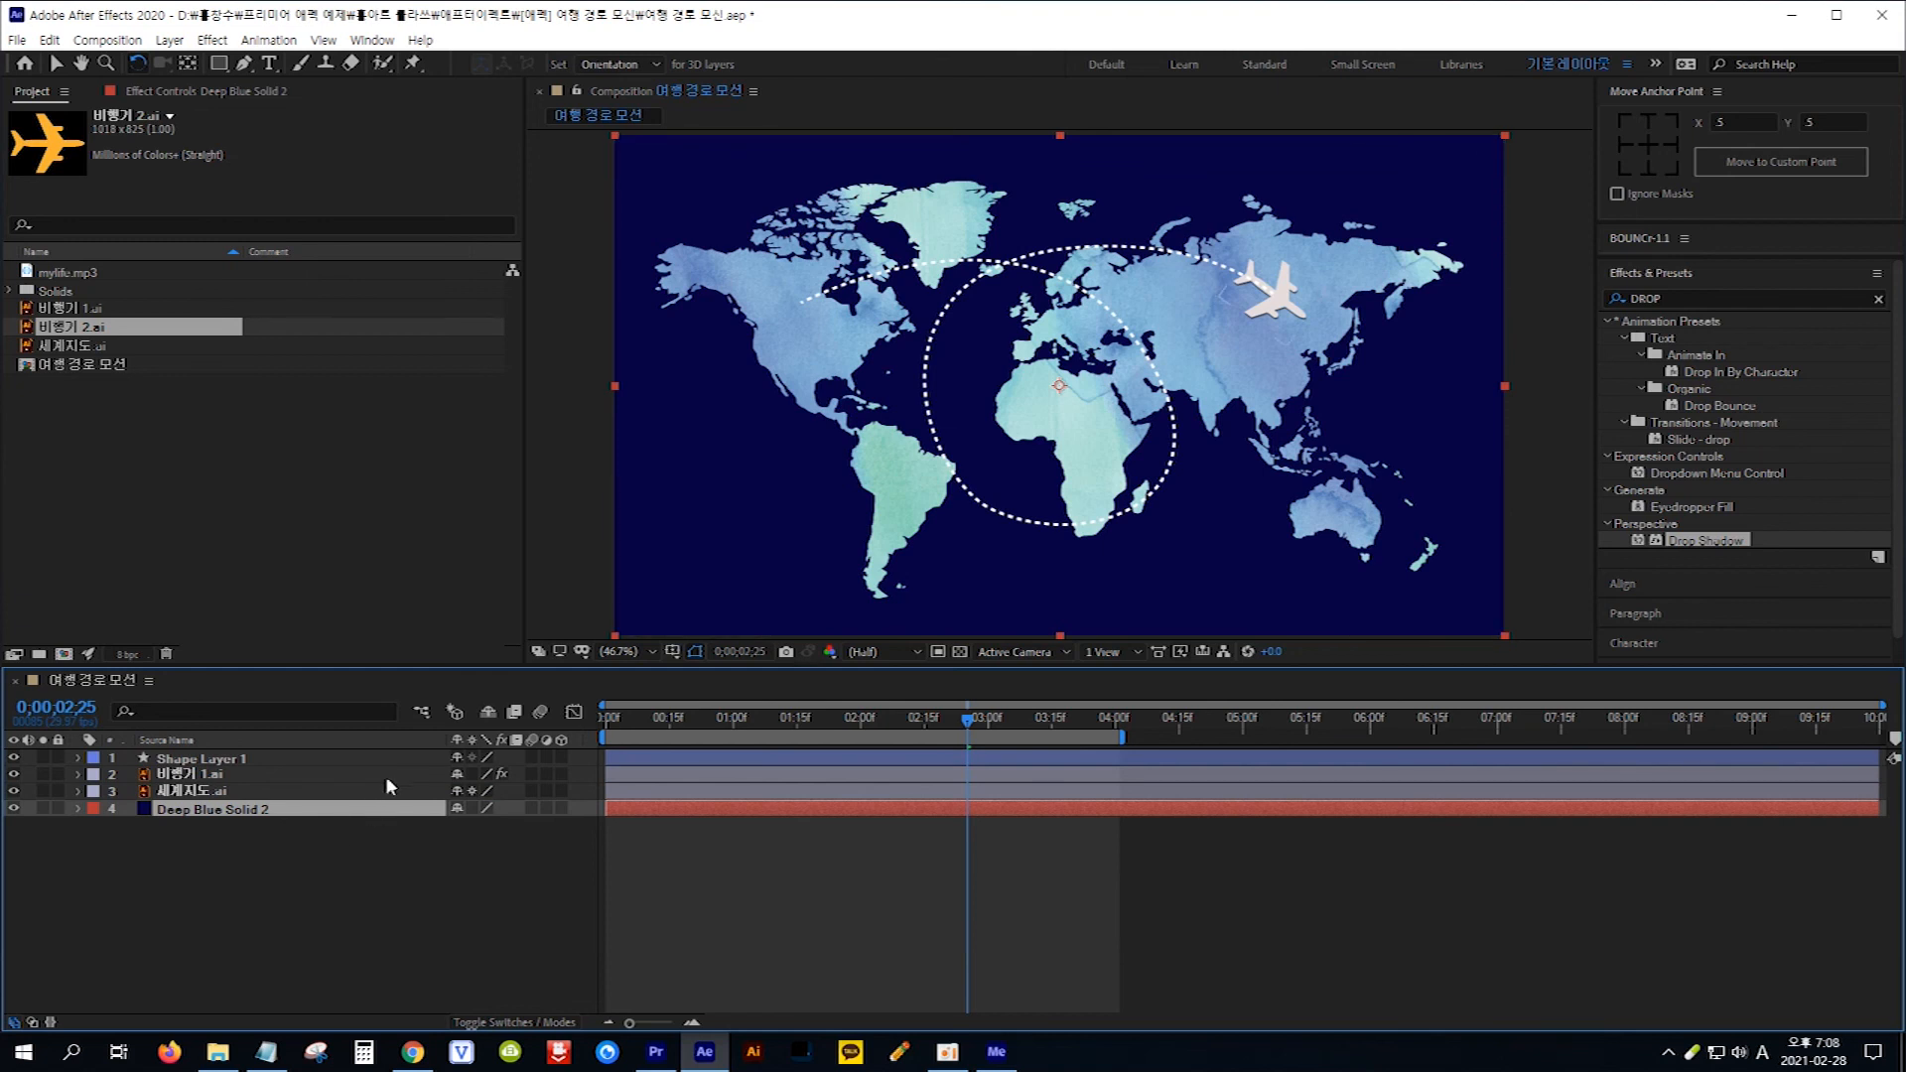
left_click(138, 332)
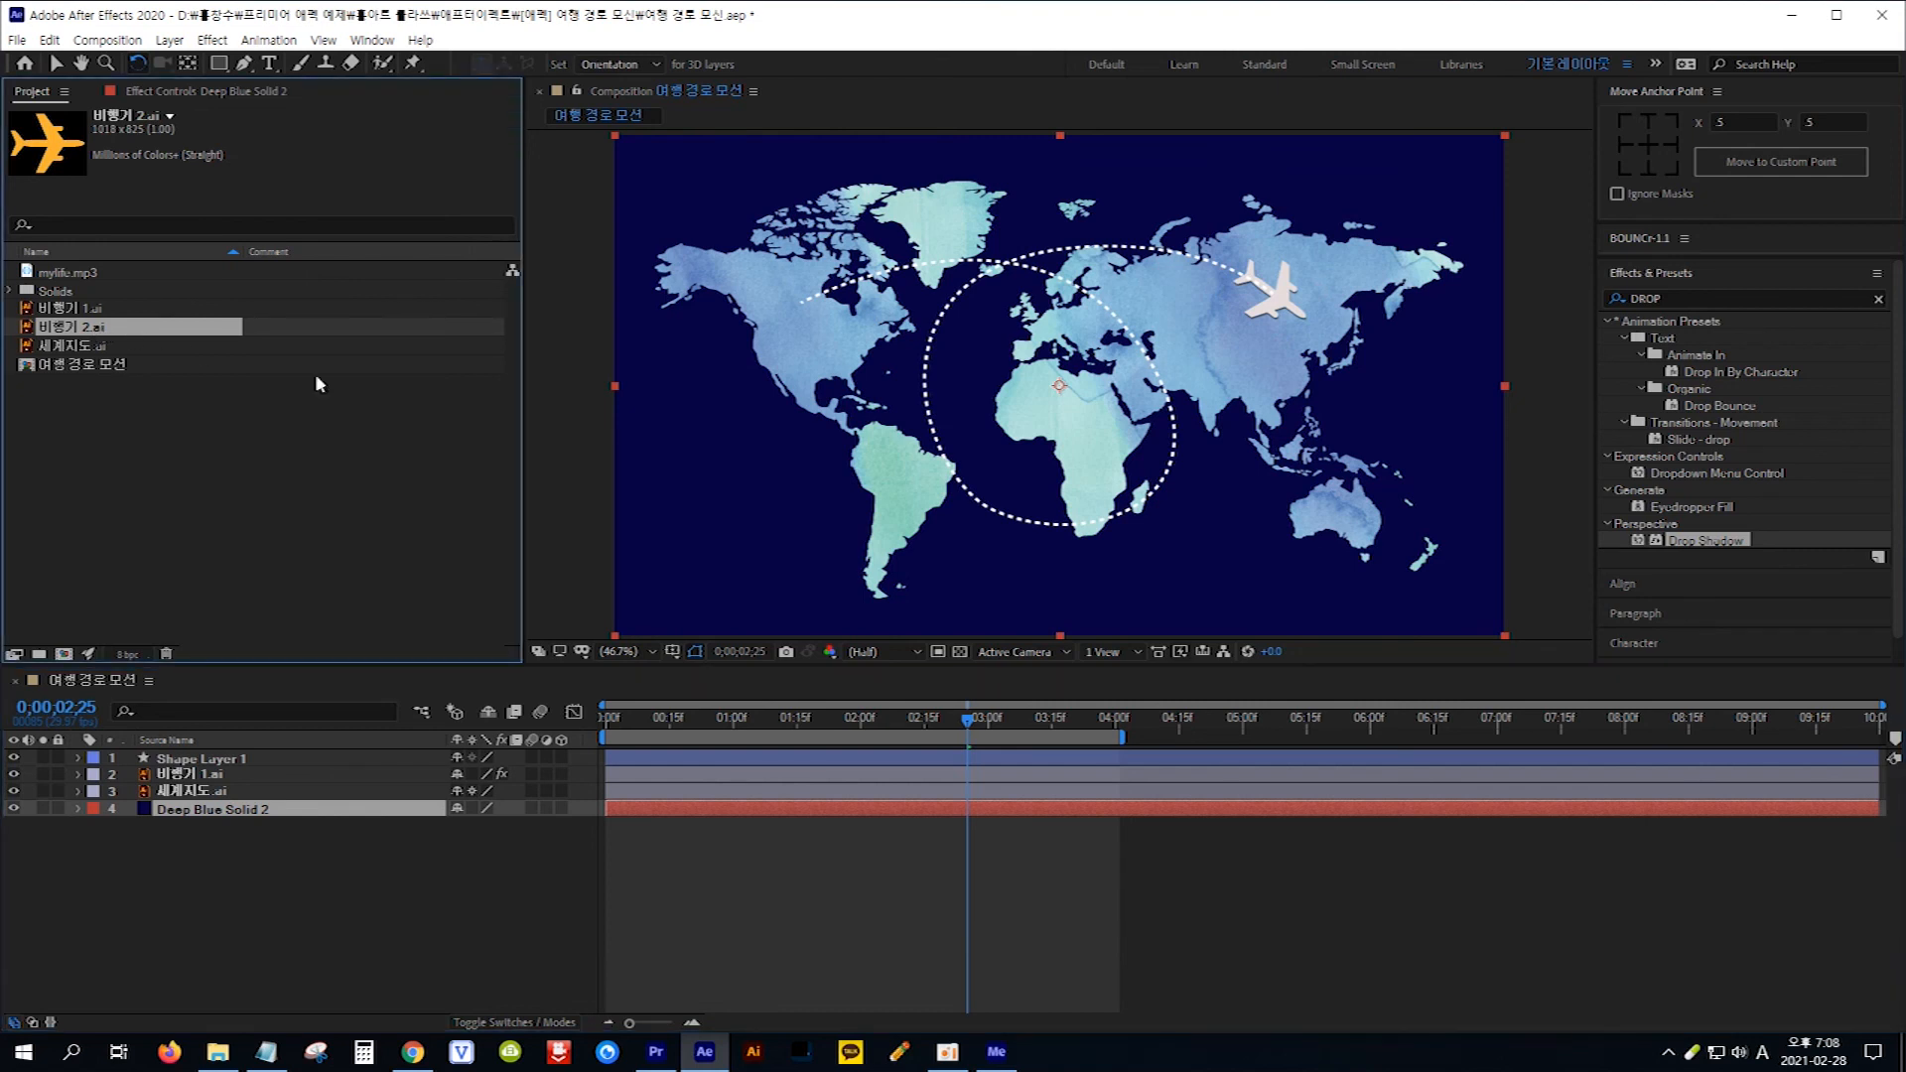